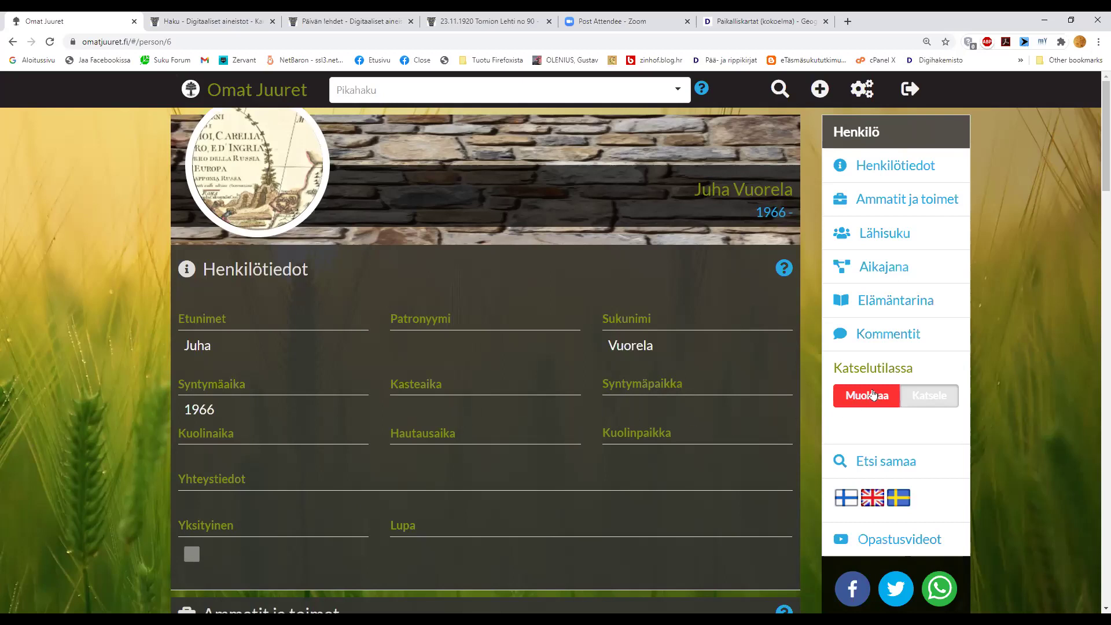
- Switch the 1966-born person's page from Katselutilassa to Muokkaustilassa with Muokkaa
double_click(882, 369)
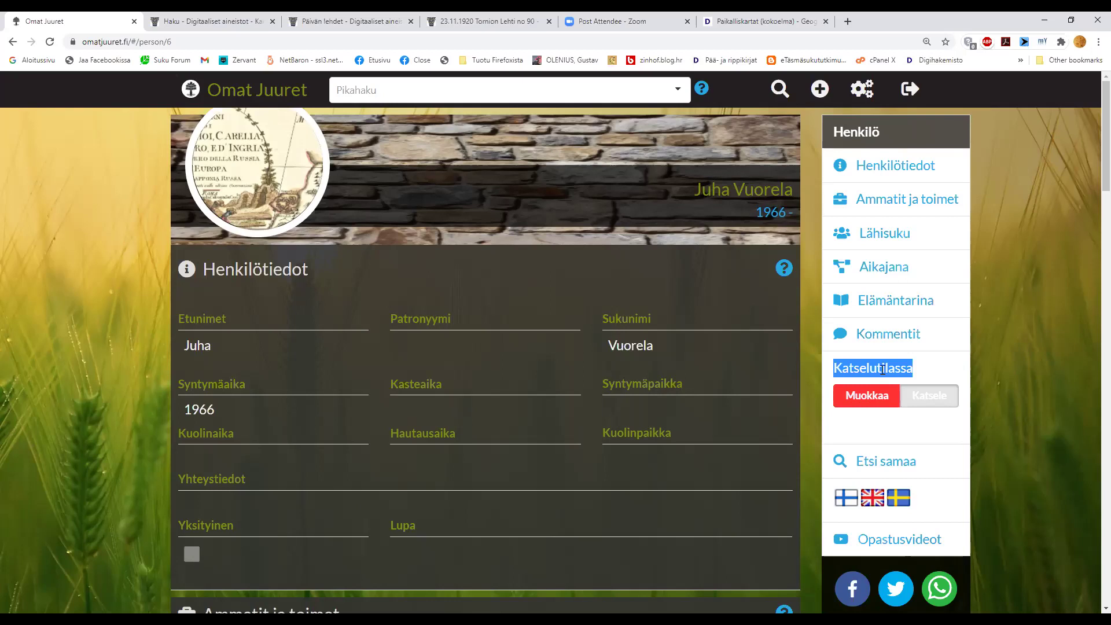
click(881, 369)
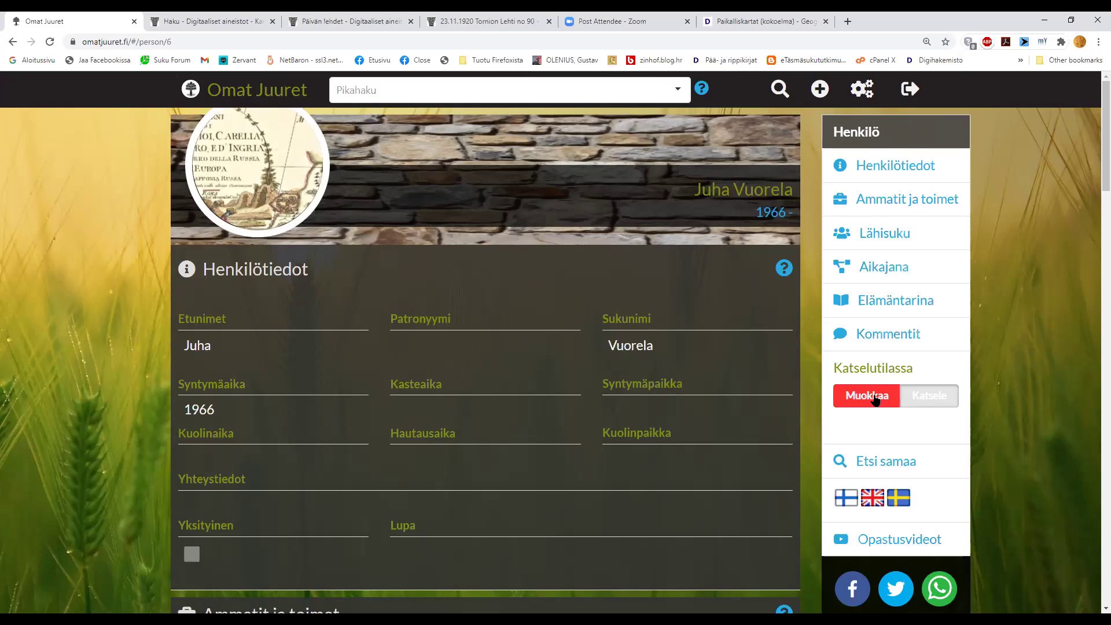
double_click(874, 395)
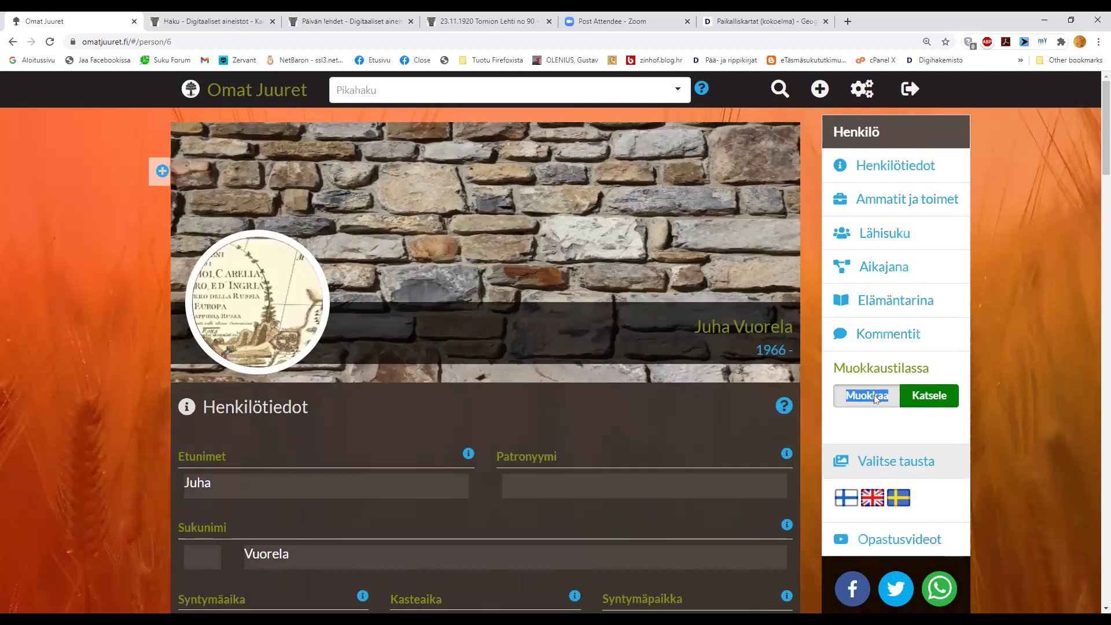
- Tick Yksityinen to make the person private, then go to the maternal grandfather's page
scroll(575, 316, down, 3)
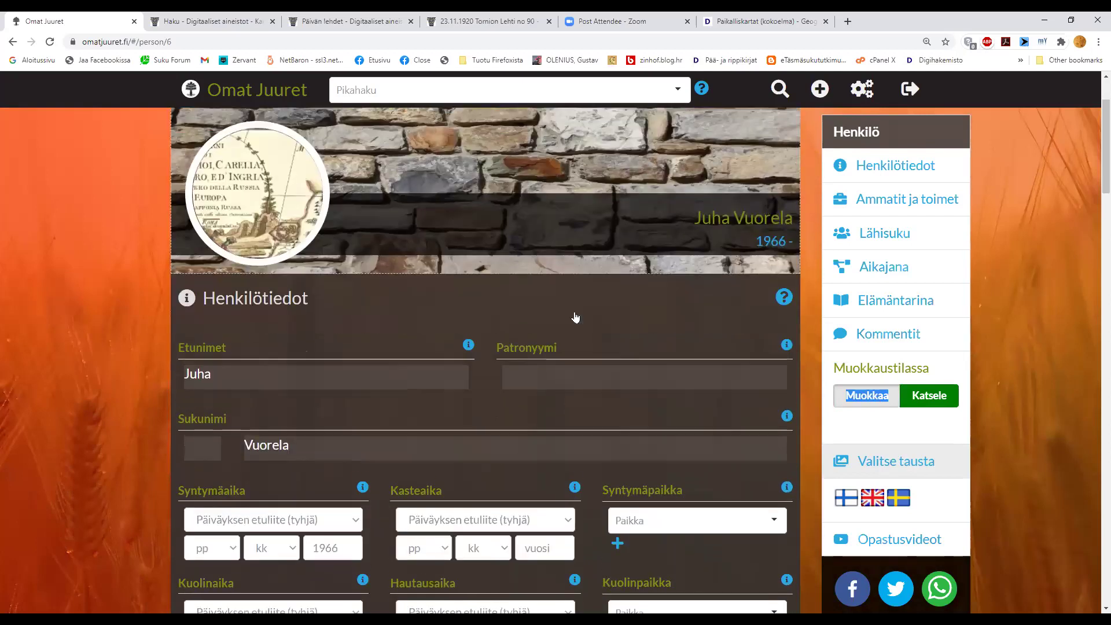
scroll(574, 316, down, 3)
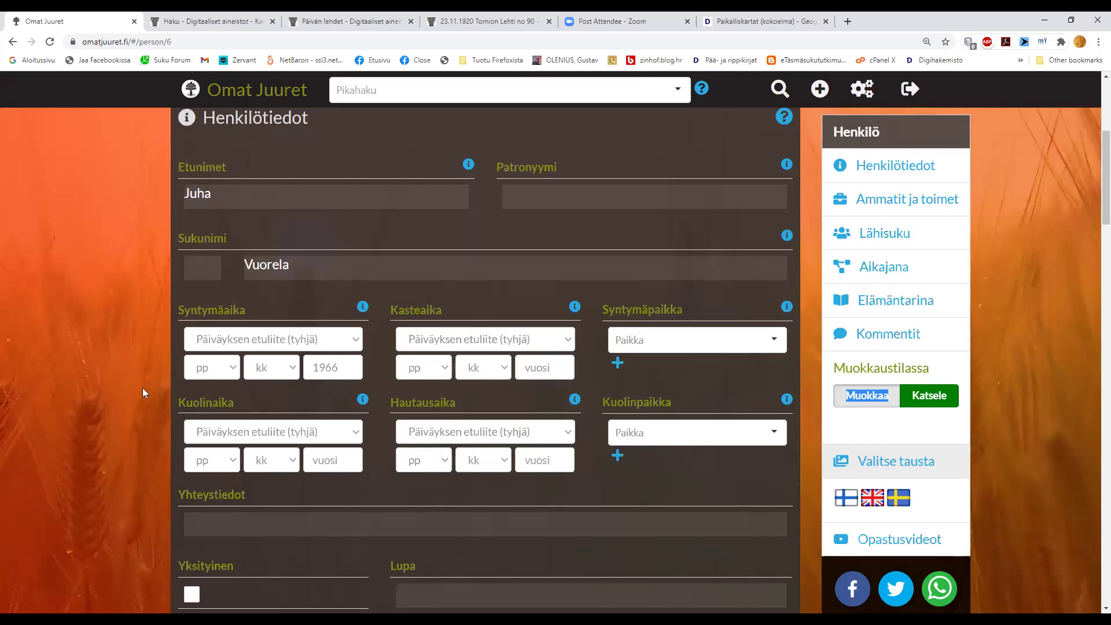
scroll(142, 388, down, 2)
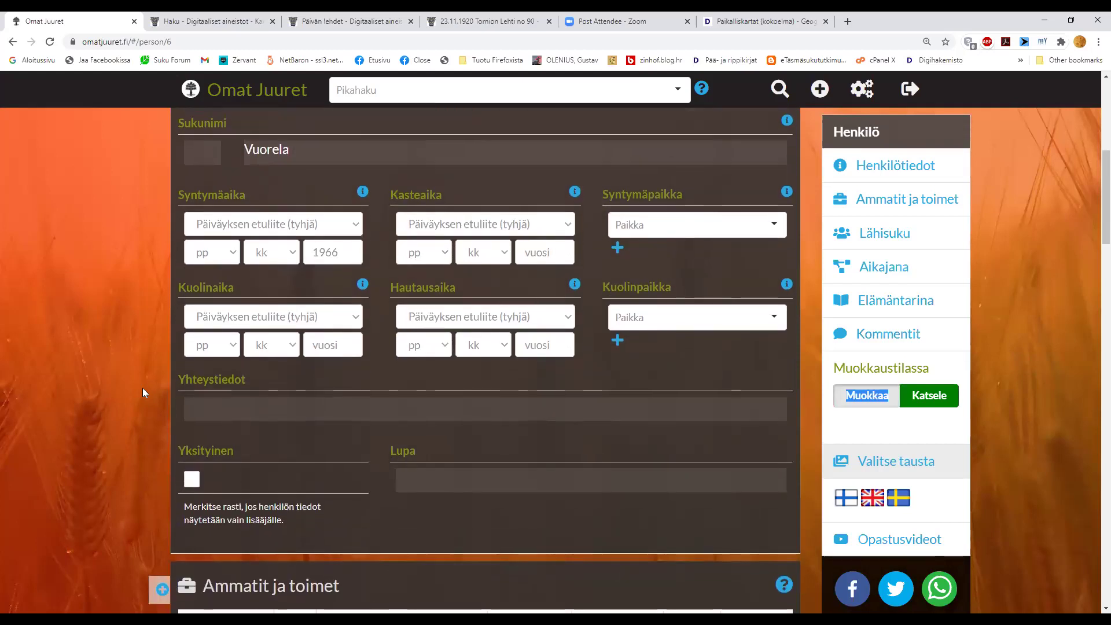
scroll(143, 389, up, 3)
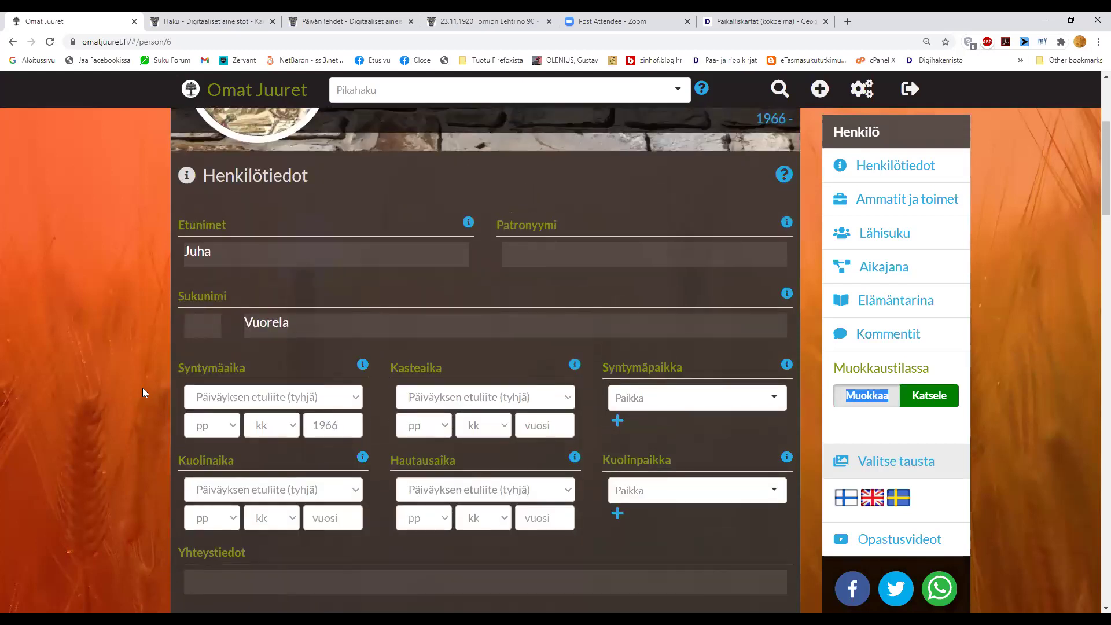
scroll(142, 388, down, 4)
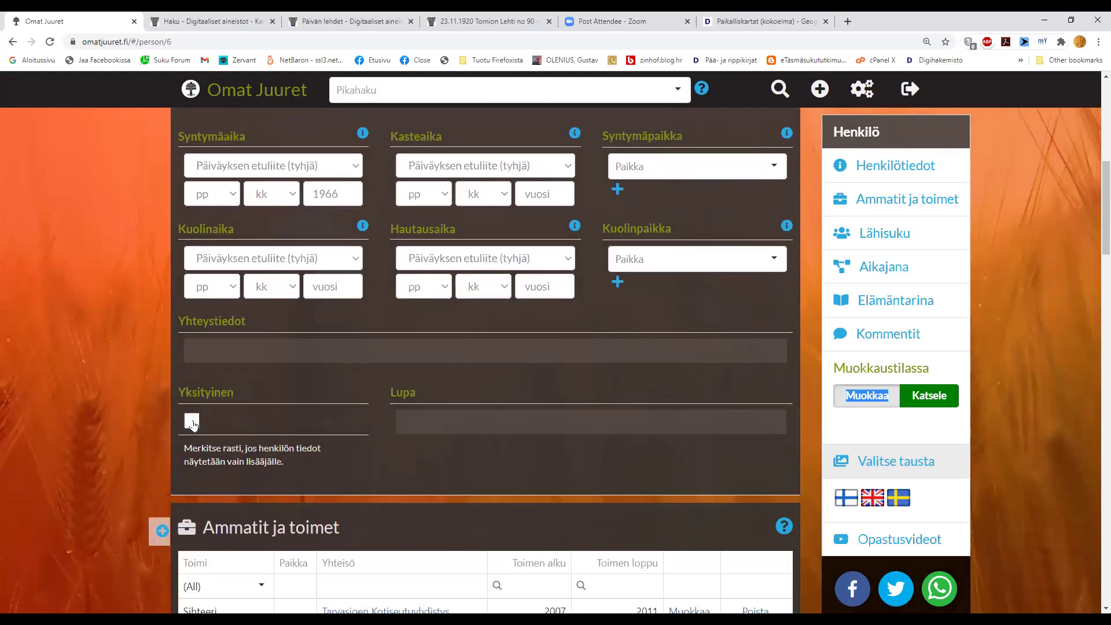
click(192, 422)
scroll(195, 422, down, 5)
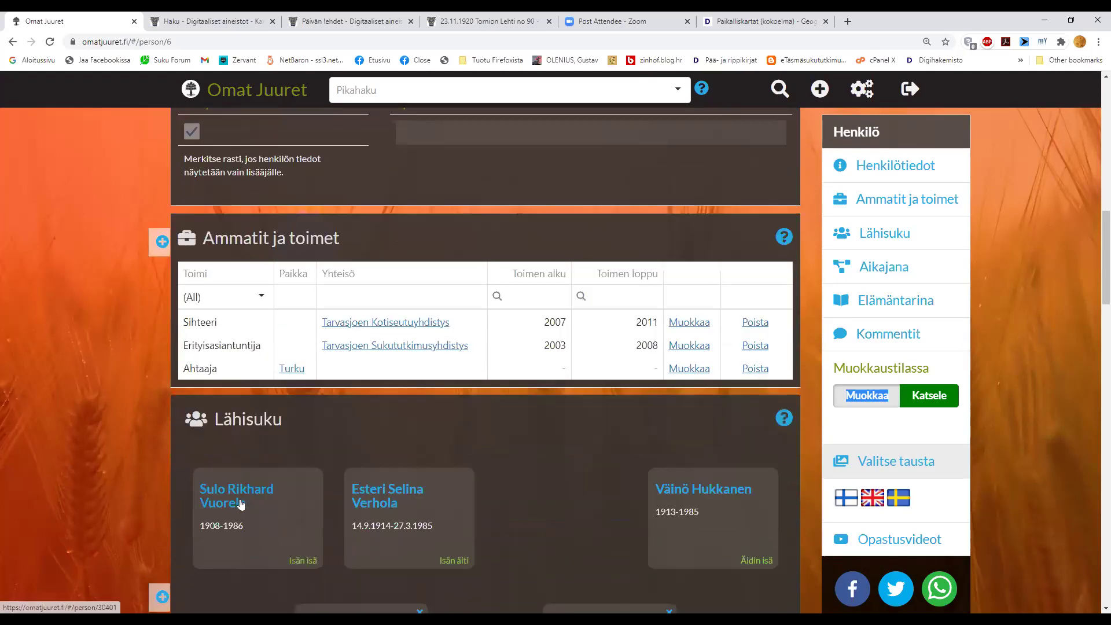
click(683, 490)
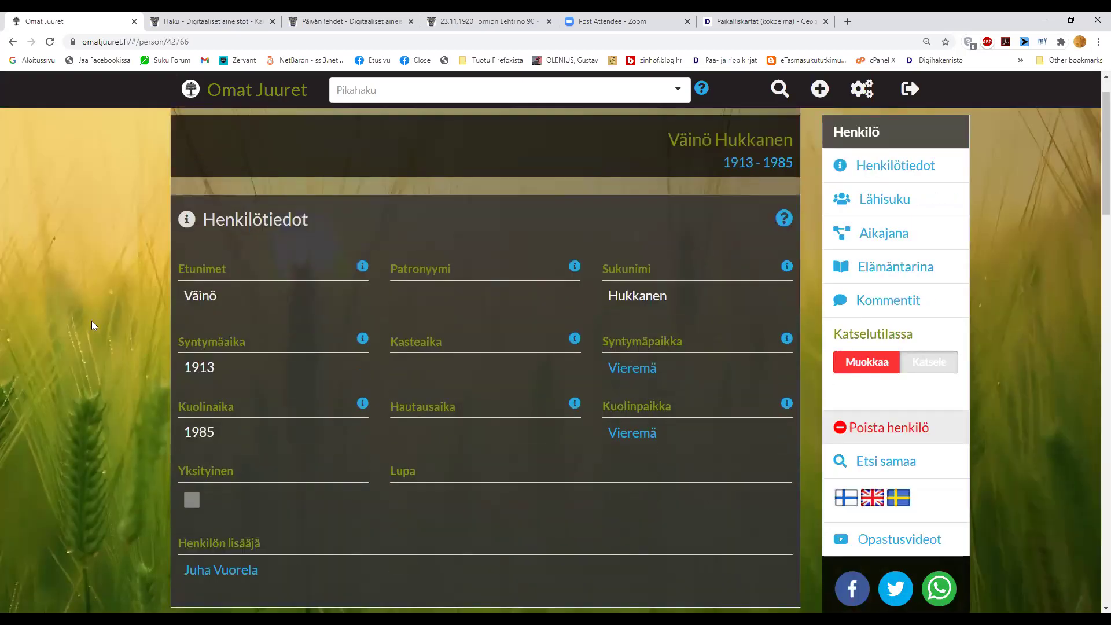
- Edit the 1913–1985 grandfather's page and tick Yksityinen to make him private
scroll(92, 321, down, 1)
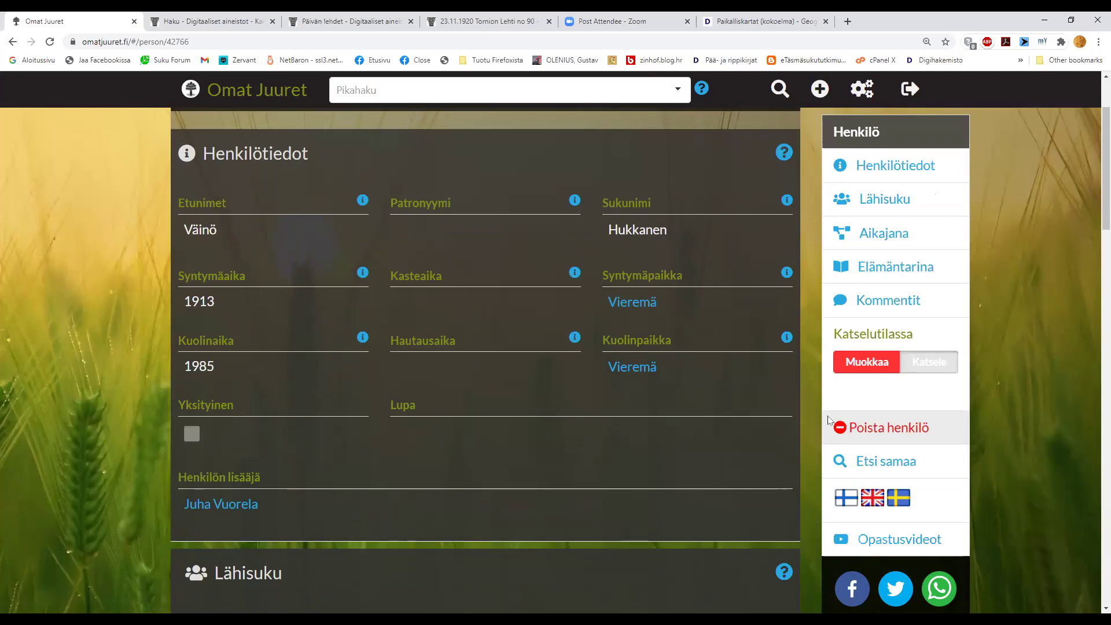
click(869, 364)
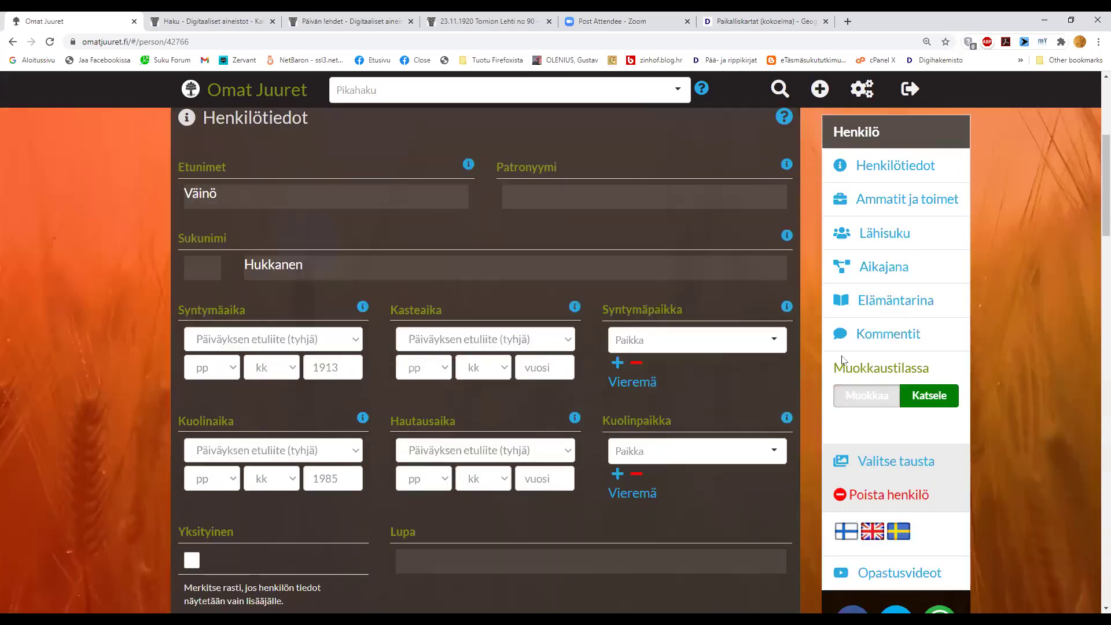
scroll(243, 467, down, 1)
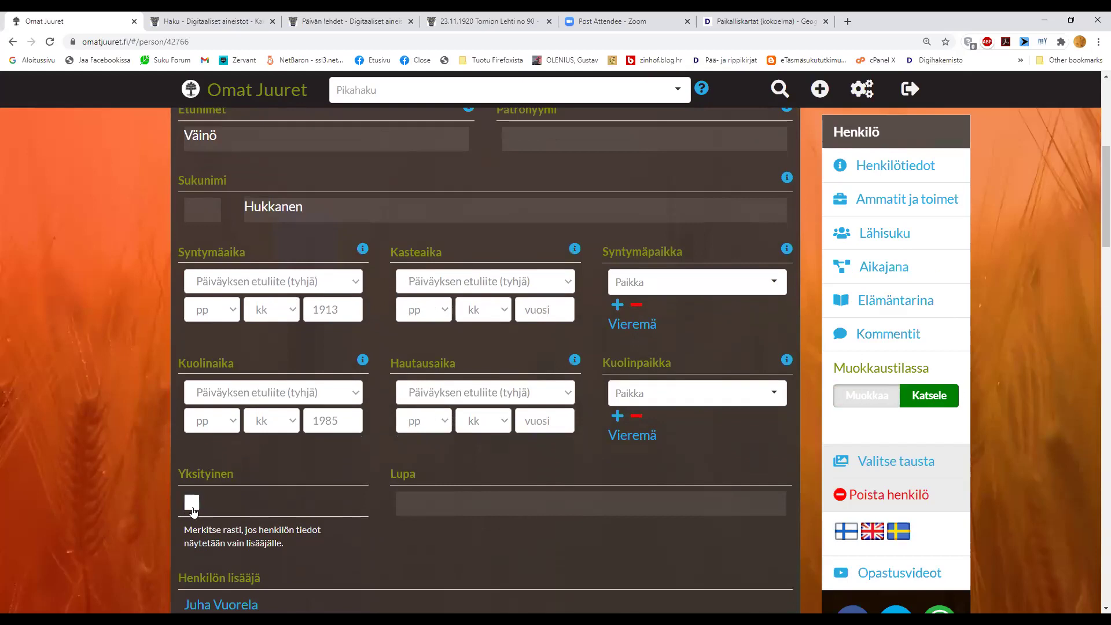
click(192, 506)
scroll(115, 450, down, 2)
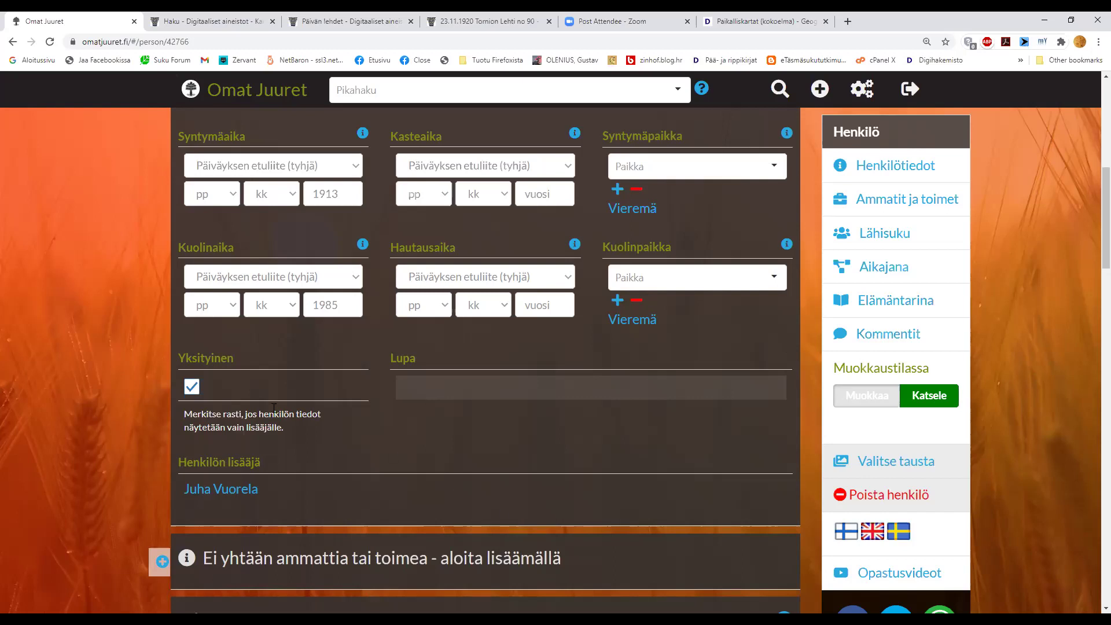
click(194, 386)
- Open his daughter's page from the Lähisuku section
scroll(193, 387, down, 5)
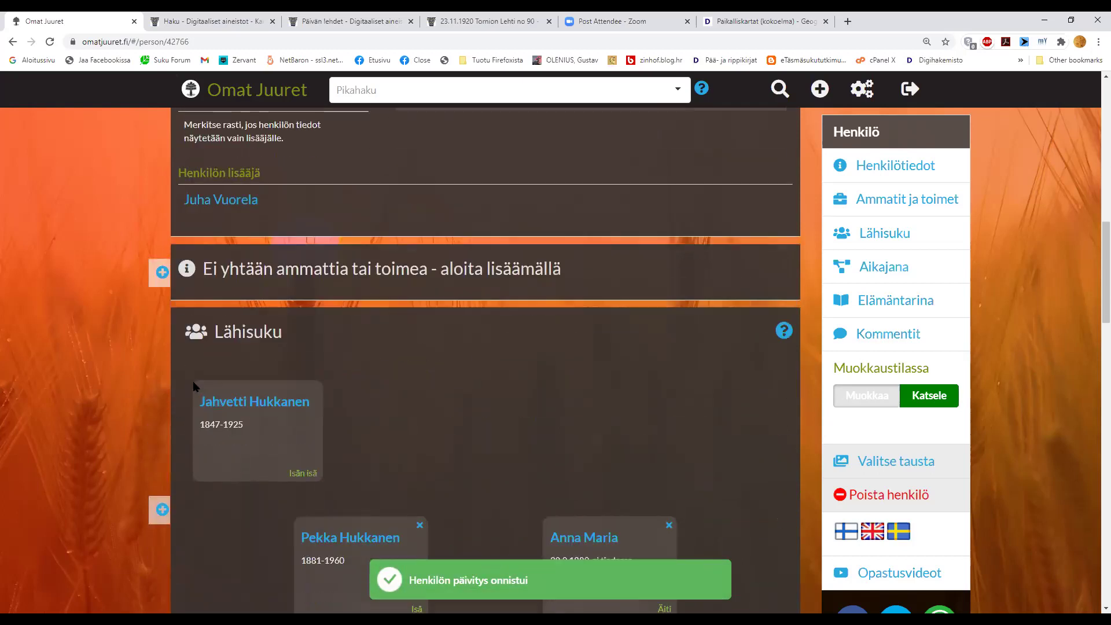
scroll(194, 387, down, 7)
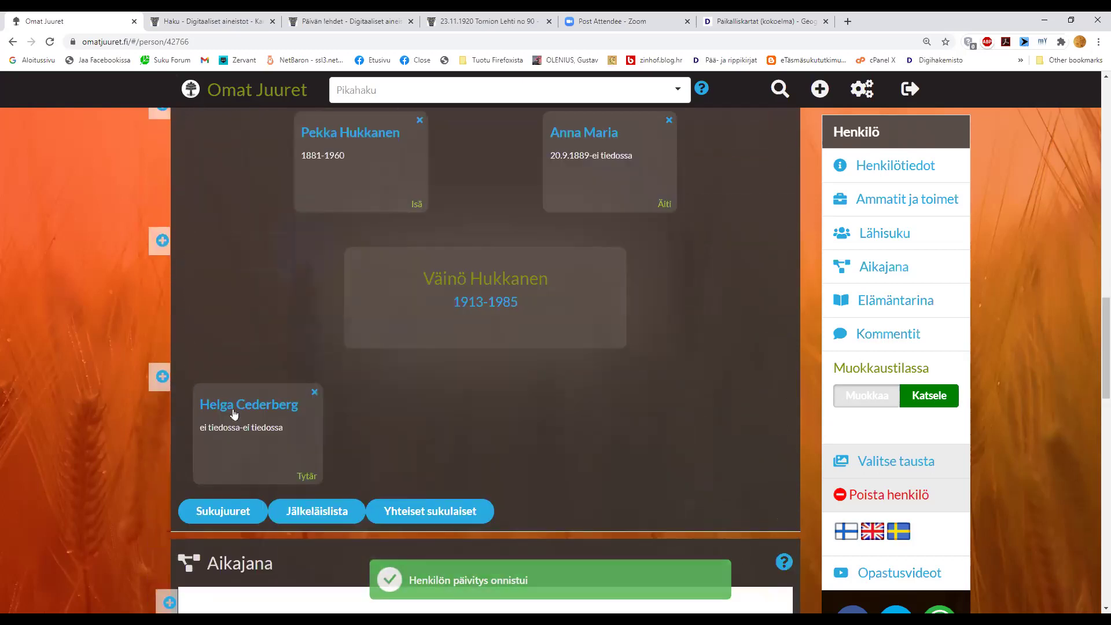
click(234, 411)
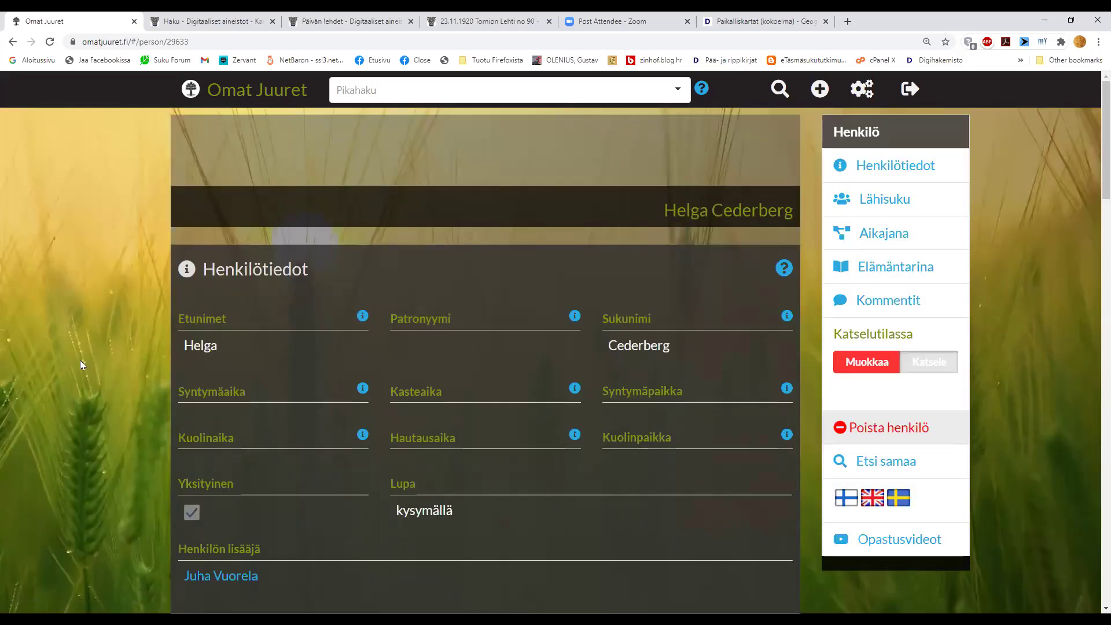
- Put the daughter's page into edit mode, showing her editable date and place fields
scroll(81, 364, down, 1)
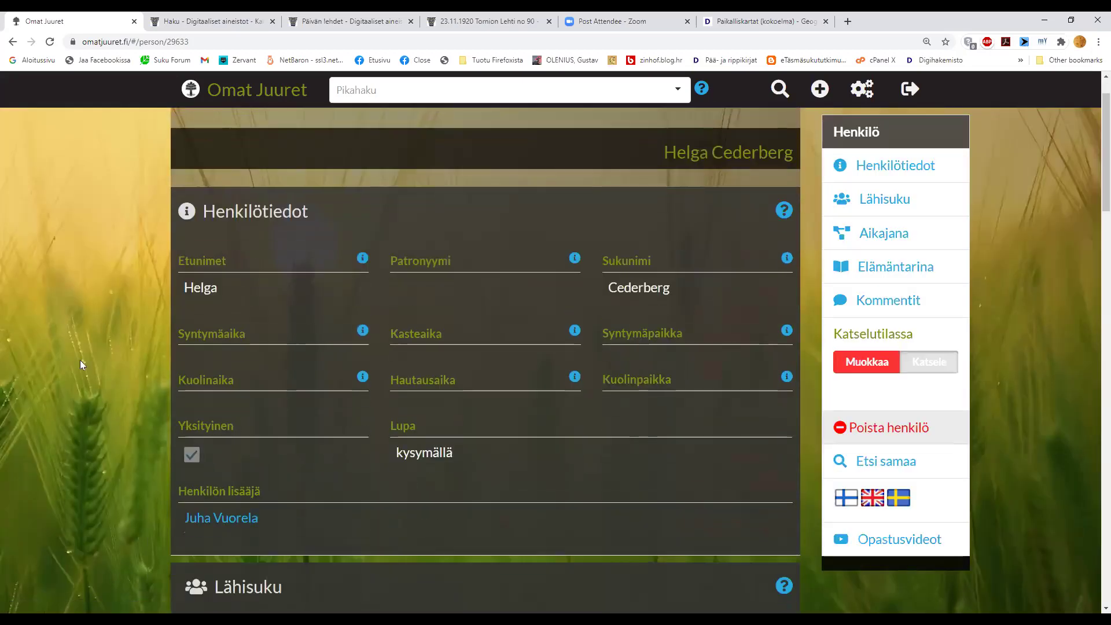
scroll(81, 364, down, 1)
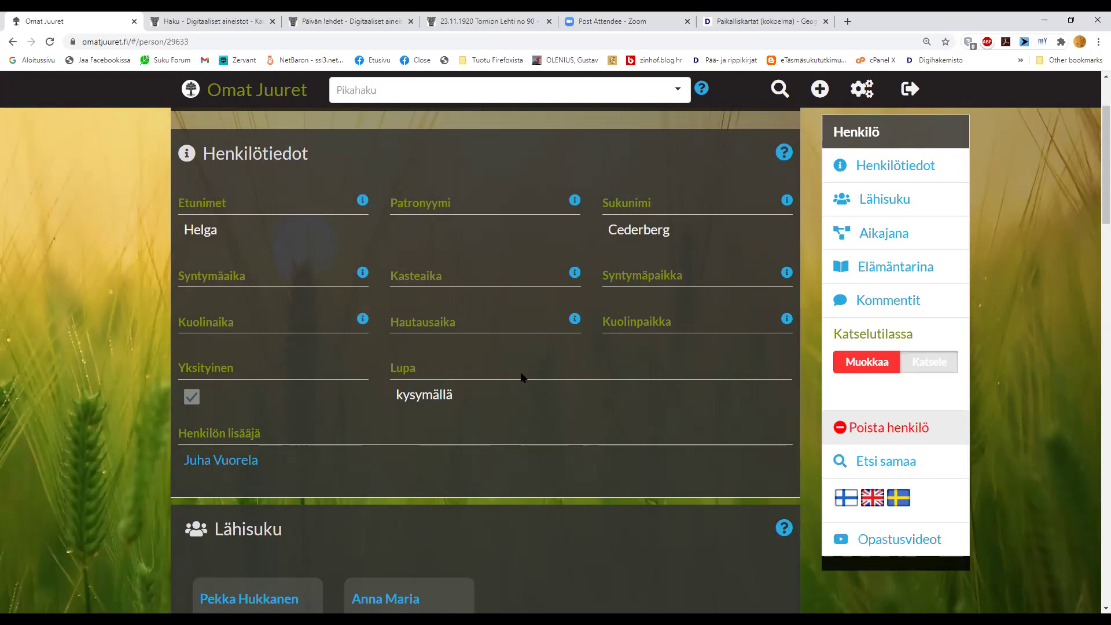
click(856, 363)
scroll(674, 394, down, 4)
scroll(673, 398, down, 1)
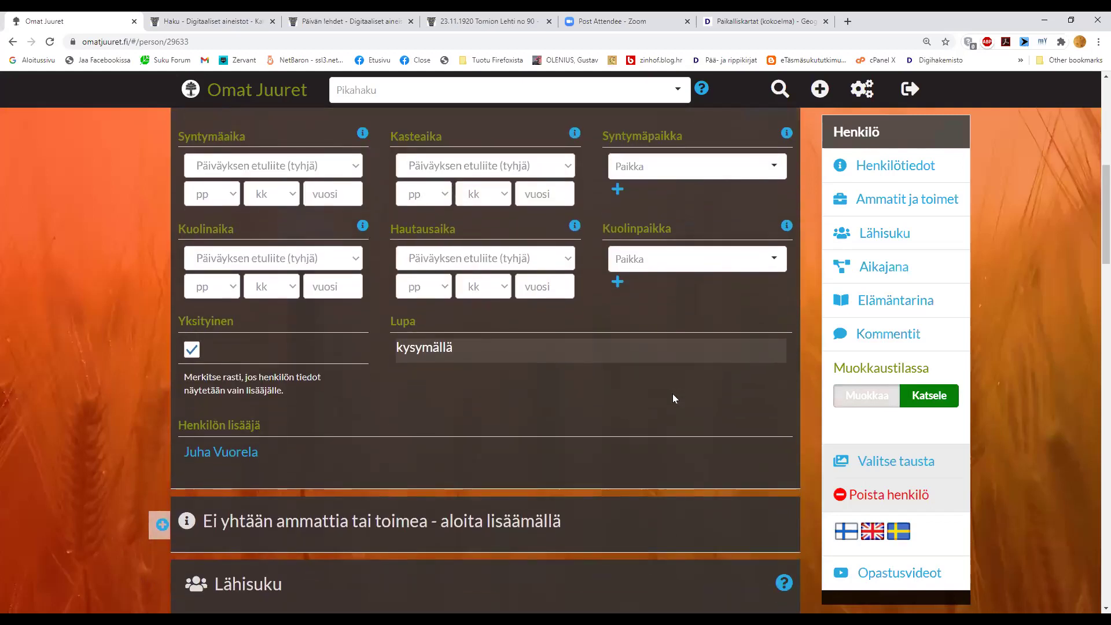
- Replace the Lupa permission note with 'Kysymällä' and save it
click(503, 342)
drag(503, 342, 332, 346)
text(Sähköpos)
text(tiviesti )
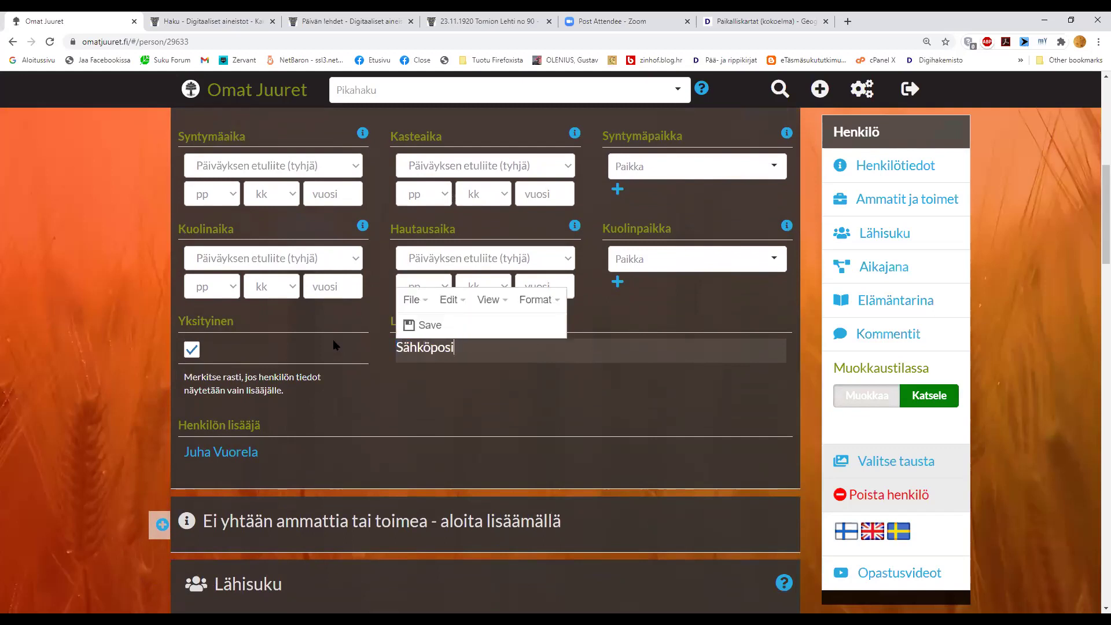
text(31.8.2019)
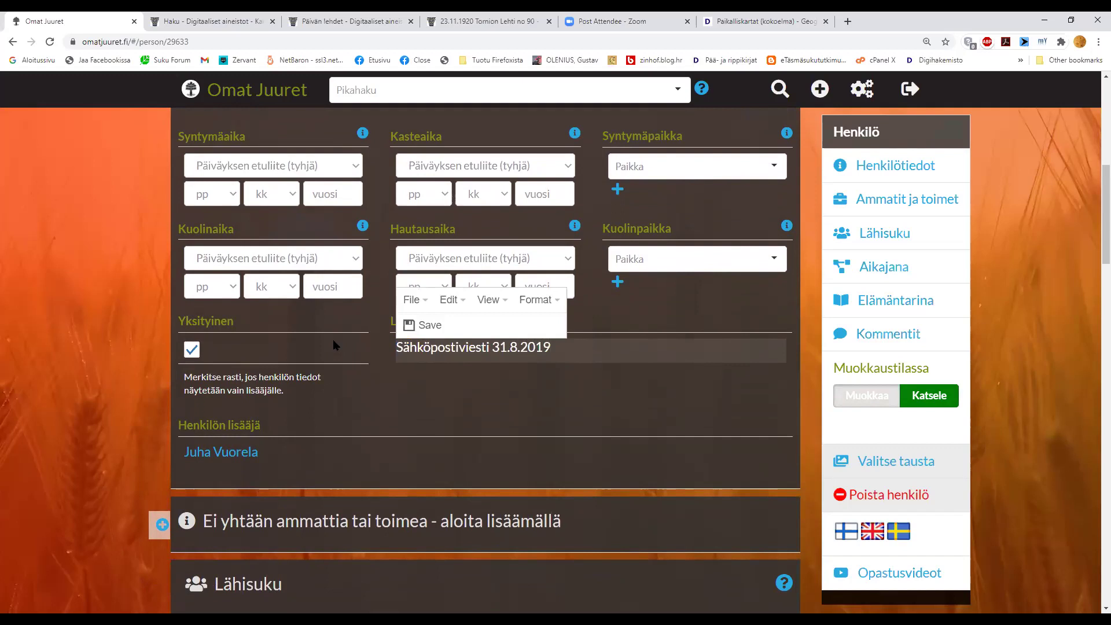
key(BackSpace)
key(BackSpace)
key(BackSpace)
key(BackSpace)
key(BackSpace)
key(BackSpace)
key(BackSpace)
key(BackSpace)
key(BackSpace)
key(BackSpace)
key(BackSpace)
key(BackSpace)
key(BackSpace)
key(BackSpace)
key(BackSpace)
key(BackSpace)
key(BackSpace)
key(BackSpace)
key(BackSpace)
key(BackSpace)
text(Kysymällä)
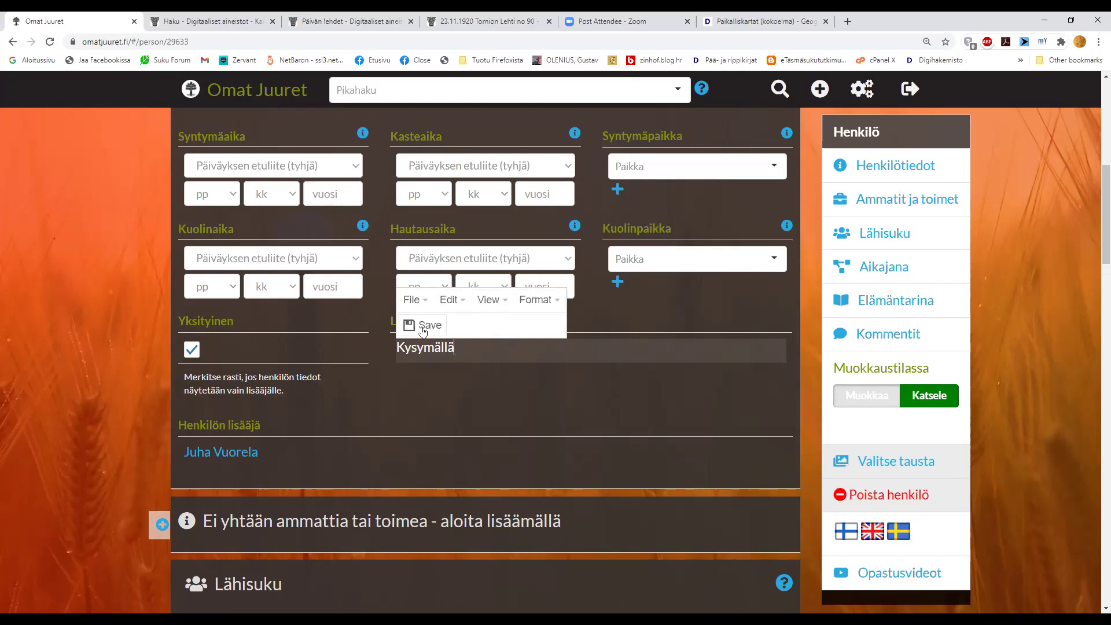
click(424, 327)
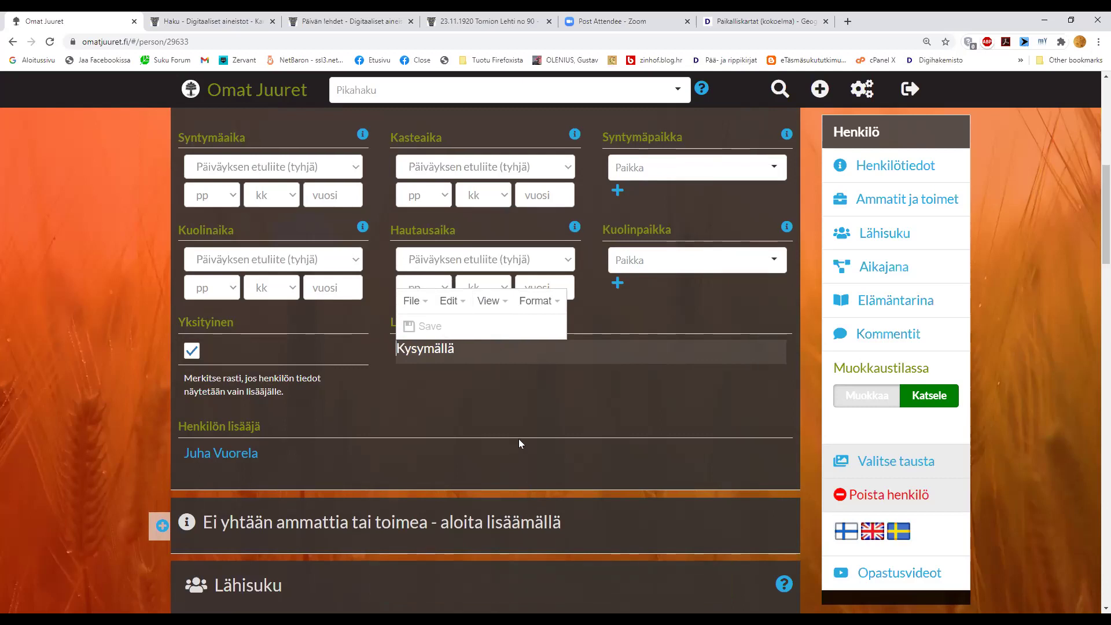
scroll(519, 439, up, 5)
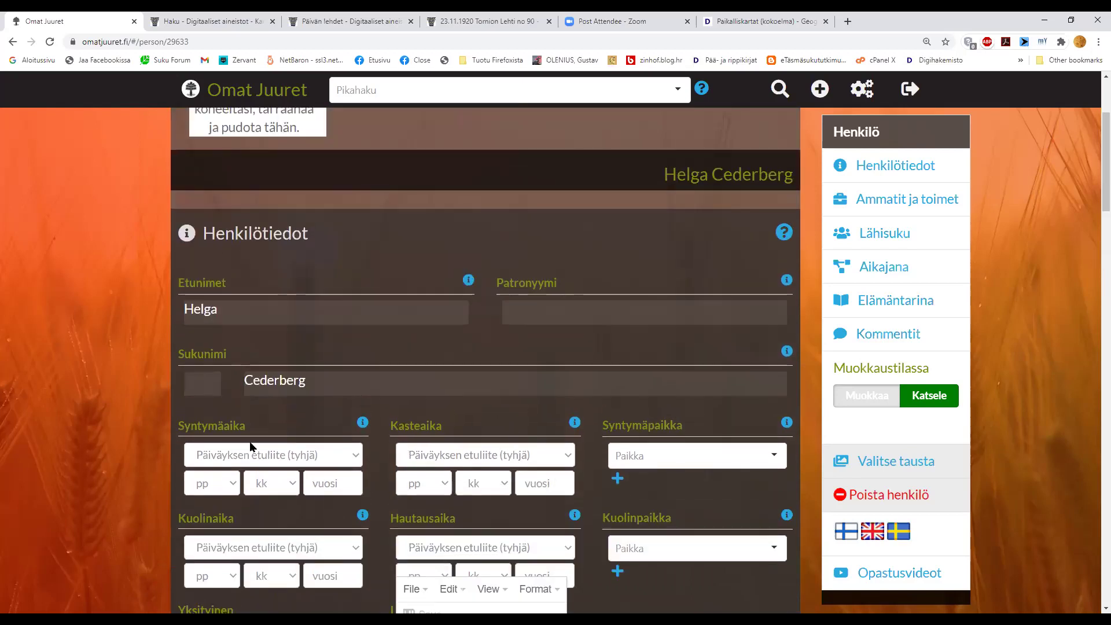
scroll(53, 450, down, 1)
scroll(54, 455, down, 1)
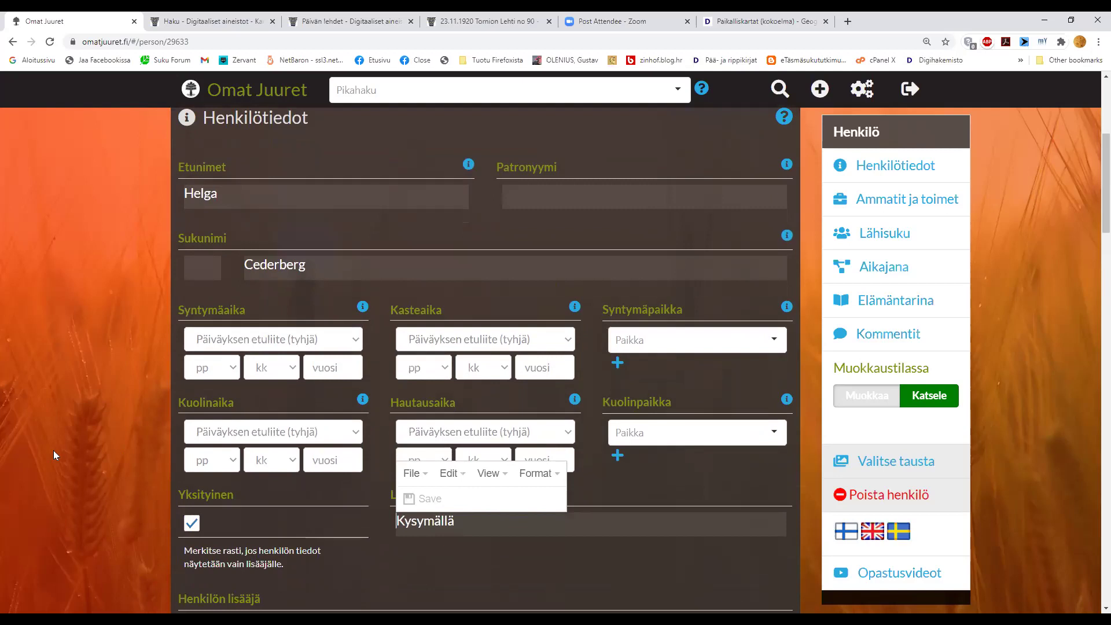
click(319, 366)
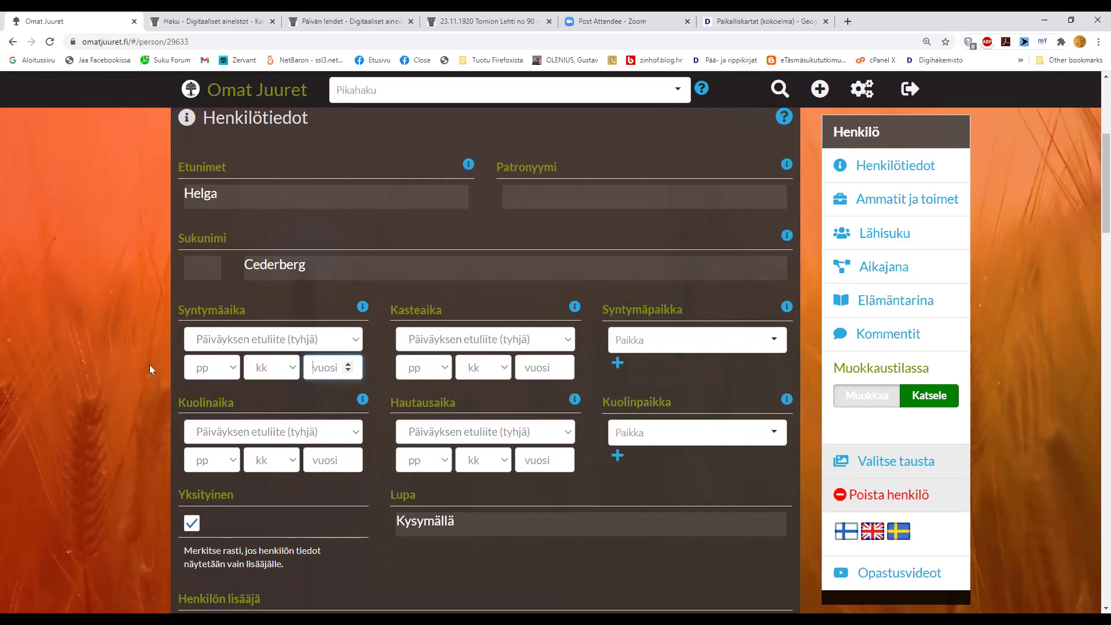
- Go to her paternal grandmother's person page
scroll(149, 369, down, 7)
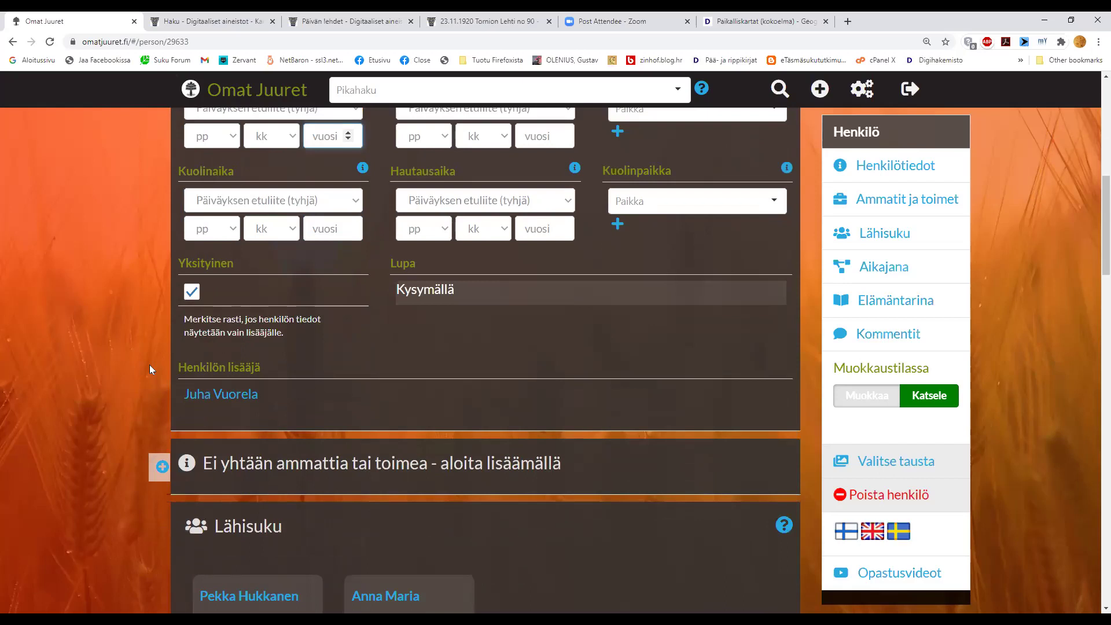
scroll(150, 367, down, 2)
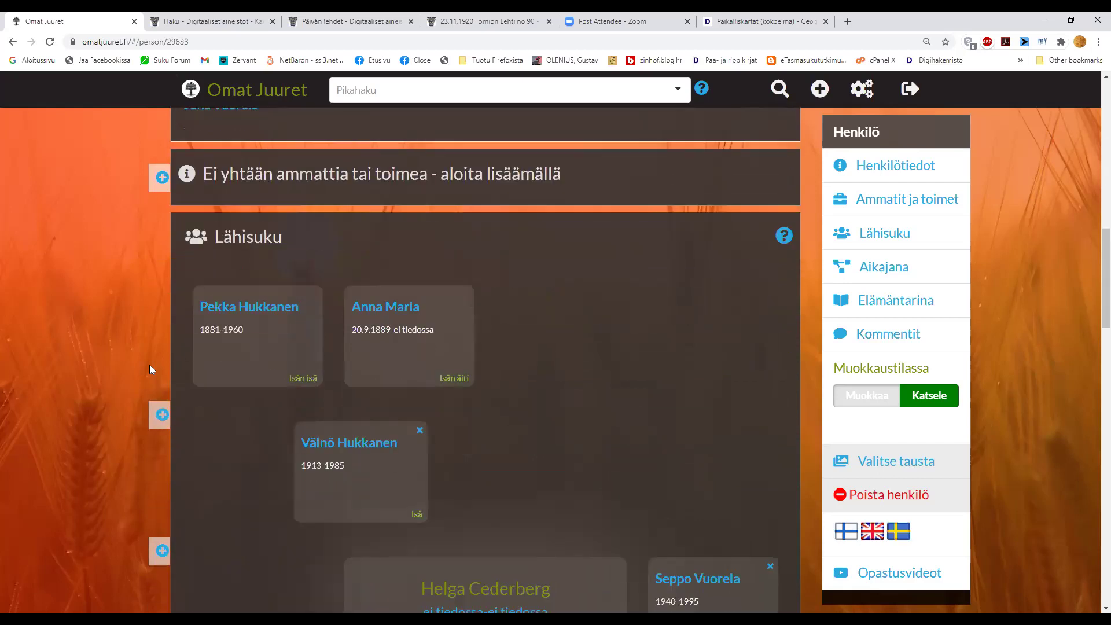
click(390, 312)
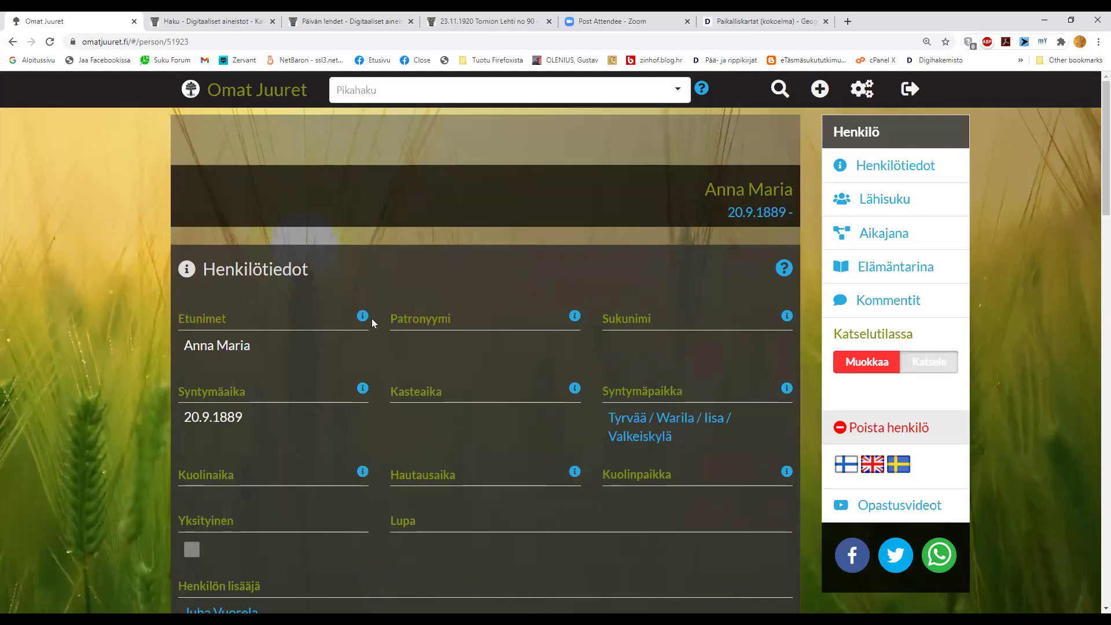
- Enter edit mode and delete the Tyrvää / Warila / Iisa / Valkeiskylä Syntymäpaikka entry
scroll(371, 322, down, 1)
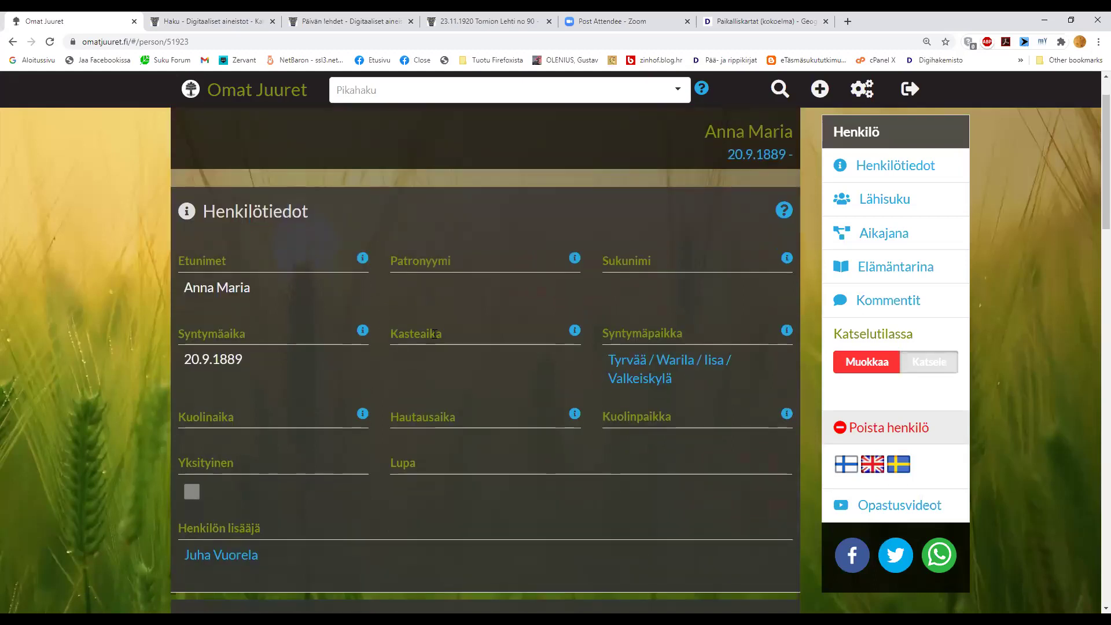
click(858, 364)
scroll(717, 345, down, 4)
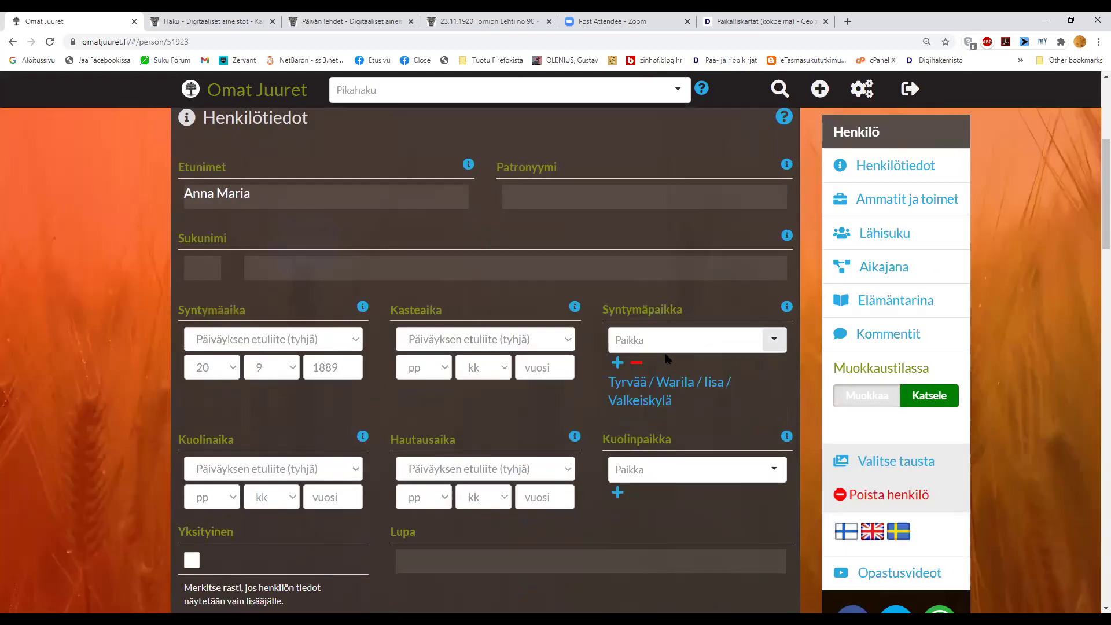
click(637, 365)
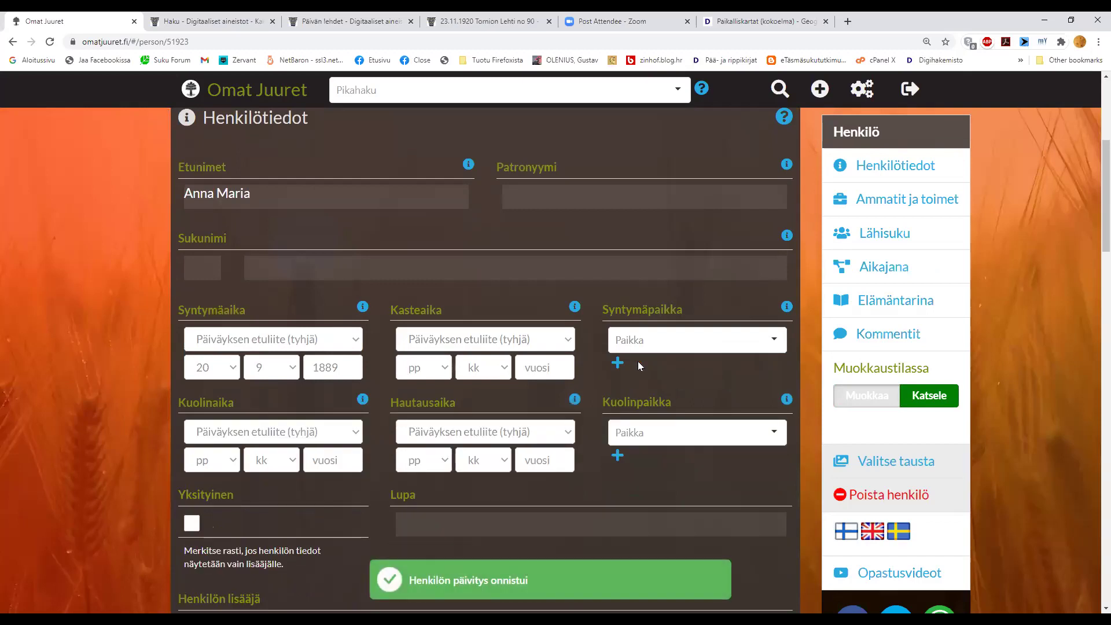
scroll(636, 363, down, 1)
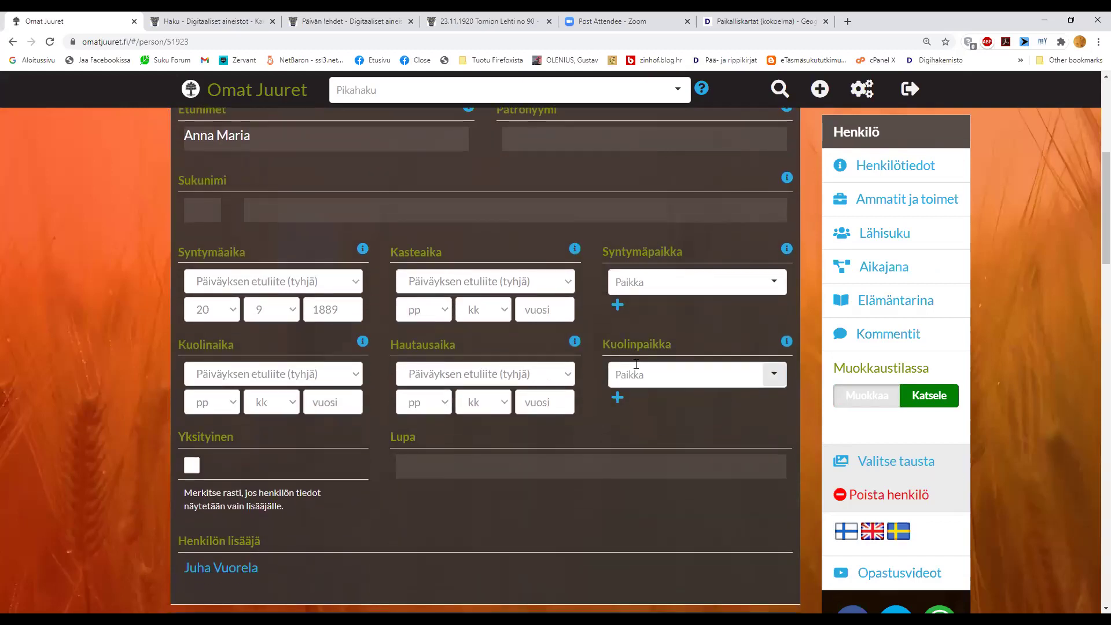
scroll(632, 364, up, 2)
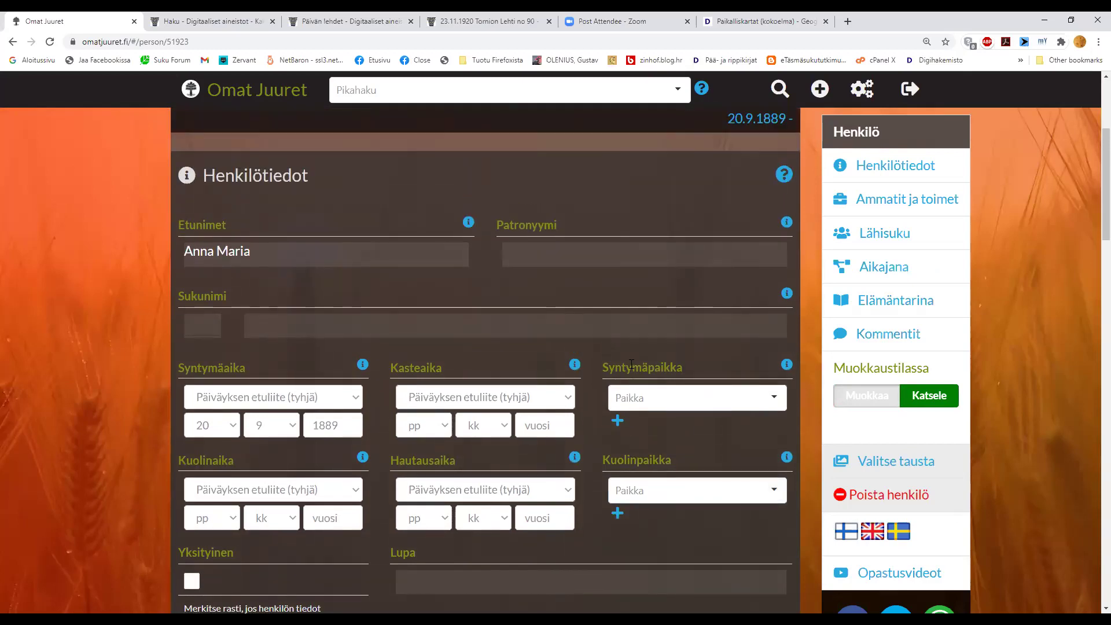
scroll(631, 363, down, 1)
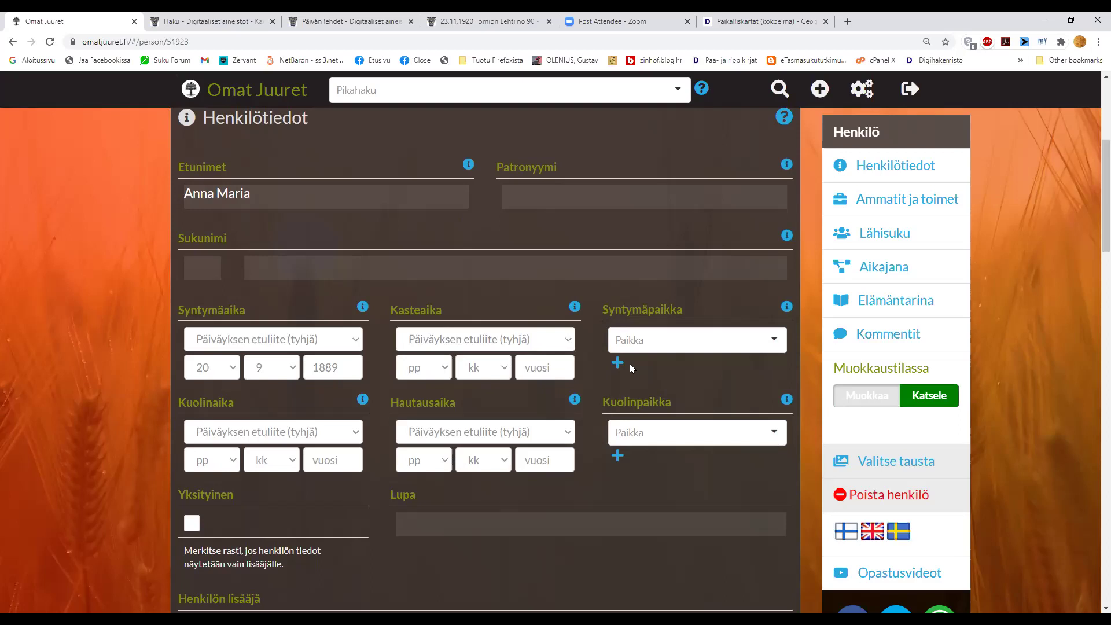
click(920, 398)
scroll(914, 400, up, 2)
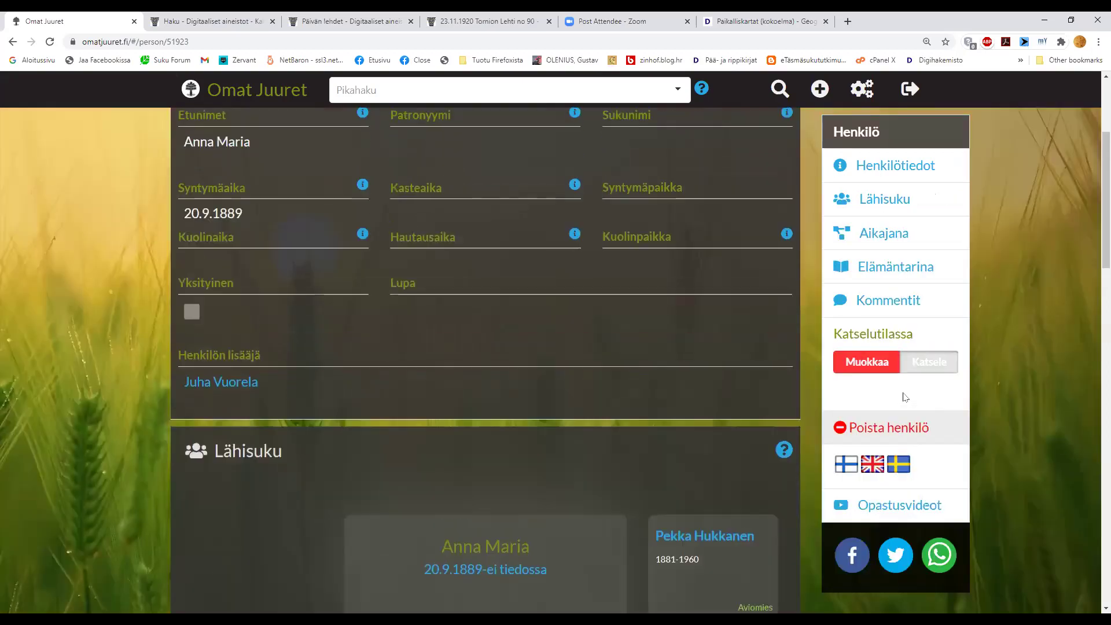
scroll(920, 360, up, 3)
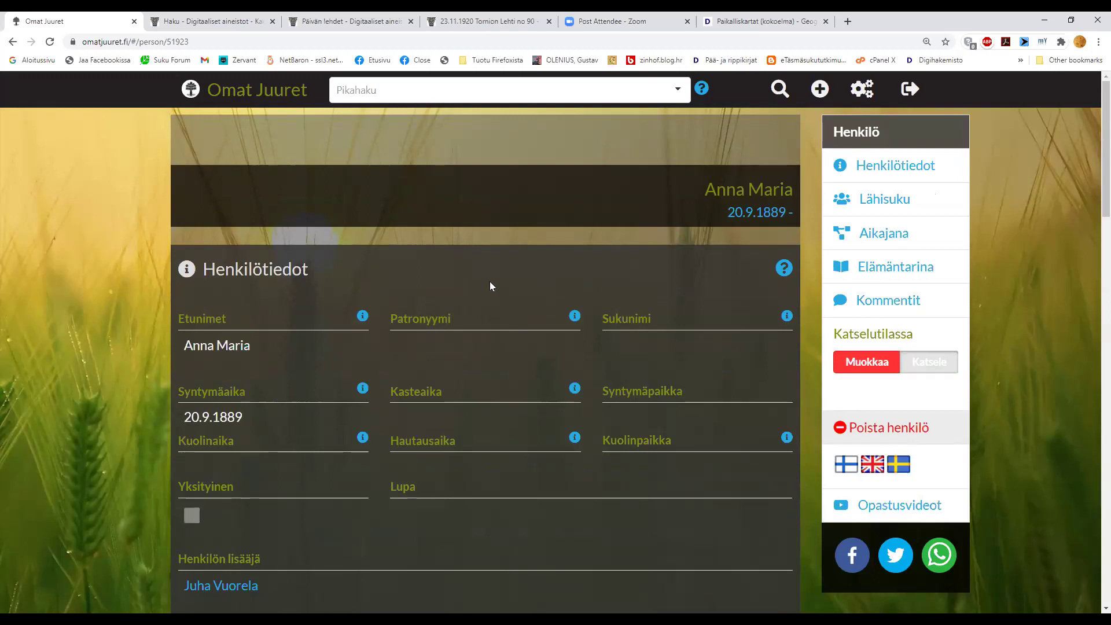
scroll(429, 332, down, 4)
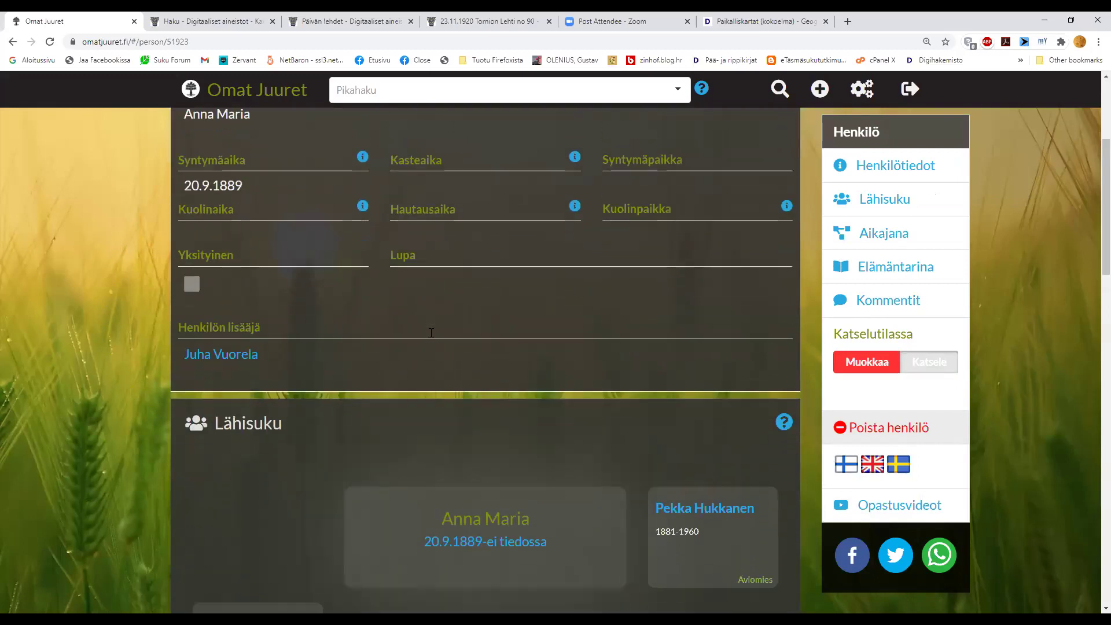
scroll(431, 332, down, 2)
scroll(430, 334, down, 1)
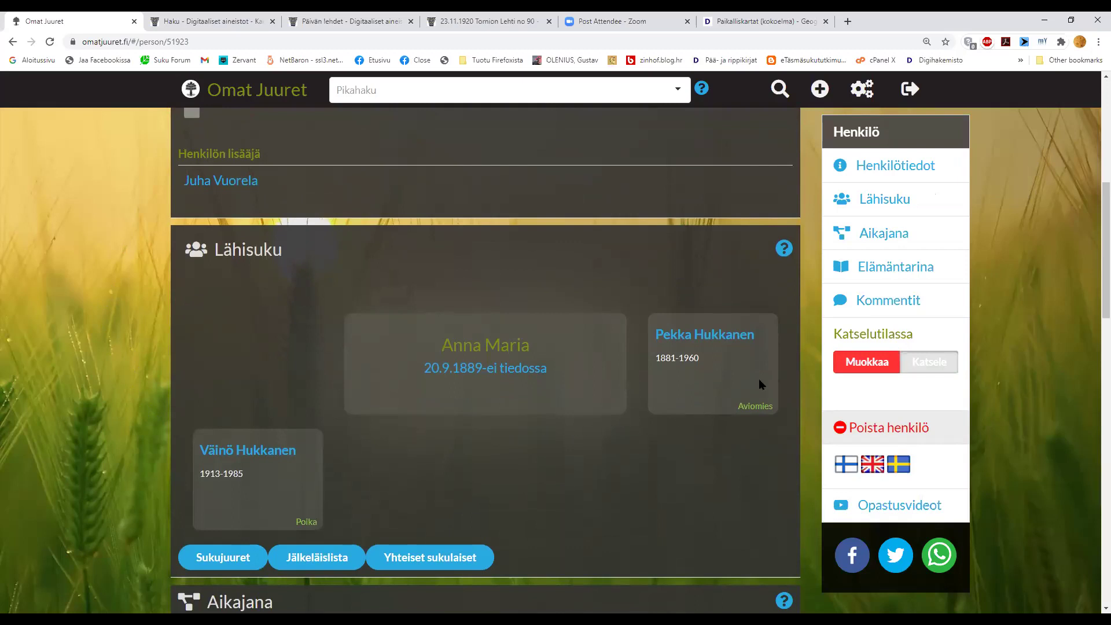
click(849, 363)
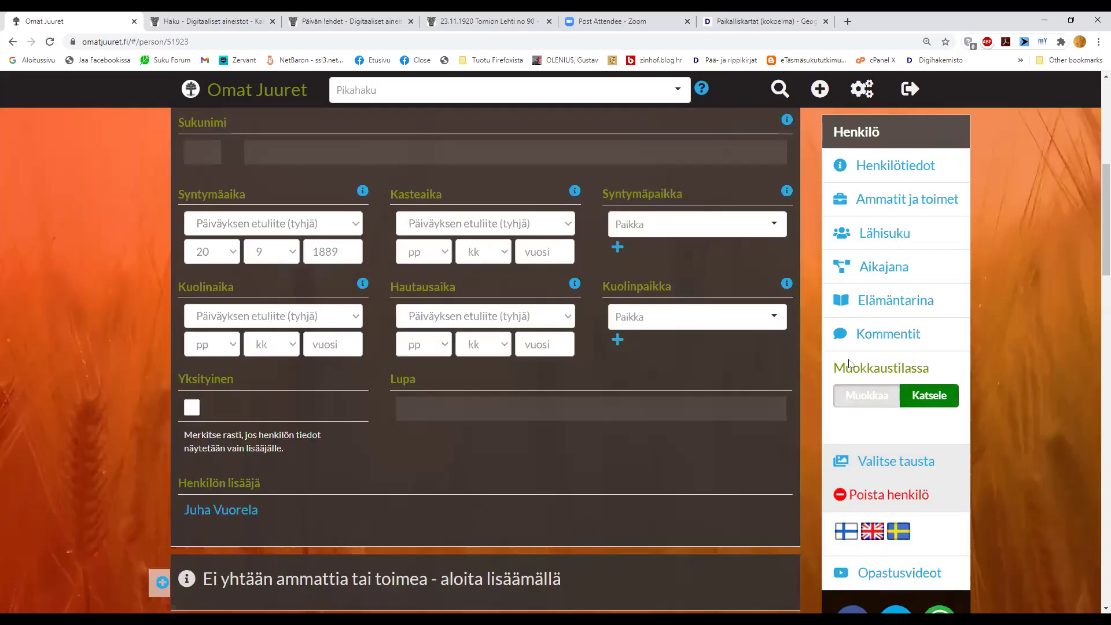
scroll(157, 373, up, 4)
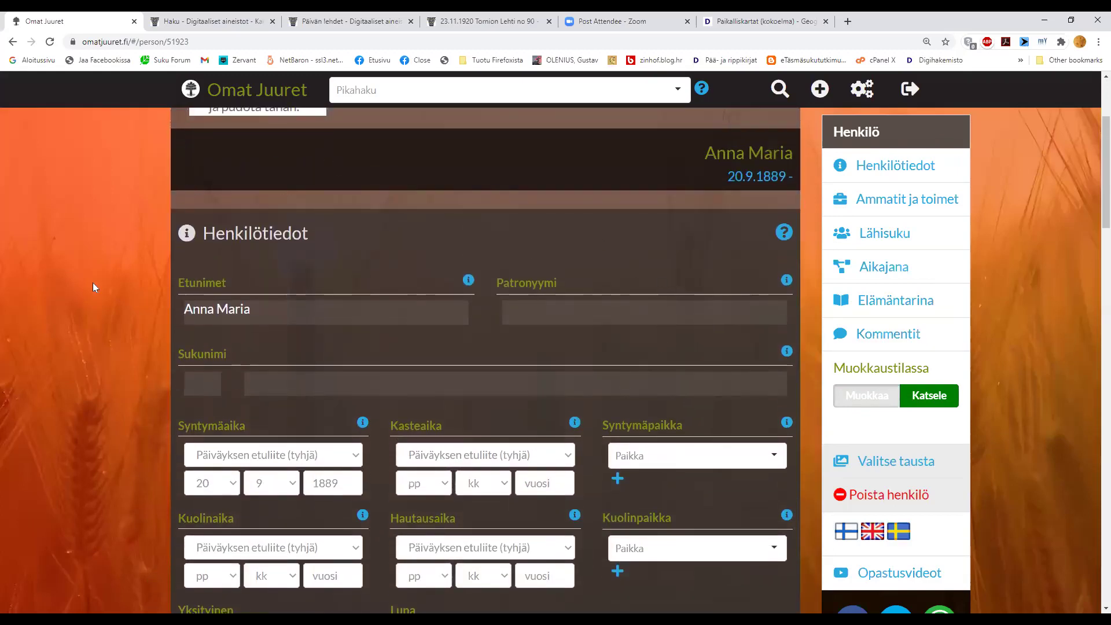
scroll(81, 299, down, 2)
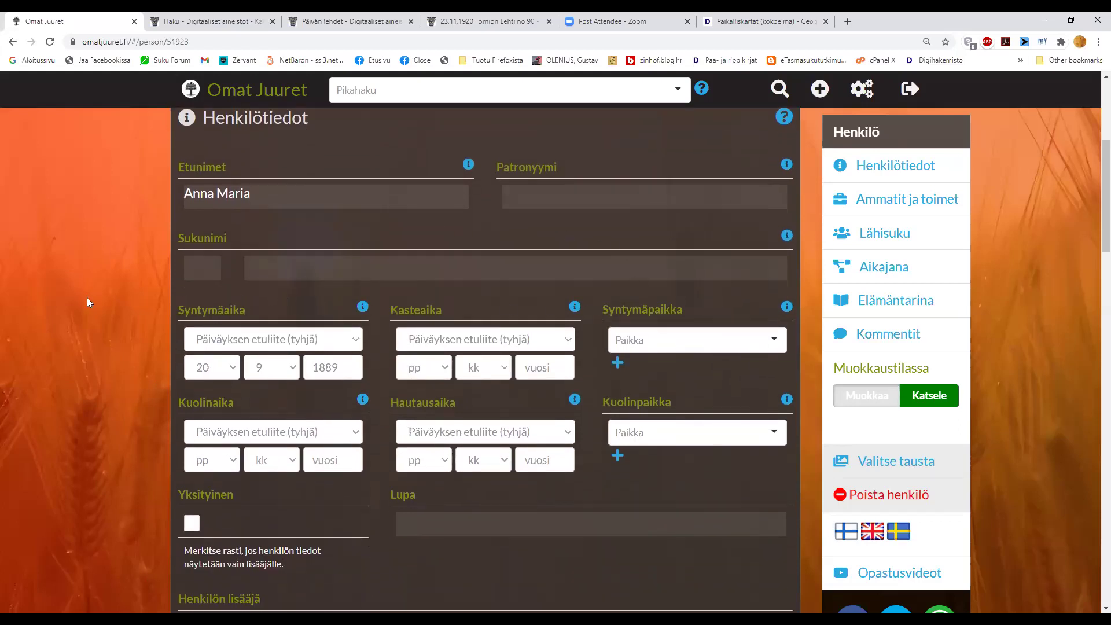
scroll(87, 300, down, 4)
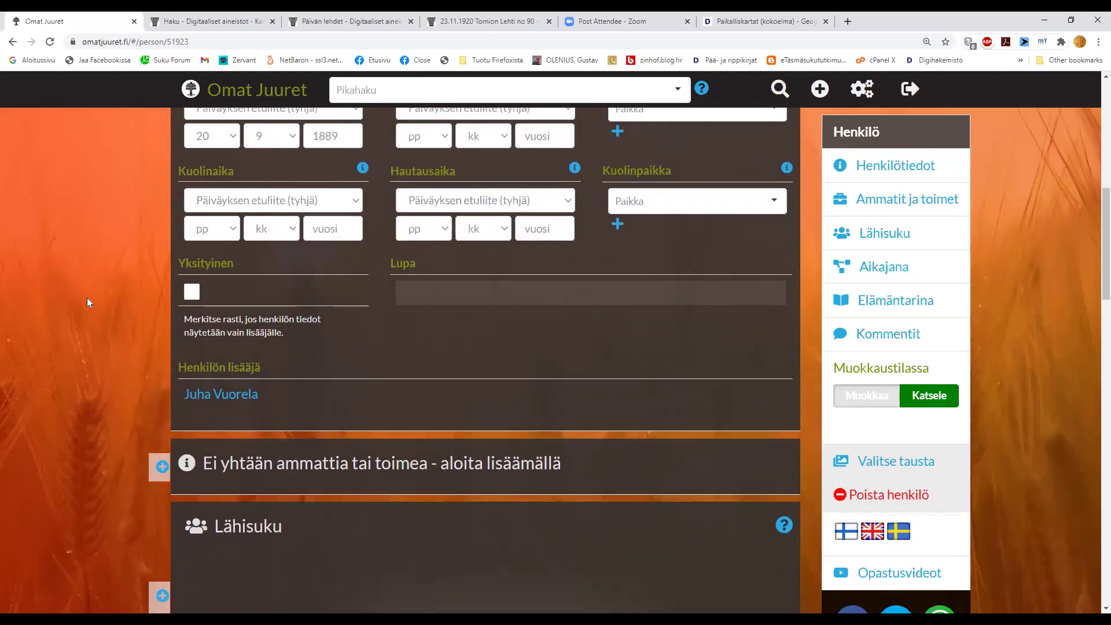
scroll(87, 299, down, 5)
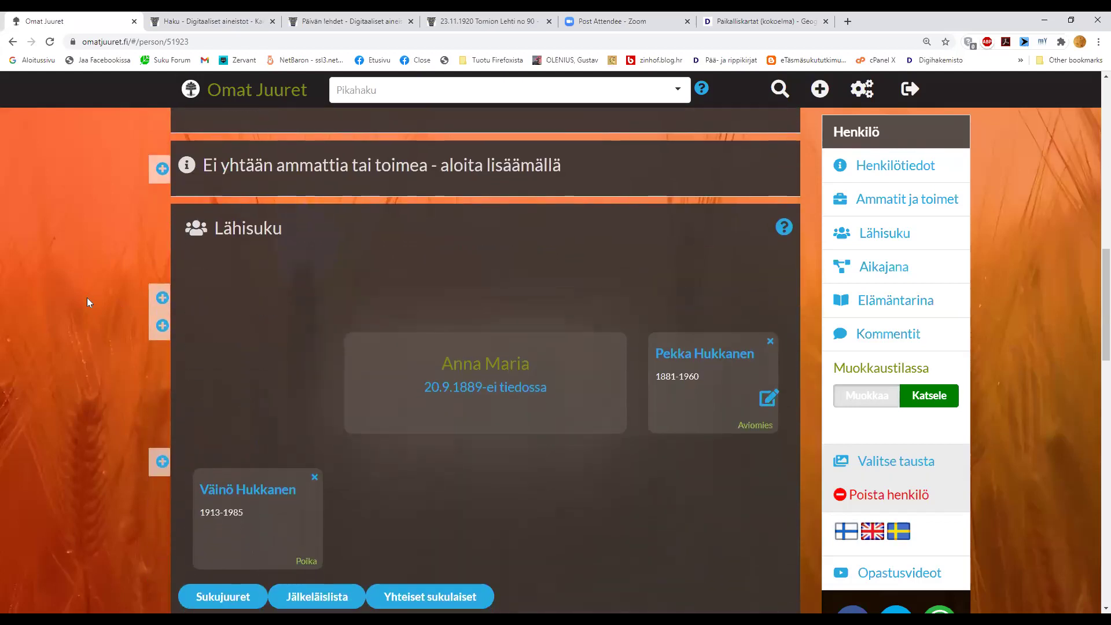
scroll(87, 297, up, 2)
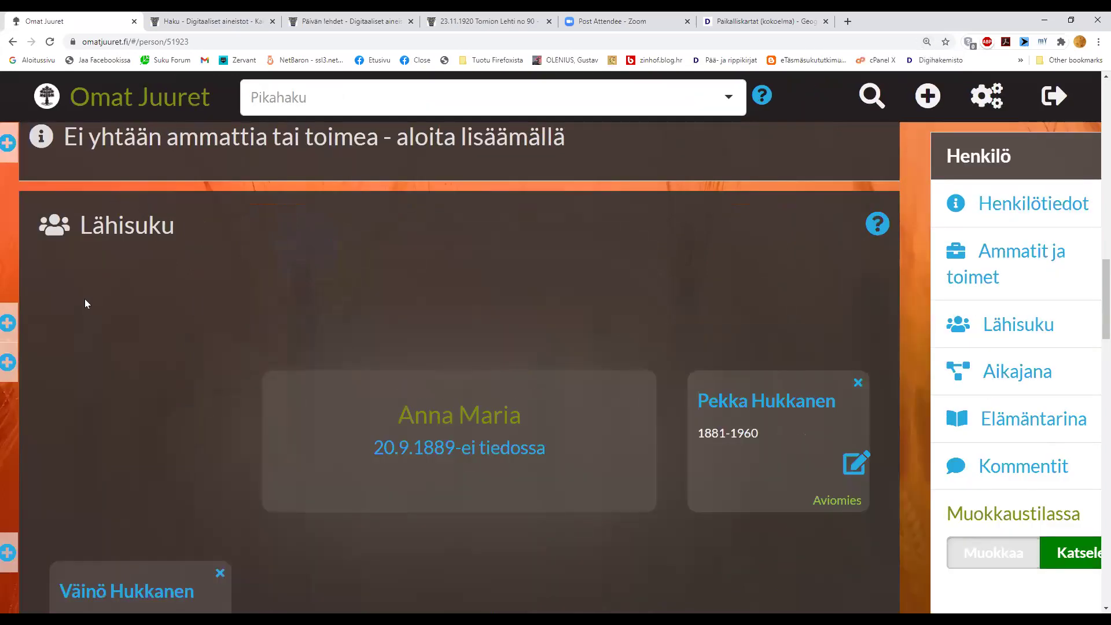
scroll(84, 303, down, 1)
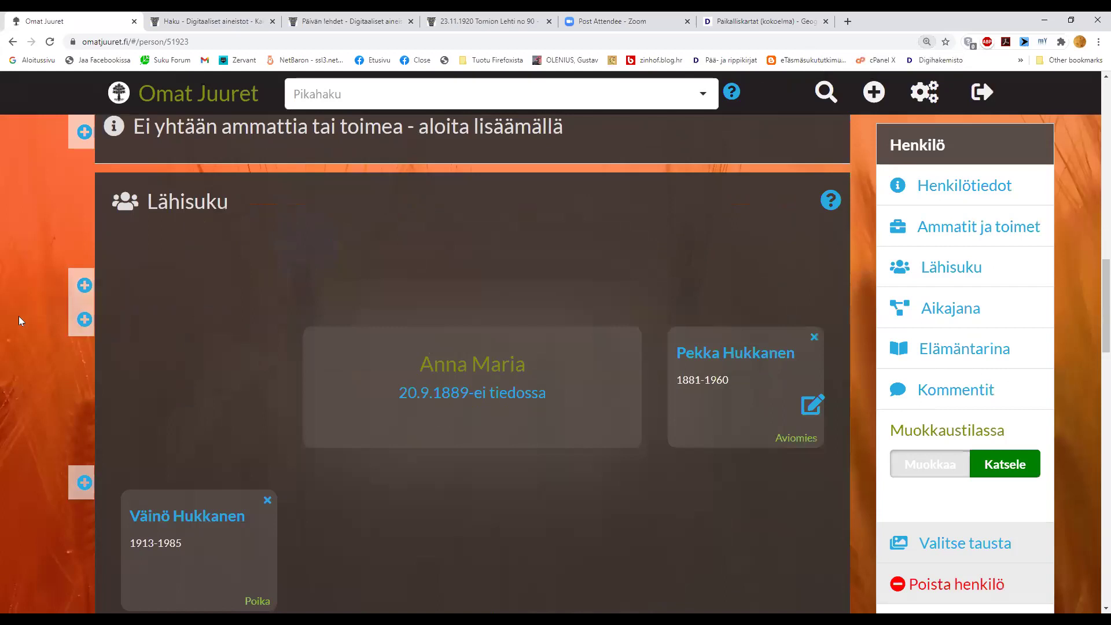
scroll(18, 316, down, 1)
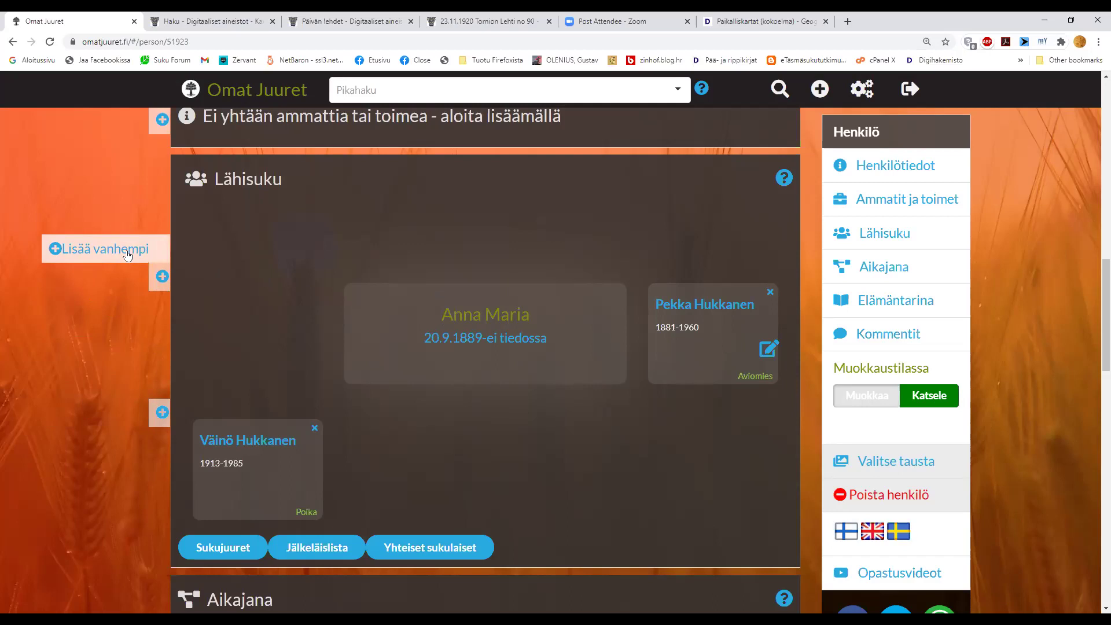
- Start Lisää vanhempi with her role set to Tytär and the other person's to Isä
click(128, 253)
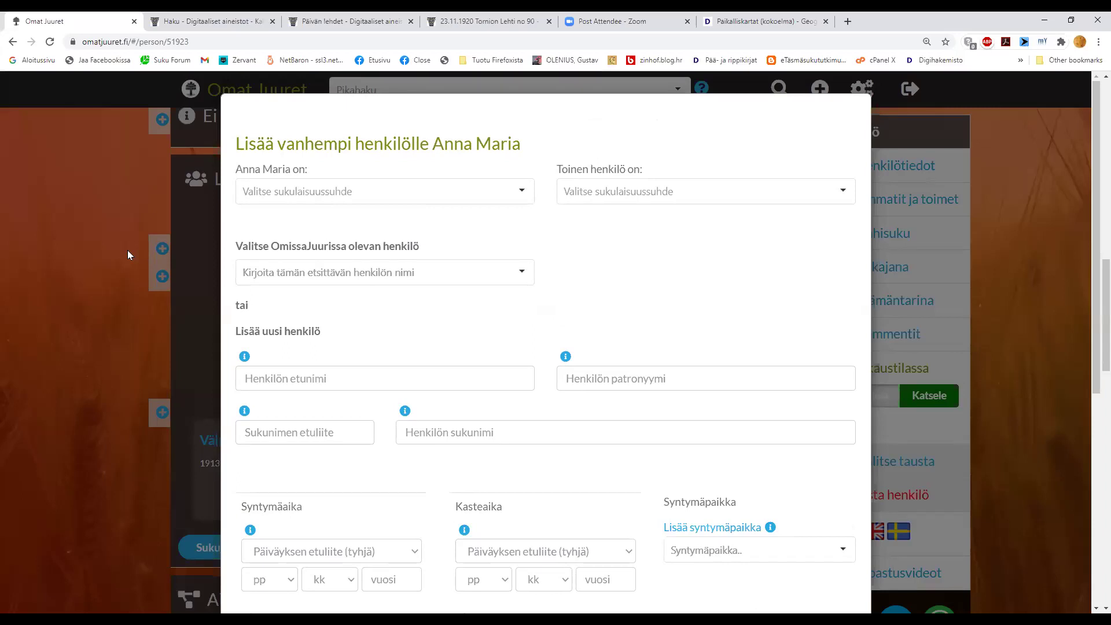
click(268, 197)
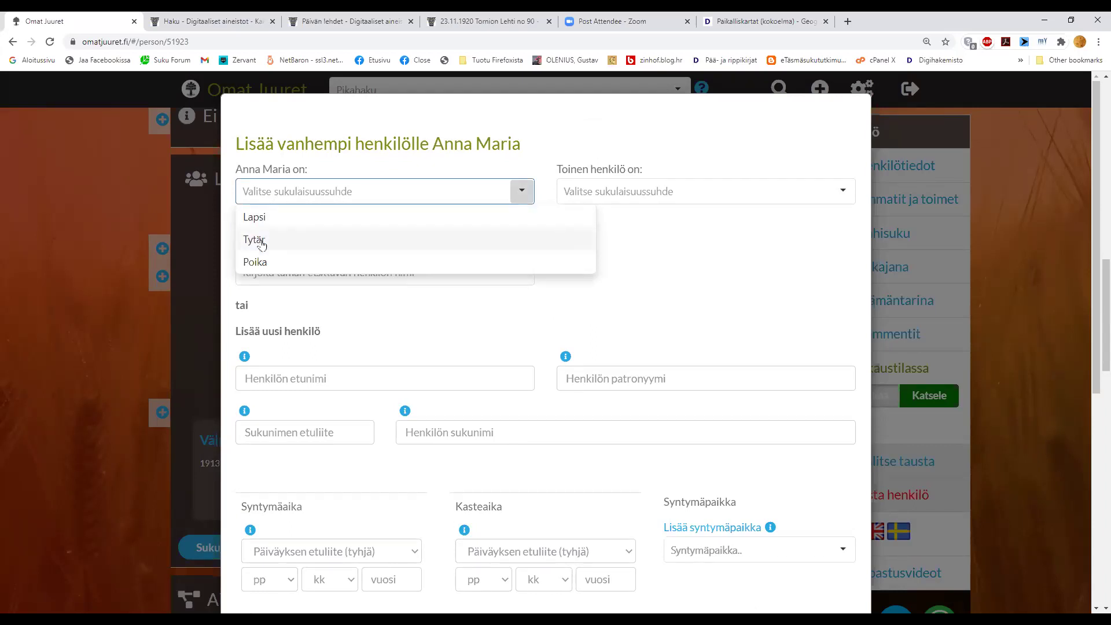
click(261, 243)
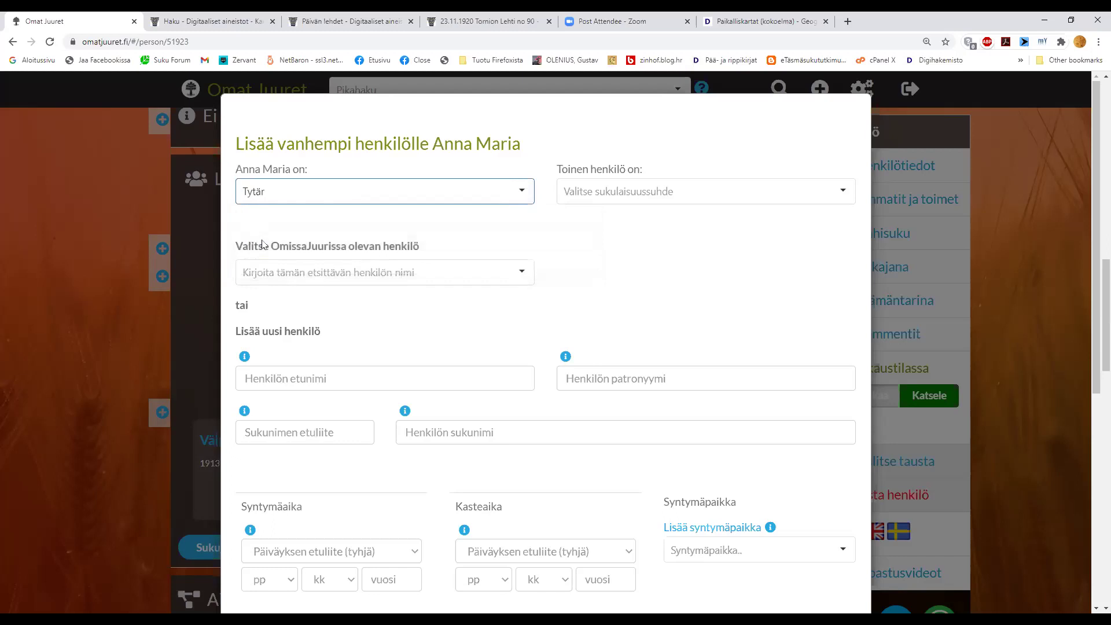
click(605, 199)
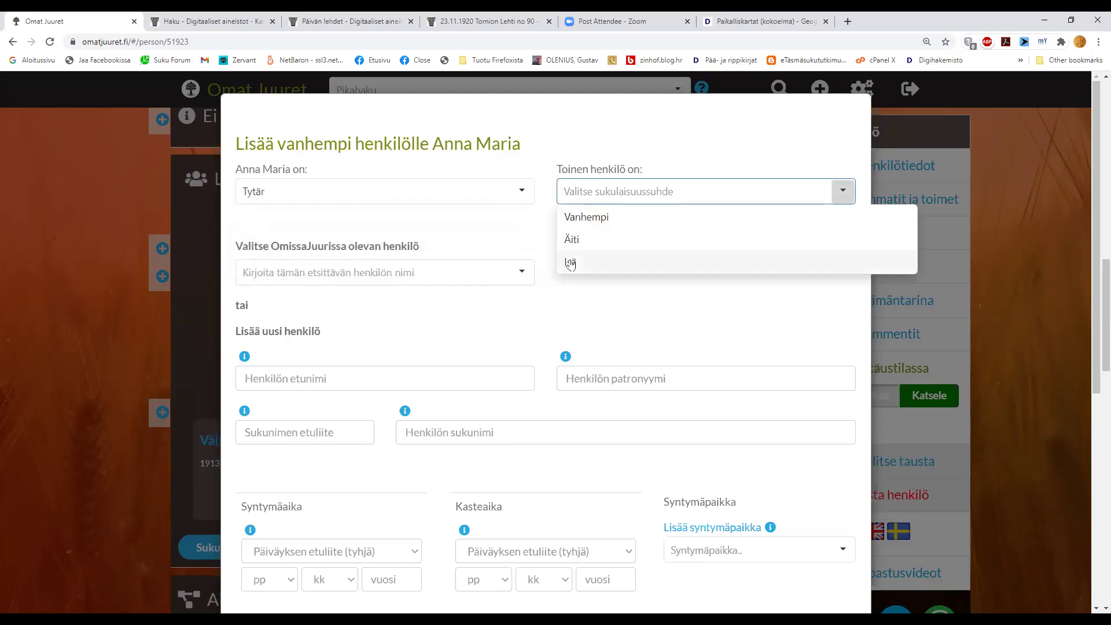
click(570, 264)
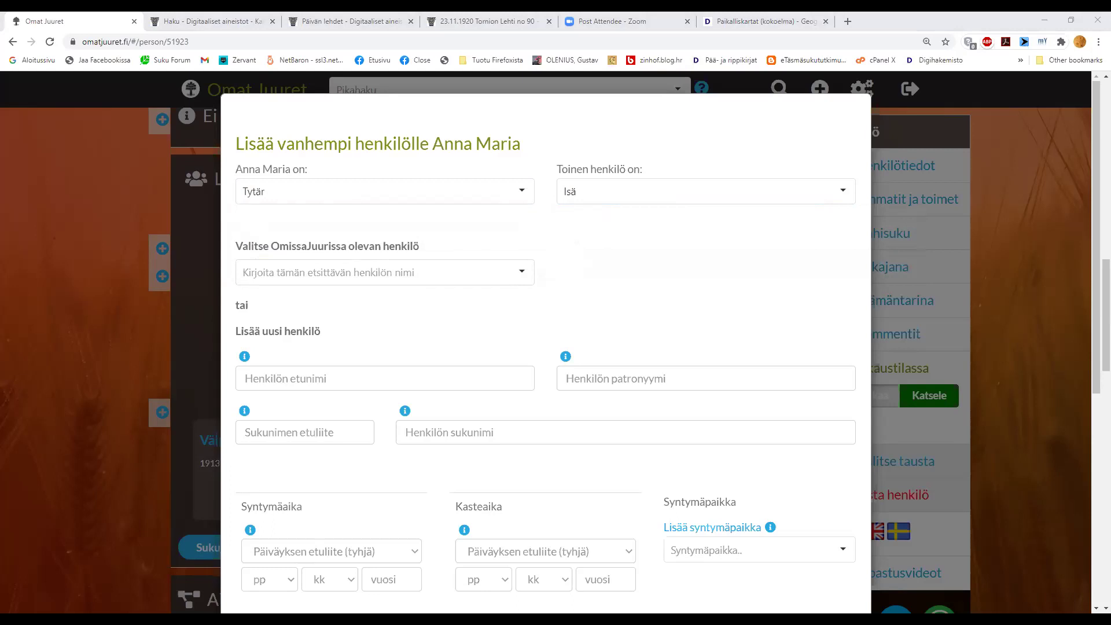
- Search existing people by the surname Venäläinen, then clear the search field
click(382, 274)
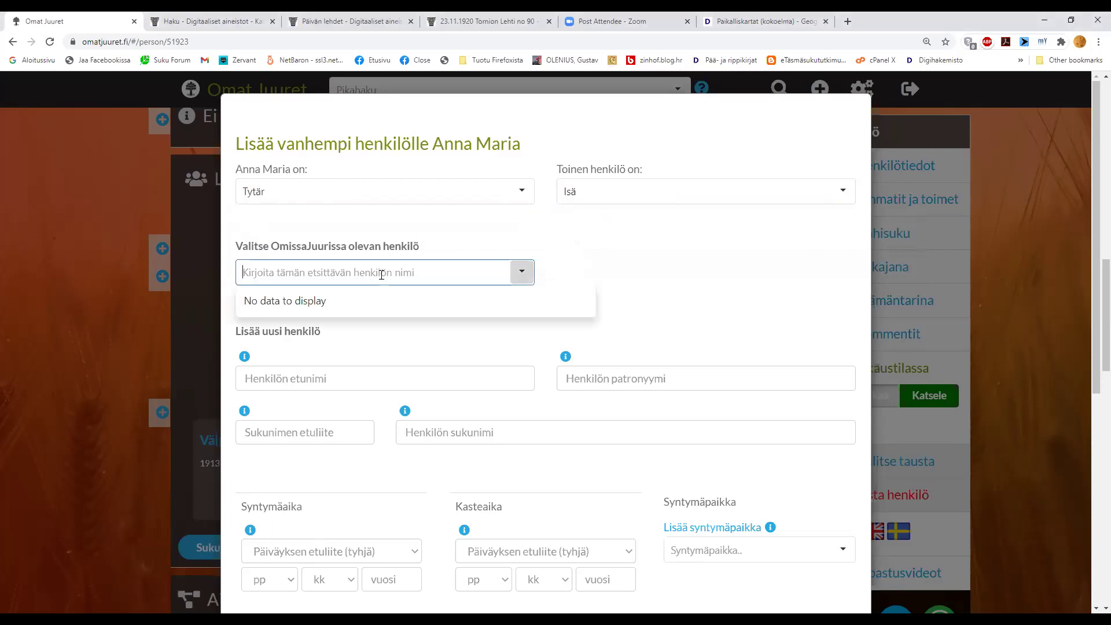
text(Ven)
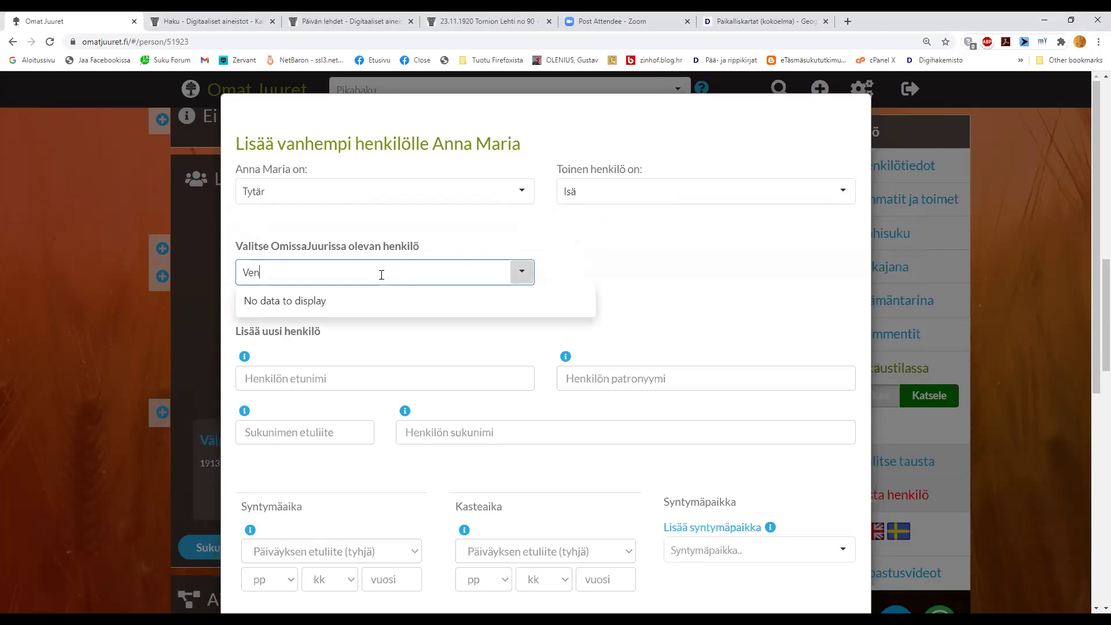
text(äläinen)
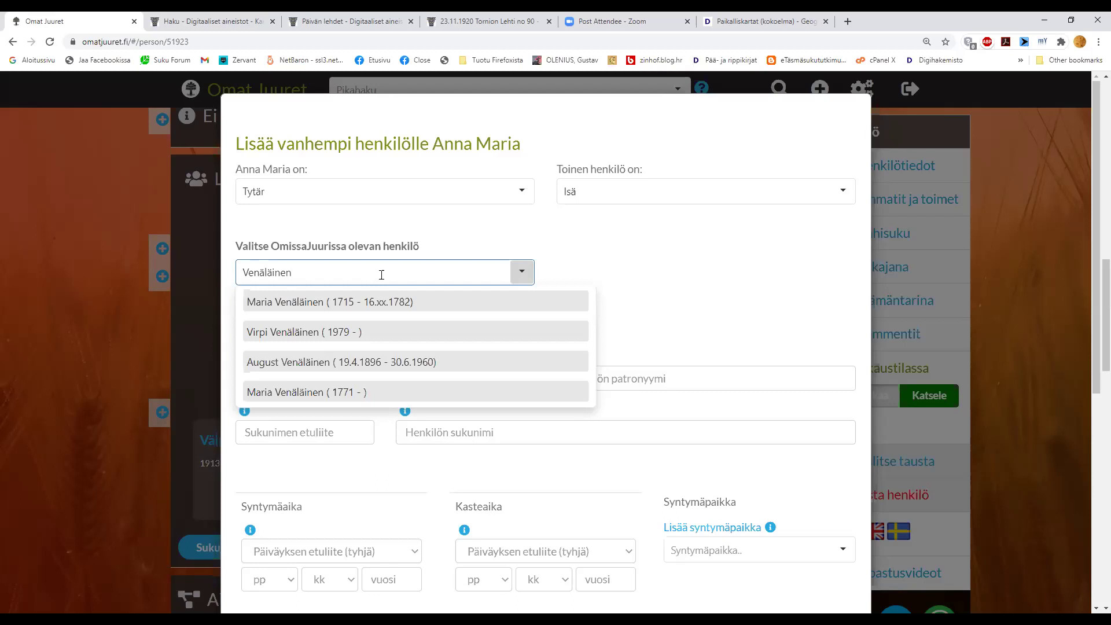
double_click(237, 274)
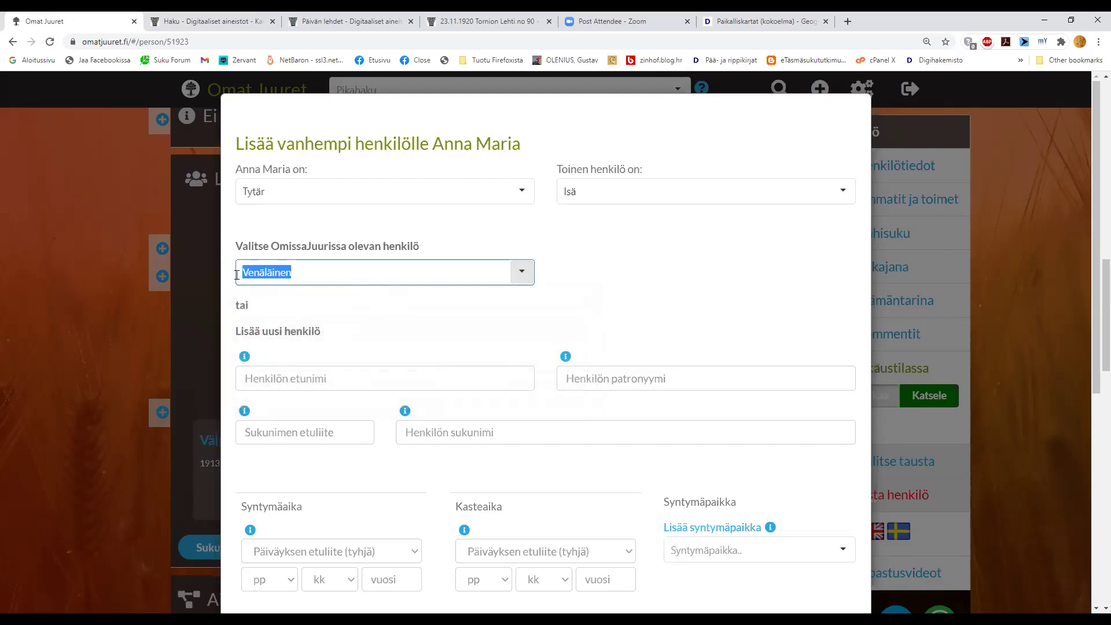
key(BackSpace)
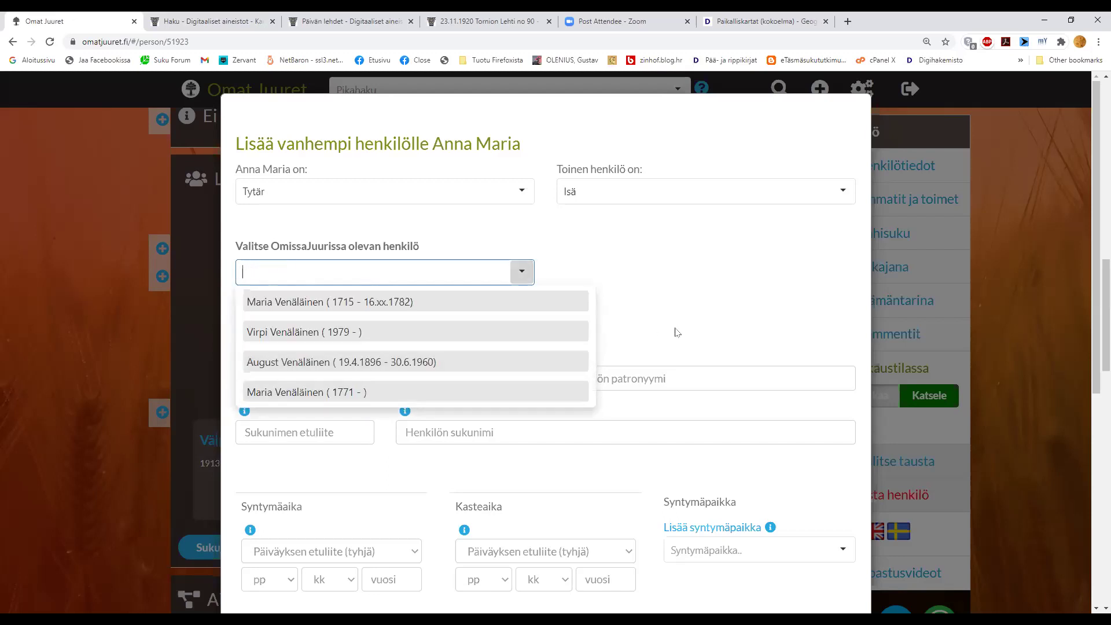
- Empty the existing-person search and dismiss its list of matching people
click(421, 476)
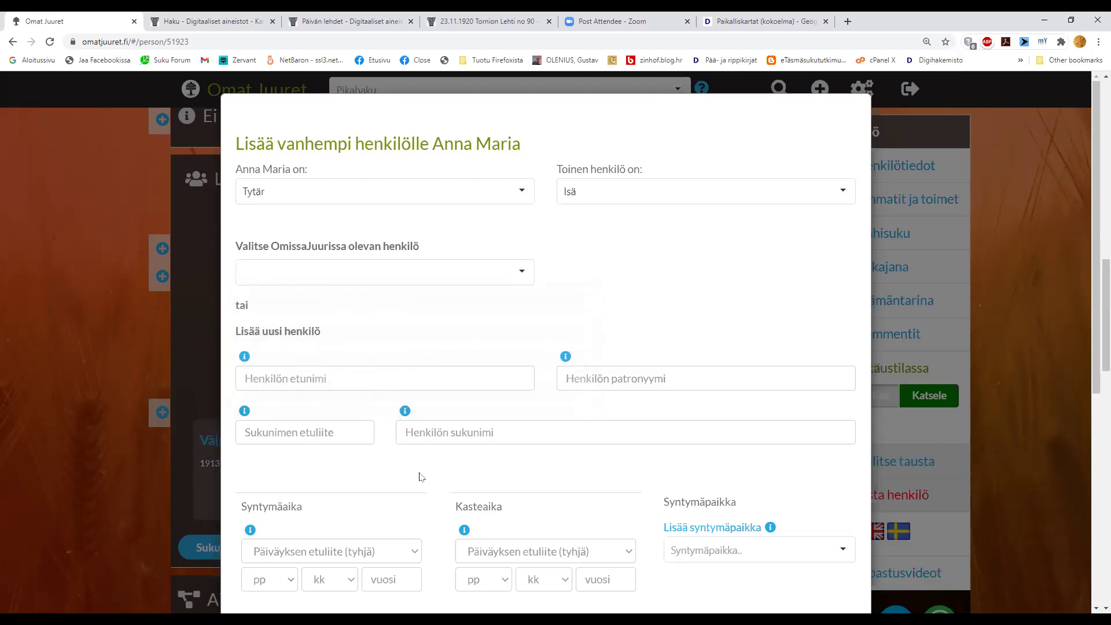
click(341, 385)
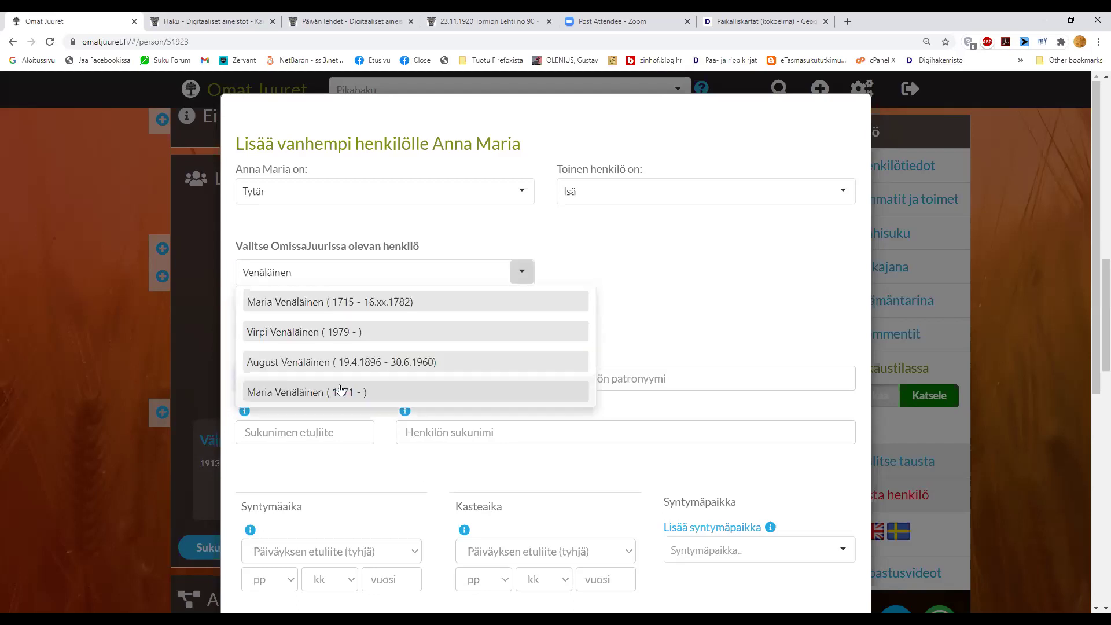
click(658, 296)
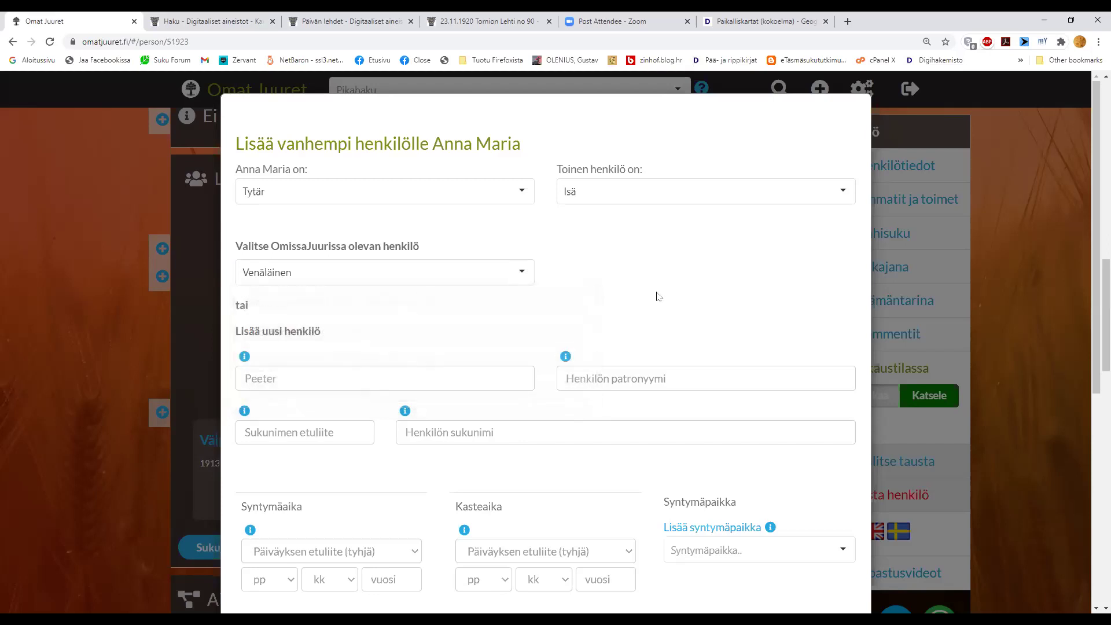
click(462, 386)
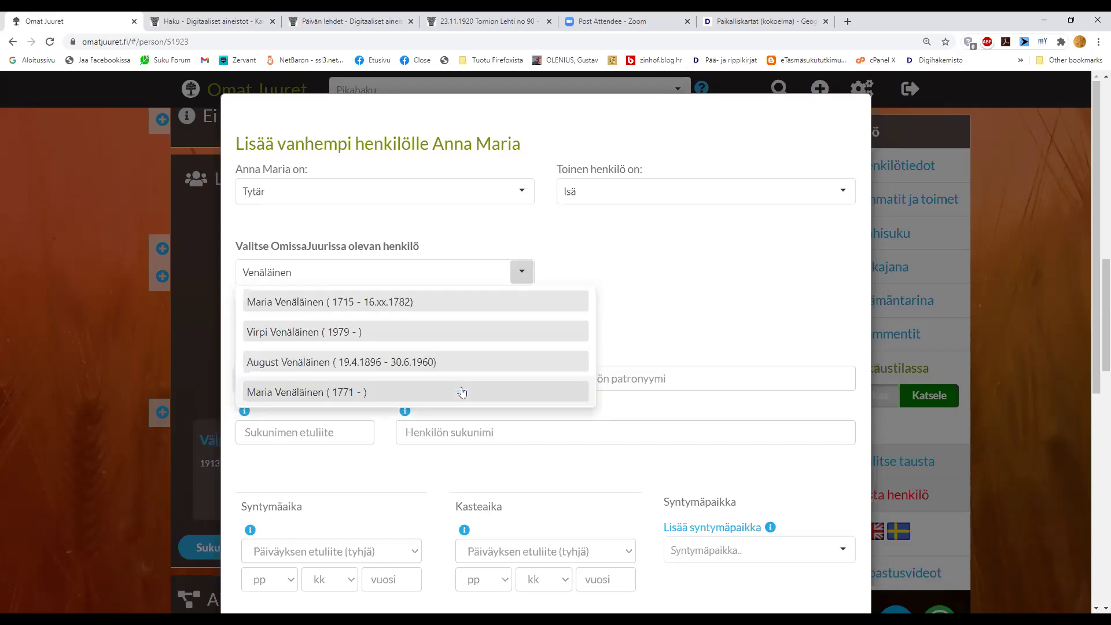
click(433, 276)
key(BackSpace)
key(BackSpace)
key(BackSpace)
key(BackSpace)
key(BackSpace)
key(BackSpace)
key(BackSpace)
key(BackSpace)
key(BackSpace)
key(BackSpace)
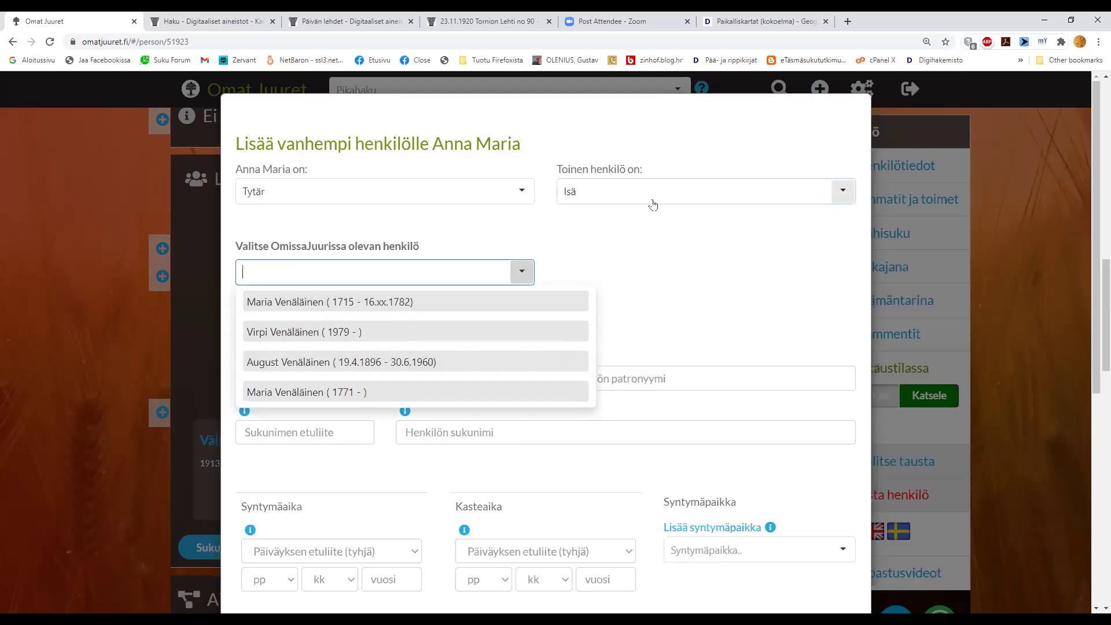
click(653, 202)
click(640, 261)
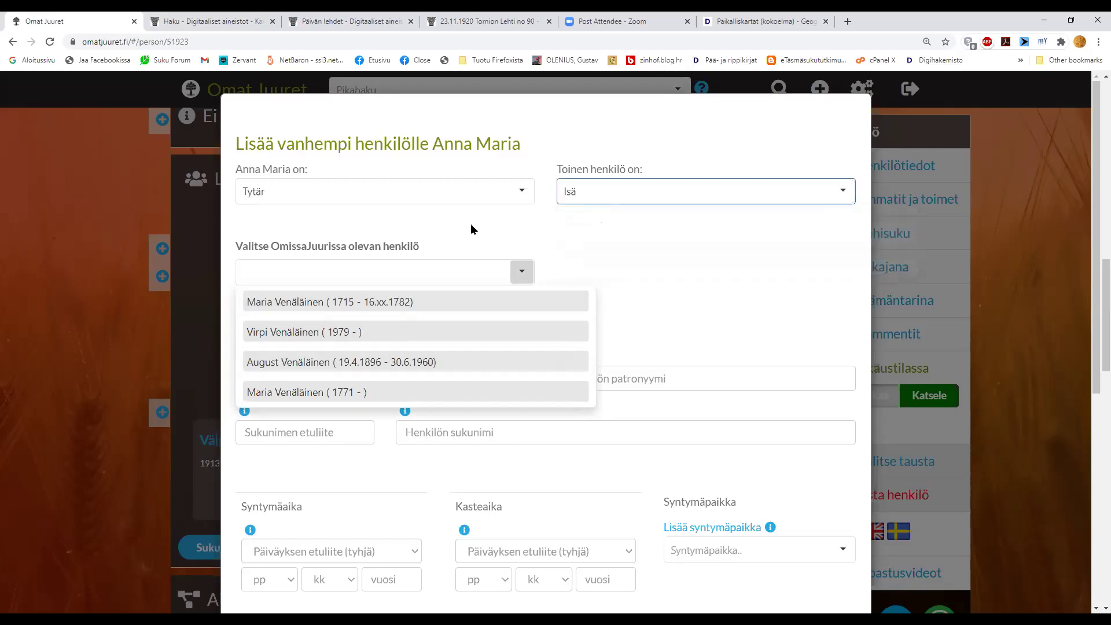
click(471, 229)
click(323, 377)
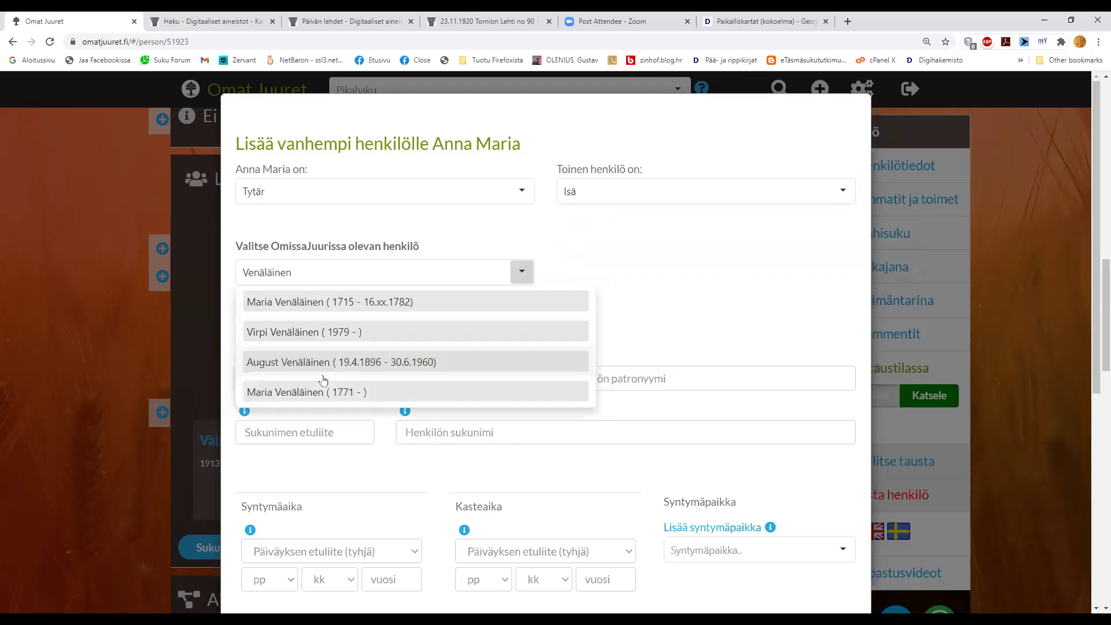
- Cancel the add-parent dialog with Peruuta and reopen Lisää vanhempi
scroll(639, 456, down, 6)
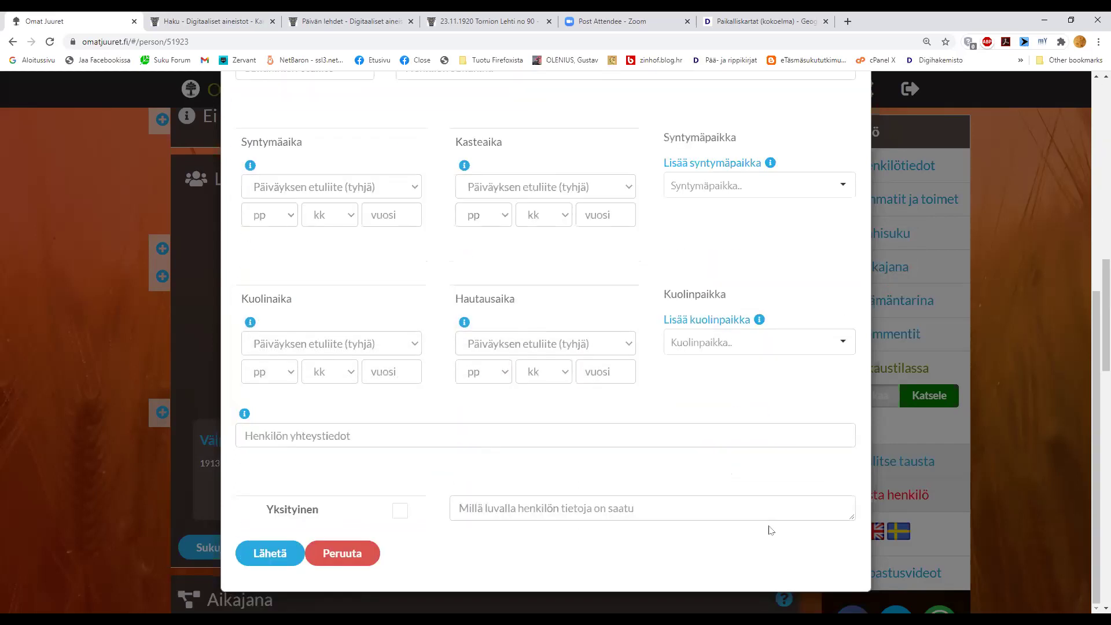
click(350, 557)
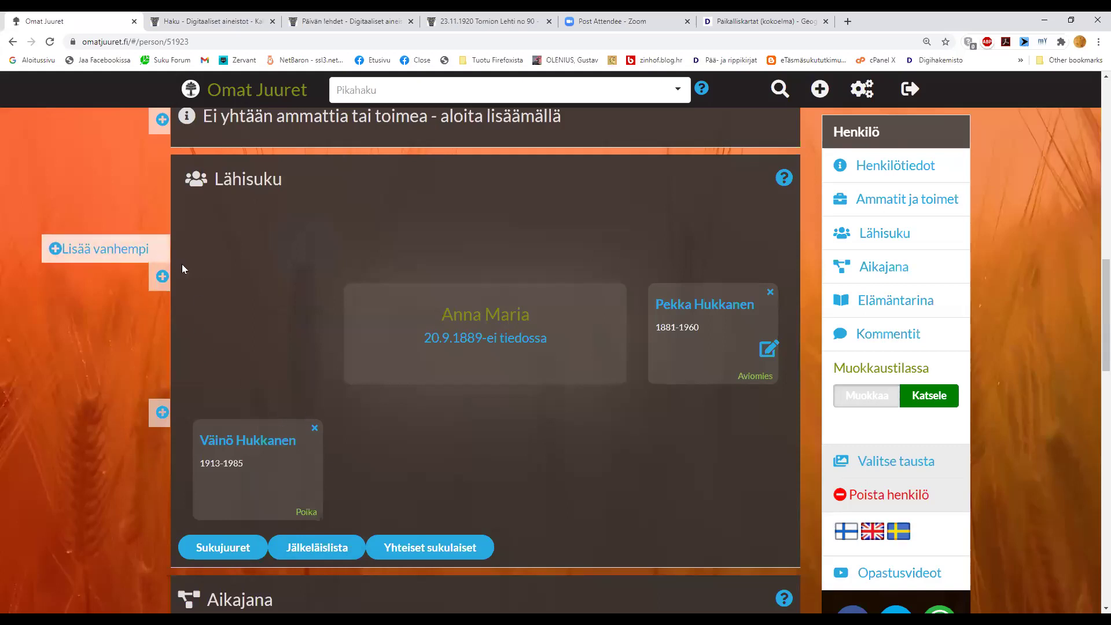
click(163, 249)
- Set the relationship to Tytär for her and Isä for the new person
click(337, 197)
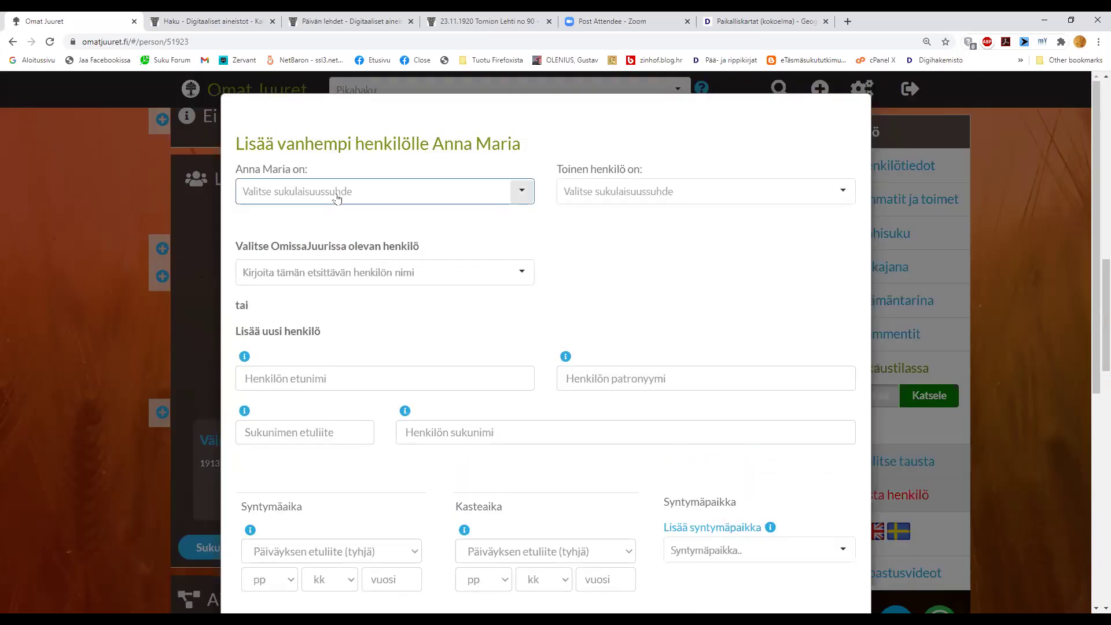
click(308, 240)
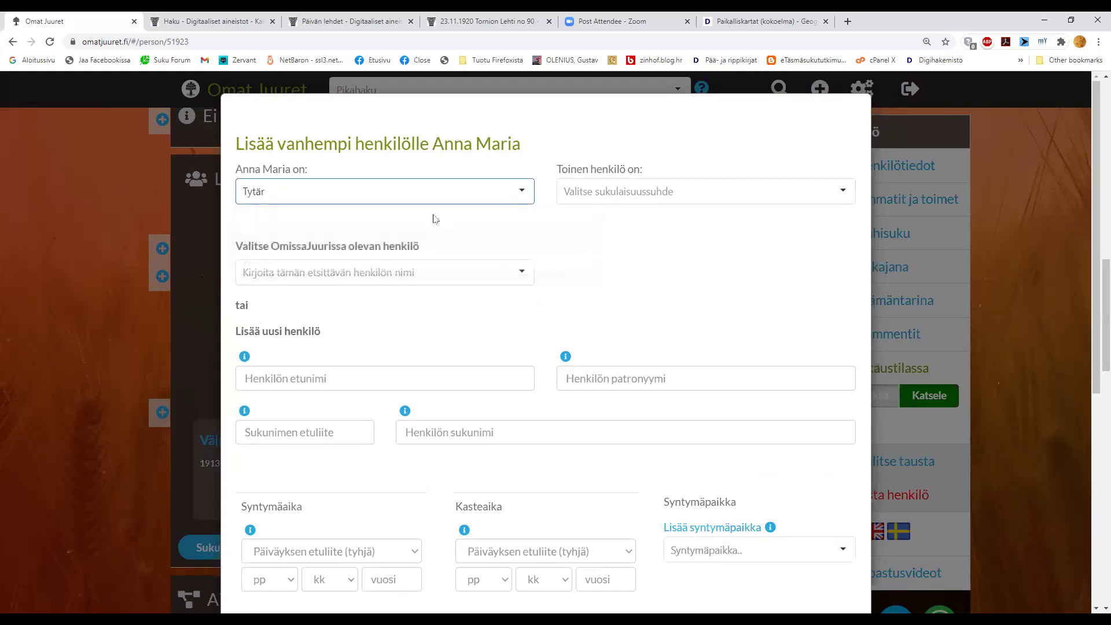
click(609, 200)
click(579, 261)
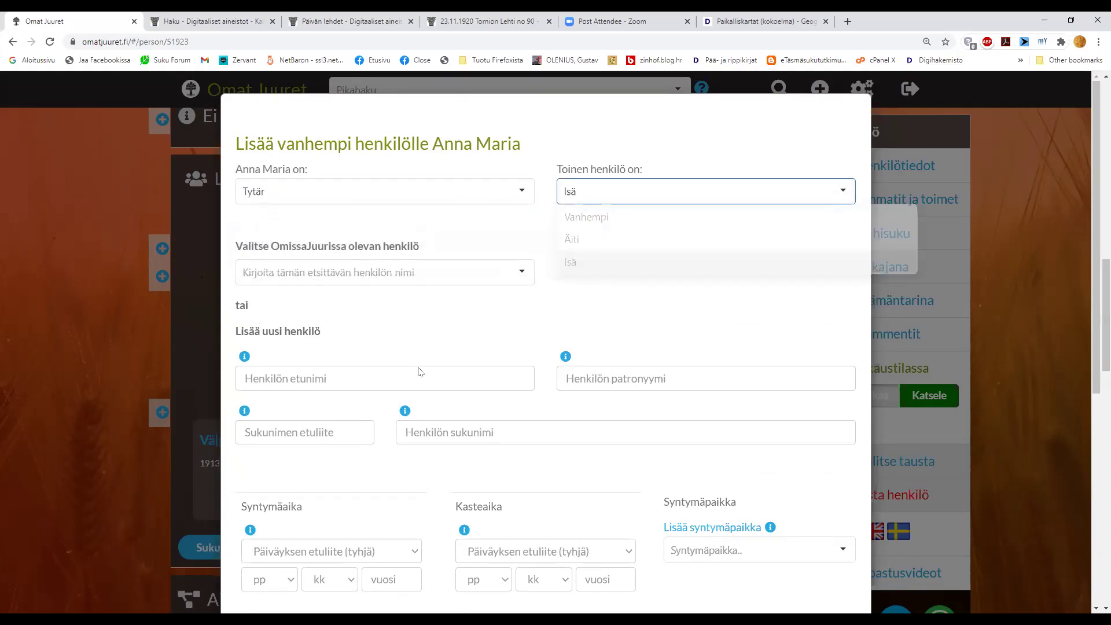
- Fill in the new father's first name and surname as a new person
click(409, 385)
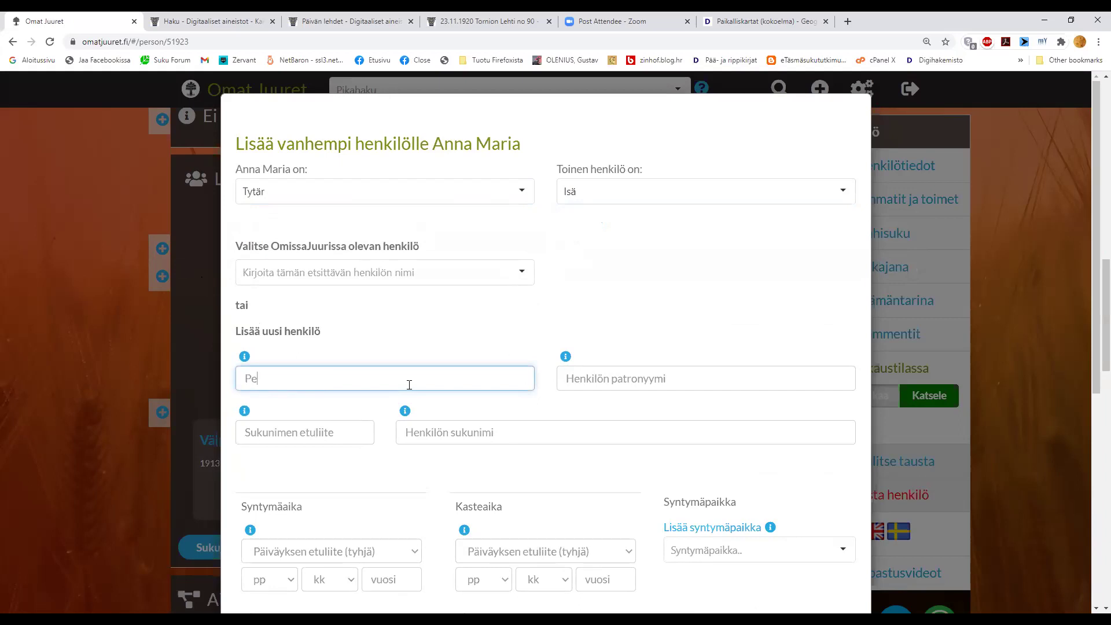
click(460, 432)
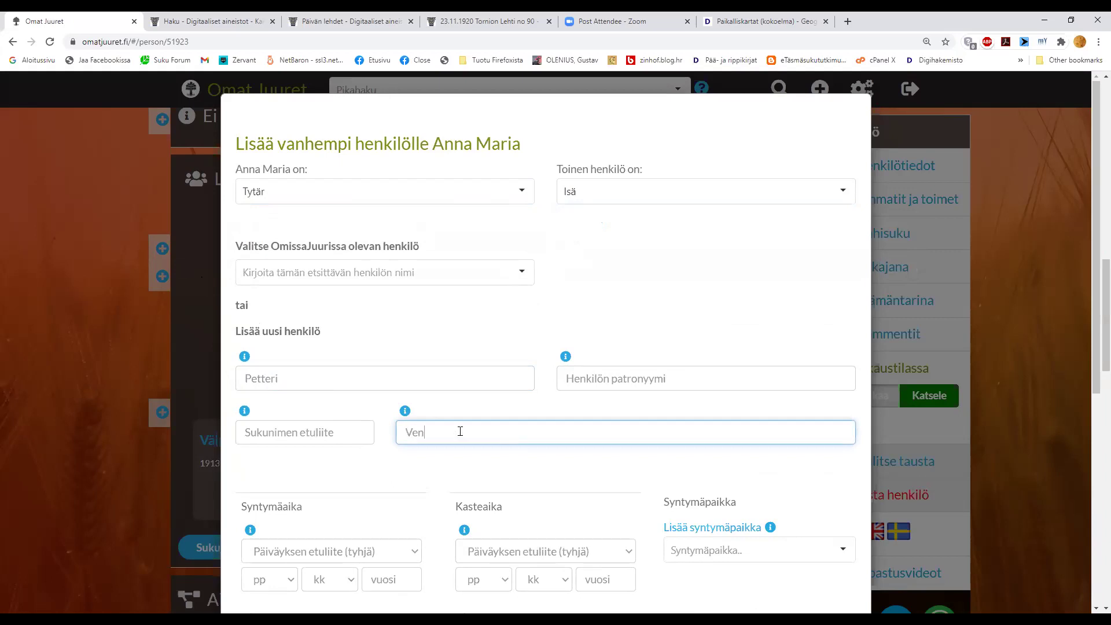
click(478, 461)
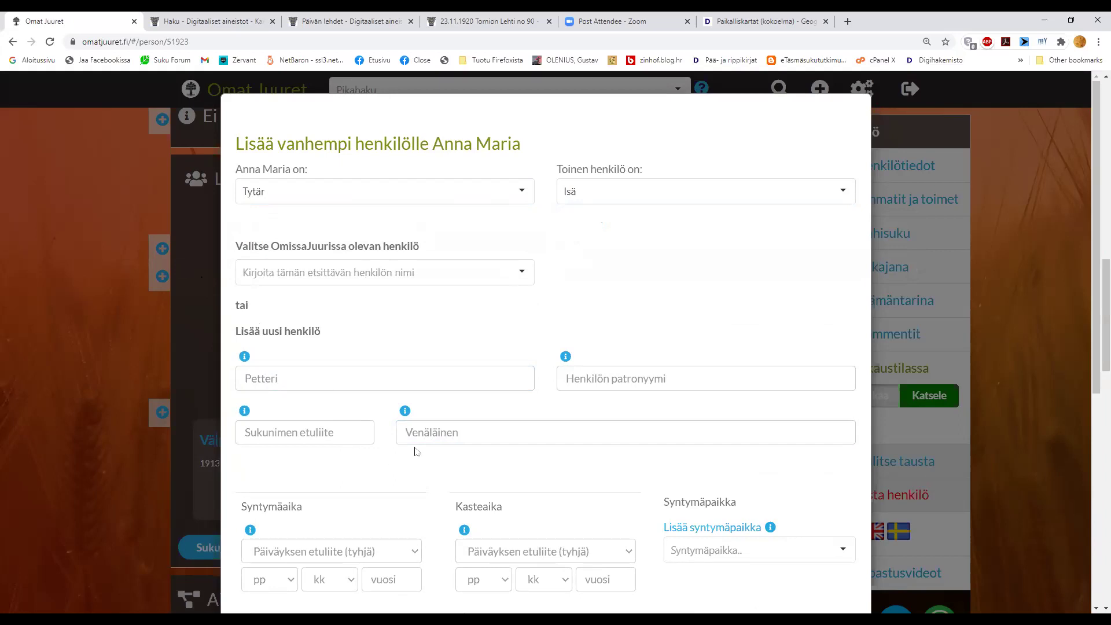
scroll(417, 451, down, 4)
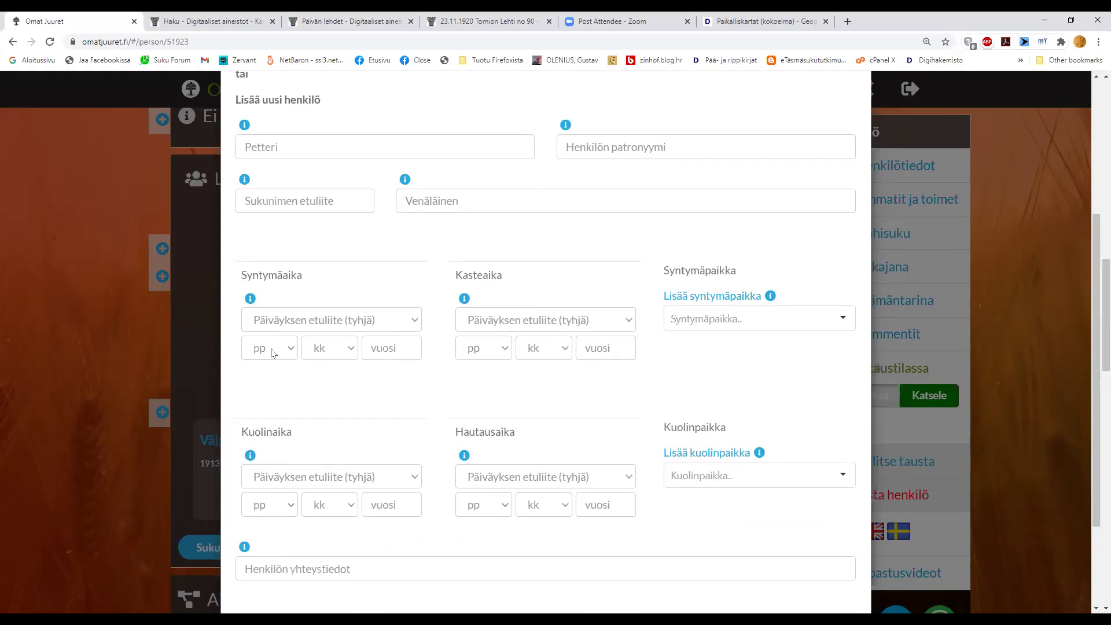
- Enter the father's Syntymäaika as 7.4.1864: year 1864, day 7, month 4
click(377, 343)
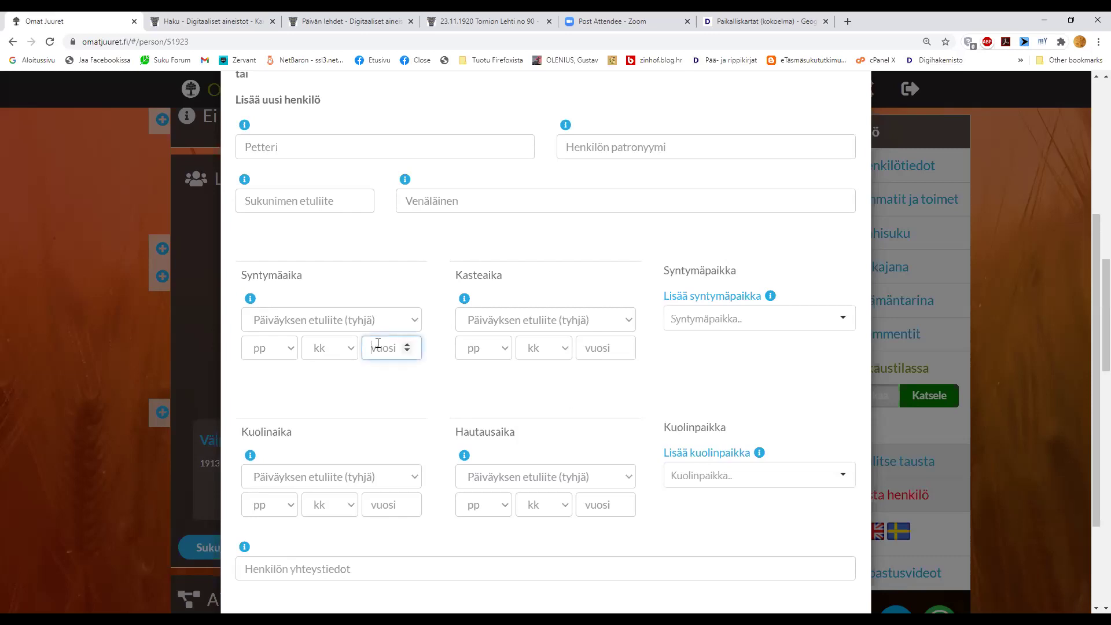
text(18643)
key(BackSpace)
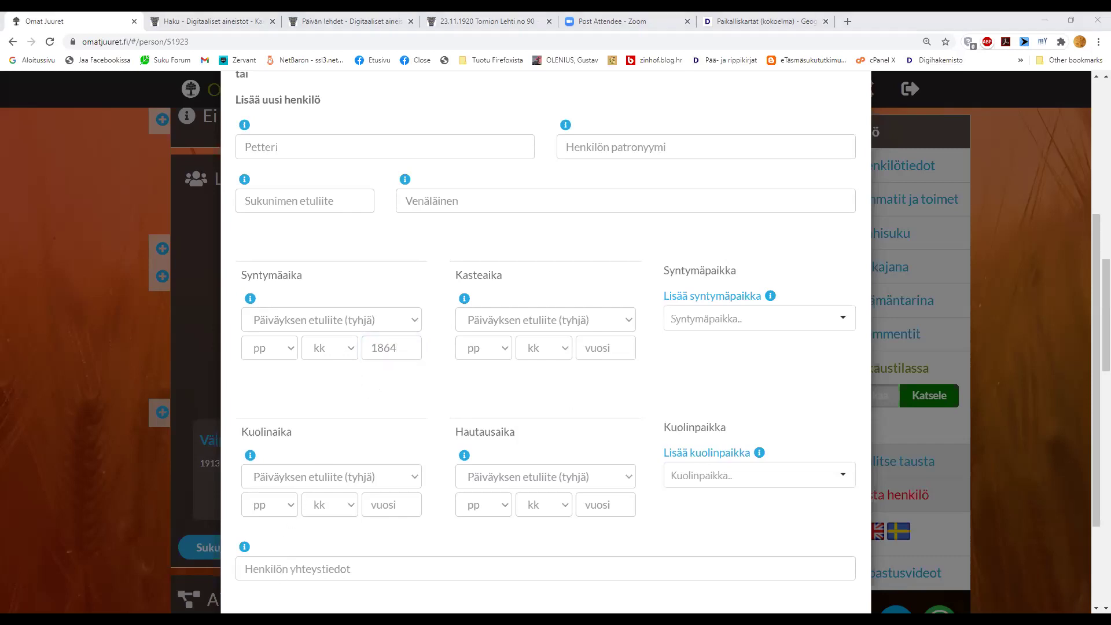
click(285, 357)
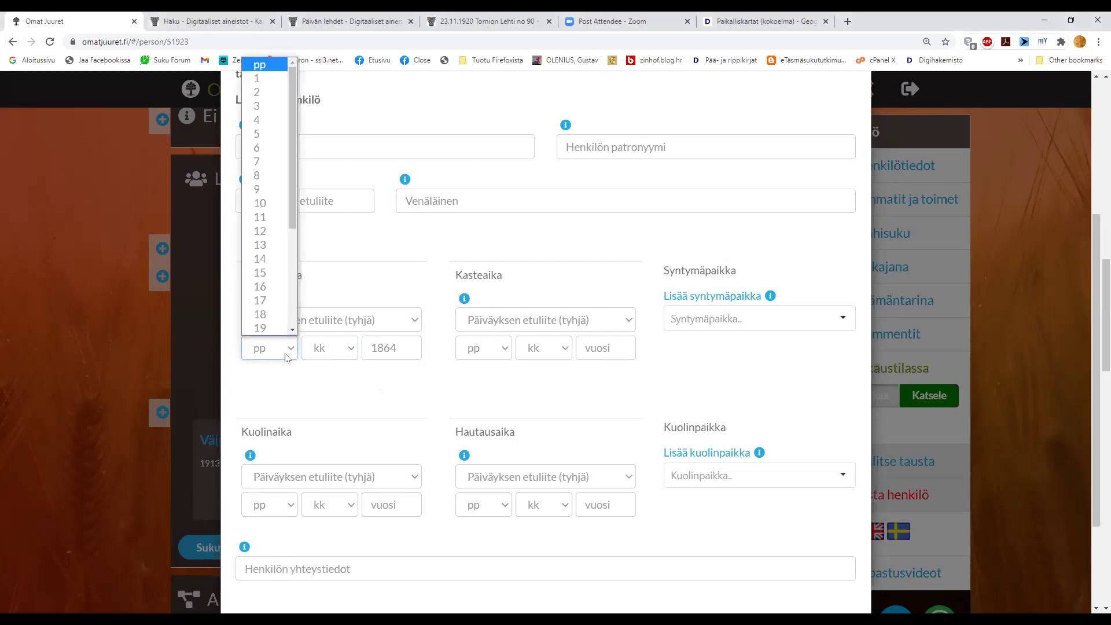
click(263, 161)
click(344, 349)
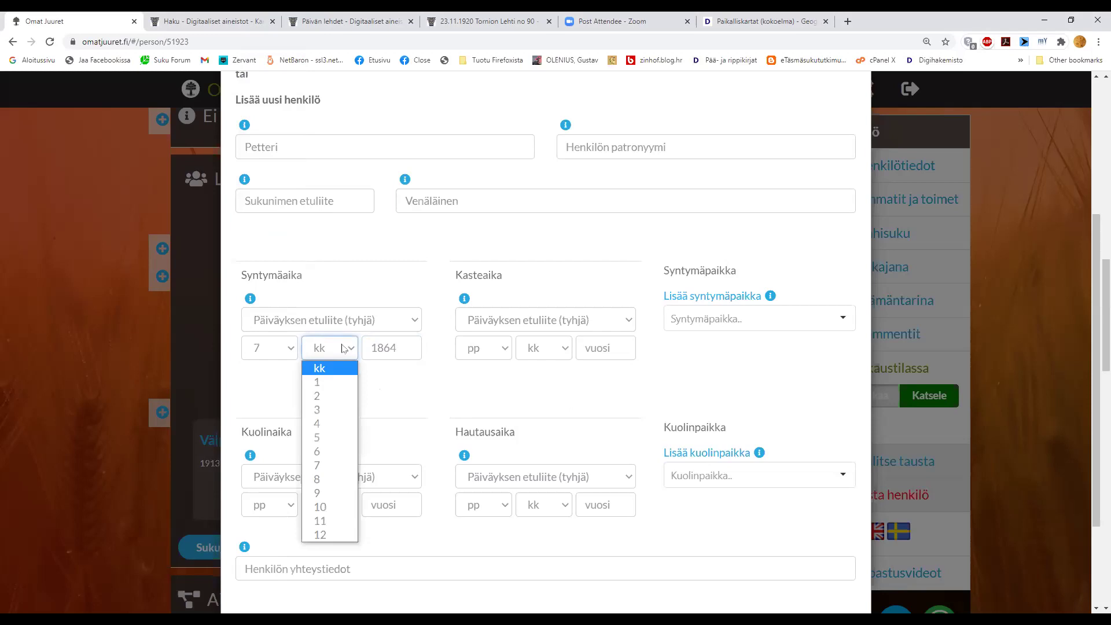
click(331, 425)
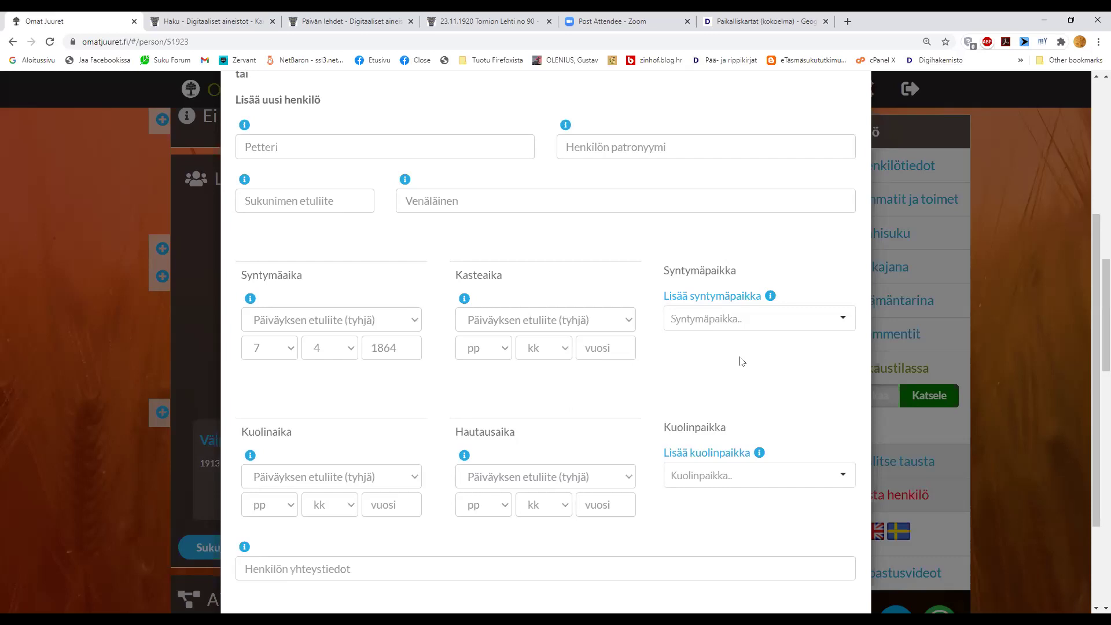
- Set Iisalmen maalaiskunta as the new father's birthplace from the 'Iisalmen' search suggestions
click(730, 319)
text(Iisalmen)
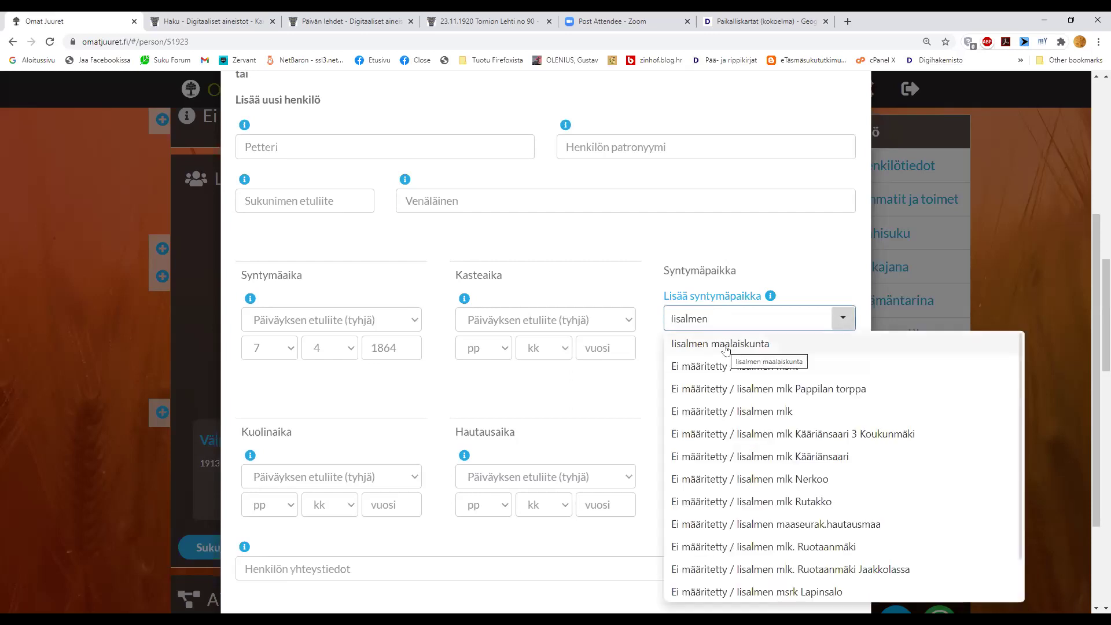
click(725, 346)
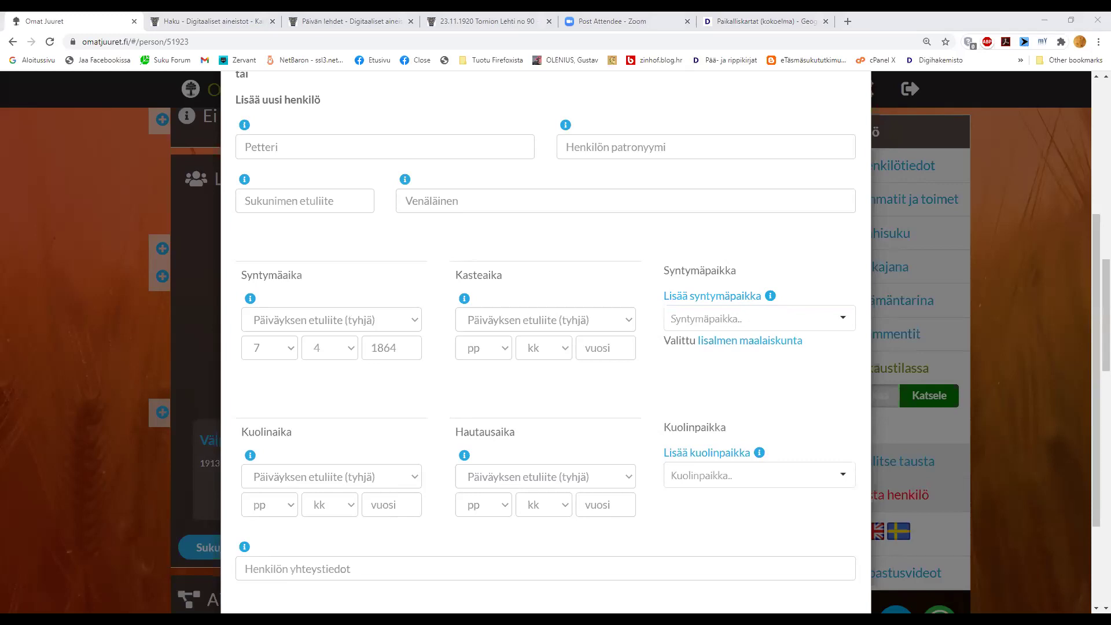
key(alt+Tab)
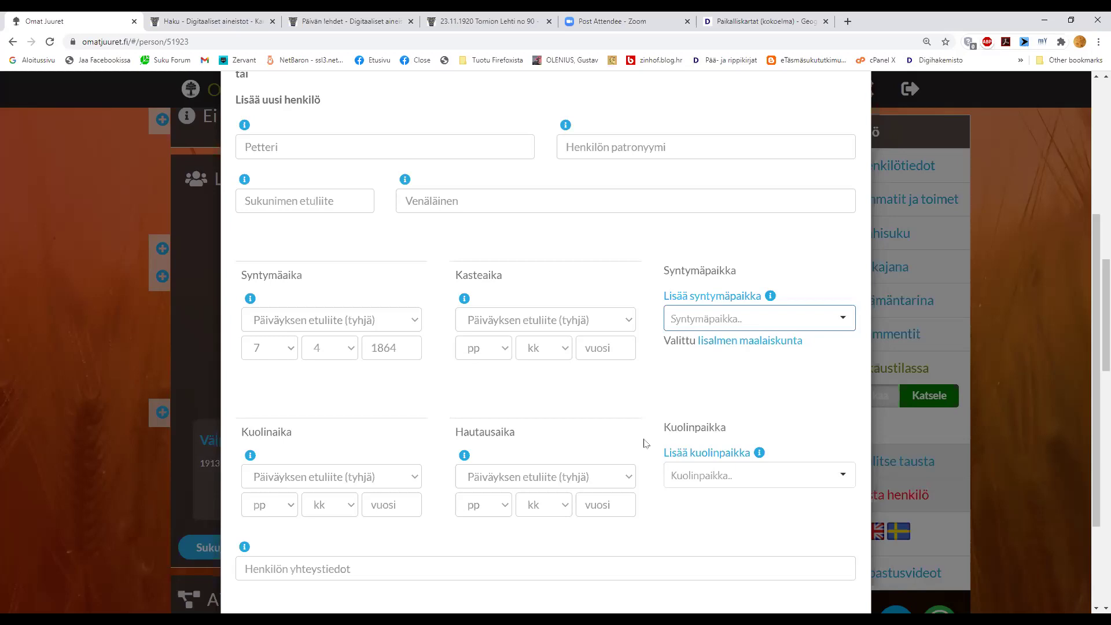
- Fill in a new birthplace named Nissilä with parent place Iisalmen maalaiskunta
click(714, 296)
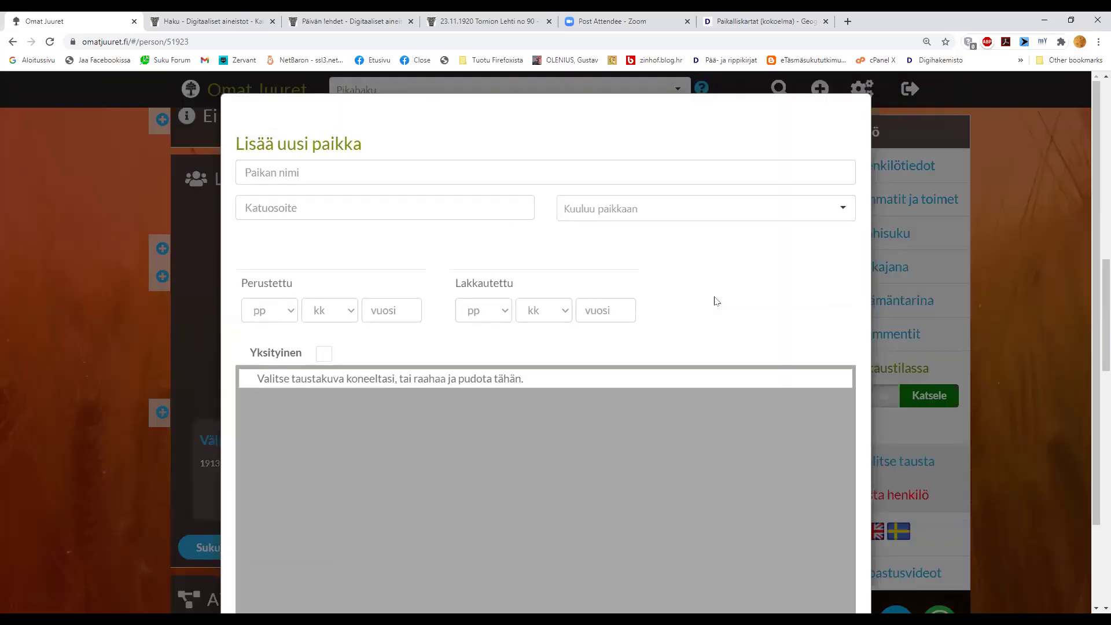
click(432, 174)
text(Ni)
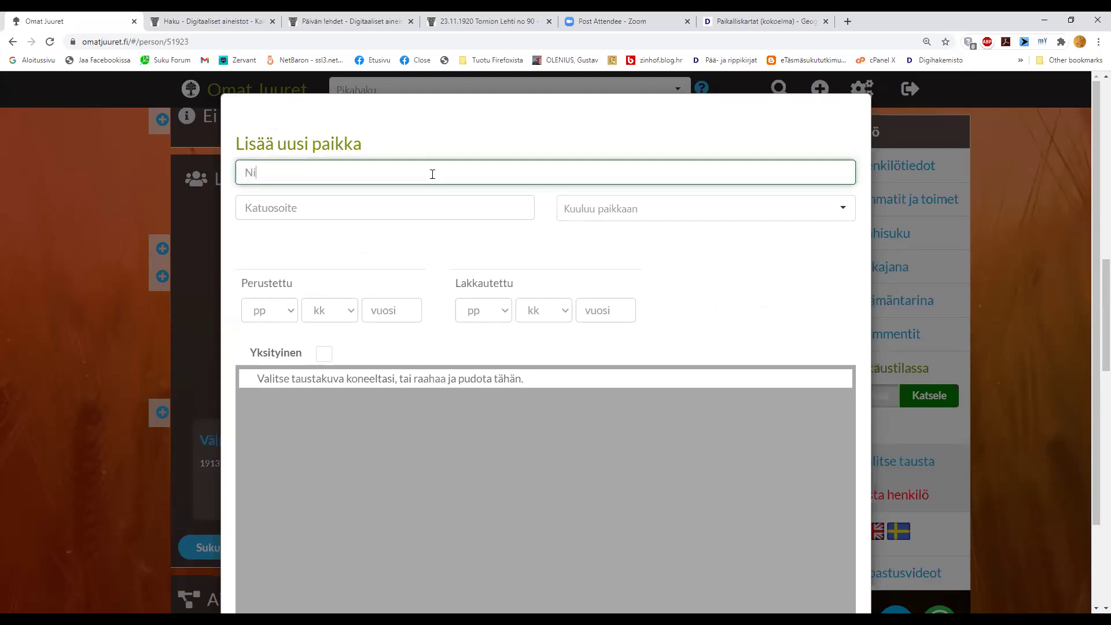
text(ssilä)
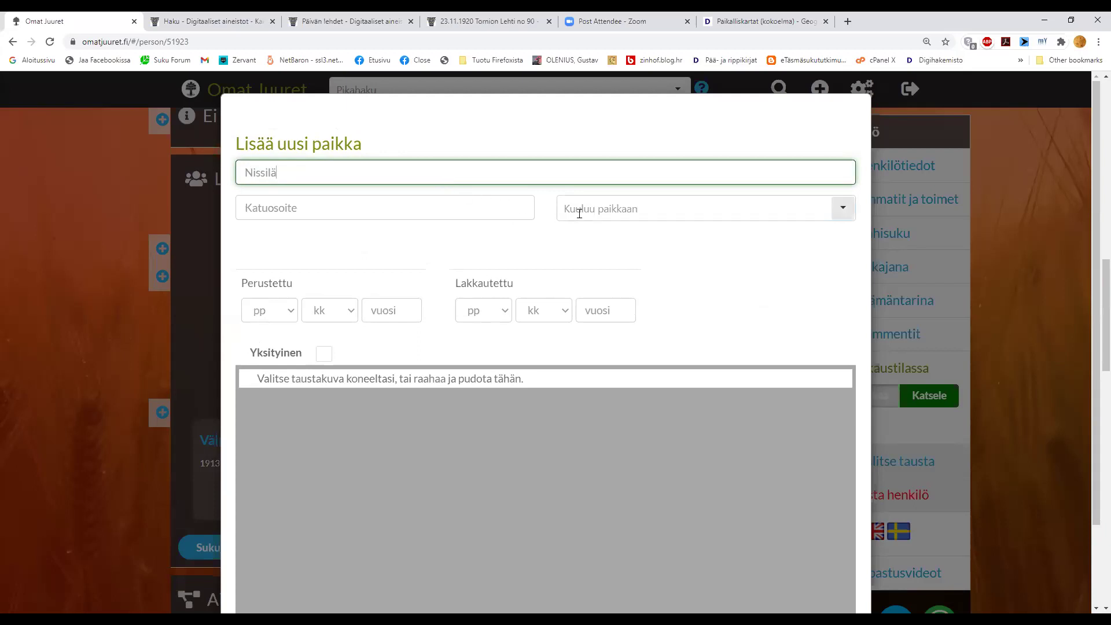
click(609, 206)
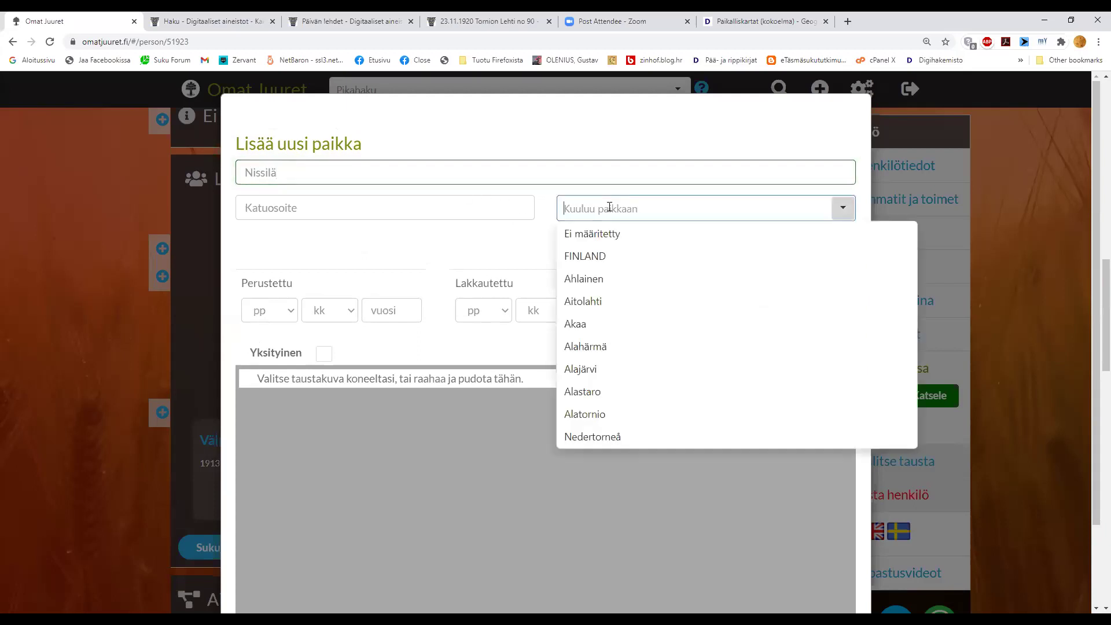
text(iisalmen)
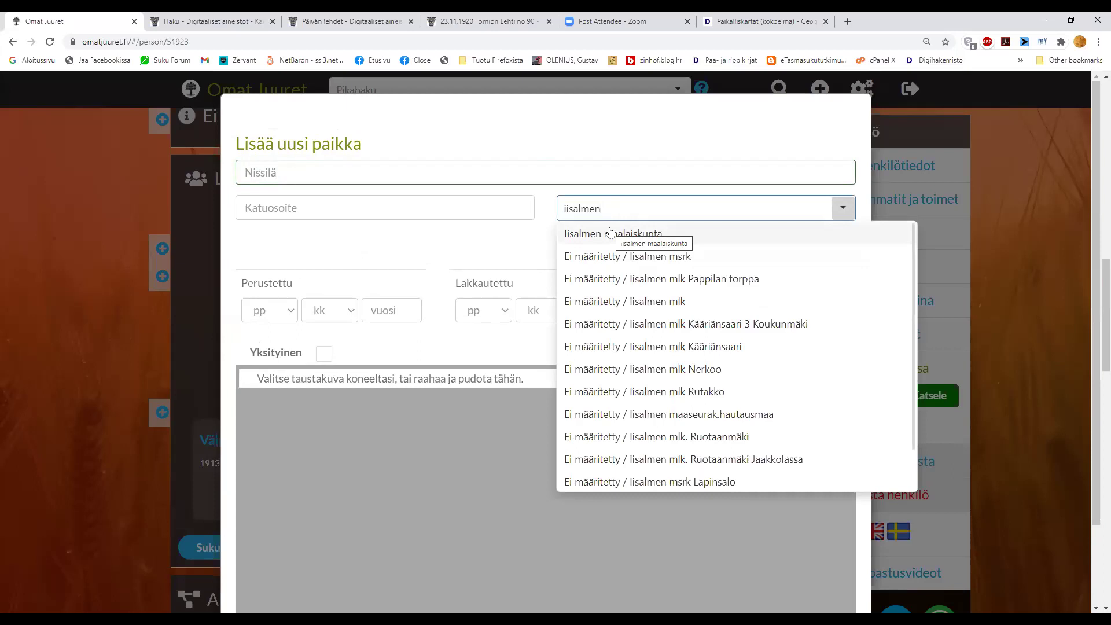
click(610, 232)
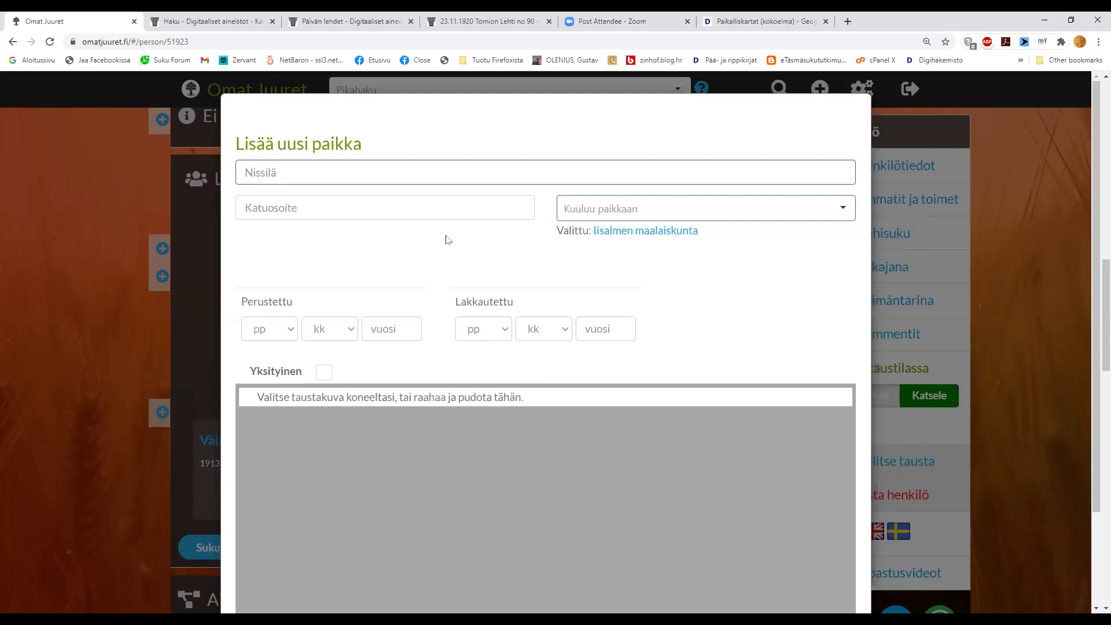
scroll(445, 239, down, 1)
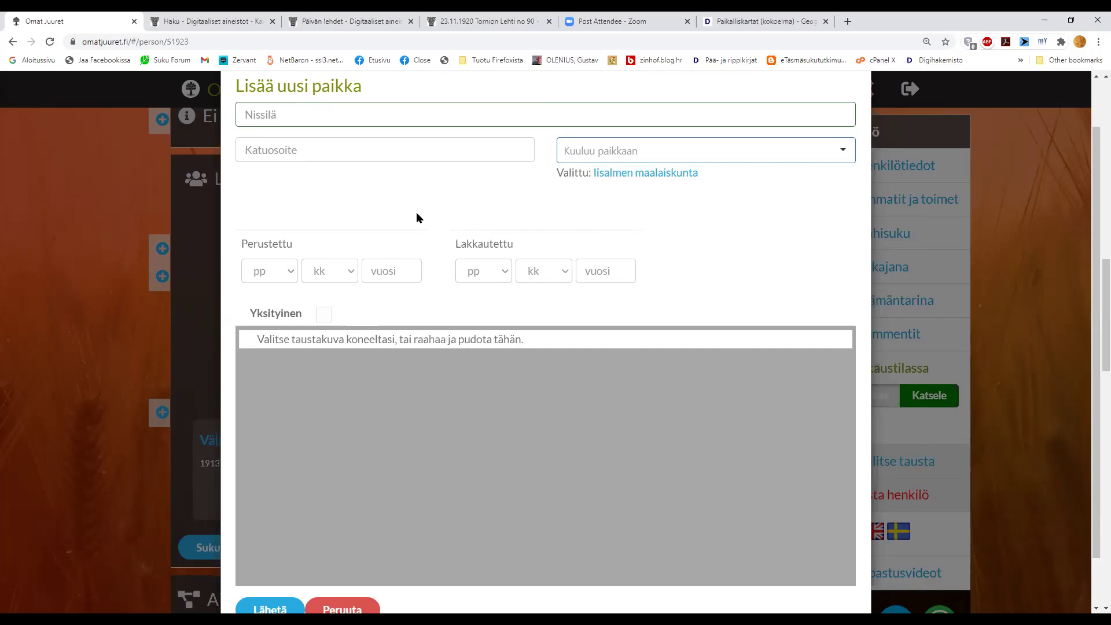
- Submit the Nissilä place form with Lähetä
scroll(695, 218, up, 1)
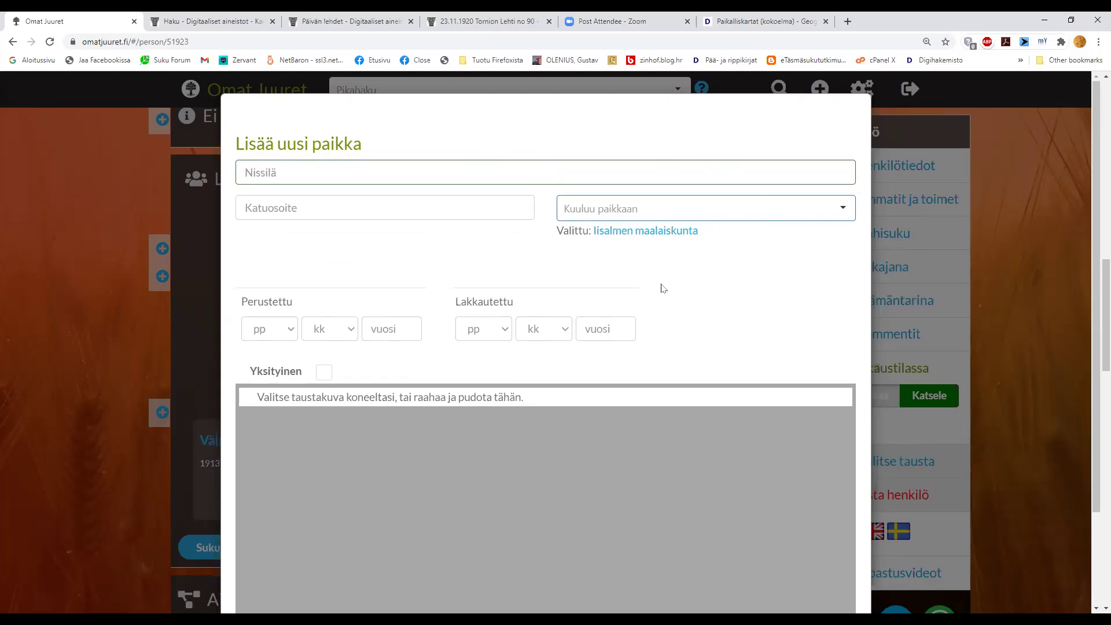
scroll(663, 288, down, 2)
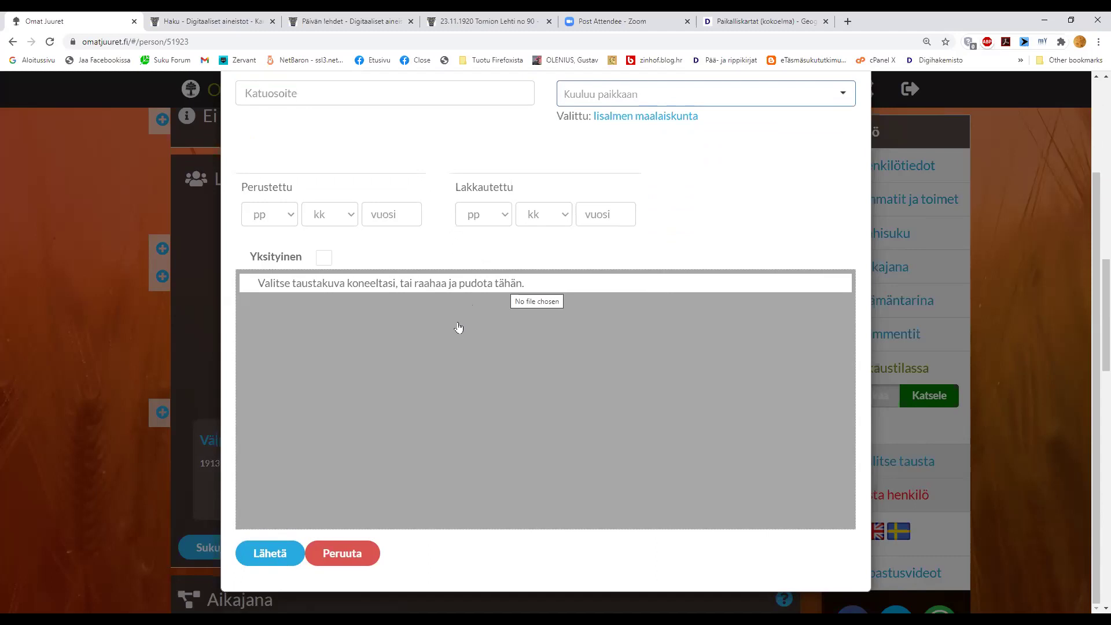
click(268, 554)
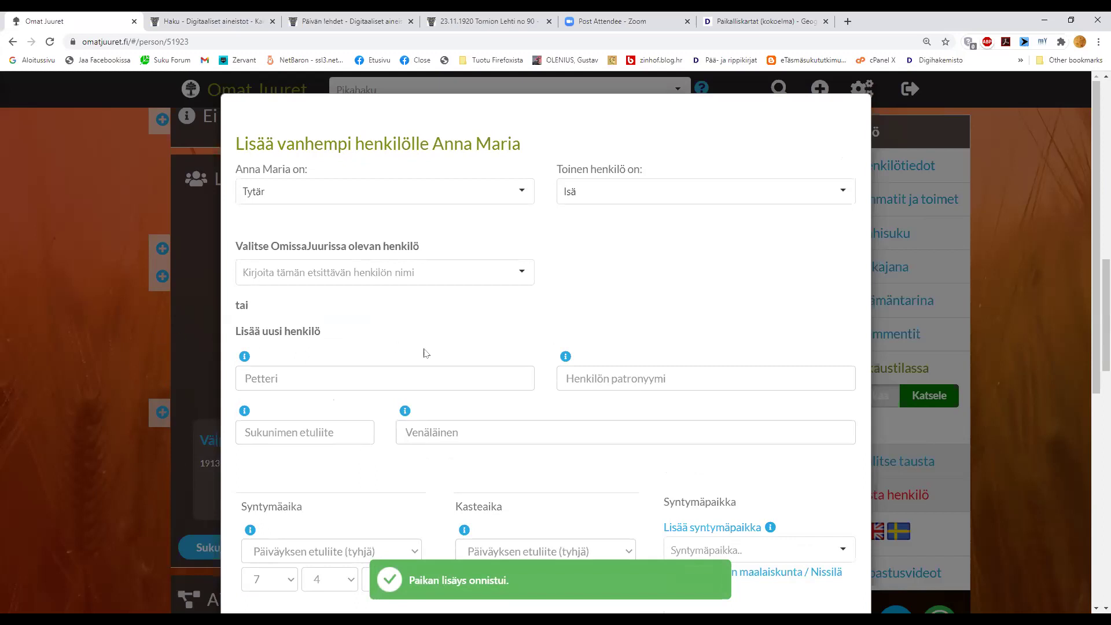
- Check that Syntymäpaikka now reads Iisalmen maalaiskunta / Nissilä in the add-parent form
scroll(613, 313, down, 2)
scroll(617, 310, down, 1)
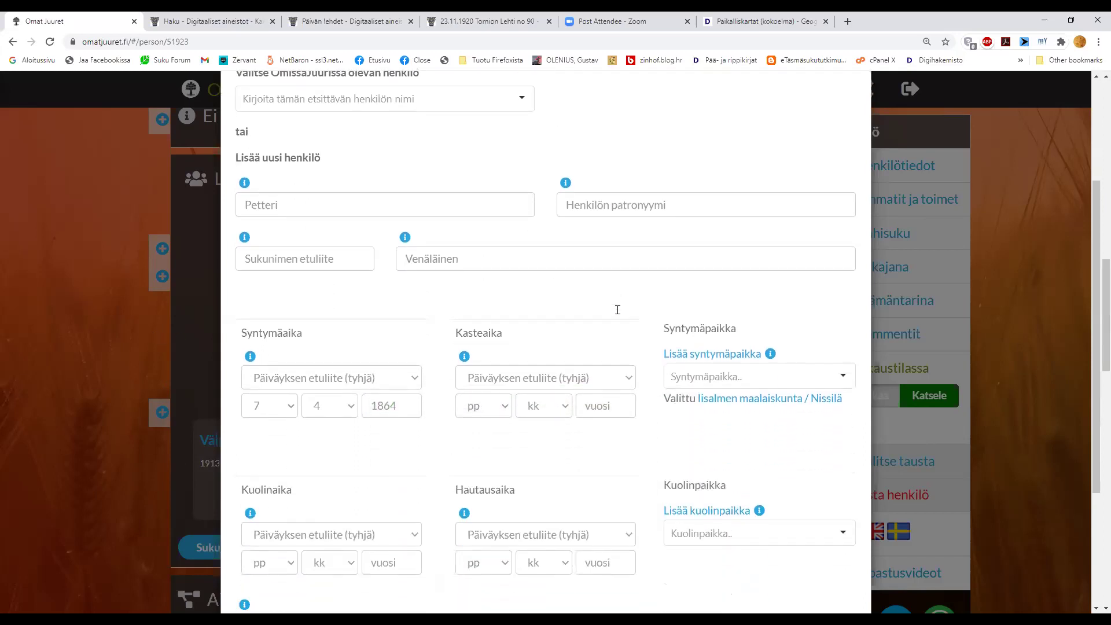
scroll(403, 330, down, 1)
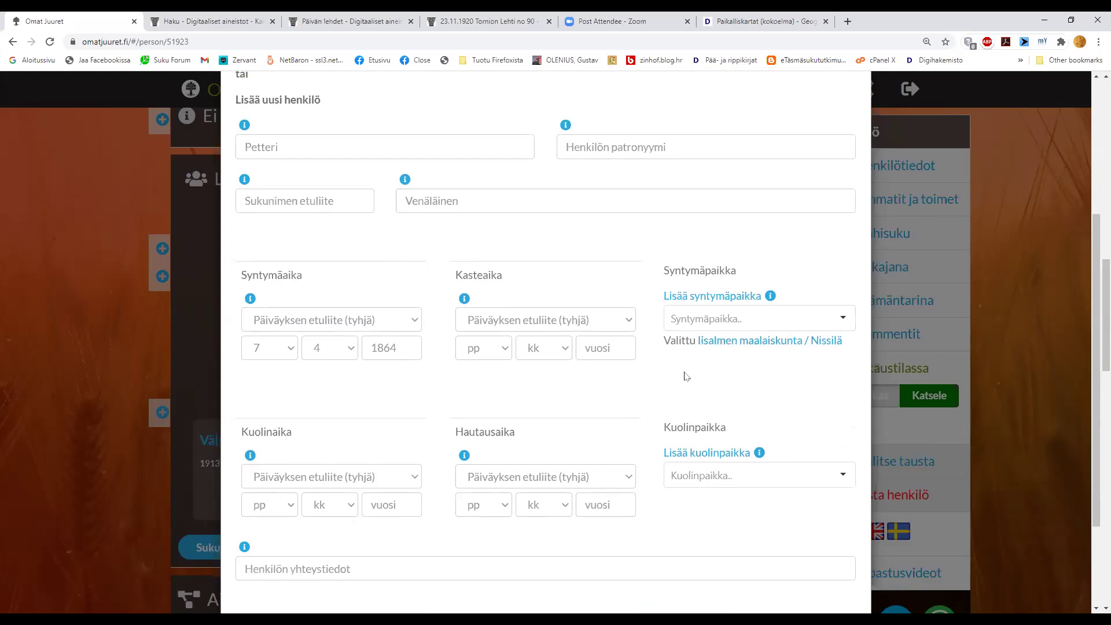
click(534, 25)
- Open HisKi's Iisalmen msrk church books via region 11 (Pohjois-Savo), then return to Omat Juuret
click(1020, 60)
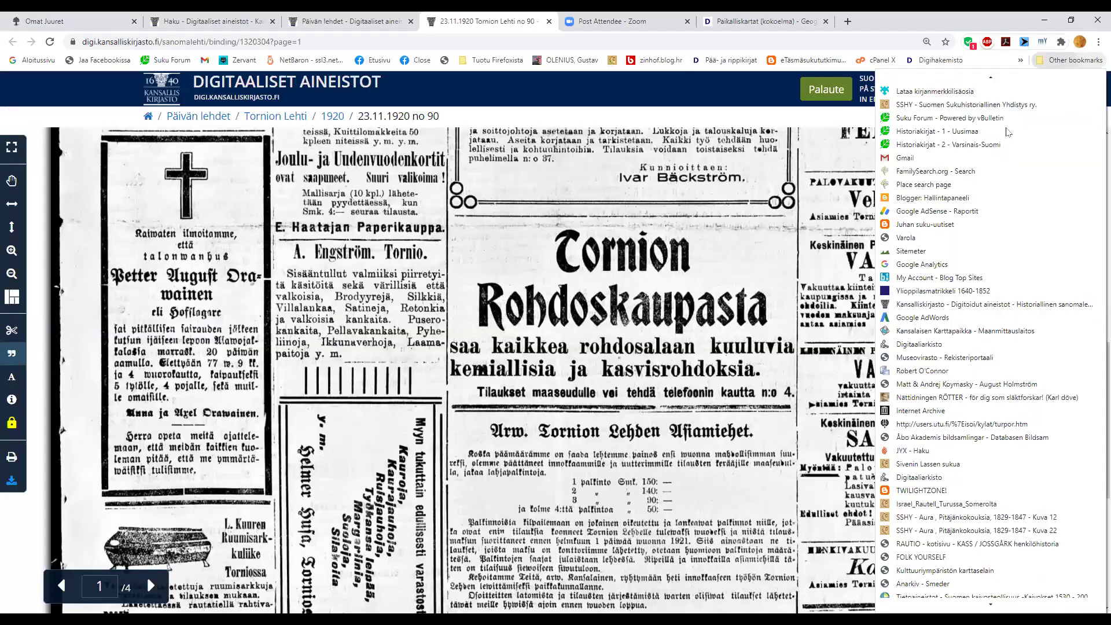
click(985, 139)
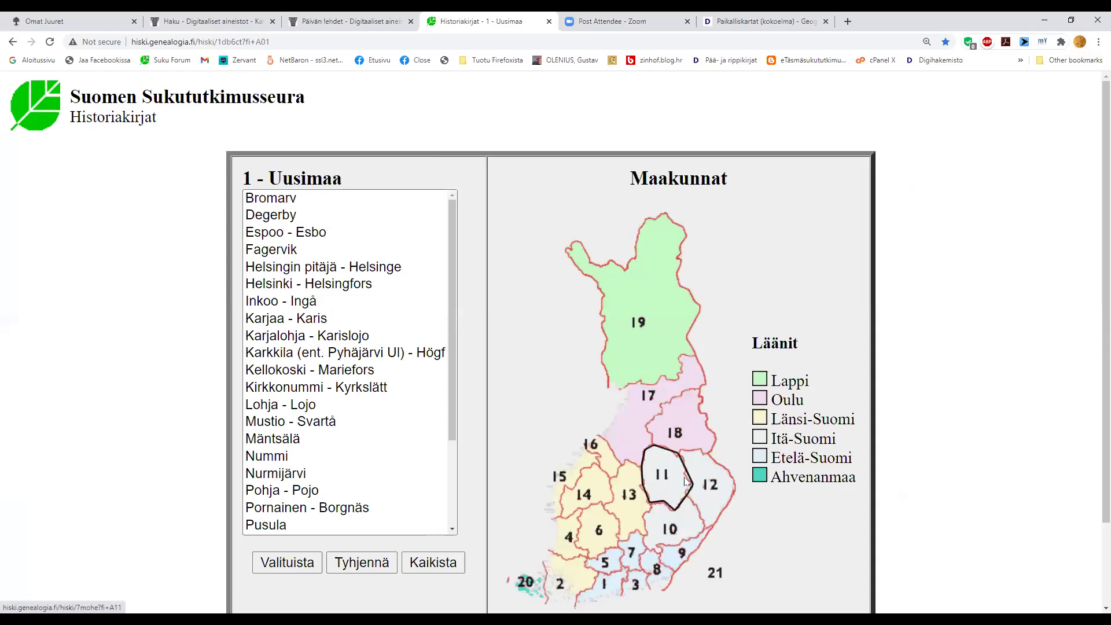
click(671, 477)
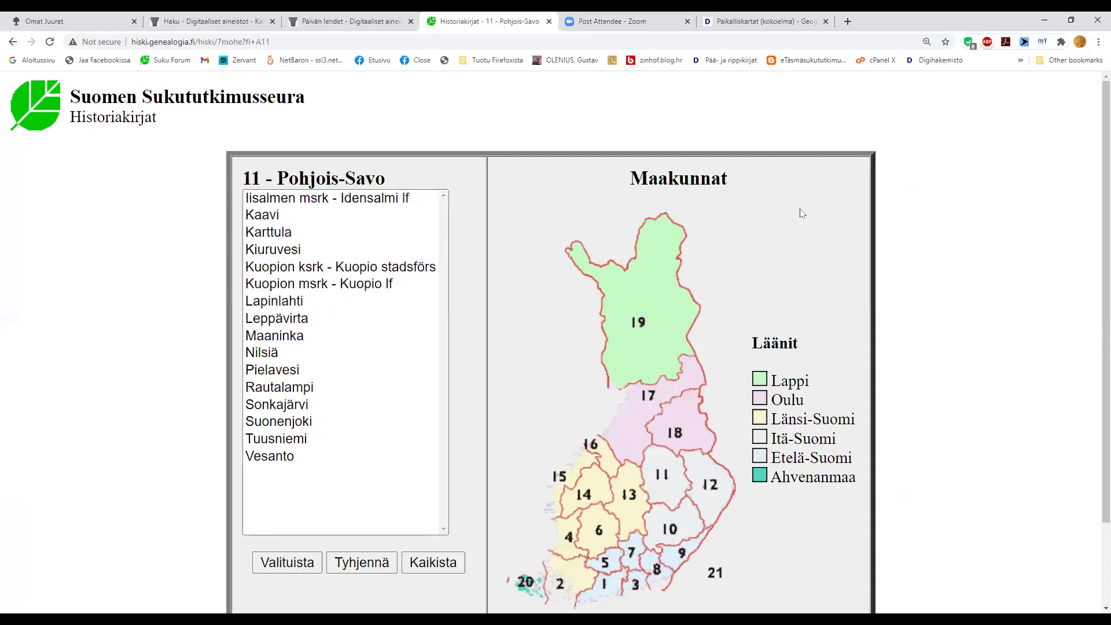
double_click(295, 207)
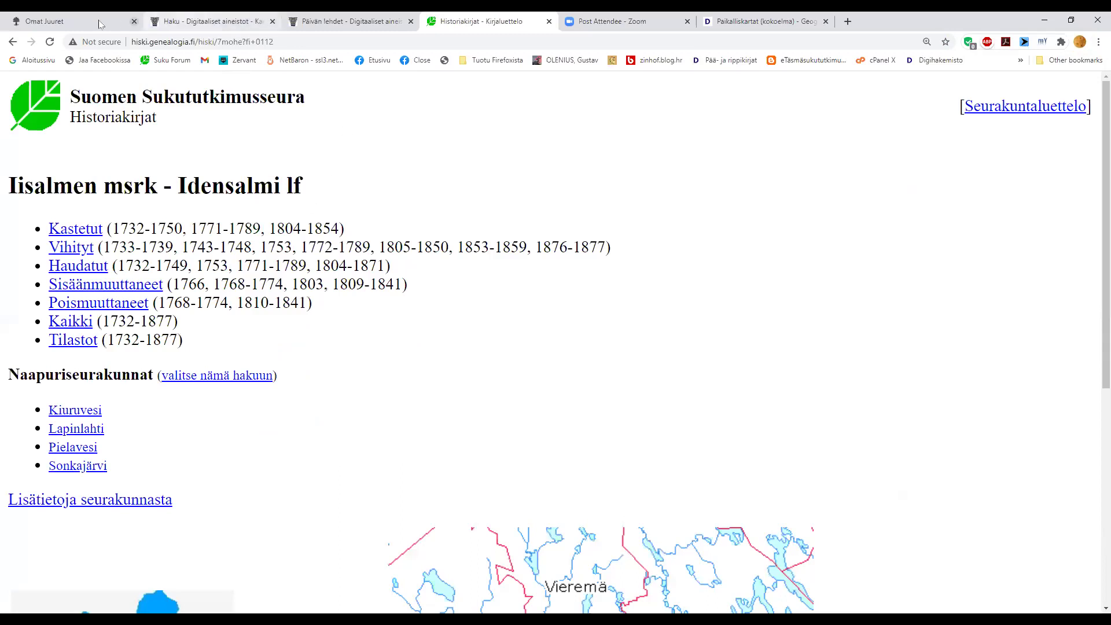
click(58, 21)
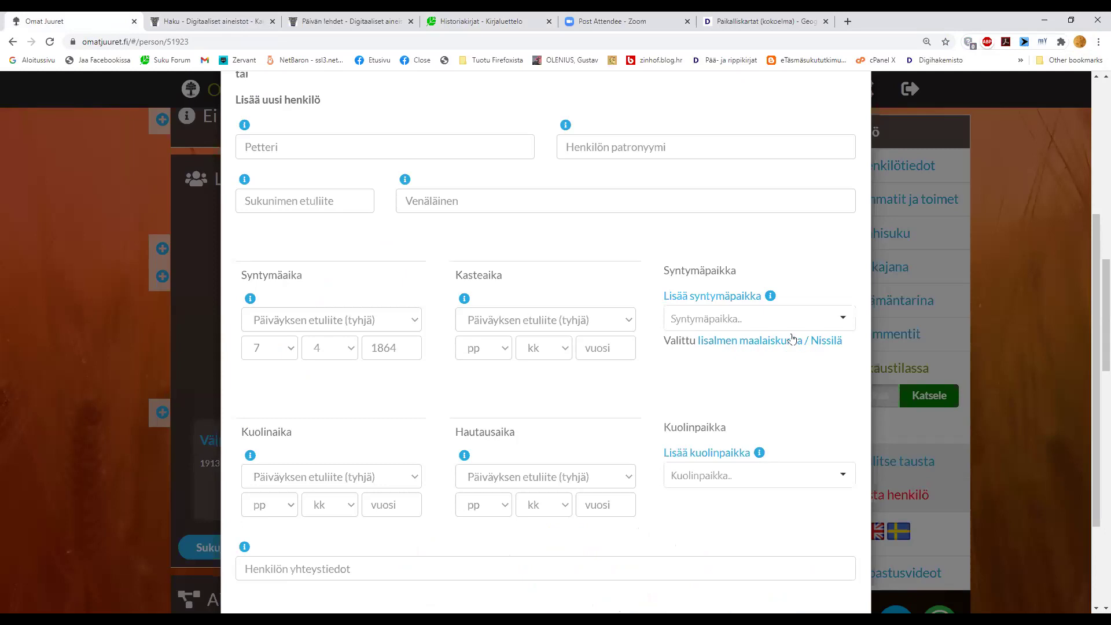
- Create the place Järvelä under Iisalmen maalaiskunta / Nissilä and save it as the birthplace
click(743, 305)
click(458, 176)
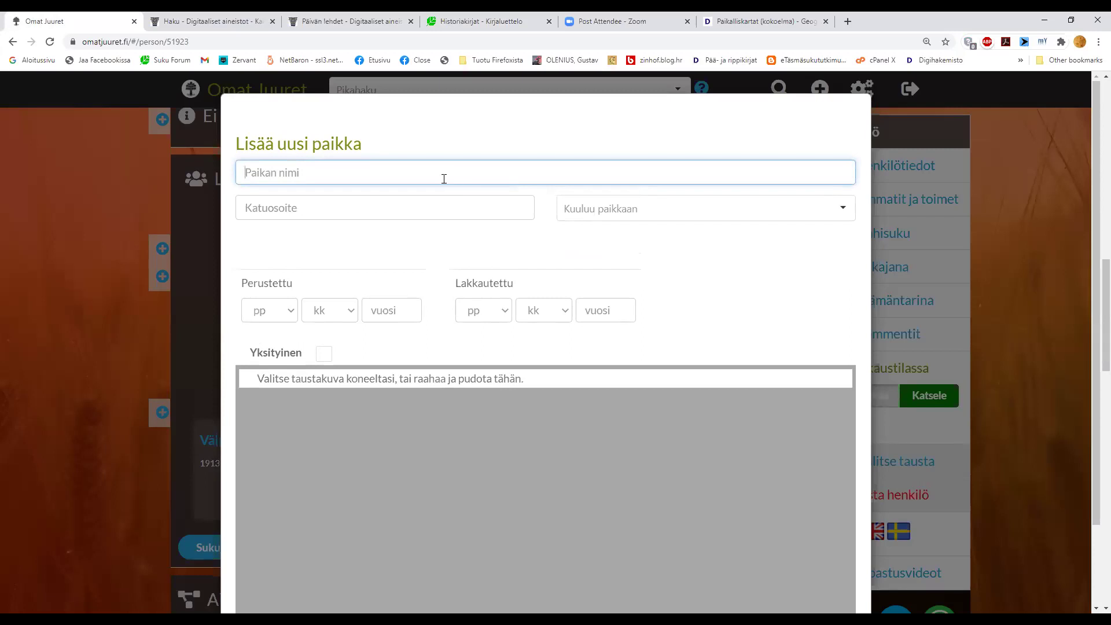
text(Järvelä)
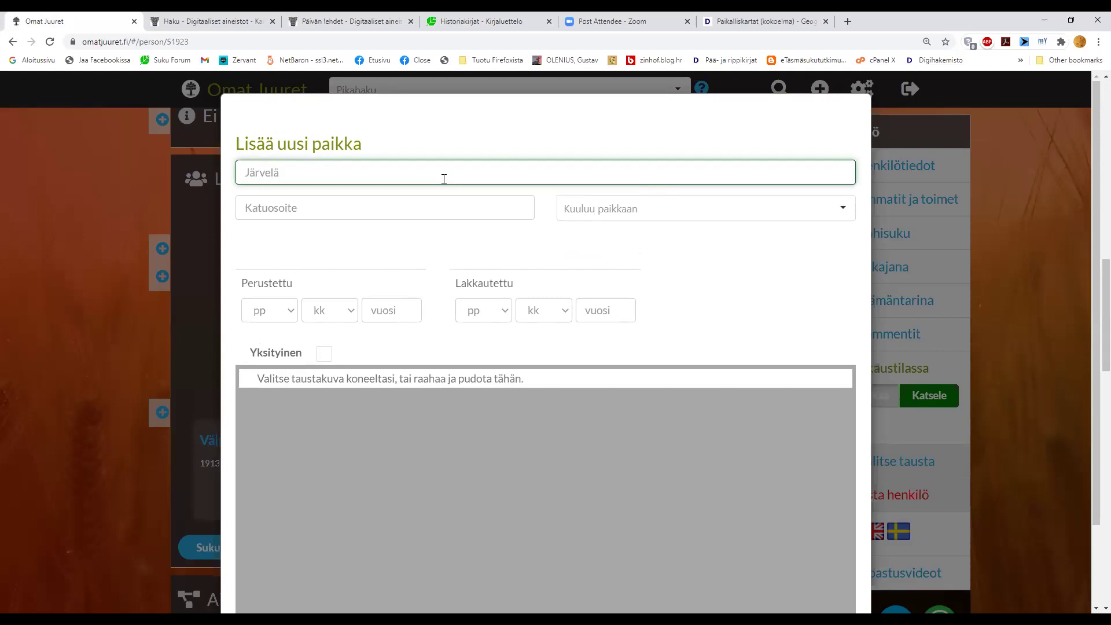
click(587, 214)
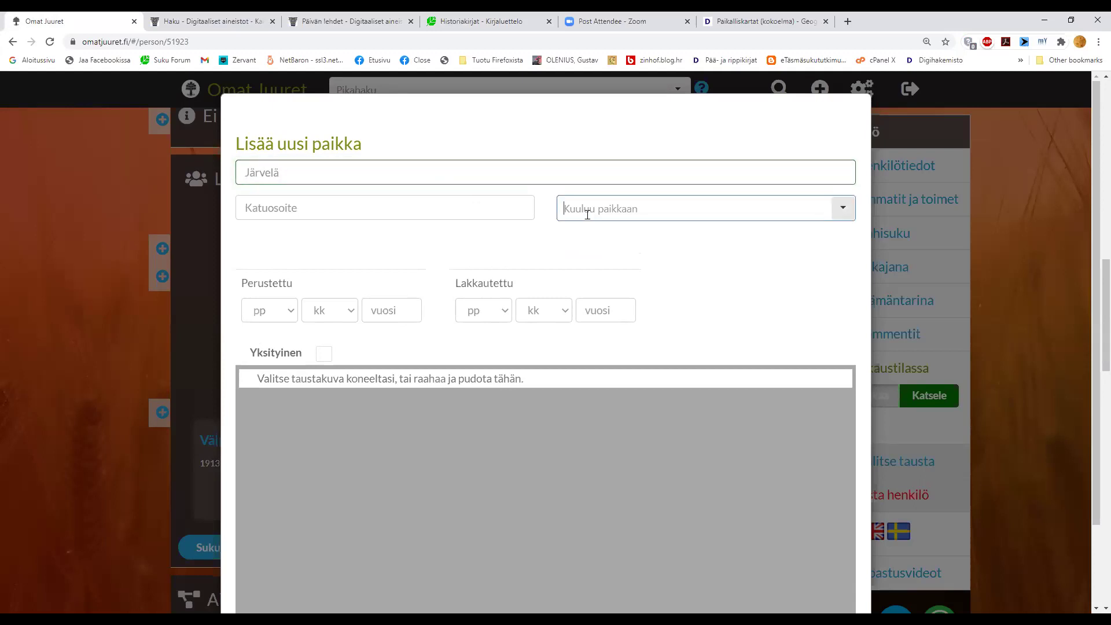
text(ni)
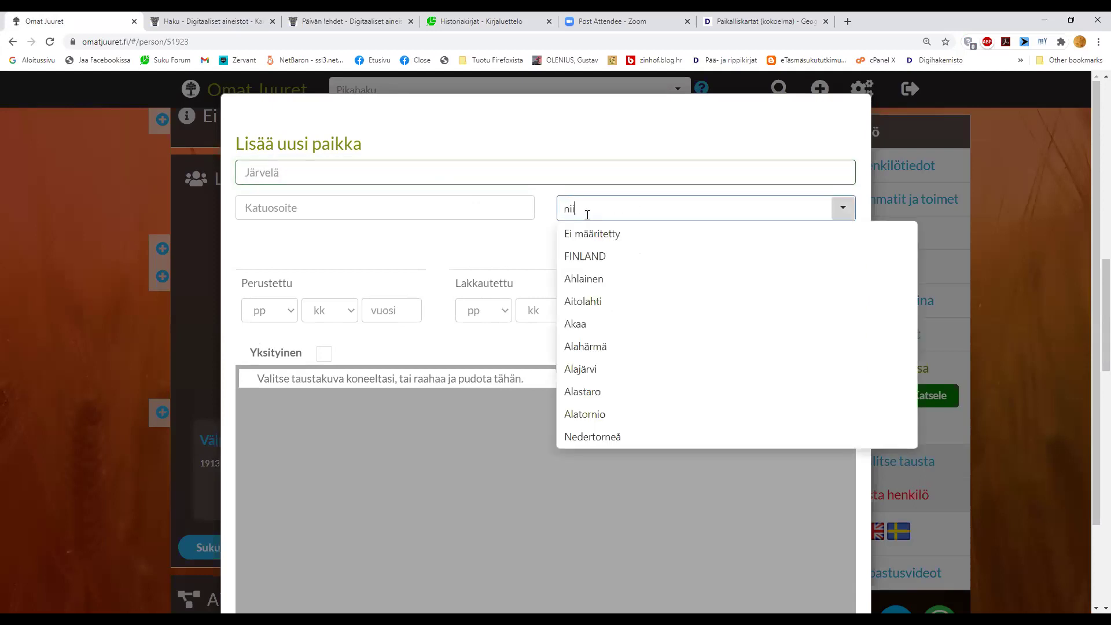
text(ssilä)
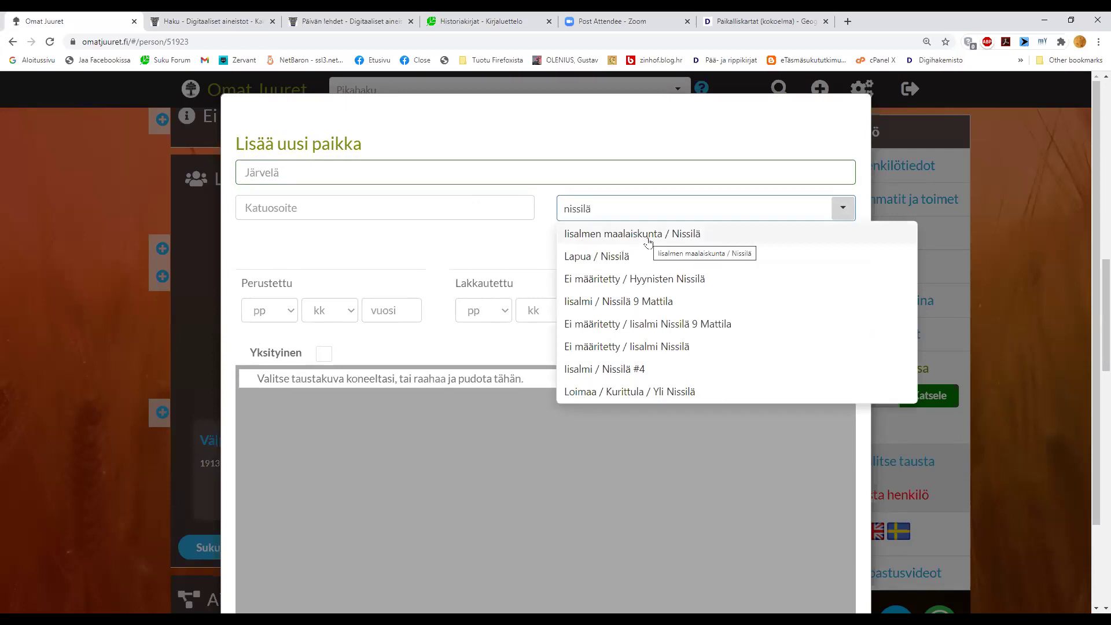
click(647, 238)
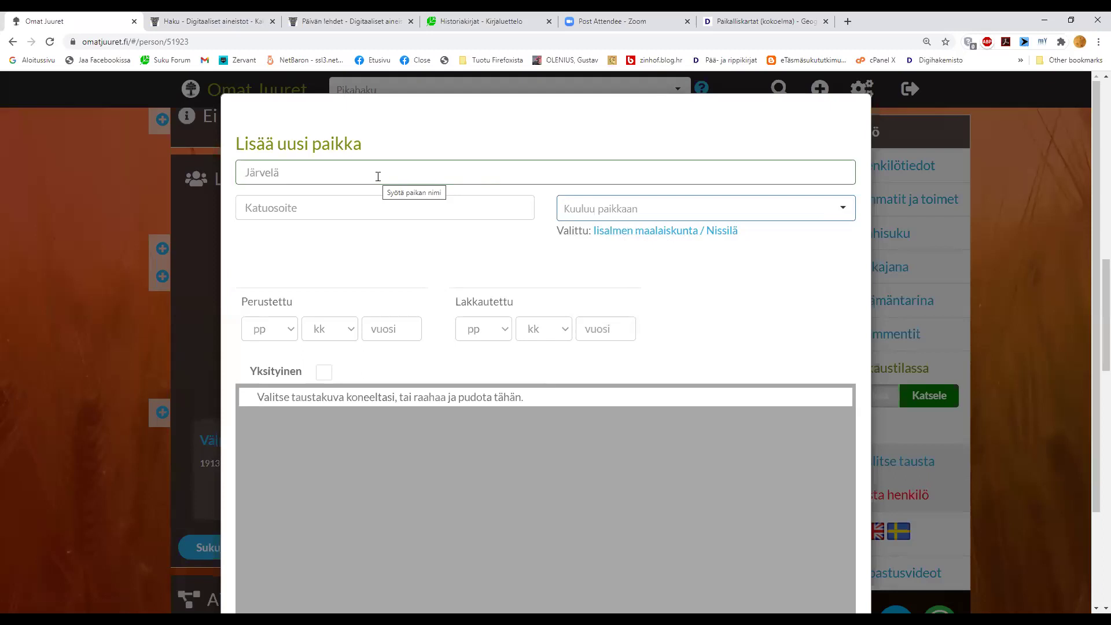
scroll(378, 176, down, 2)
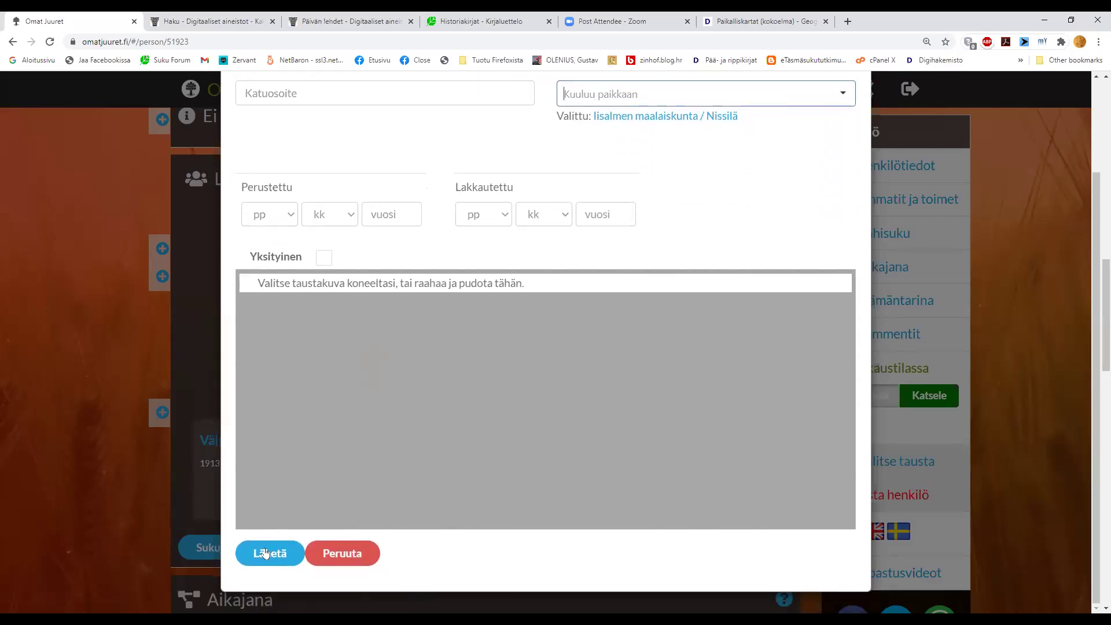
click(263, 556)
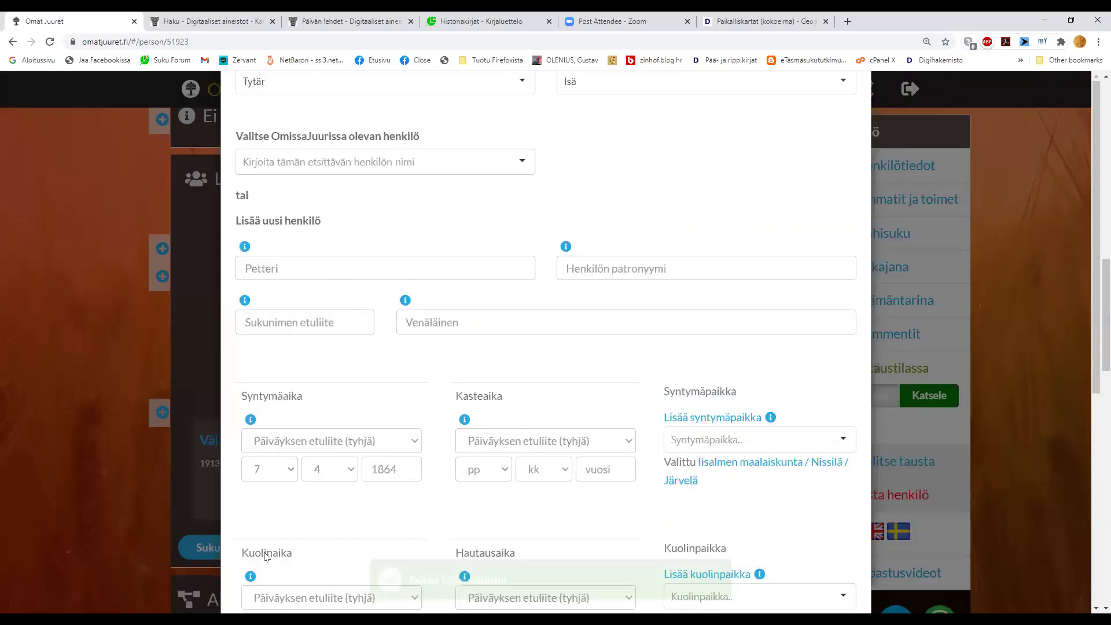
- Review the add-parent form and save the father, born 7.4.1864, as Isä
scroll(497, 445, down, 4)
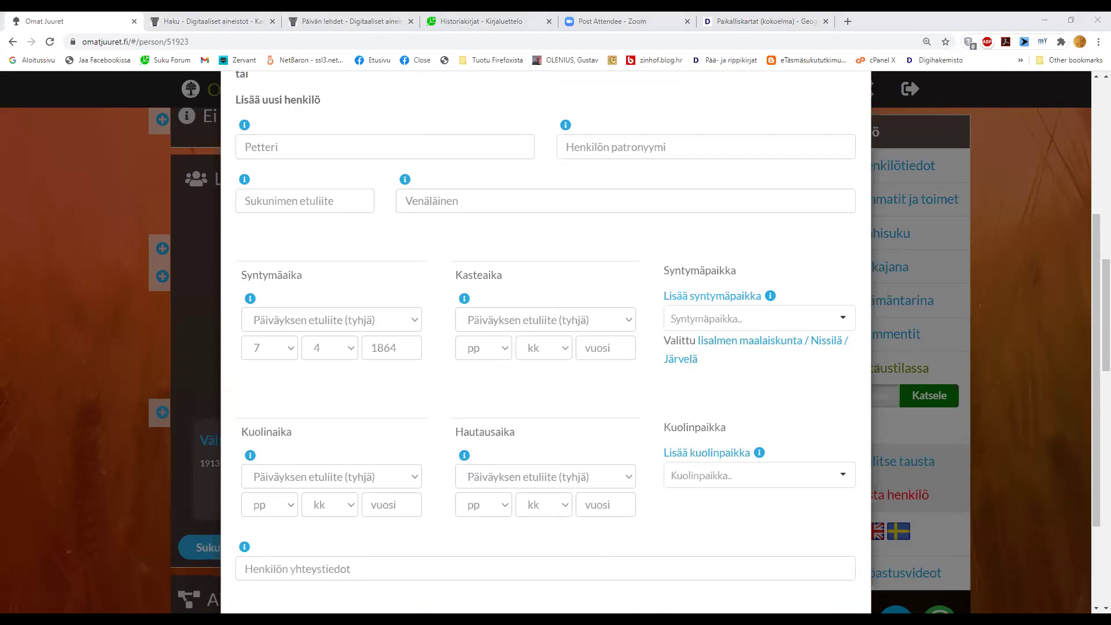
scroll(363, 450, down, 2)
scroll(367, 450, down, 1)
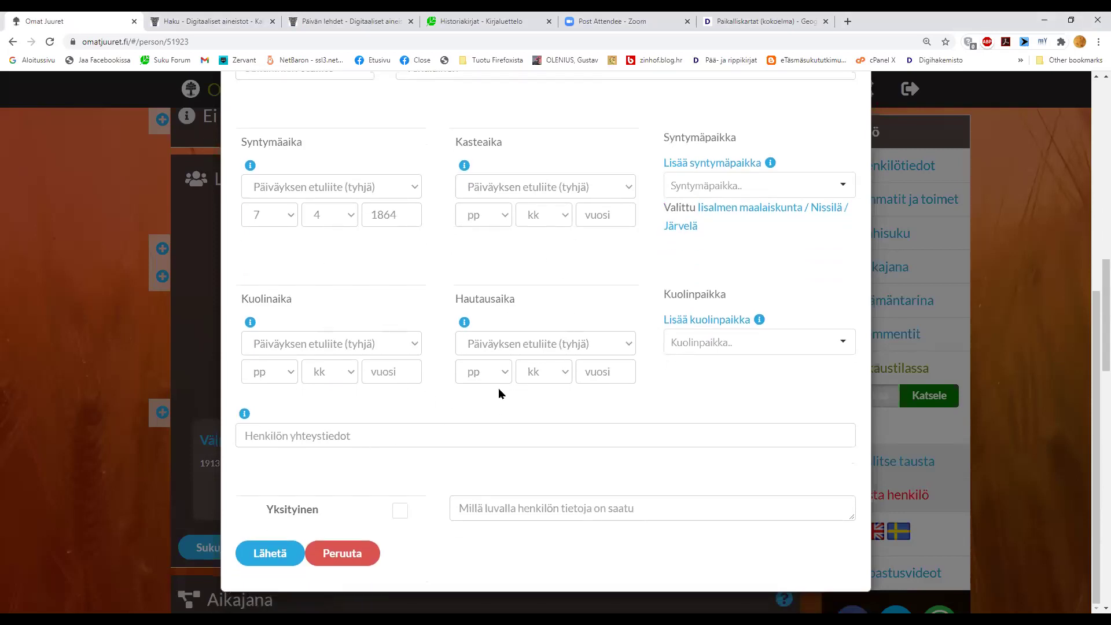
scroll(498, 391, up, 6)
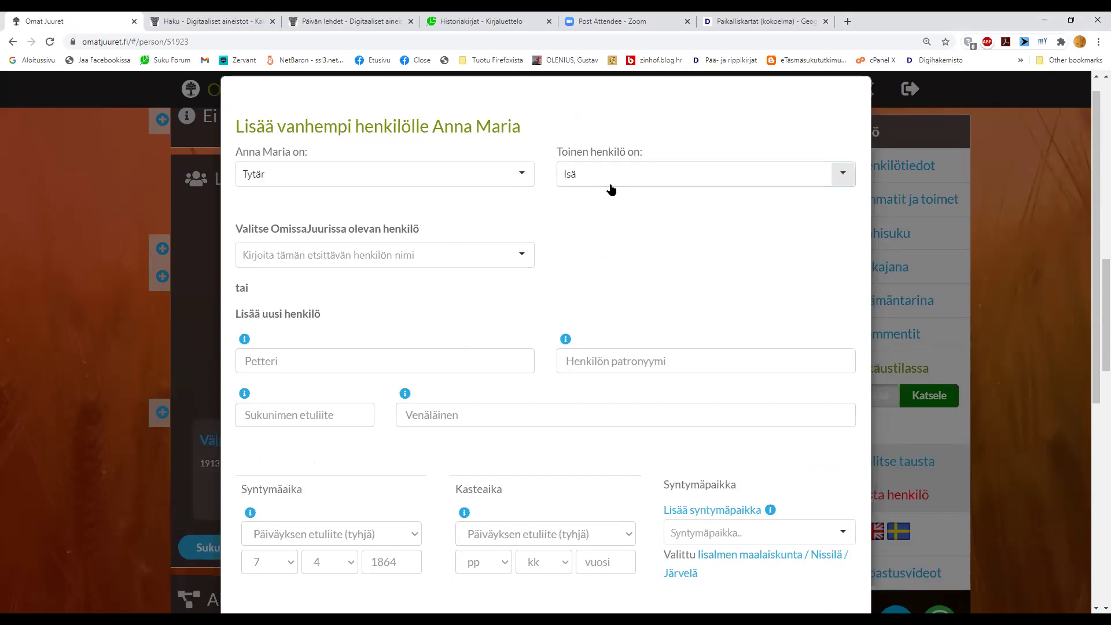
scroll(609, 260, down, 4)
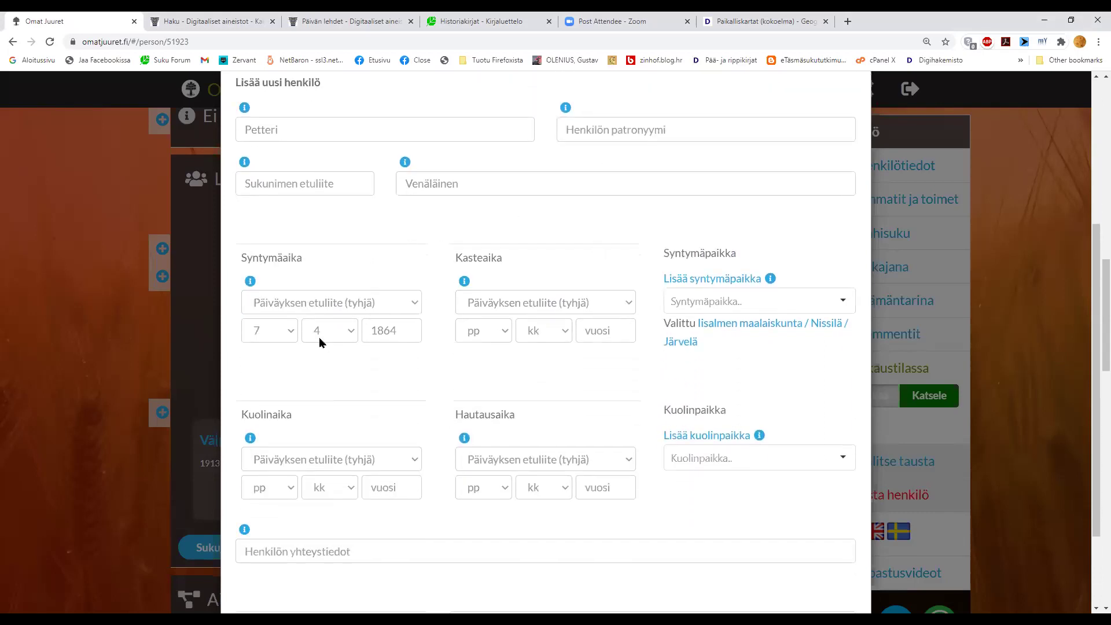
scroll(320, 339, down, 2)
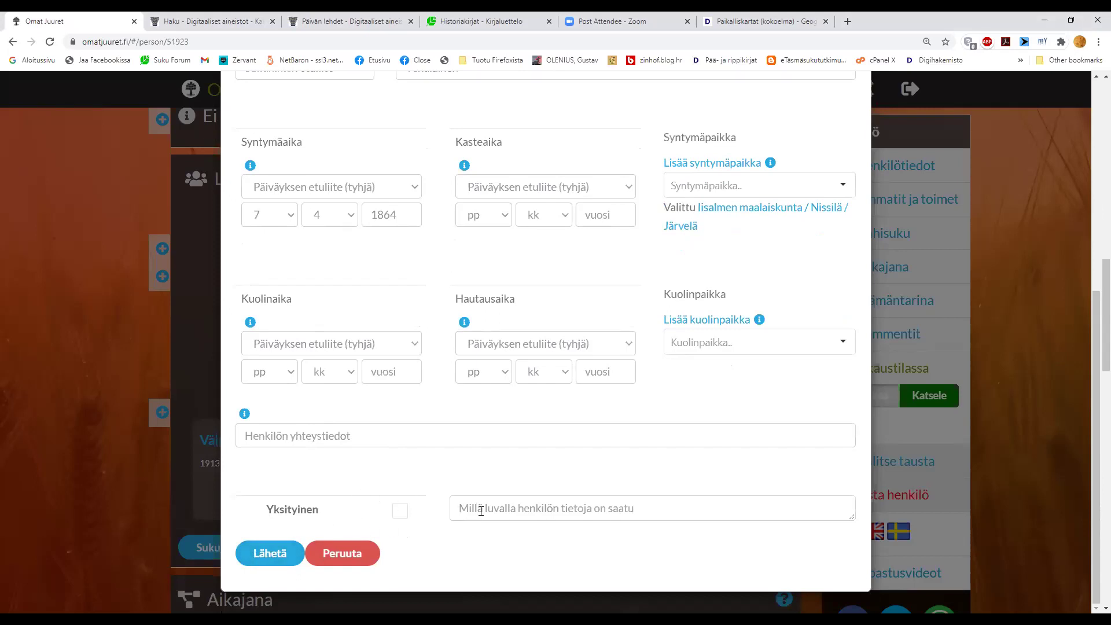
click(270, 555)
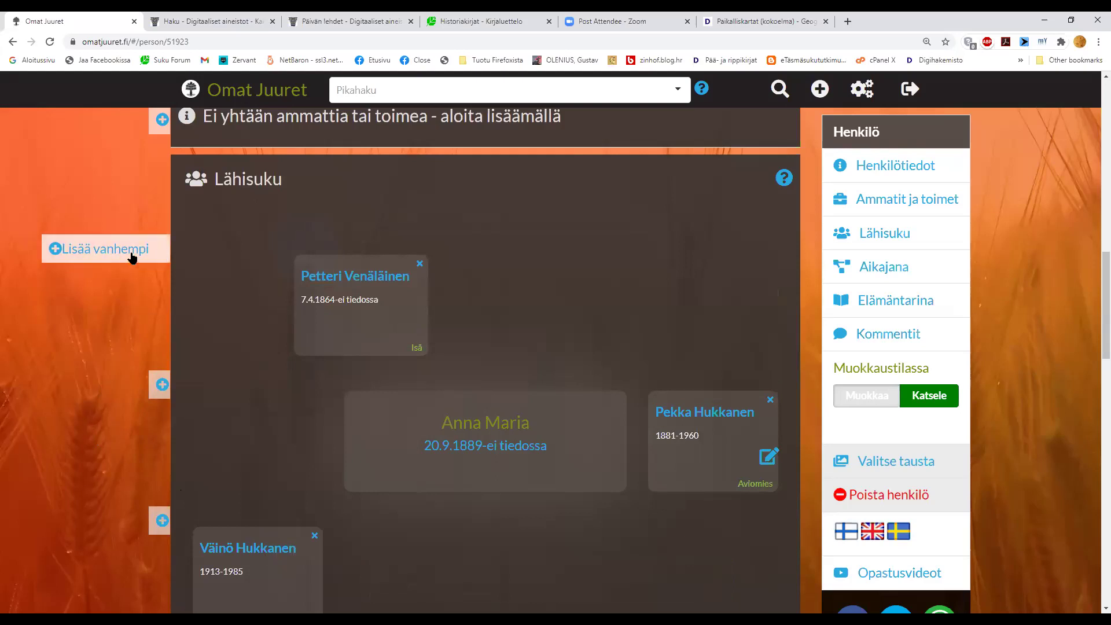
- Add another parent, with the daughter's relation set to Tytär and the new person's to Äiti
click(132, 254)
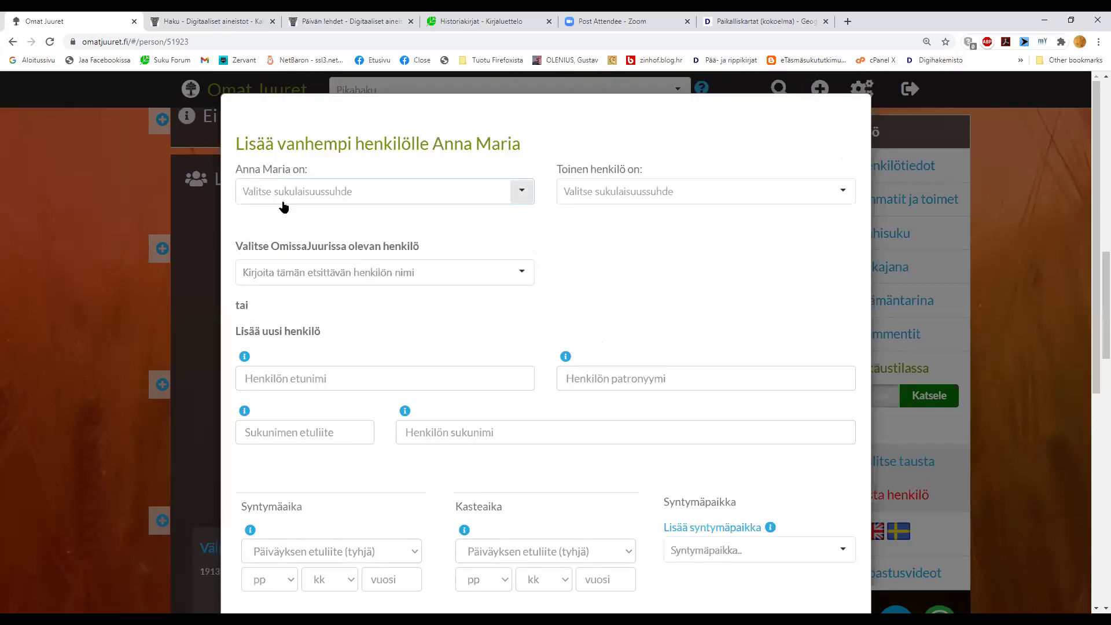
click(284, 200)
click(279, 240)
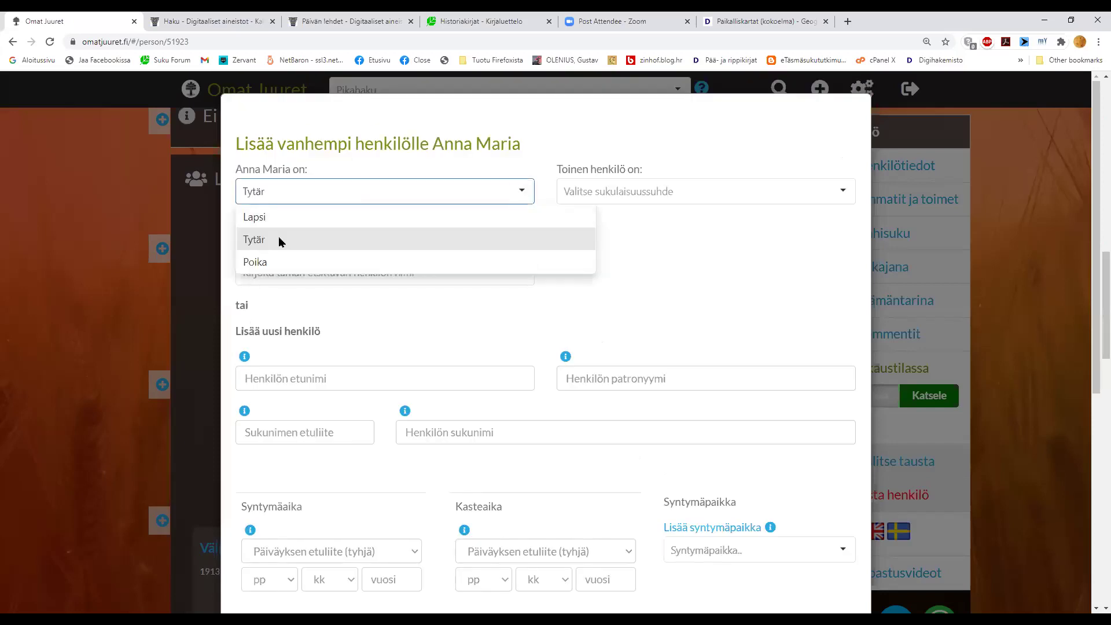
click(576, 198)
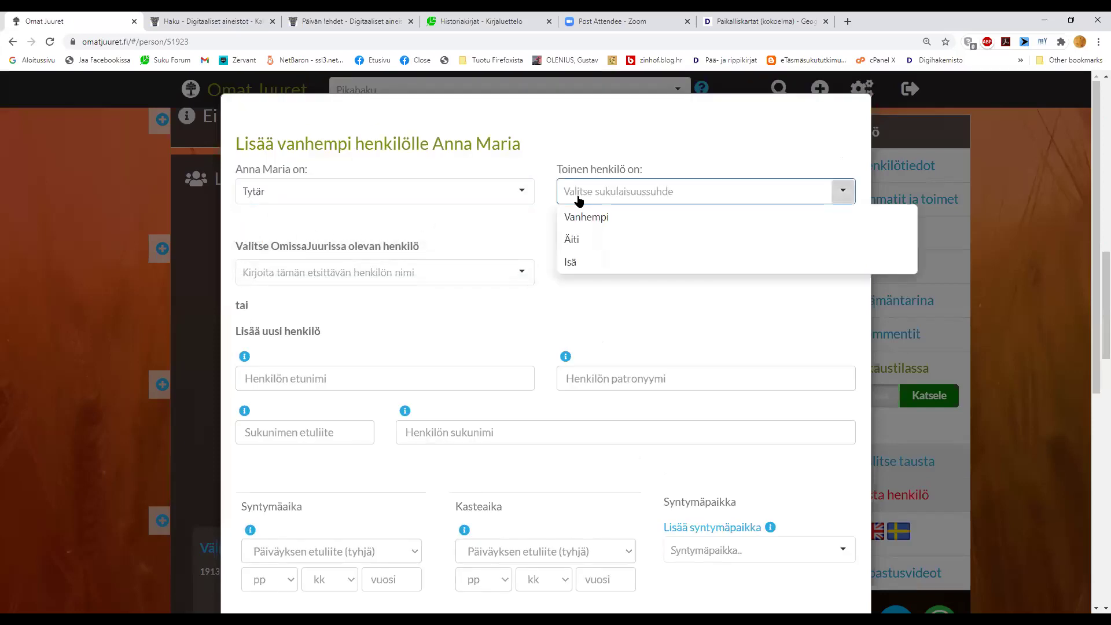
click(585, 238)
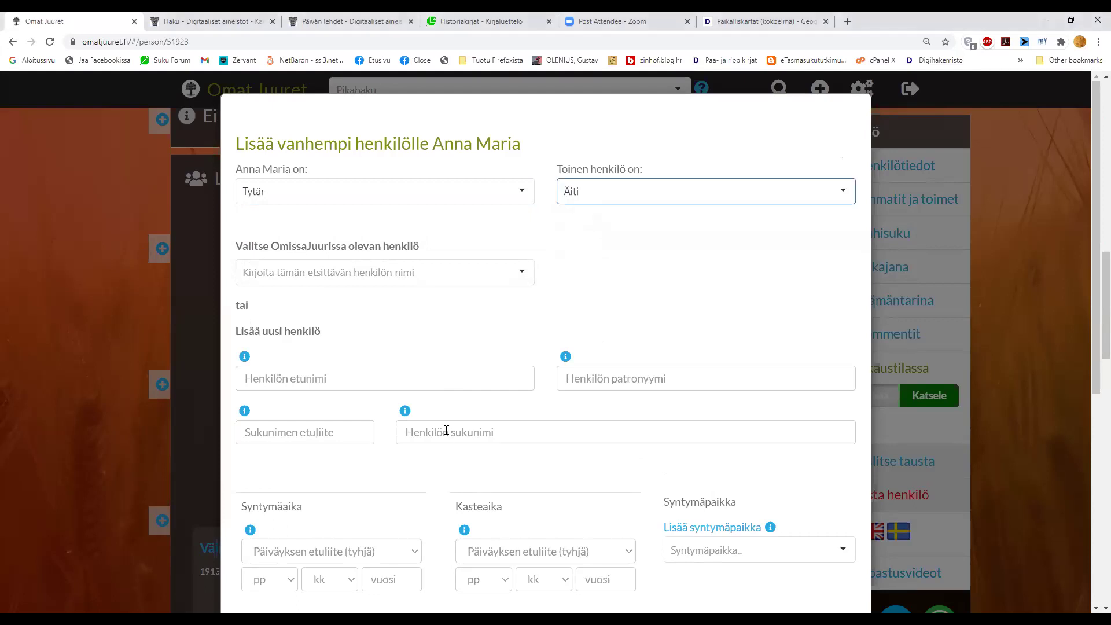
- Enter the mother's first name, surname and birth year 1870
click(352, 380)
click(456, 428)
scroll(491, 434, down, 3)
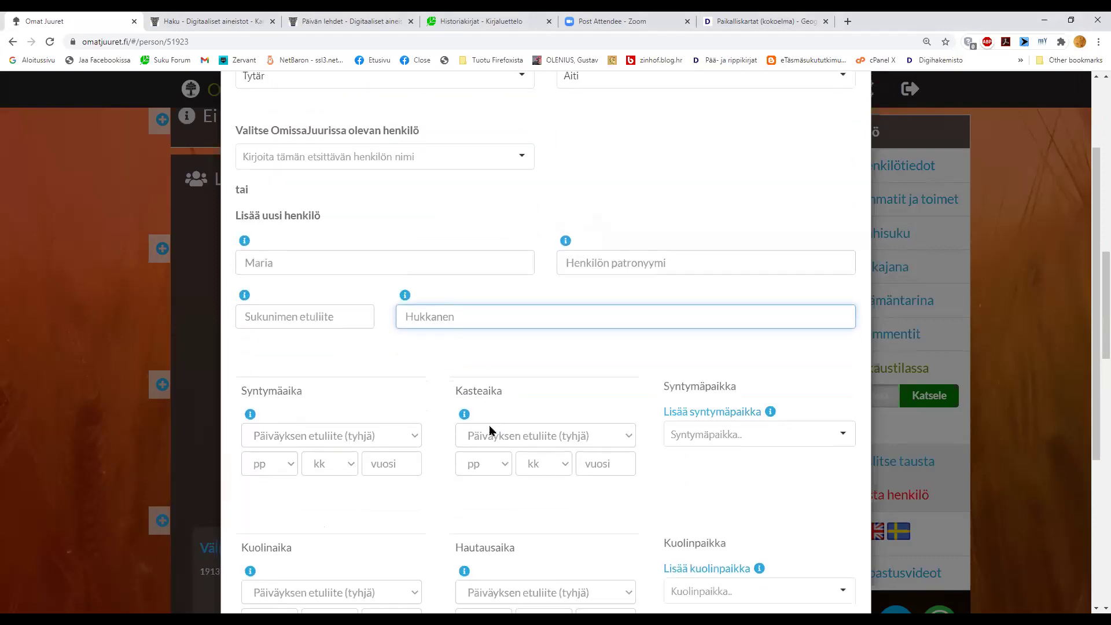
click(400, 410)
text(1870)
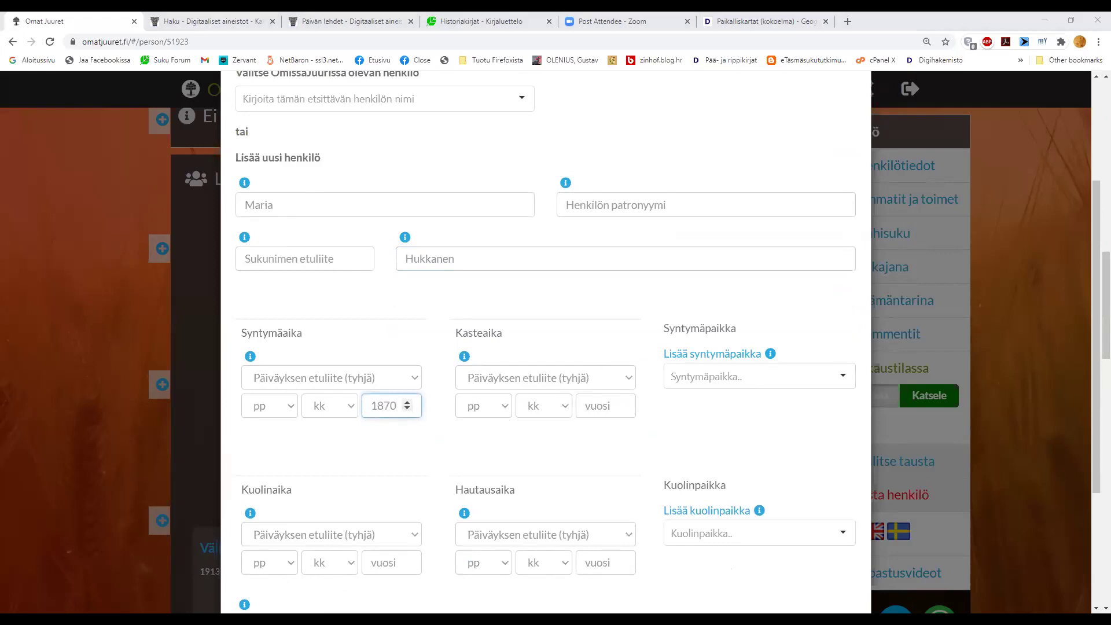
- Set the mother's birthplace to Iisalmen maalaiskunta, replacing the initial Valkia search
click(713, 379)
text(Valkia)
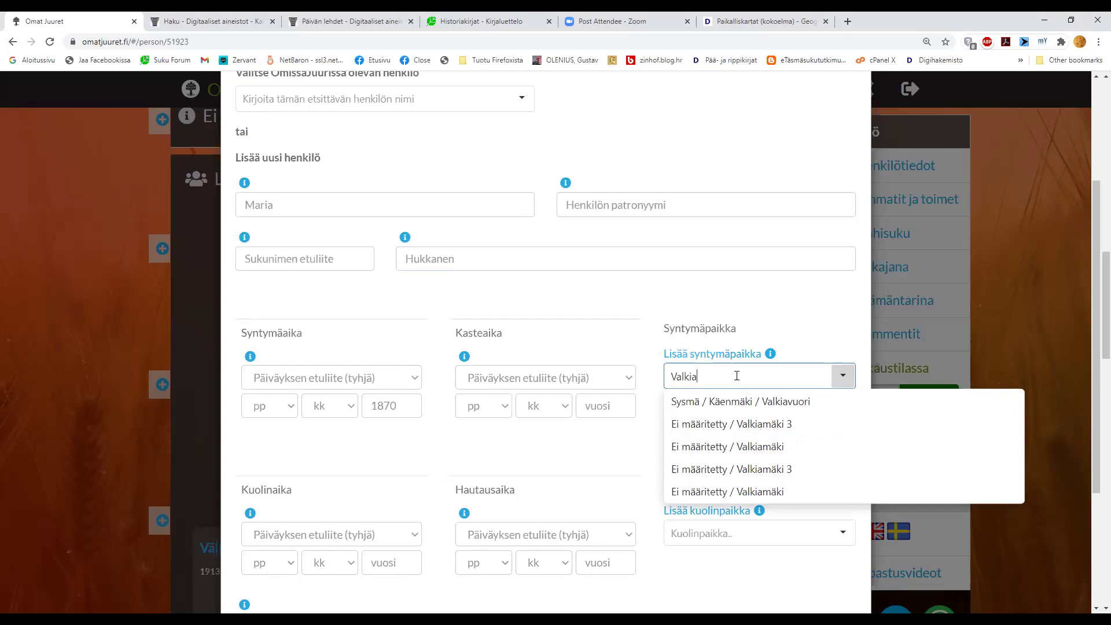
key(ctrl+a)
key(BackSpace)
text(Iisalmen m)
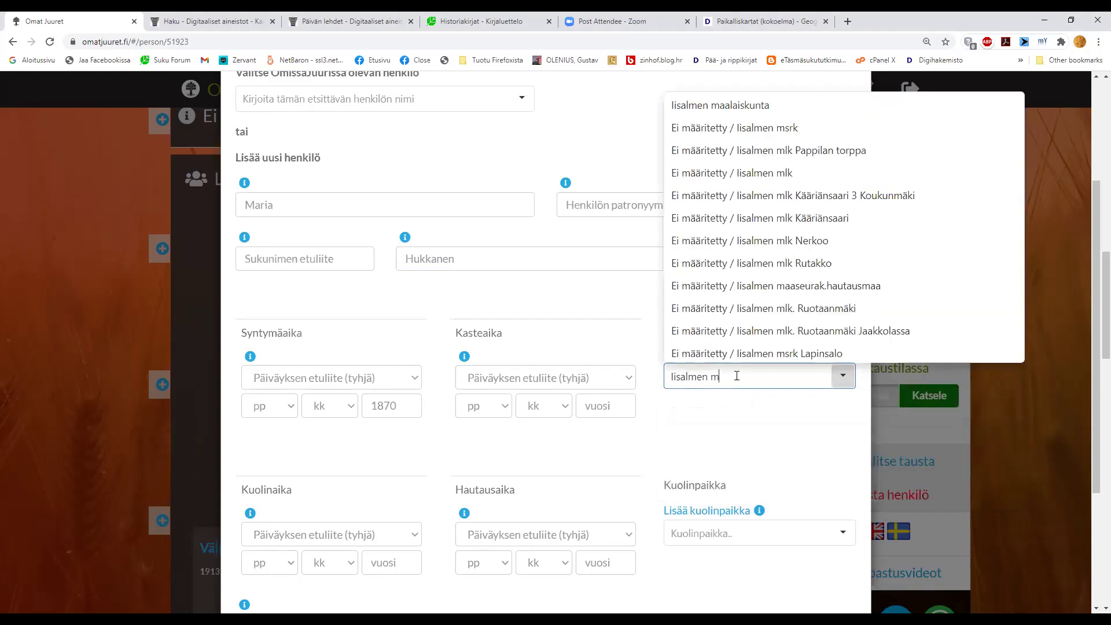
click(702, 107)
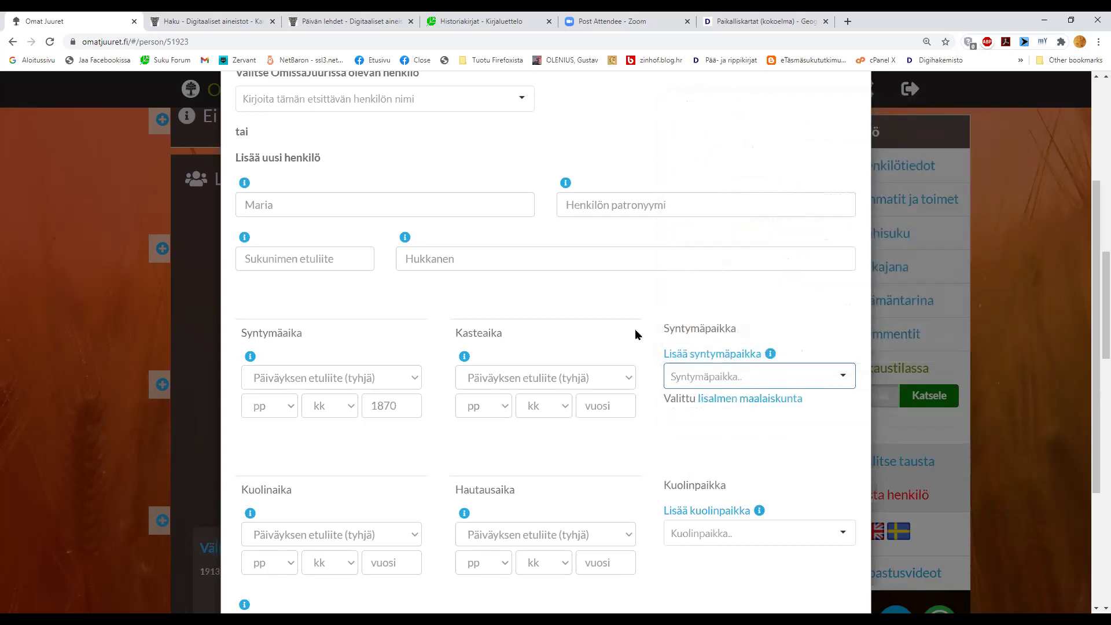
- Enter death year 1897 and submit the mother's details
scroll(608, 393, down, 3)
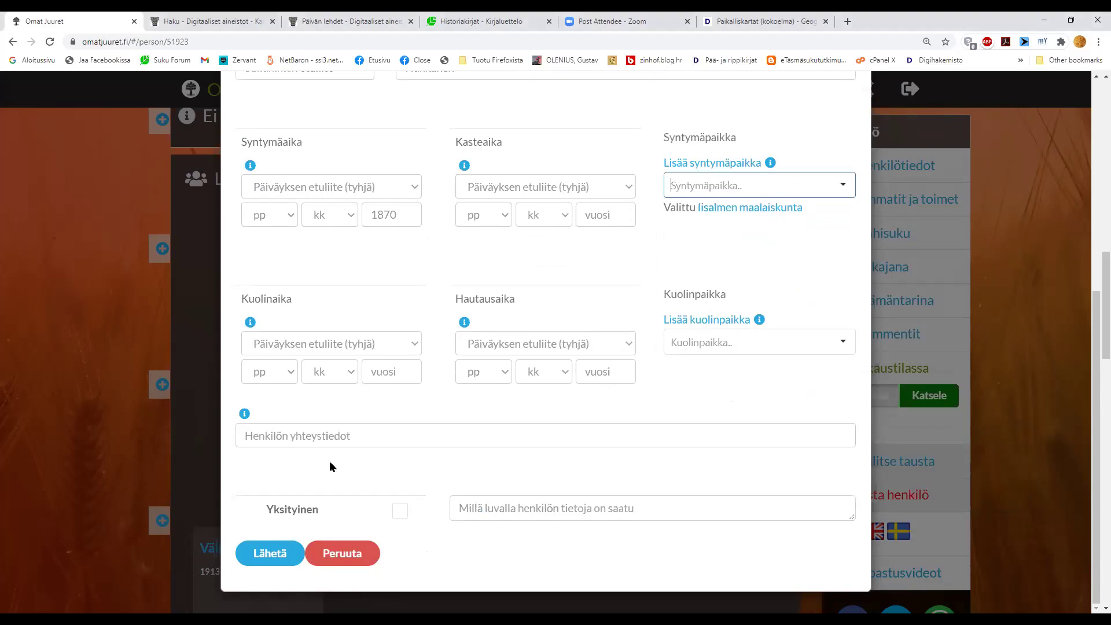
click(388, 373)
text(1897)
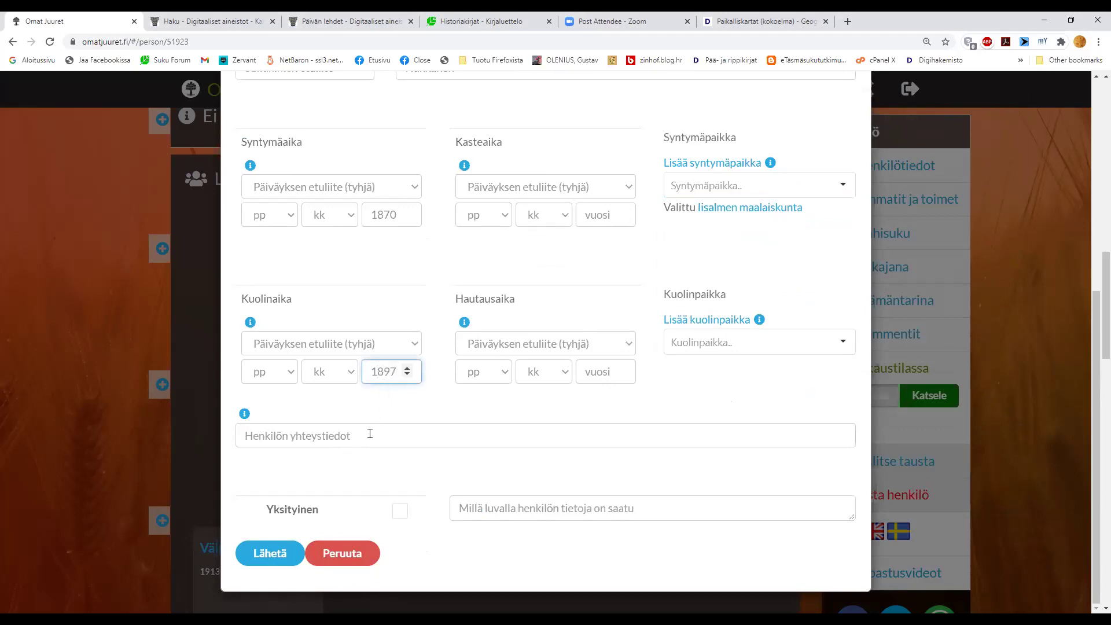
click(268, 554)
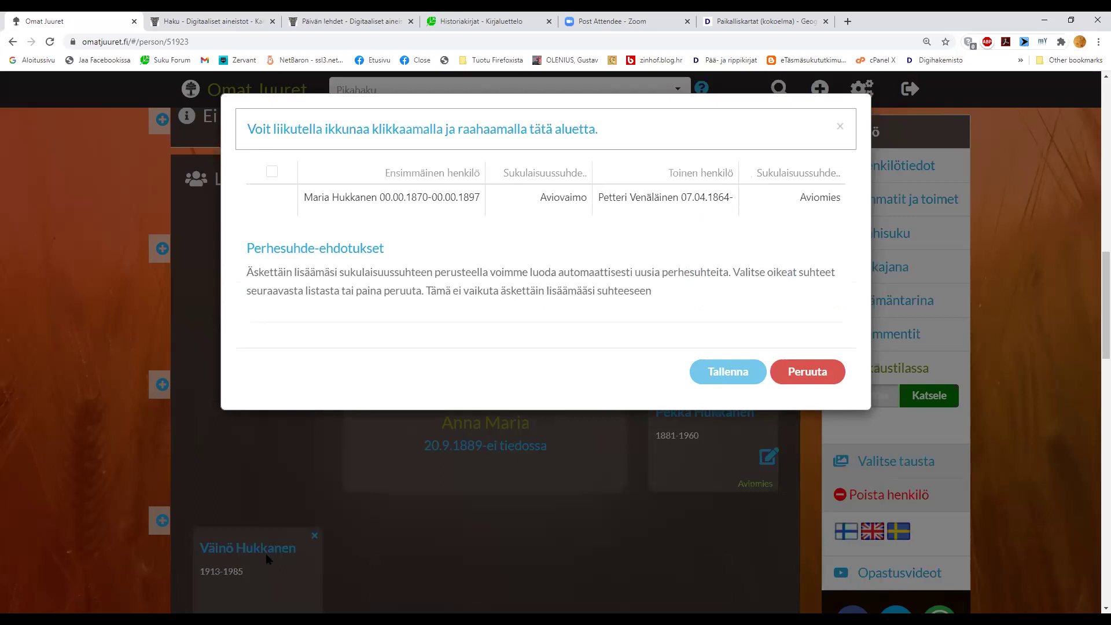
- Accept and save the suggested Aviovaimo/Aviomies relationship between the two parents
click(272, 200)
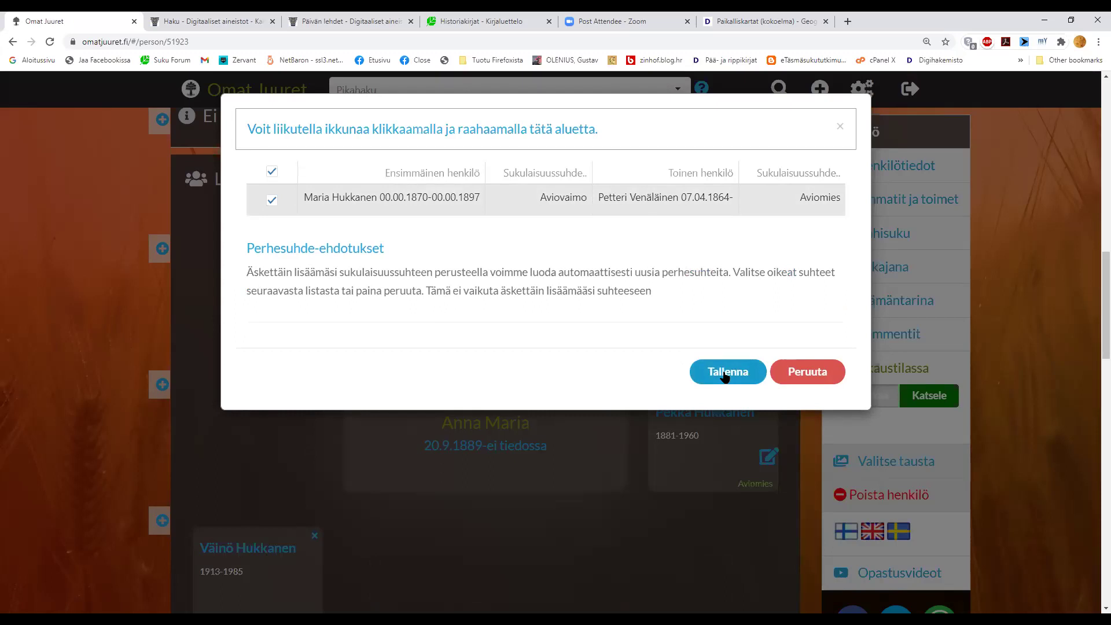
click(725, 373)
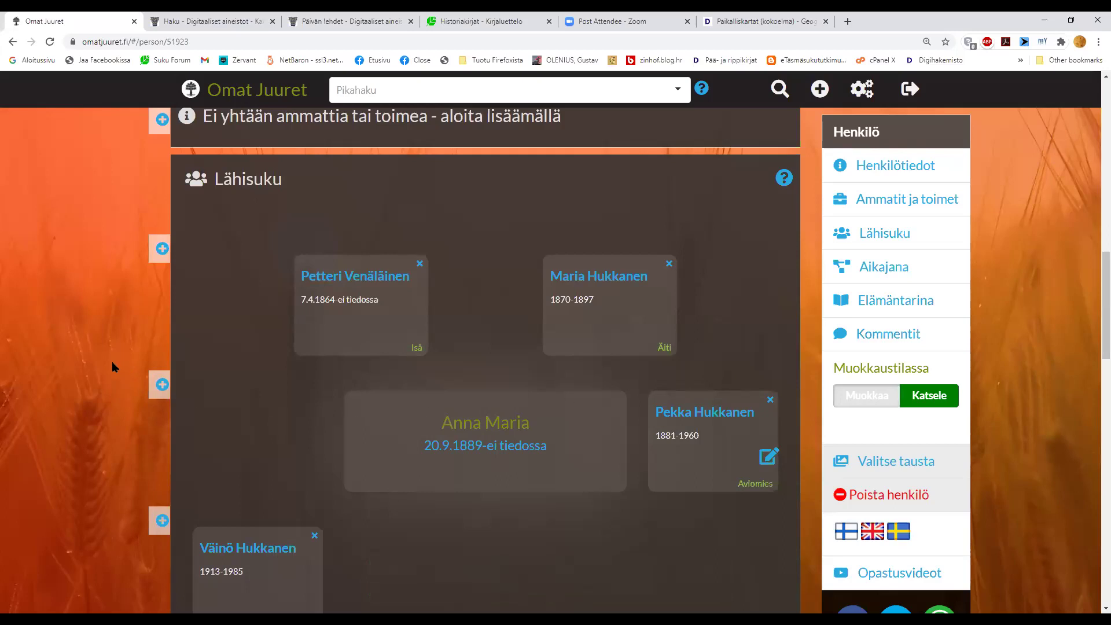
- Switch the Muokkaustilassa toggle to Katsele to view Anna Maria's page
scroll(54, 359, down, 3)
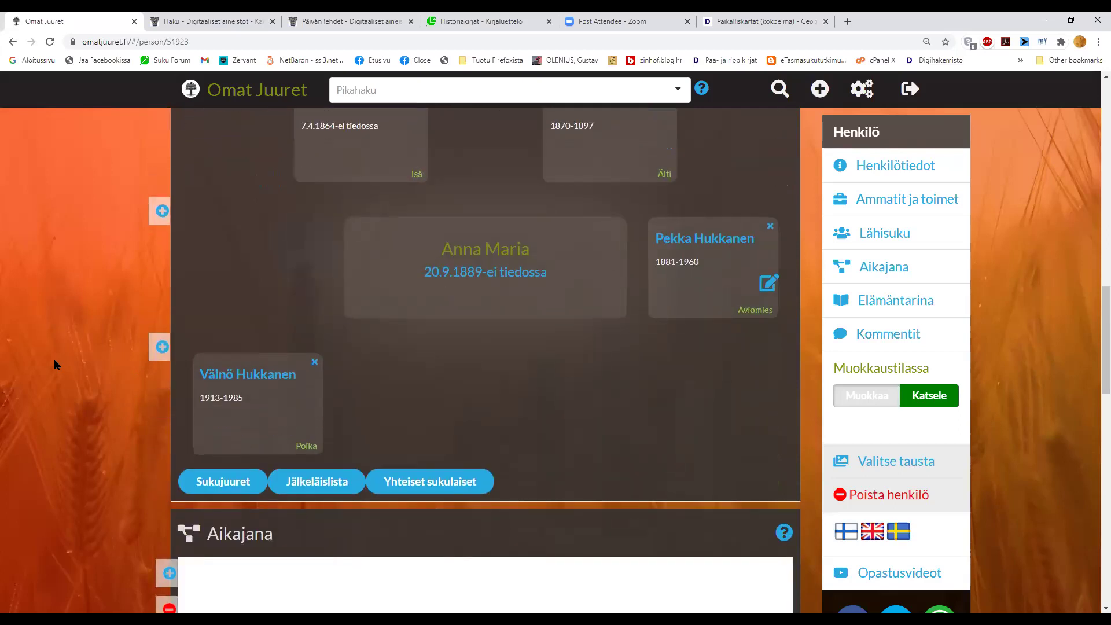
scroll(54, 358, up, 2)
scroll(54, 364, up, 1)
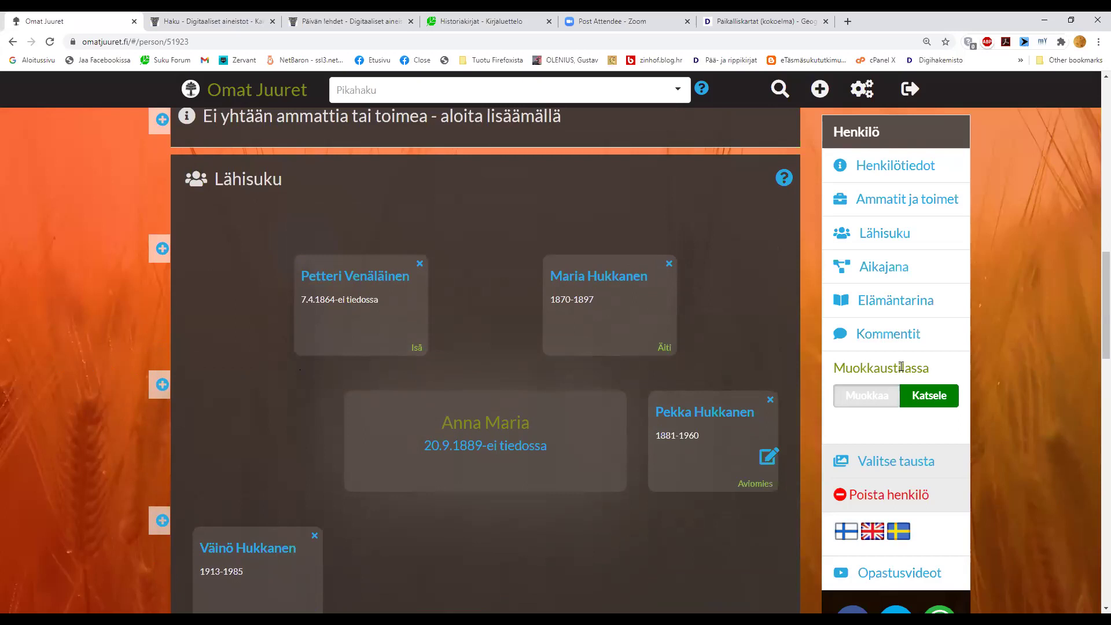
click(933, 398)
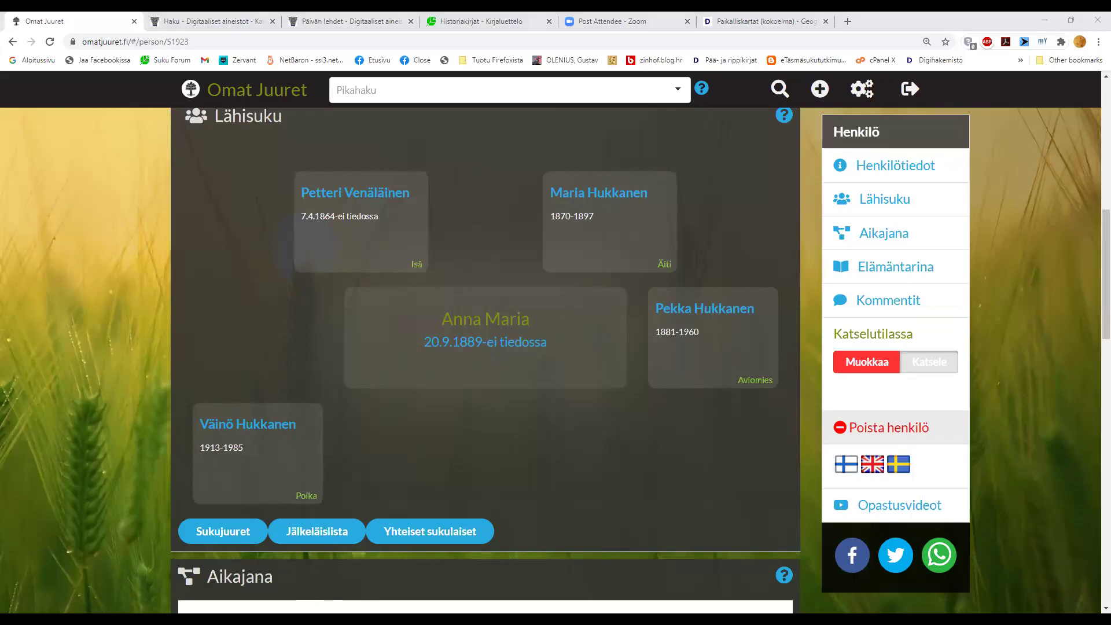
click(982, 69)
- Open the 1881–1960 person page, scroll to the Lähisuku family section, and switch to editing with Muokkaa
click(711, 316)
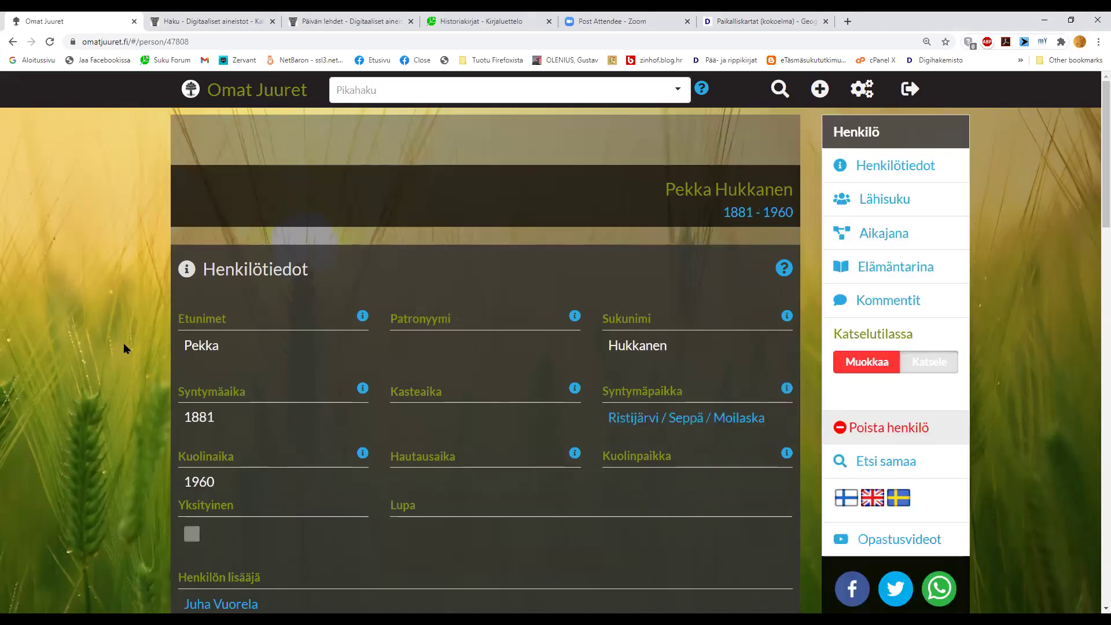
scroll(124, 342, down, 1)
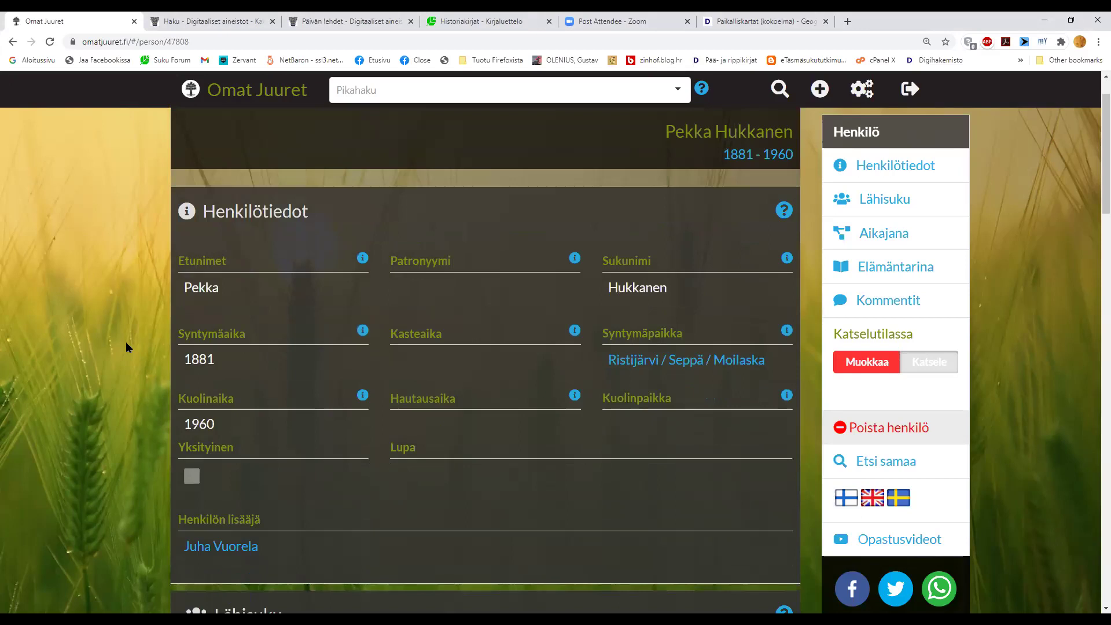
scroll(126, 341, down, 7)
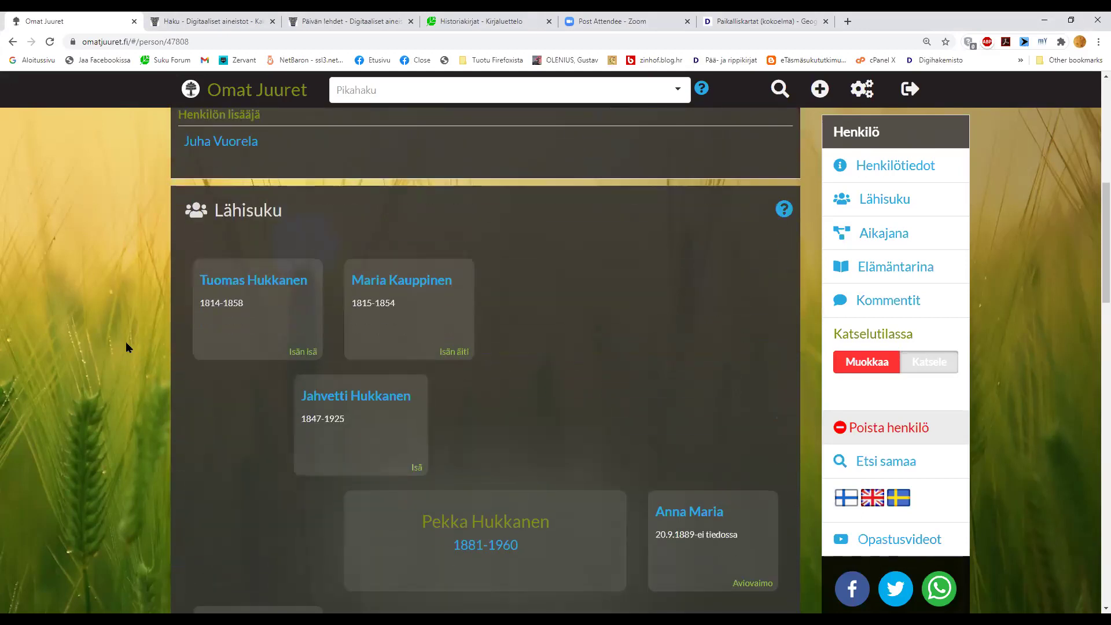
scroll(126, 341, down, 1)
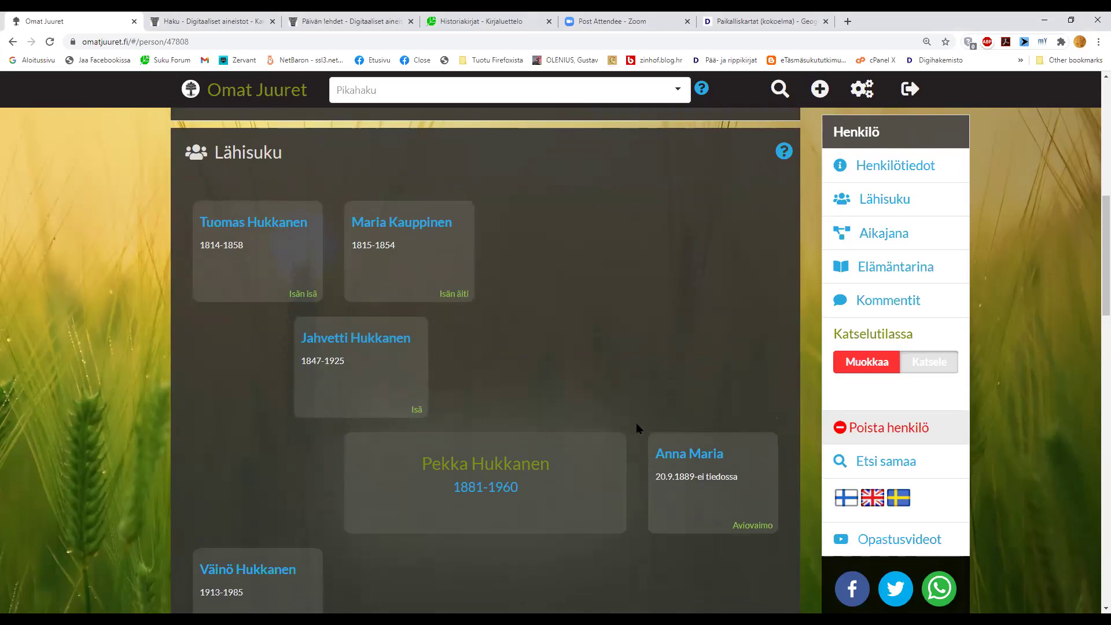
click(867, 362)
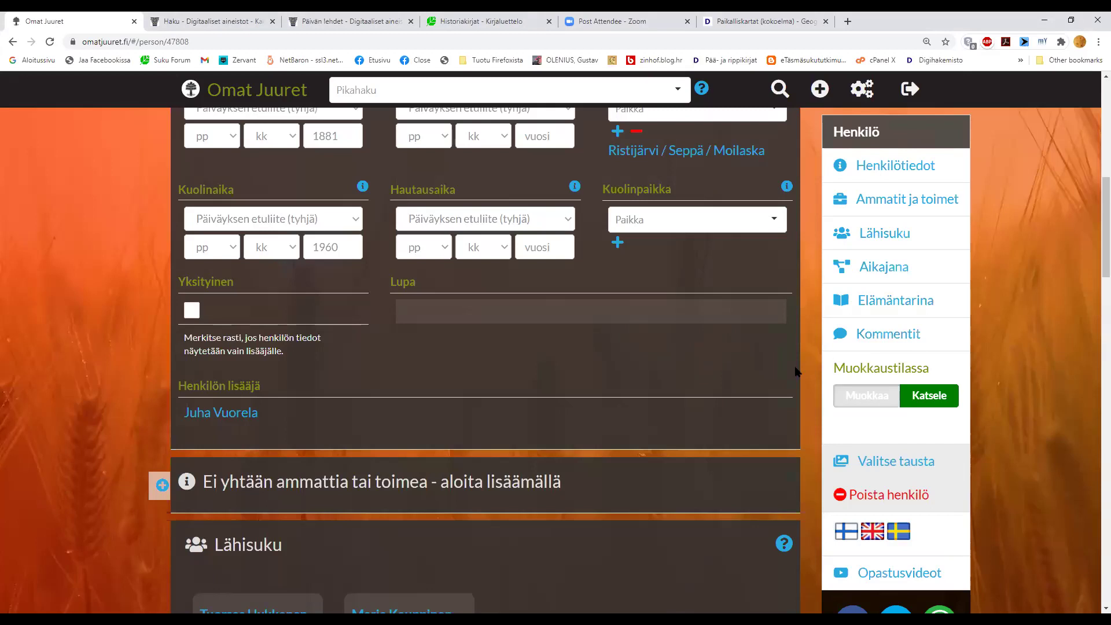
scroll(231, 404, down, 5)
scroll(157, 376, down, 4)
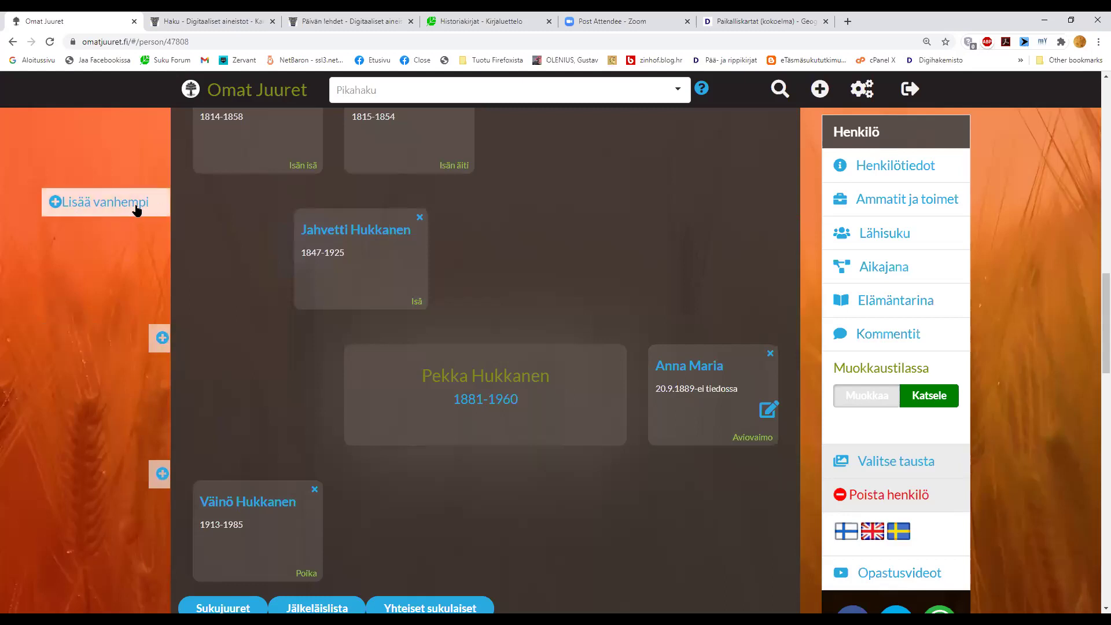
click(137, 205)
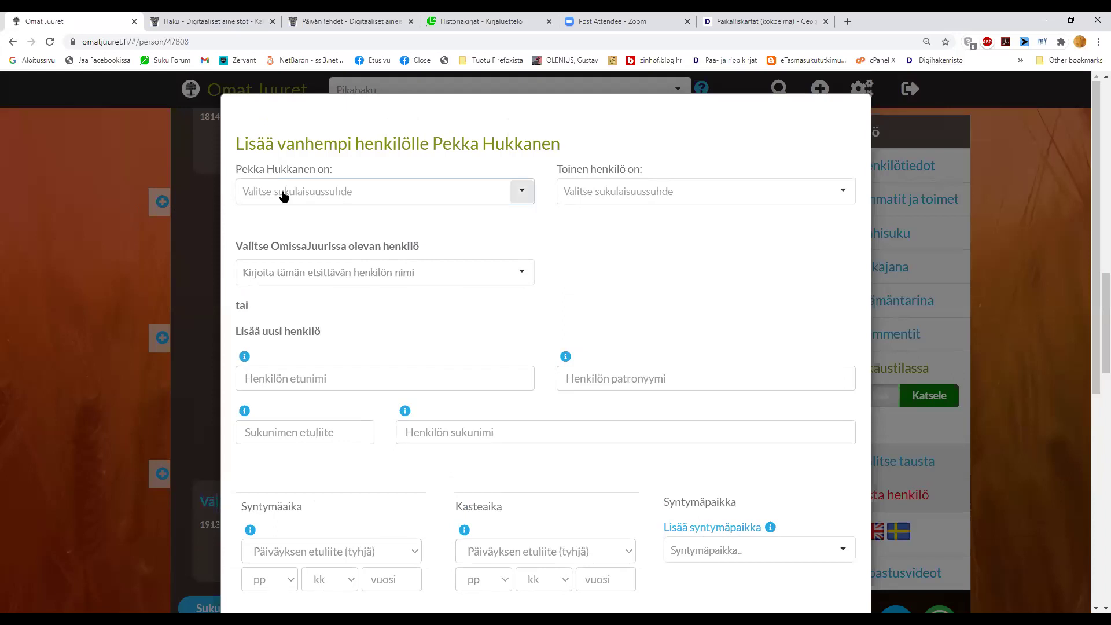
click(284, 195)
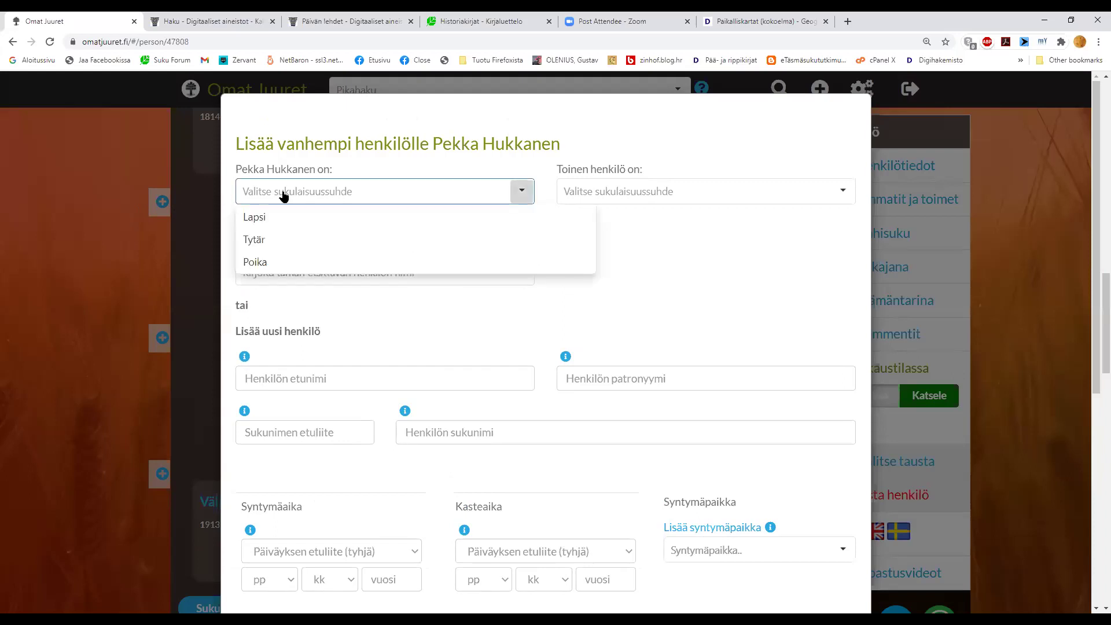
click(264, 264)
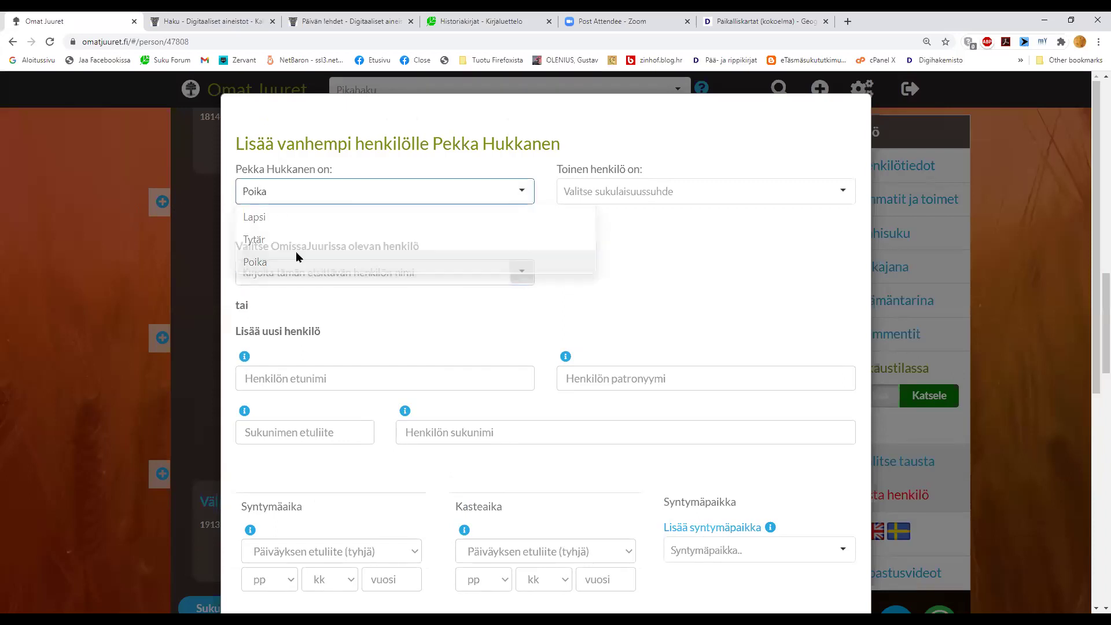
click(613, 195)
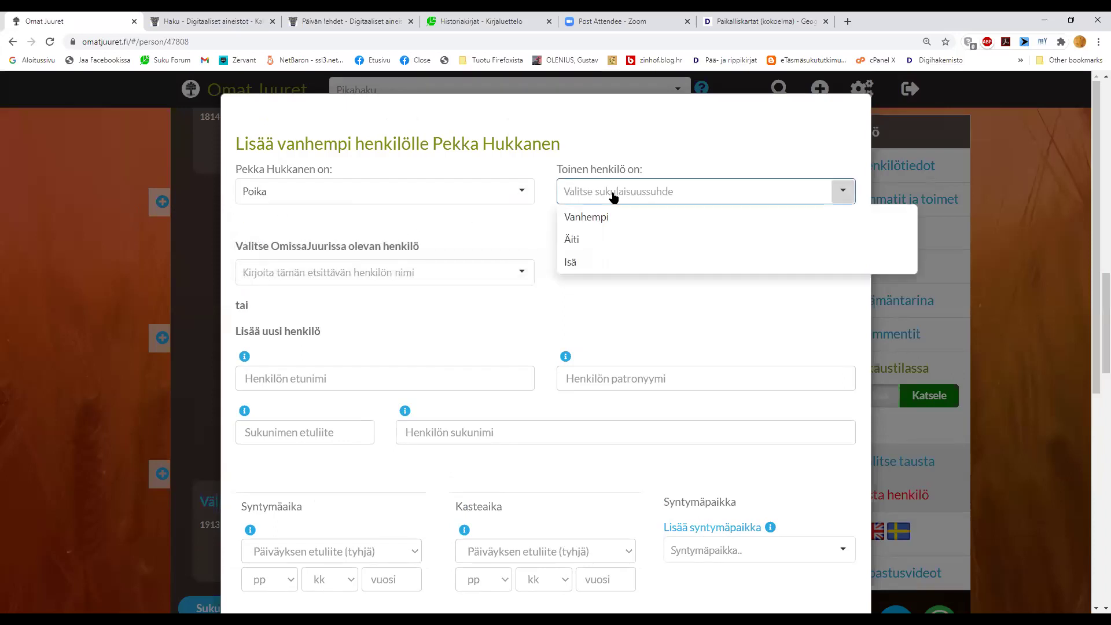
click(593, 239)
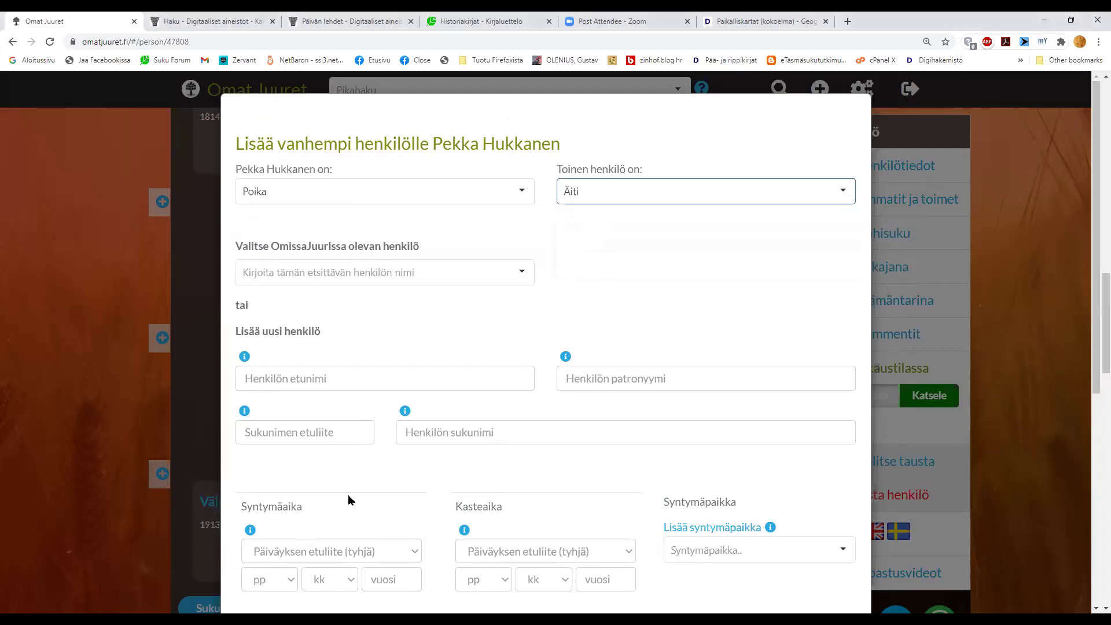
scroll(348, 496, down, 3)
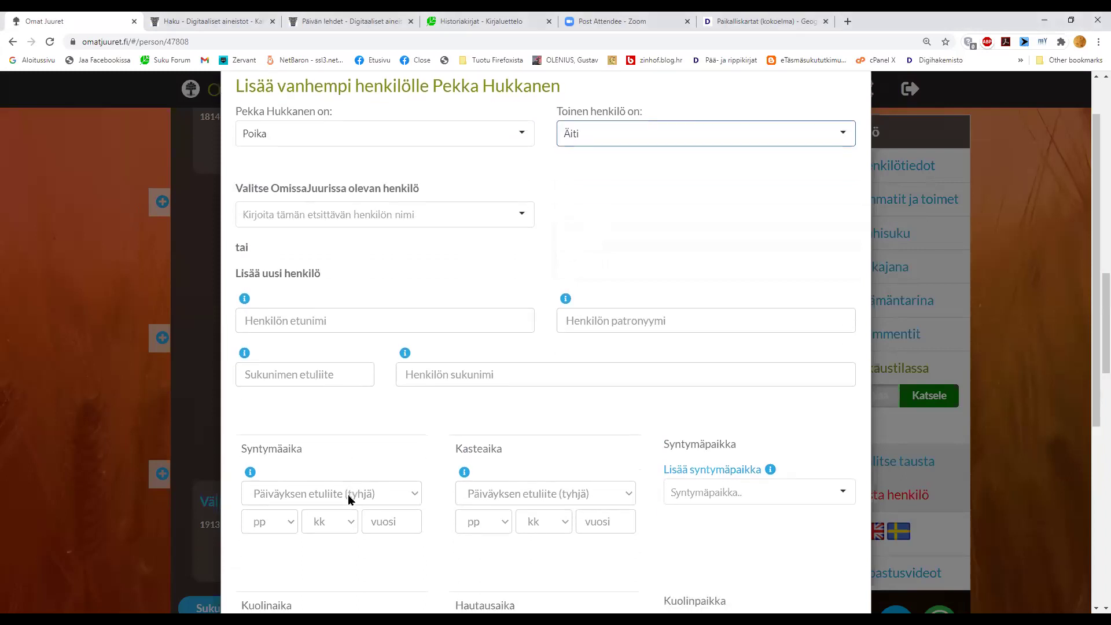
scroll(349, 496, down, 3)
scroll(350, 495, up, 6)
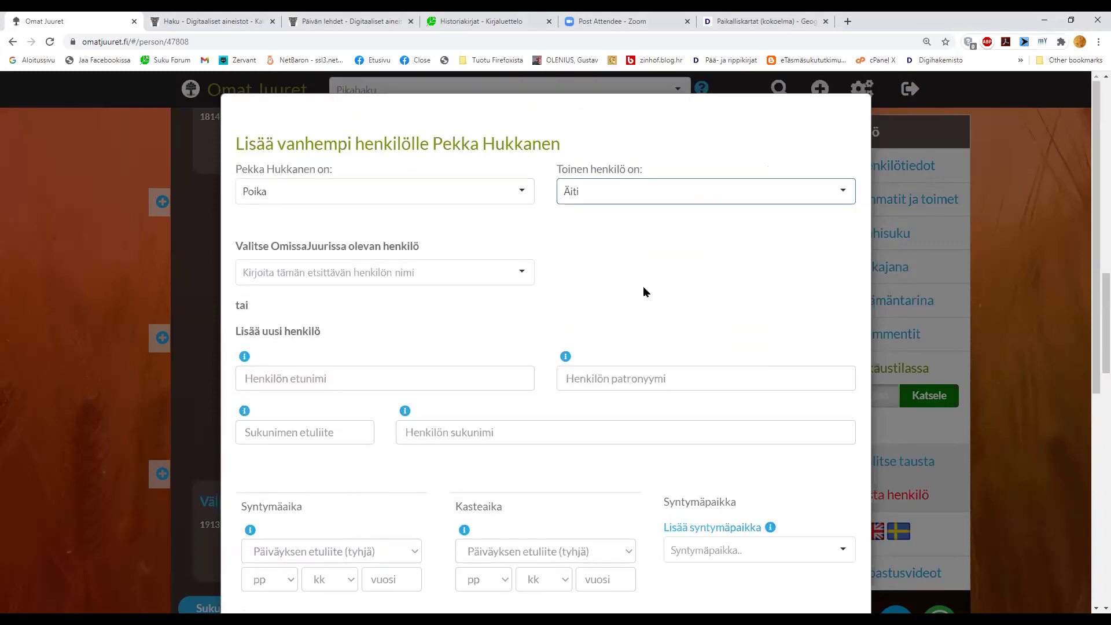
scroll(387, 454, down, 6)
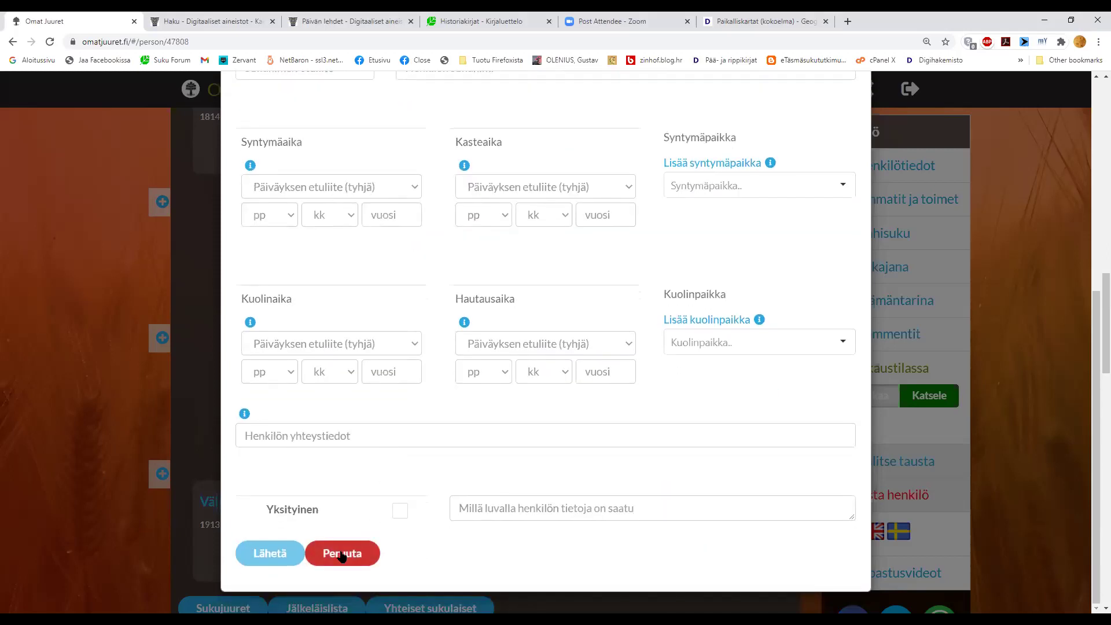
click(341, 554)
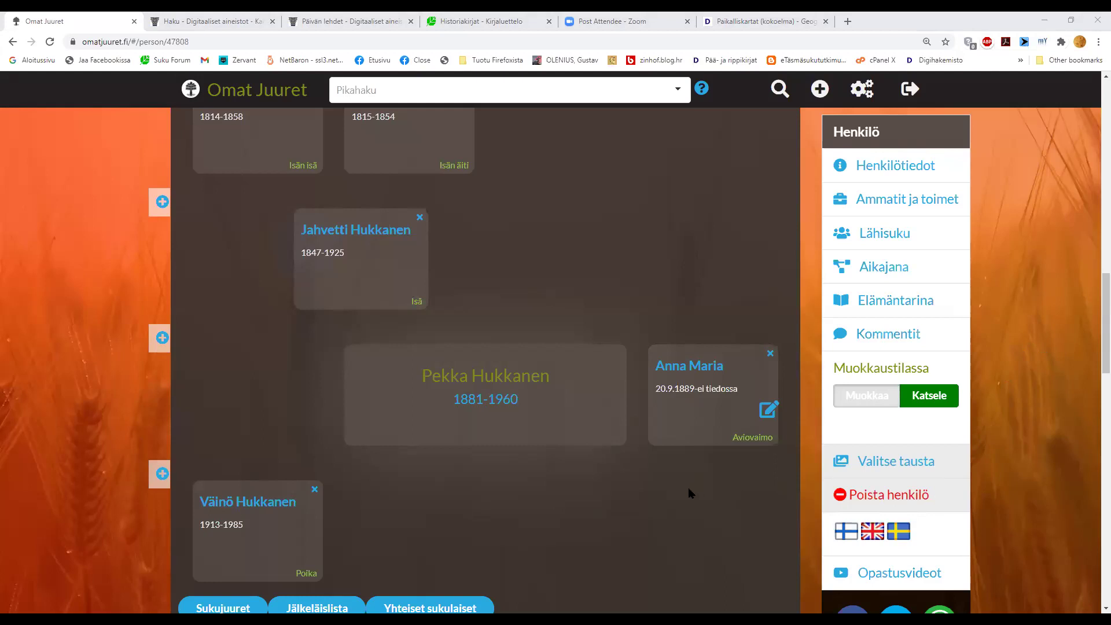
- Scroll down the person page to the Aikajana timeline section
scroll(689, 488, up, 2)
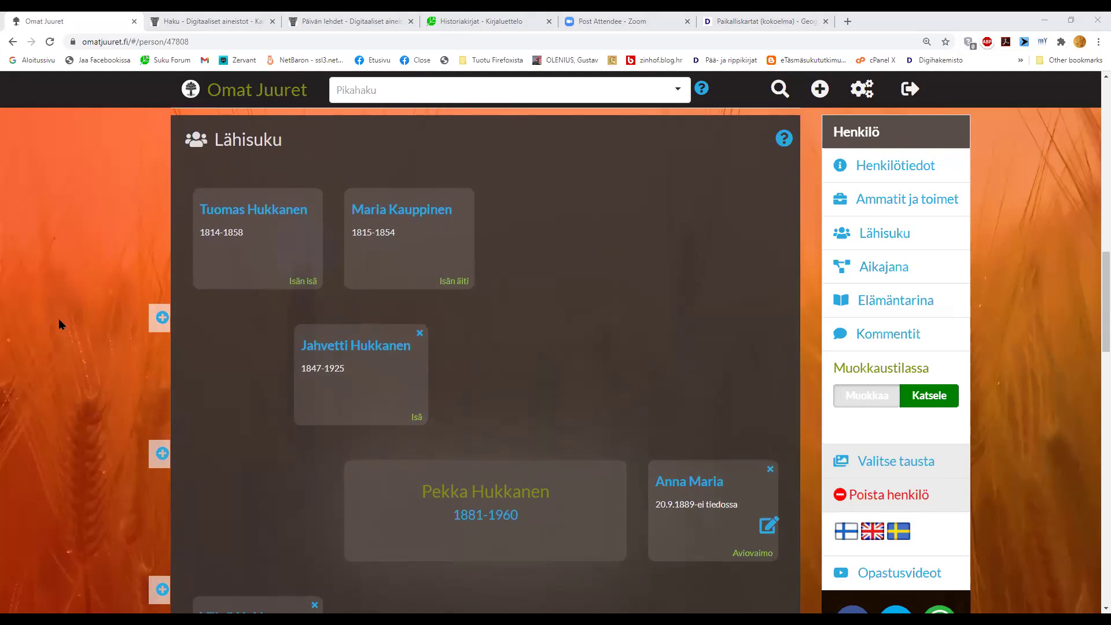
scroll(59, 324, down, 1)
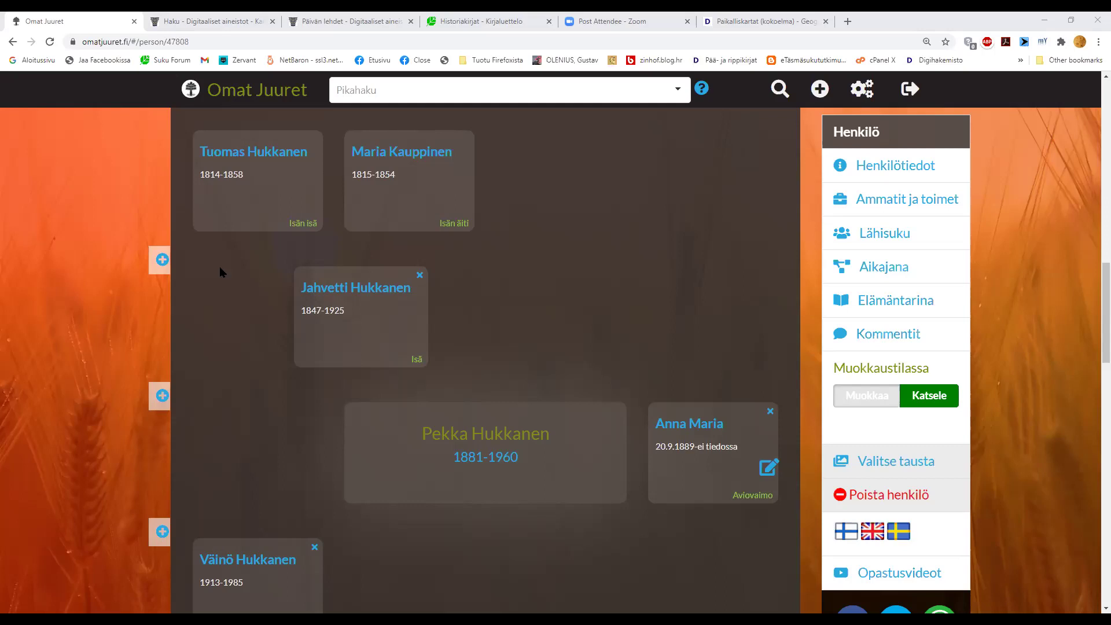
scroll(291, 304, up, 1)
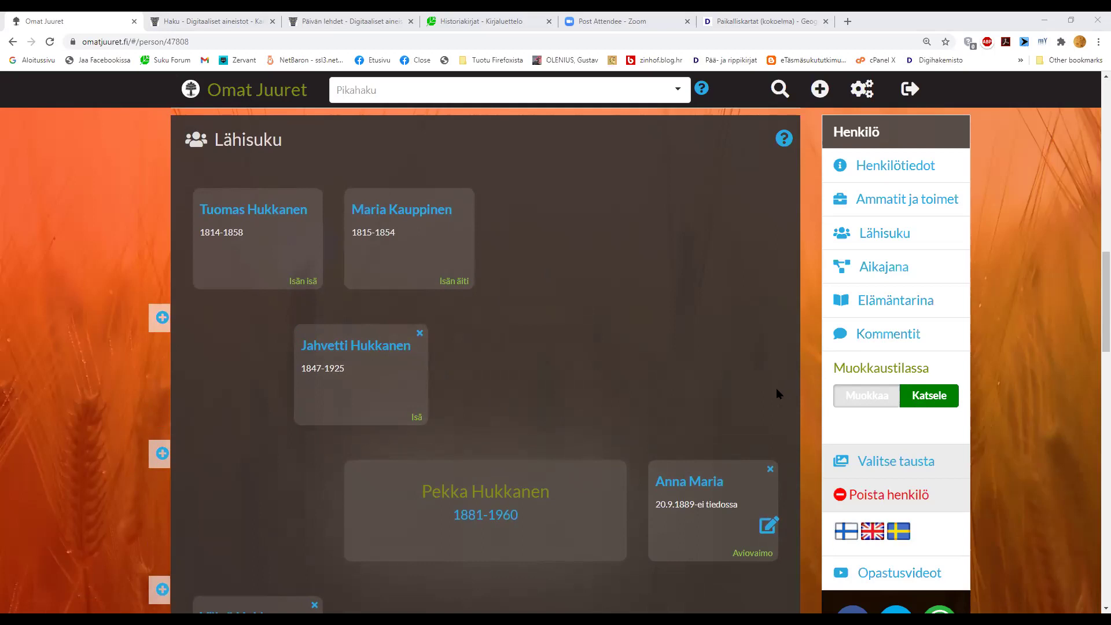
scroll(776, 391, down, 2)
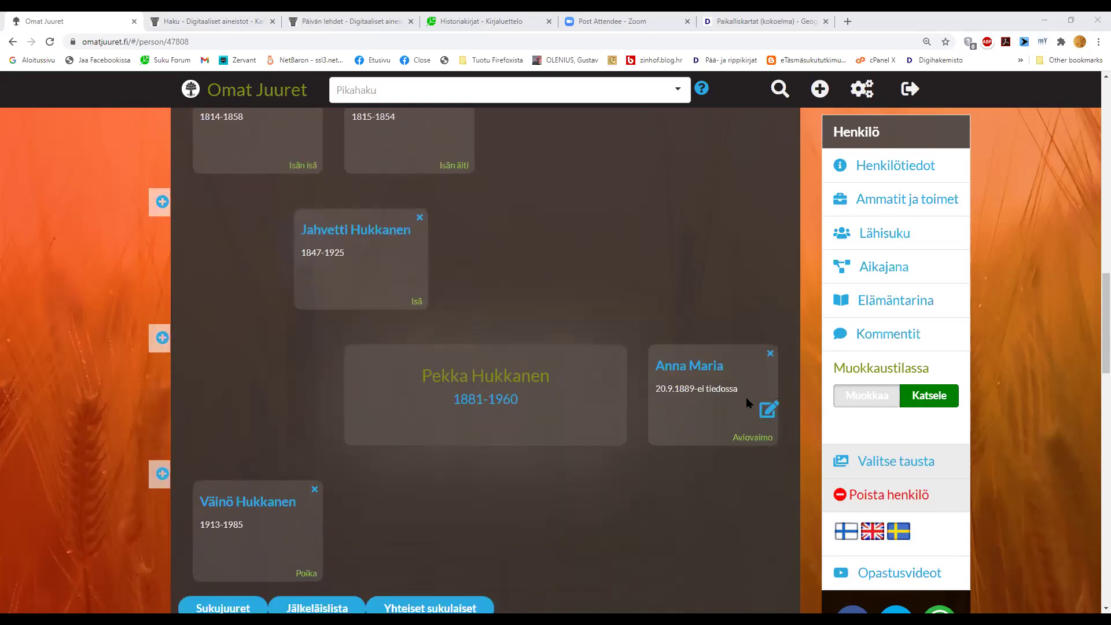
scroll(742, 400, down, 2)
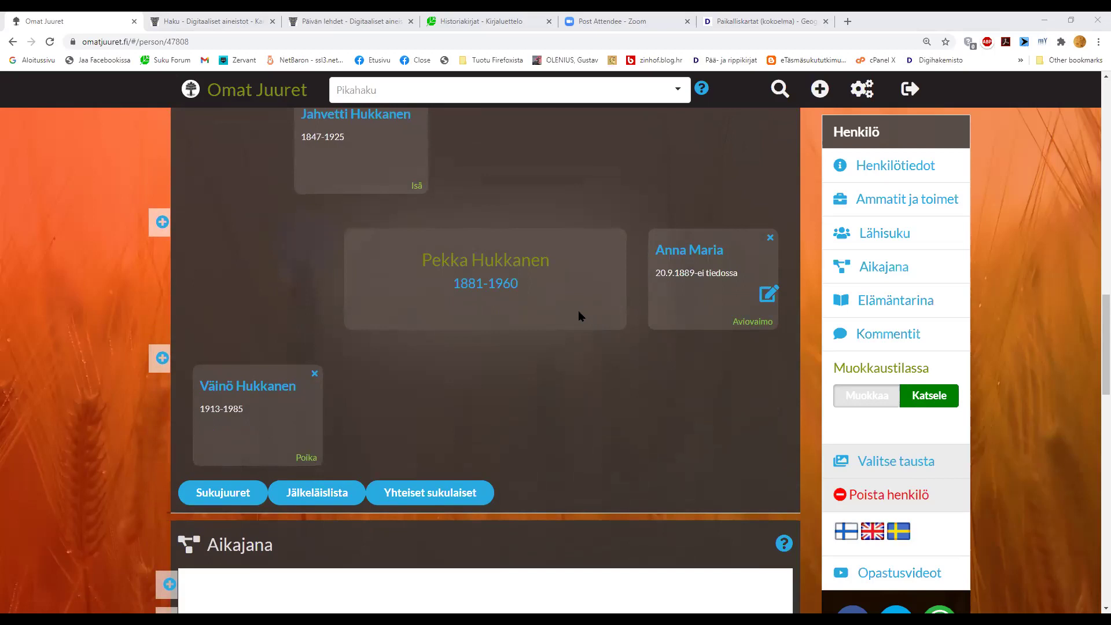
scroll(578, 311, down, 1)
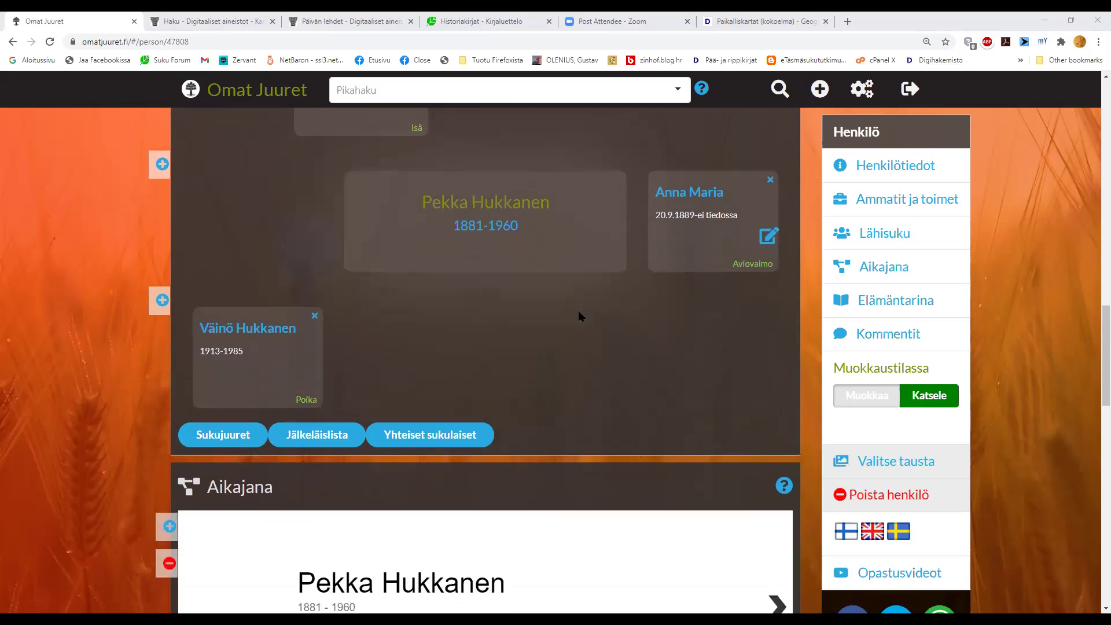
scroll(579, 315, down, 5)
scroll(579, 315, down, 1)
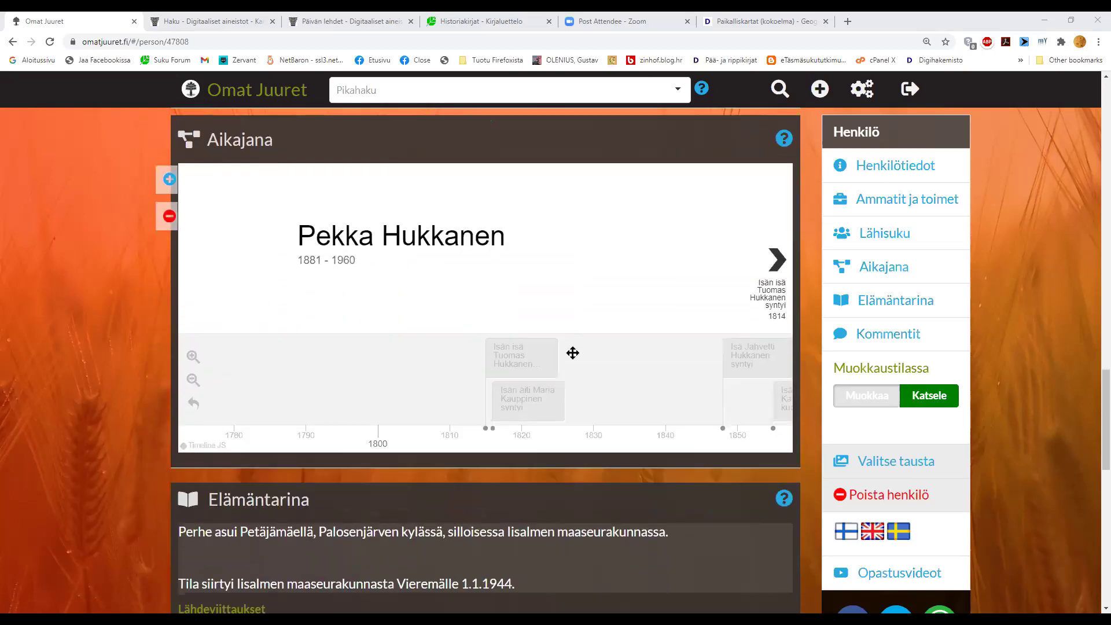
scroll(664, 382, down, 1)
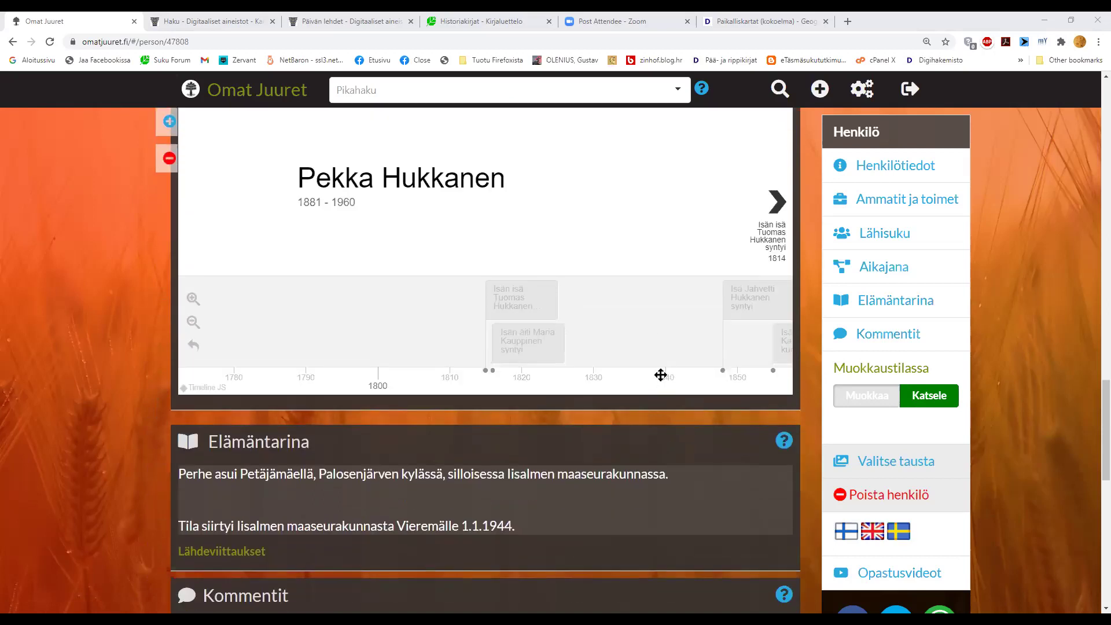
- Pan the Aikajana timeline toward later years
drag(660, 334, 534, 336)
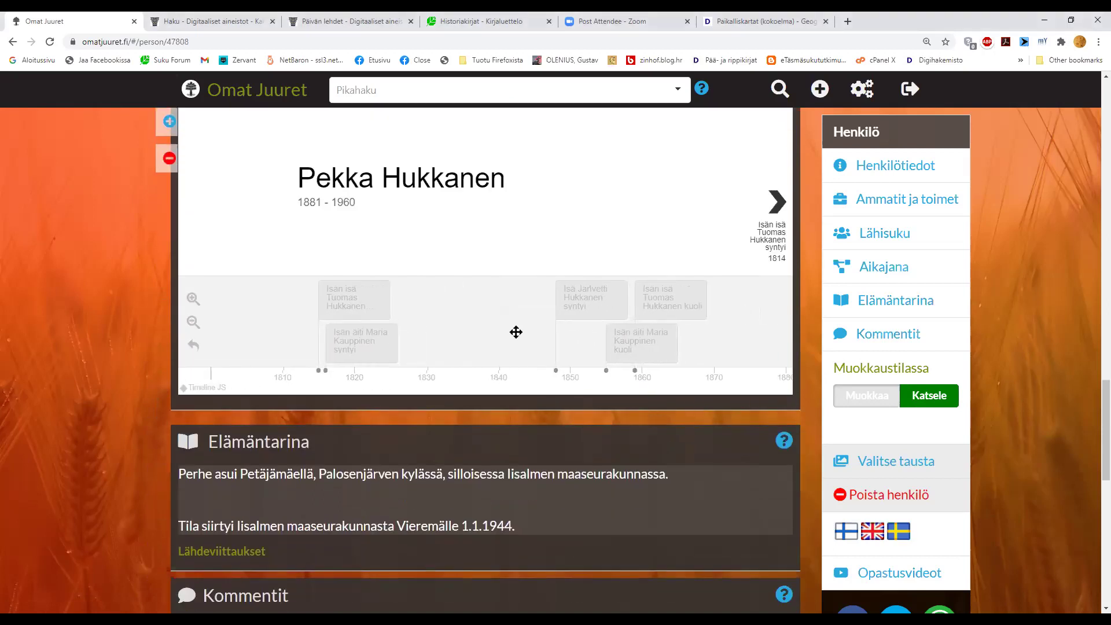
drag(721, 315, 580, 320)
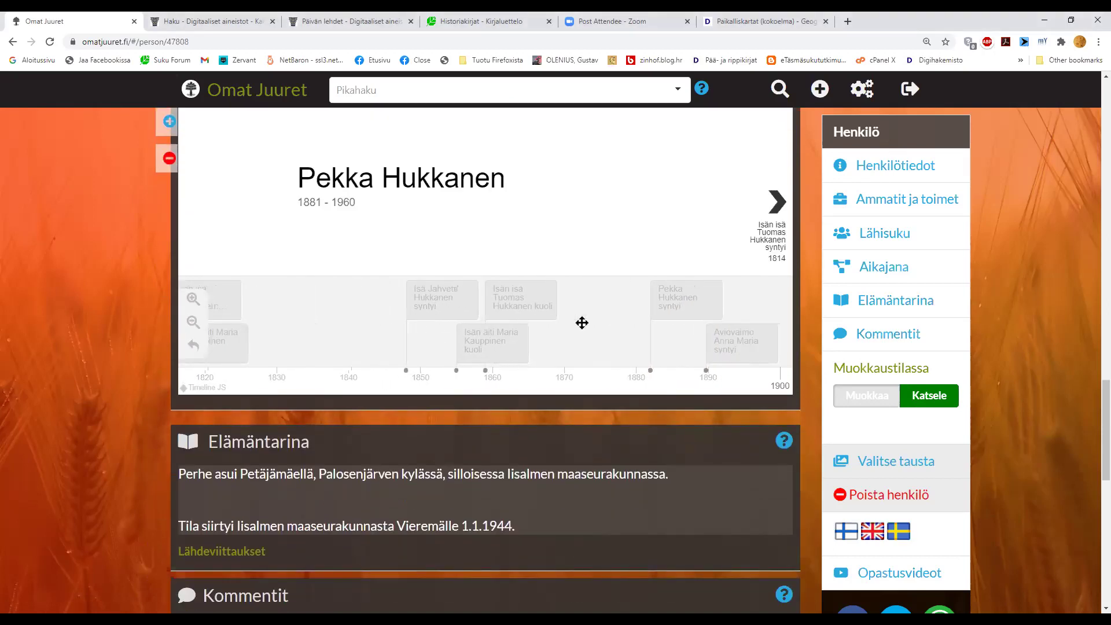
scroll(581, 323, up, 1)
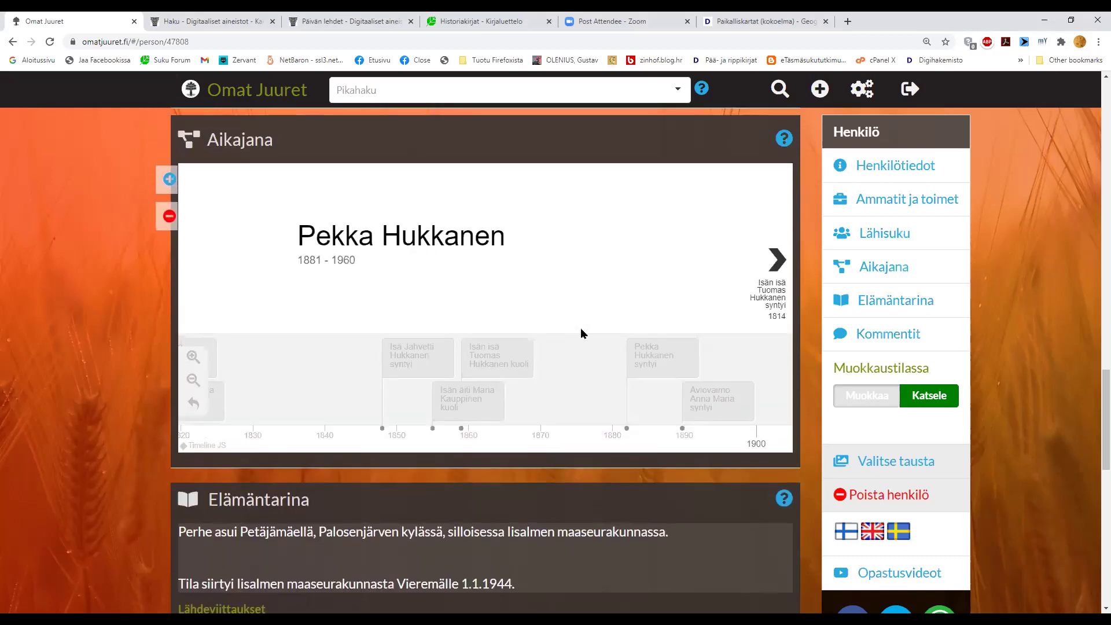
drag(593, 372, 515, 375)
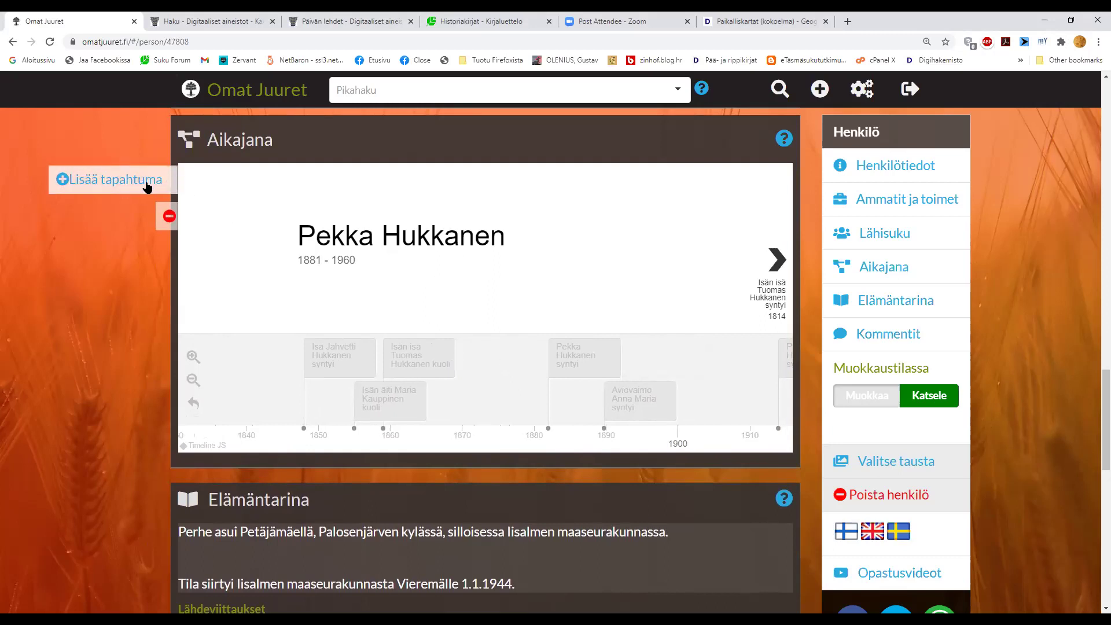
- Open the new-event form and title it 'Voitti Ylä-Savon piirimestaruuden hiihdossa 1898'
click(148, 185)
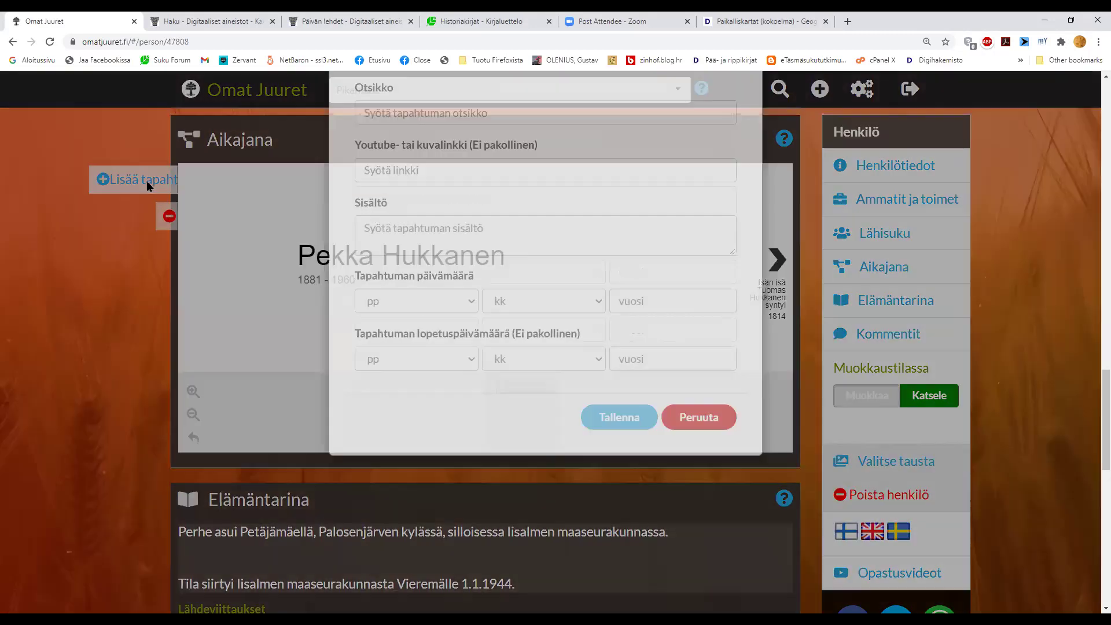
click(436, 196)
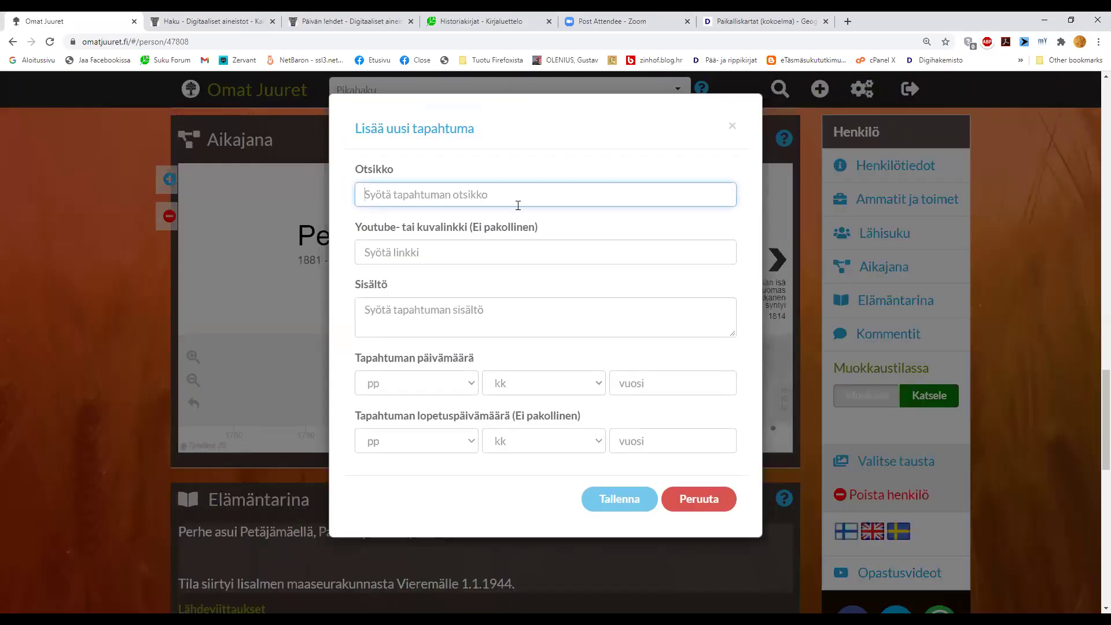
text(Voitti hii)
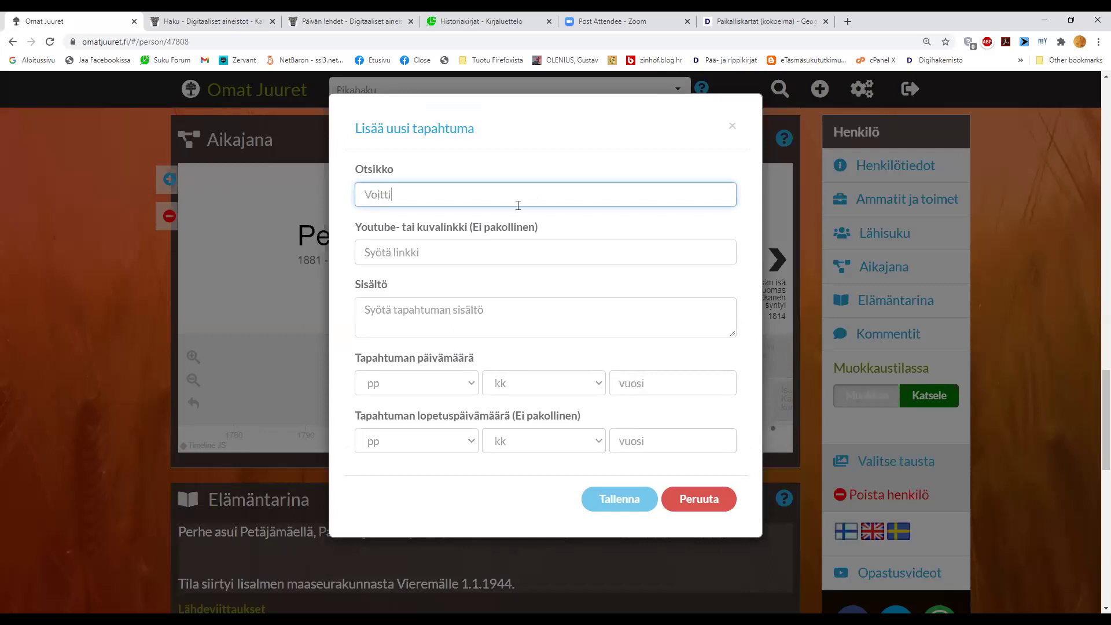
key(BackSpace)
key(BackSpace)
key(BackSpace)
key(BackSpace)
text(Ylä-Savon piirimestar)
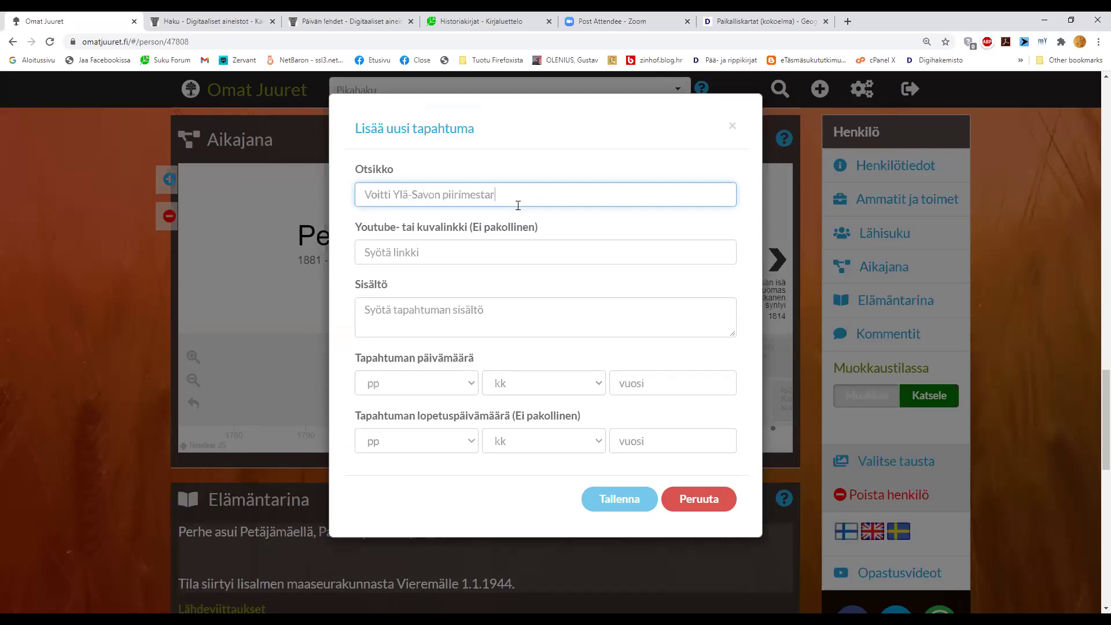
text(uuden hiihdossa 1898)
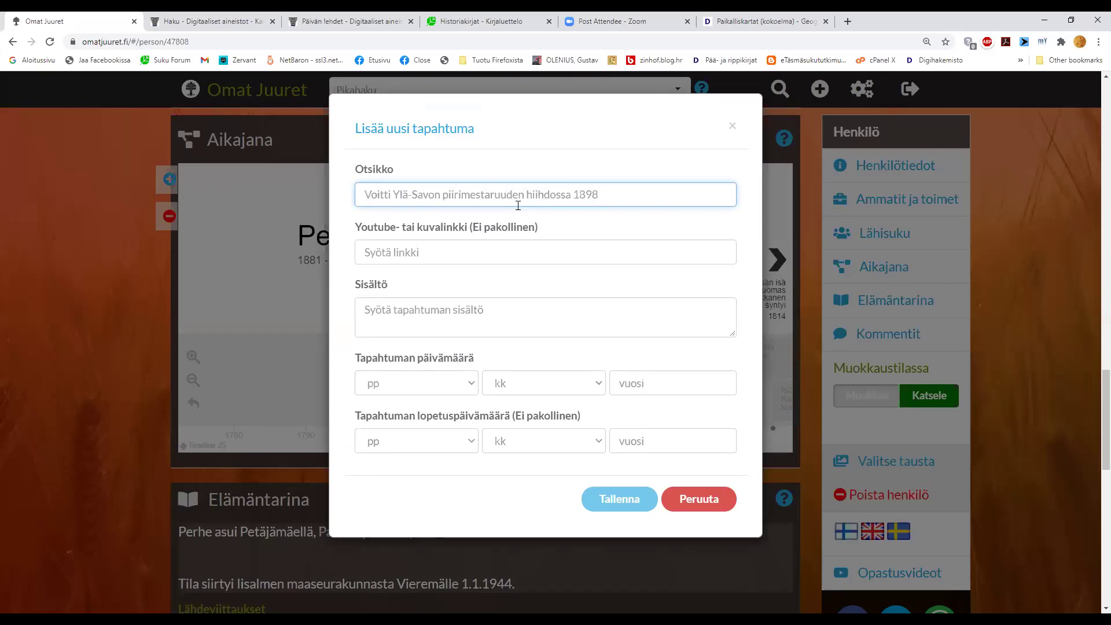
- Set the event year to 1898 and save the new timeline event
click(658, 388)
text(189)
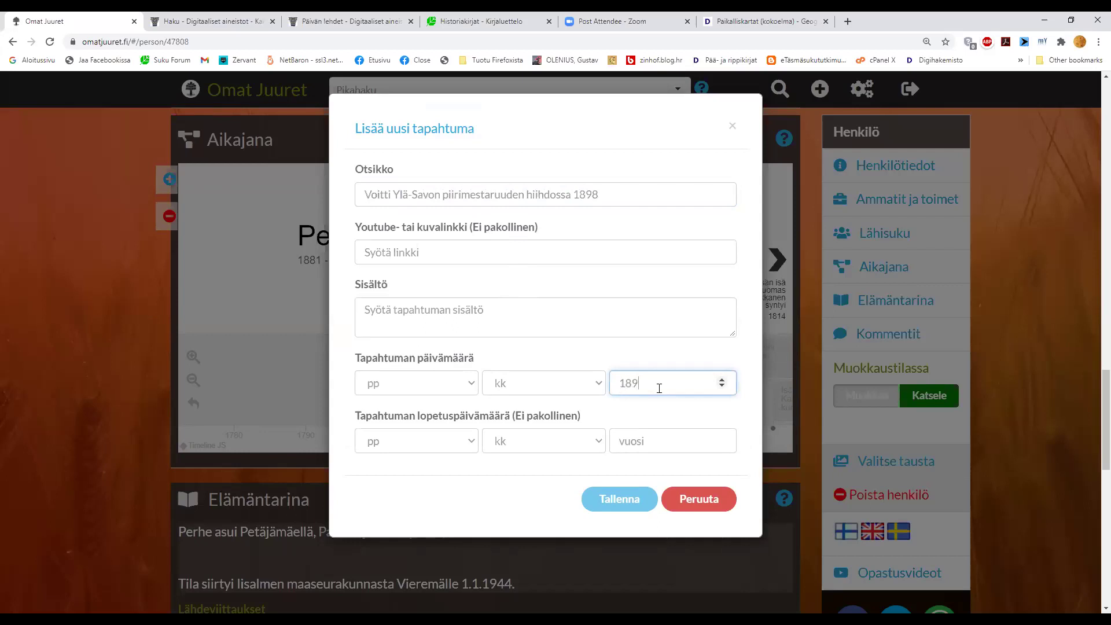
text(8)
click(598, 248)
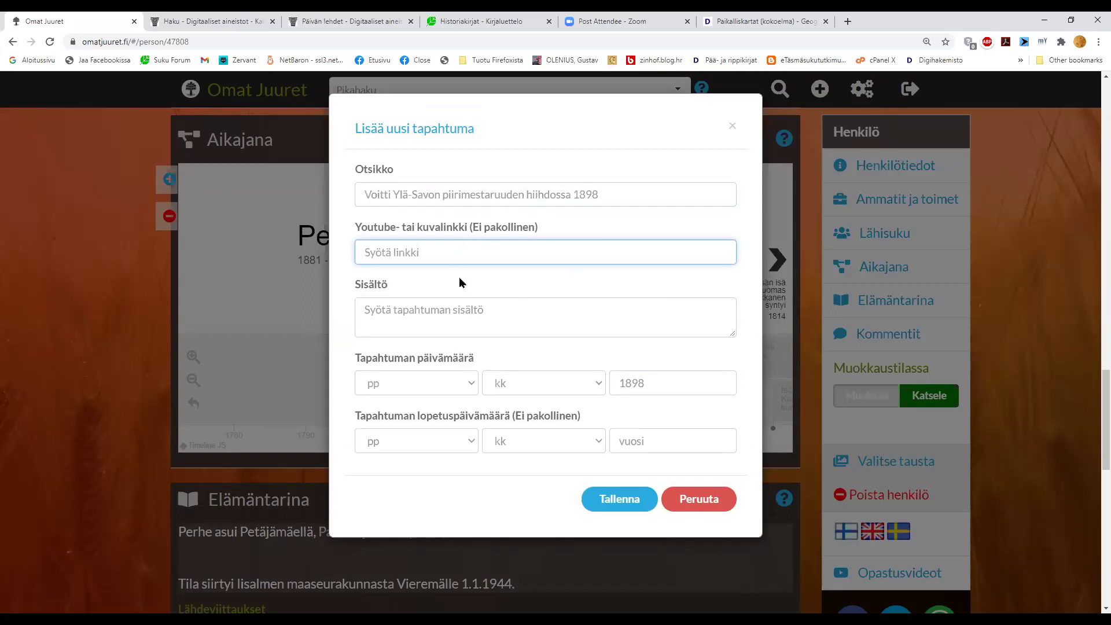
click(478, 312)
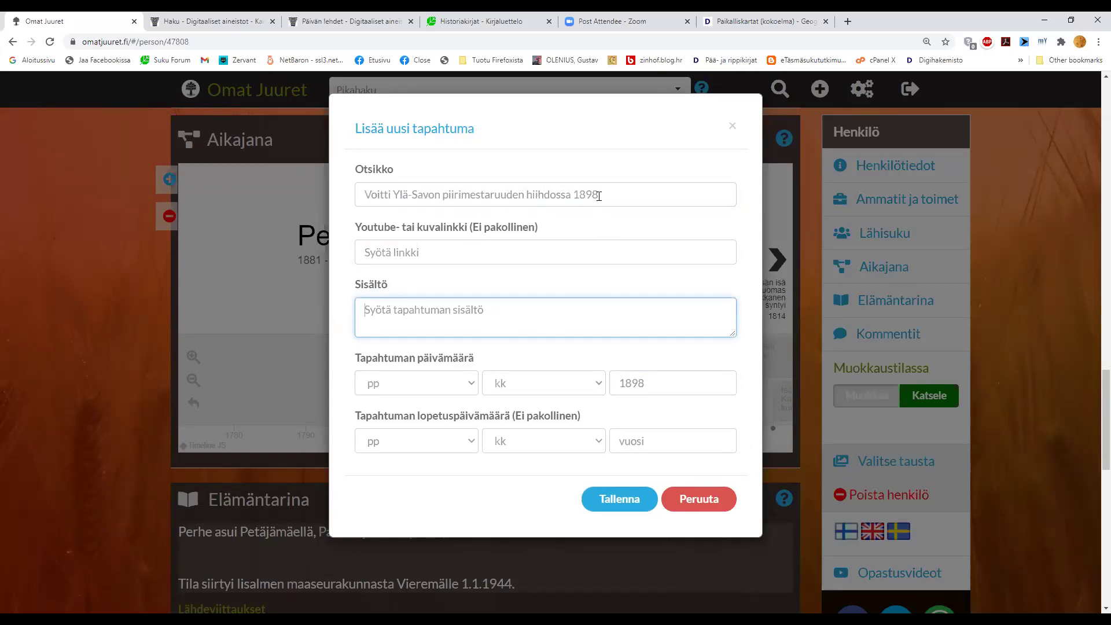
click(619, 501)
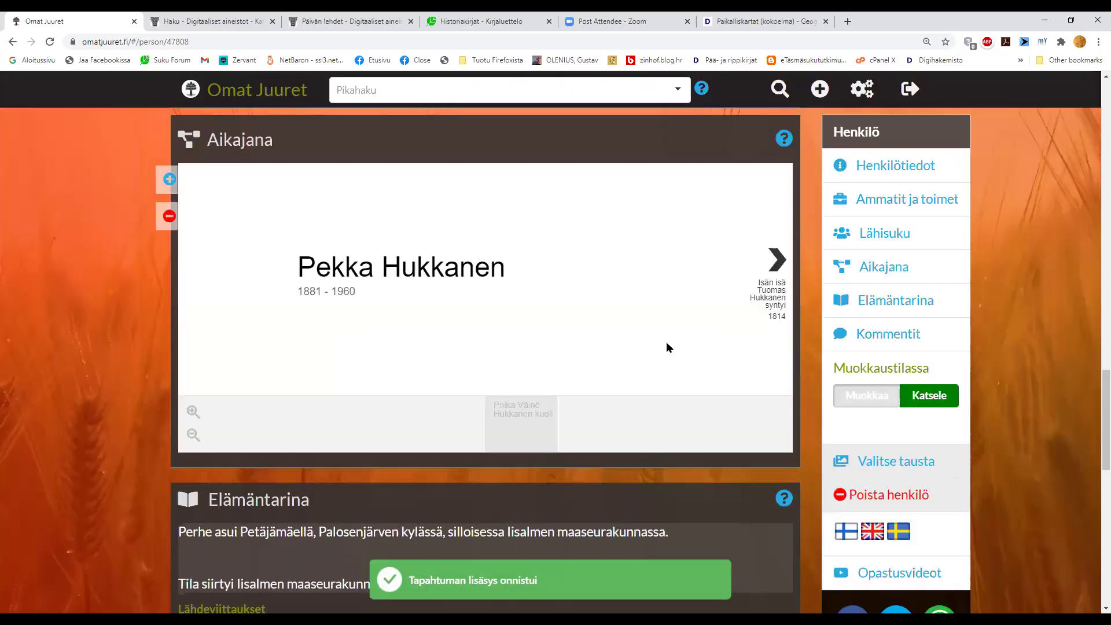
- Pan the timeline to the 1890s and select the 1898 ski championship event card
drag(627, 366, 466, 367)
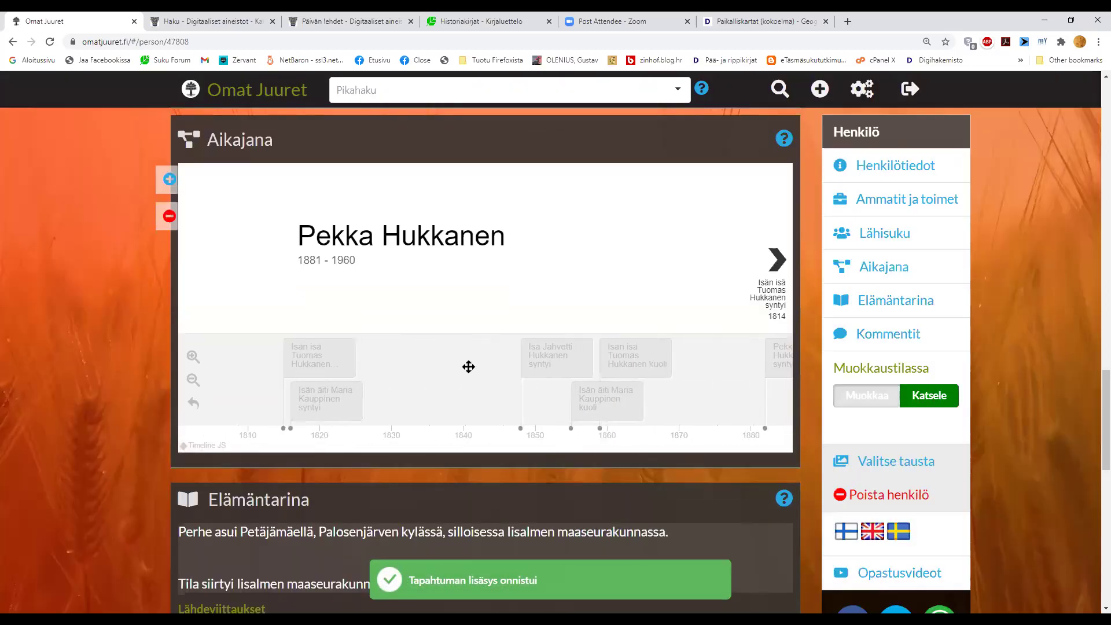
drag(683, 395, 528, 392)
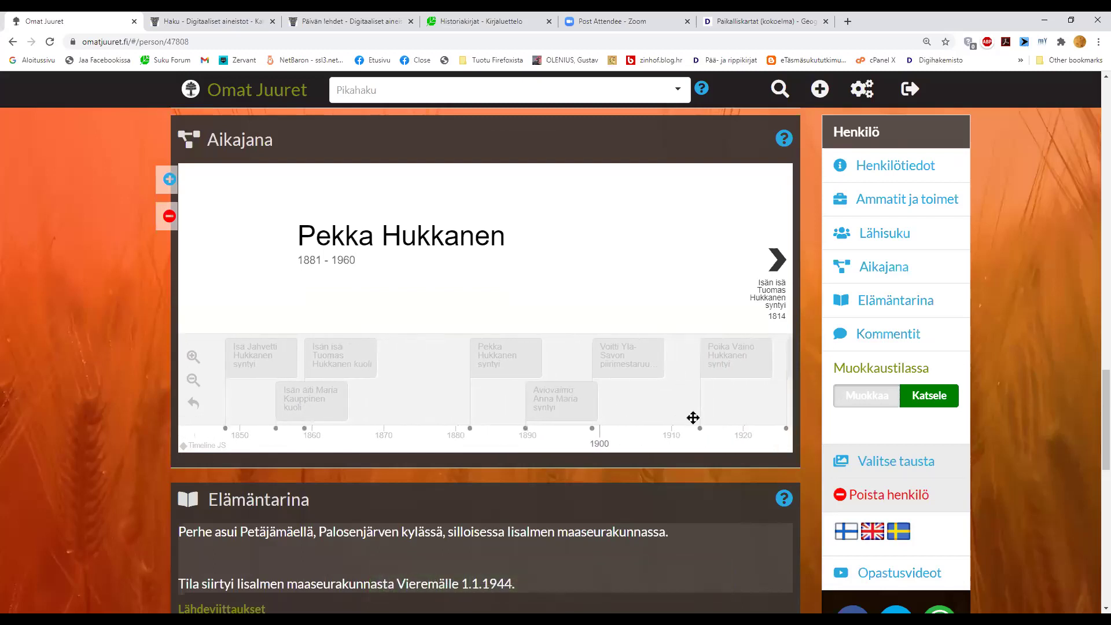
drag(692, 416, 618, 414)
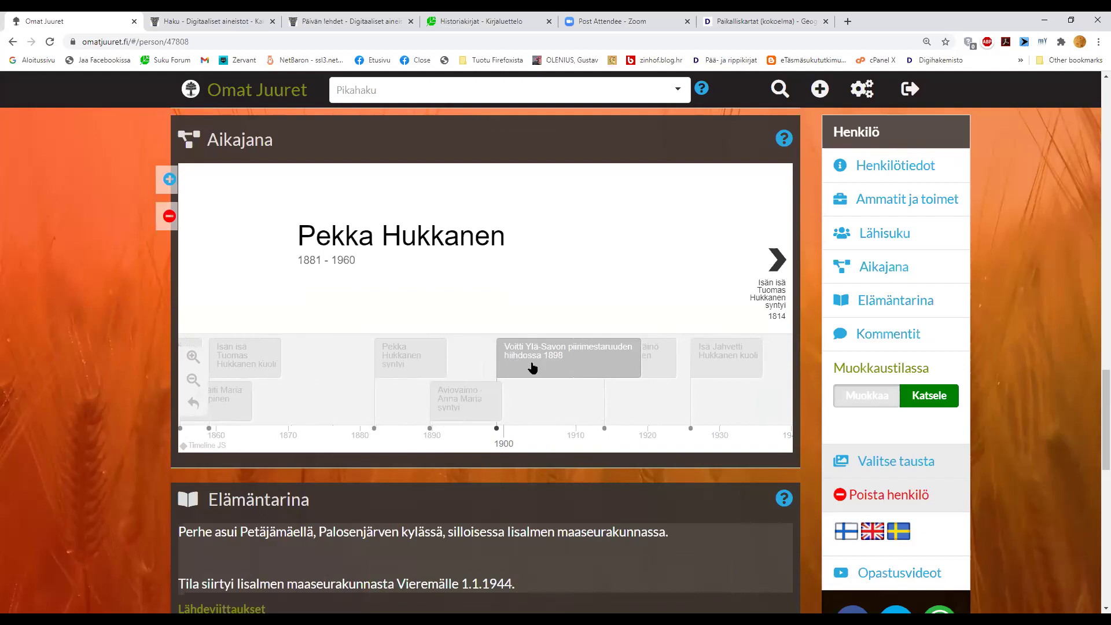
click(532, 368)
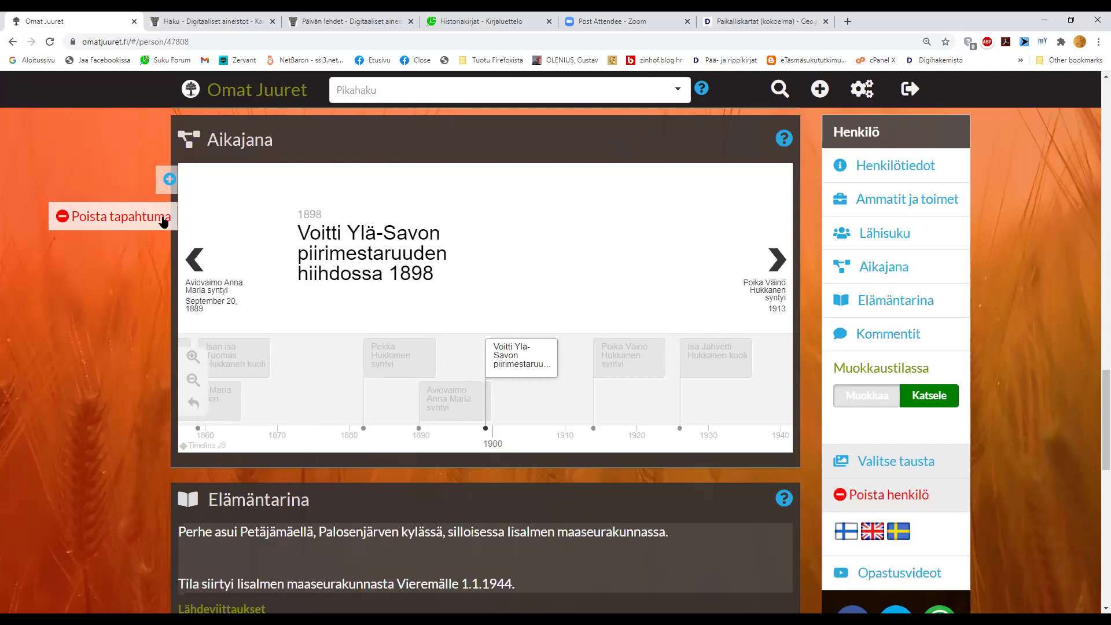
- Delete the 1898 ski championship event through Poista tapahtuma, confirm it, and close the list
click(164, 219)
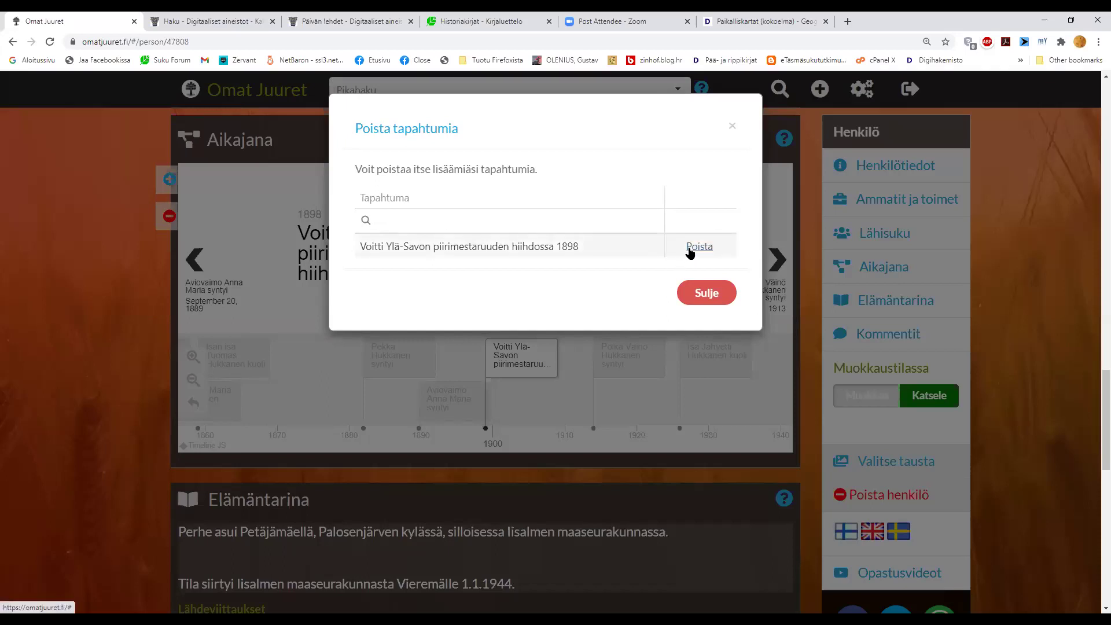
click(690, 249)
click(504, 364)
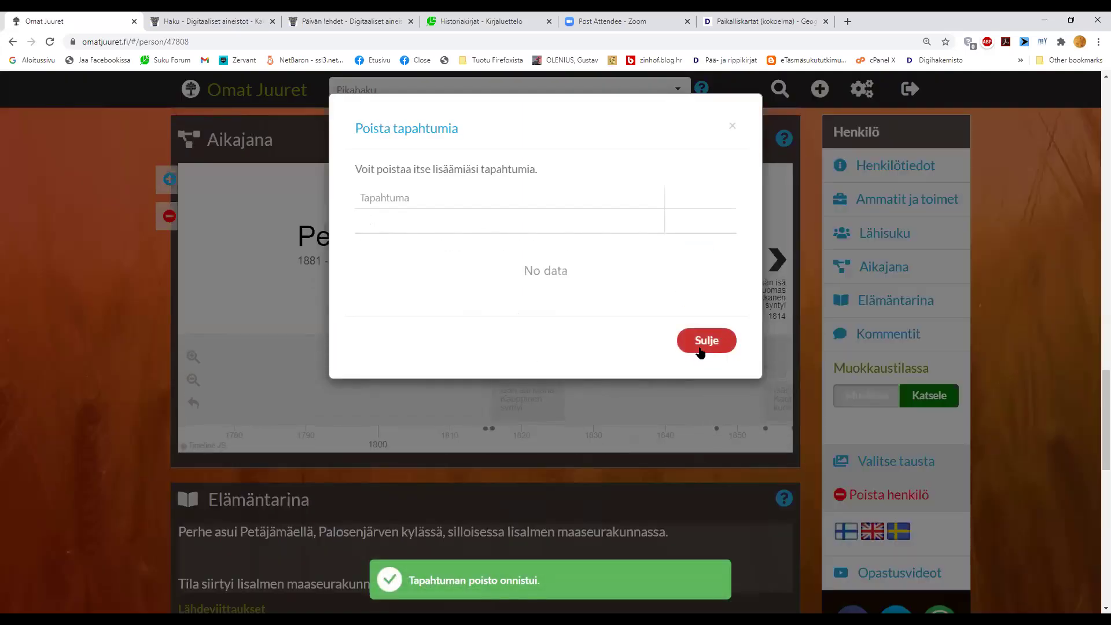
click(700, 348)
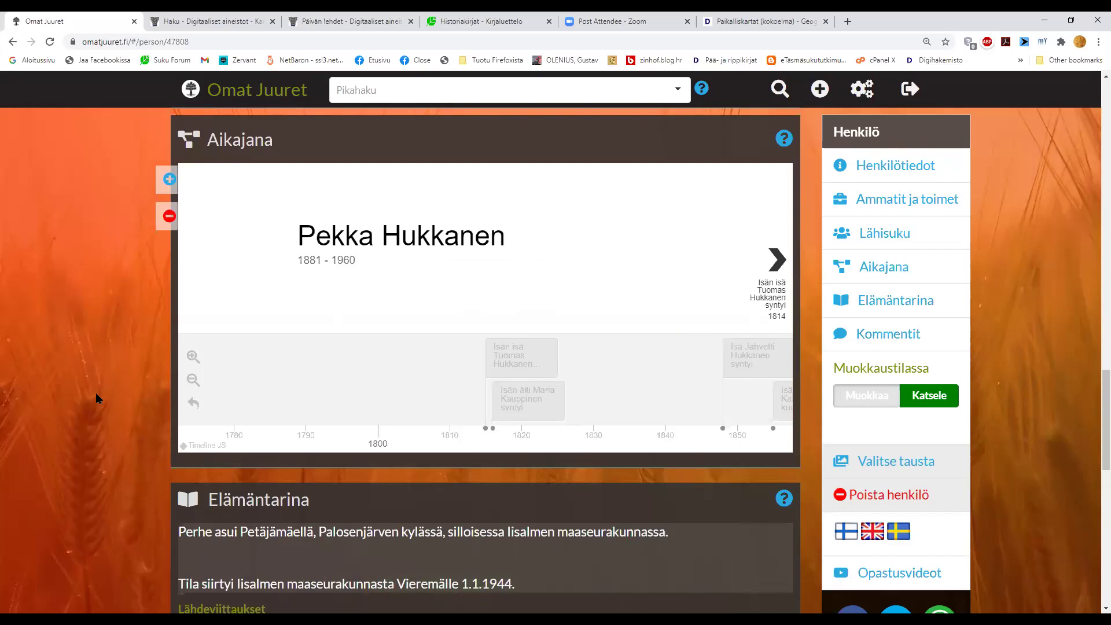
- Return the page to edit mode and place the caret in the Elämäntarina life-story text
scroll(95, 392, down, 3)
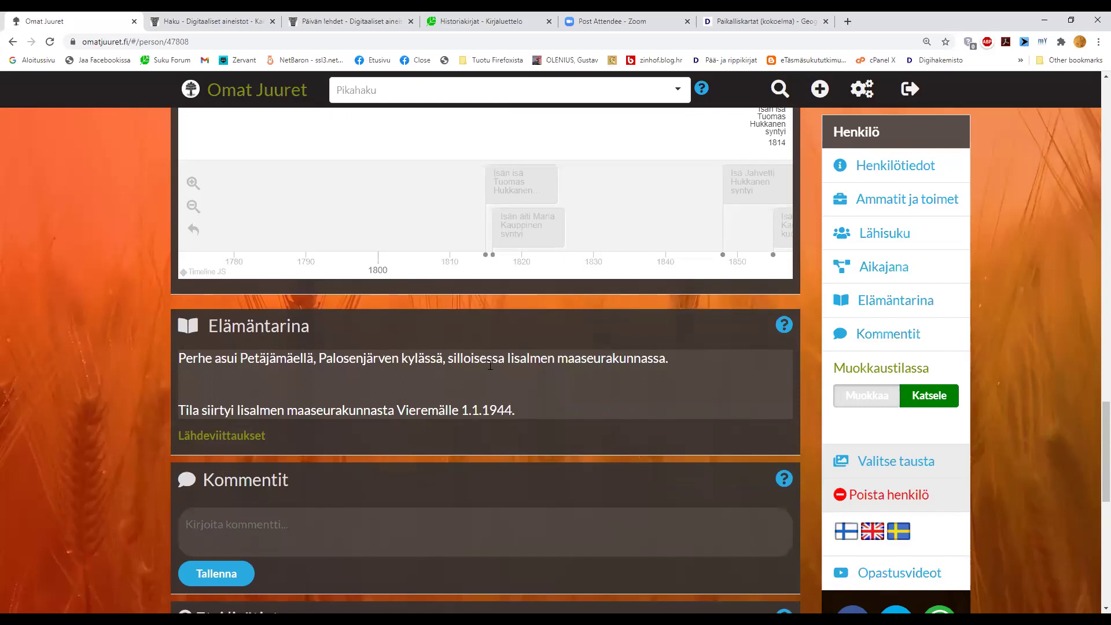
scroll(490, 365, up, 5)
scroll(490, 364, down, 4)
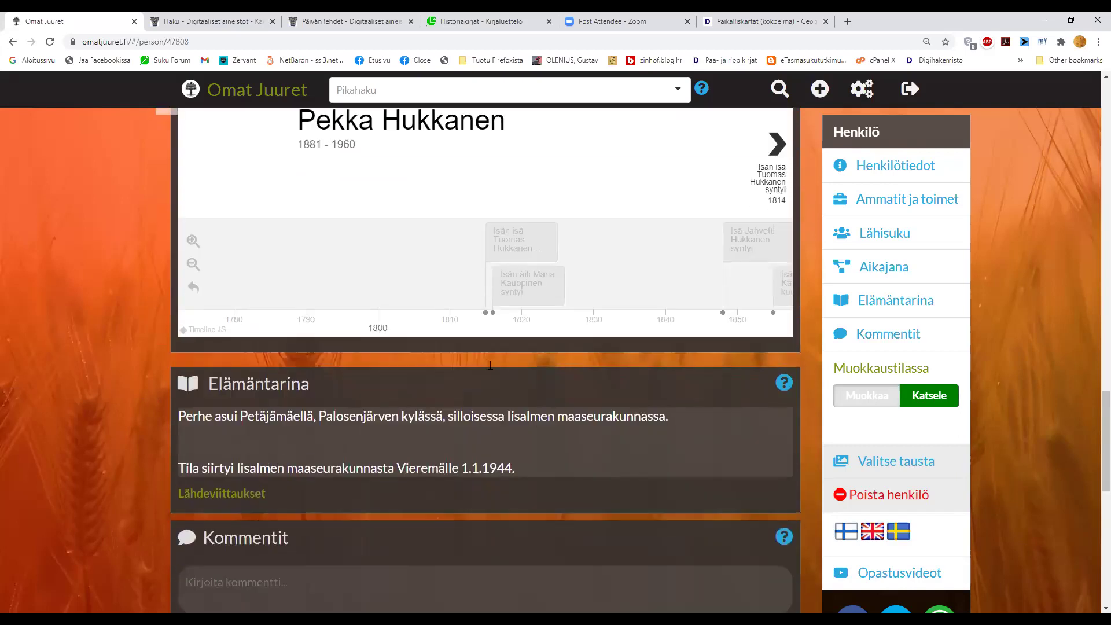
scroll(490, 365, down, 1)
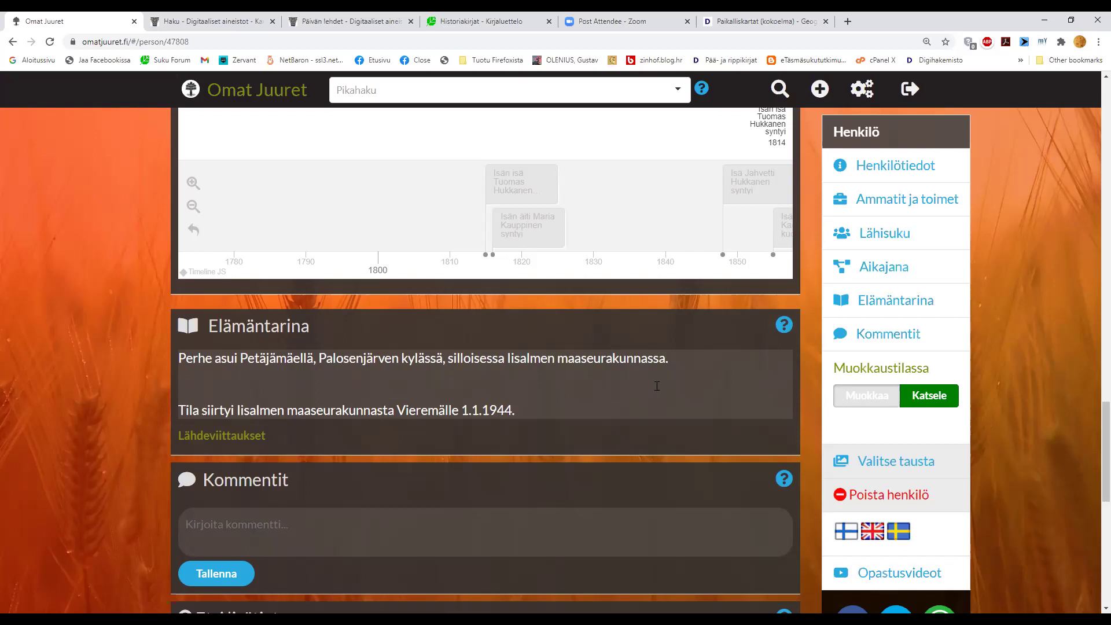
click(616, 405)
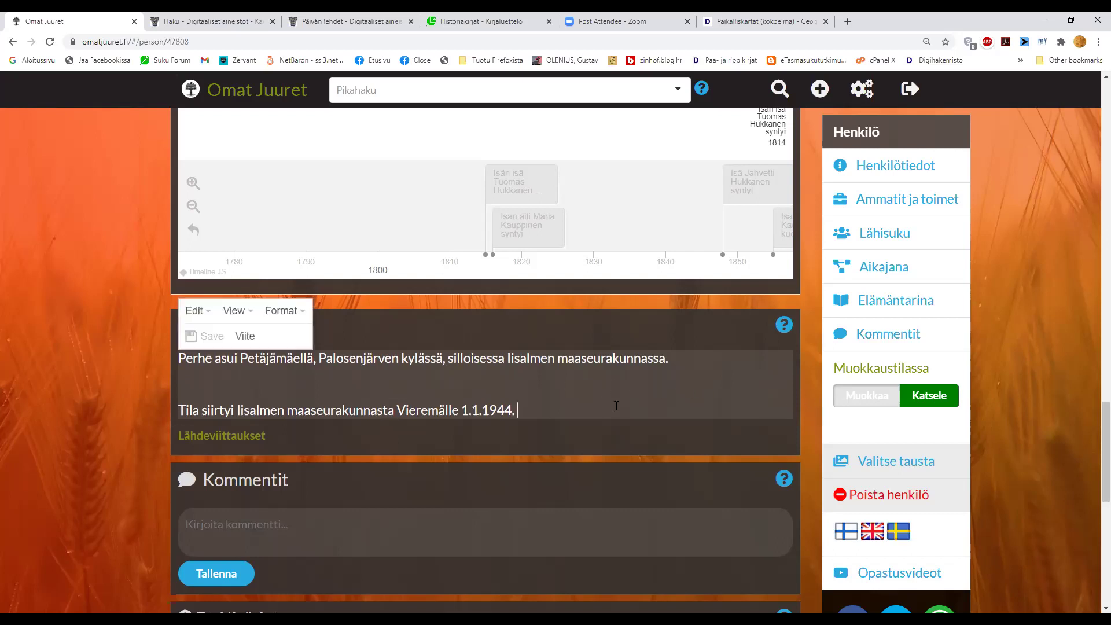
click(914, 402)
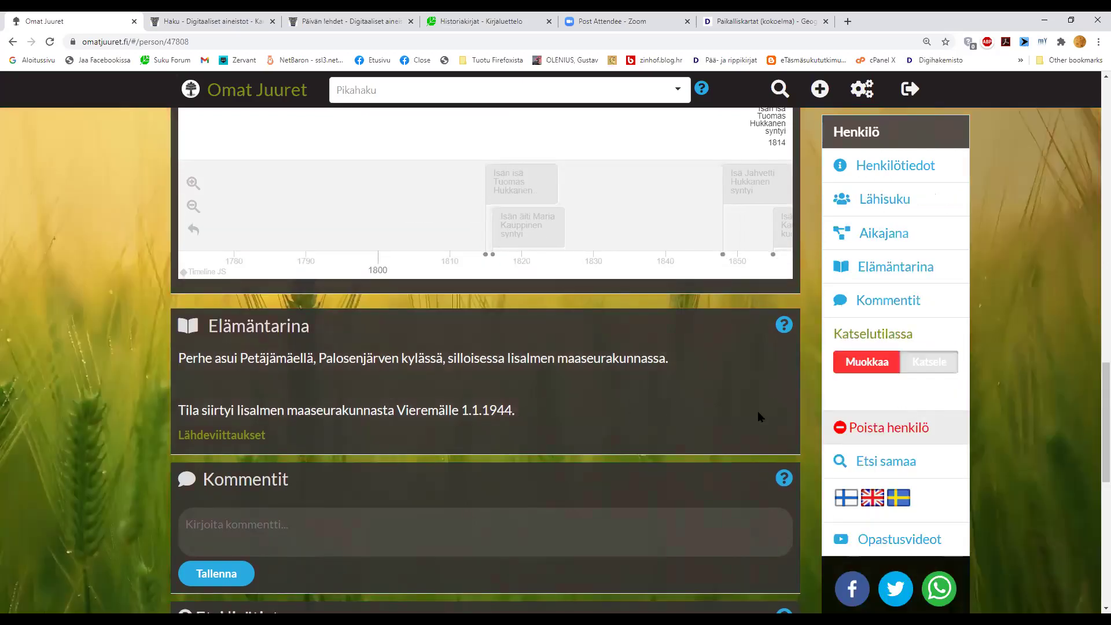
click(867, 364)
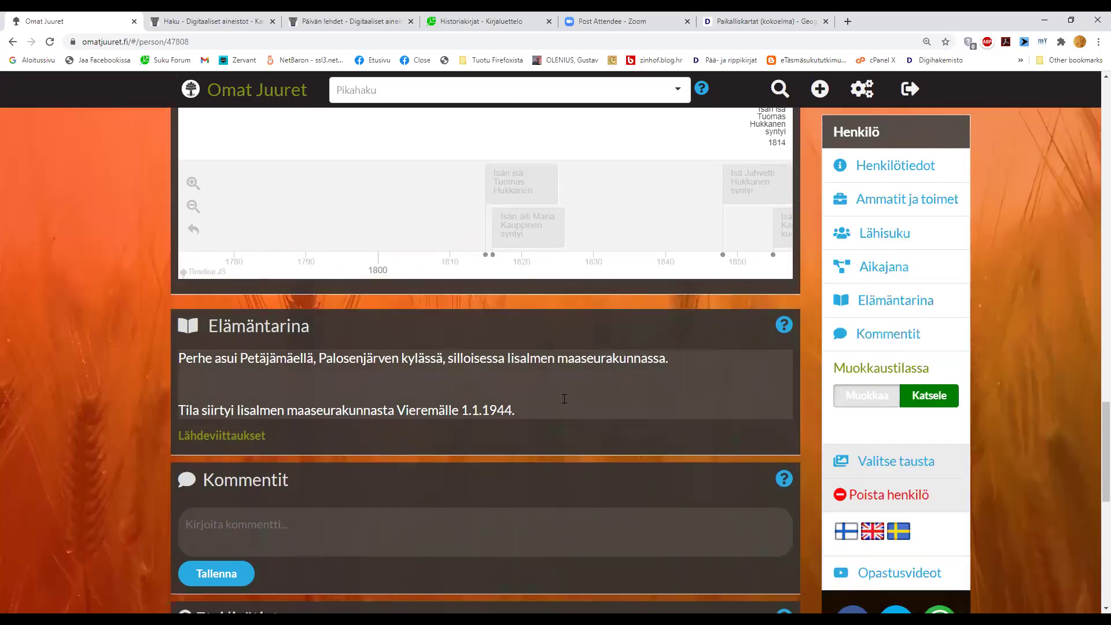
click(688, 363)
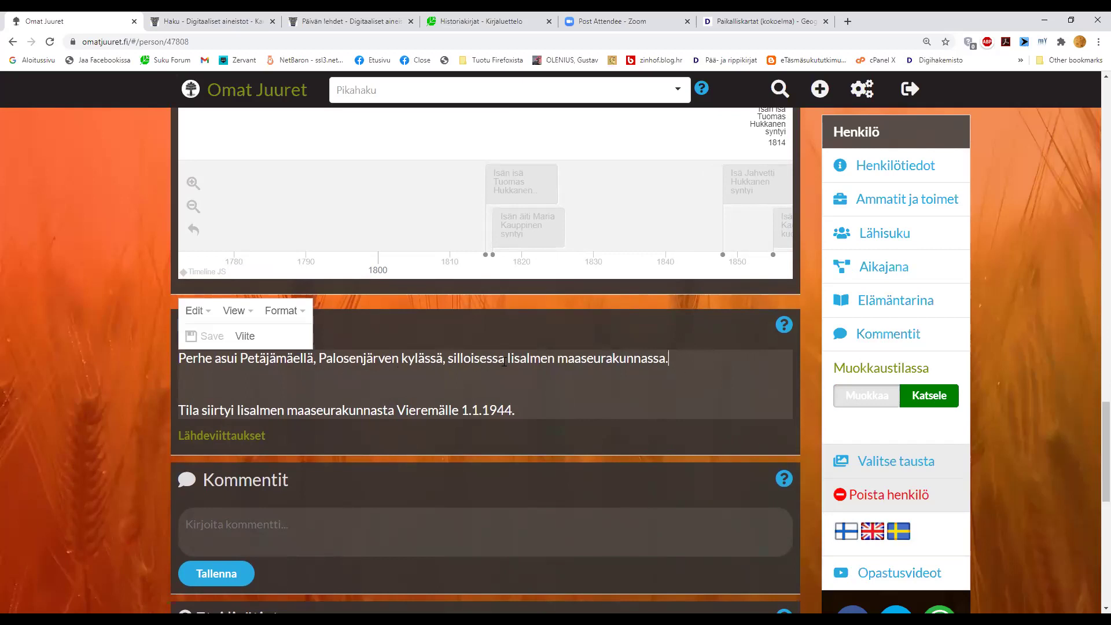
- Insert source reference 'Iisalmen msrk:n RK 1900-1909, s. 1127' into the first life-story sentence
click(245, 336)
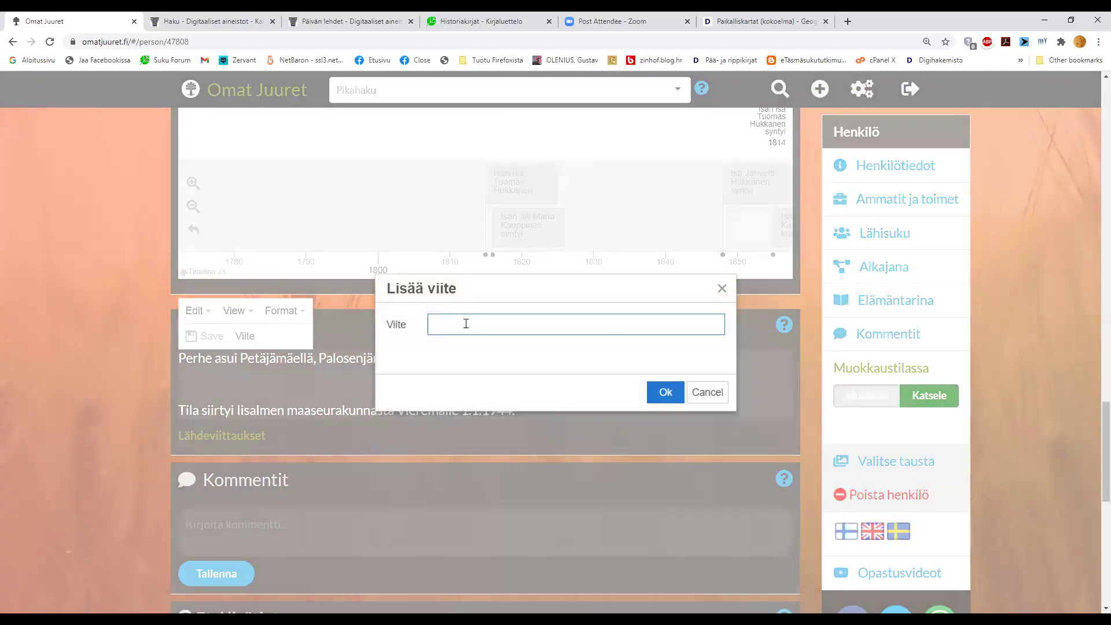
text(Ri)
text(i)
key(BackSpace)
key(BackSpace)
text(Iisalm)
key(BackSpace)
text(lmen m)
text(srk:n R)
text(K )
text(18)
key(BackSpace)
text(900-1909, s)
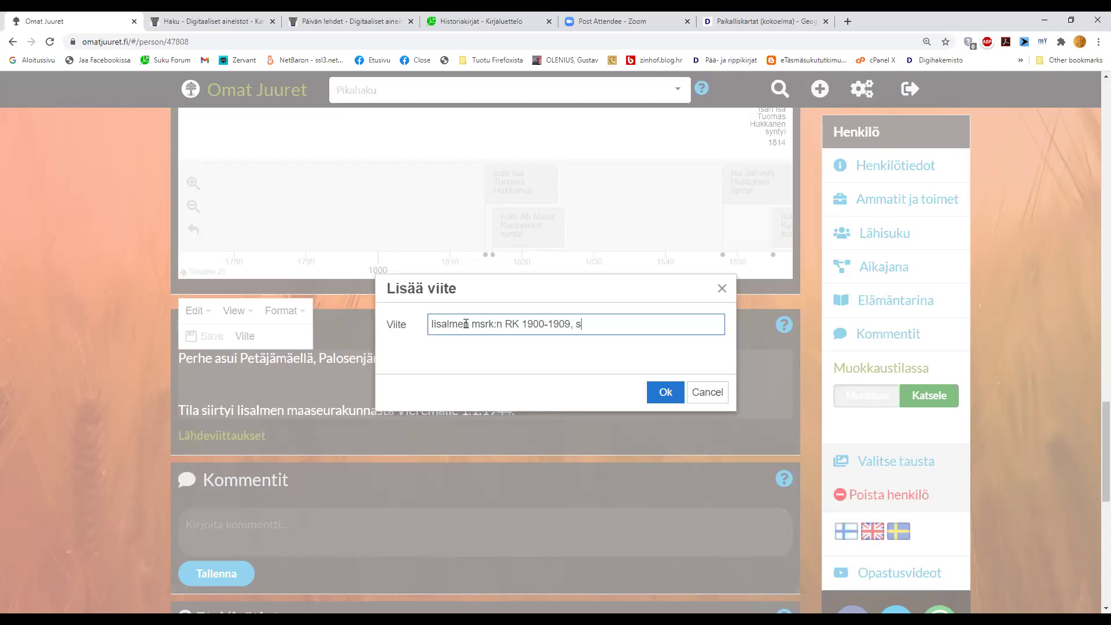
text(. 7)
key(BackSpace)
text(12)
key(BackSpace)
text(127)
click(660, 395)
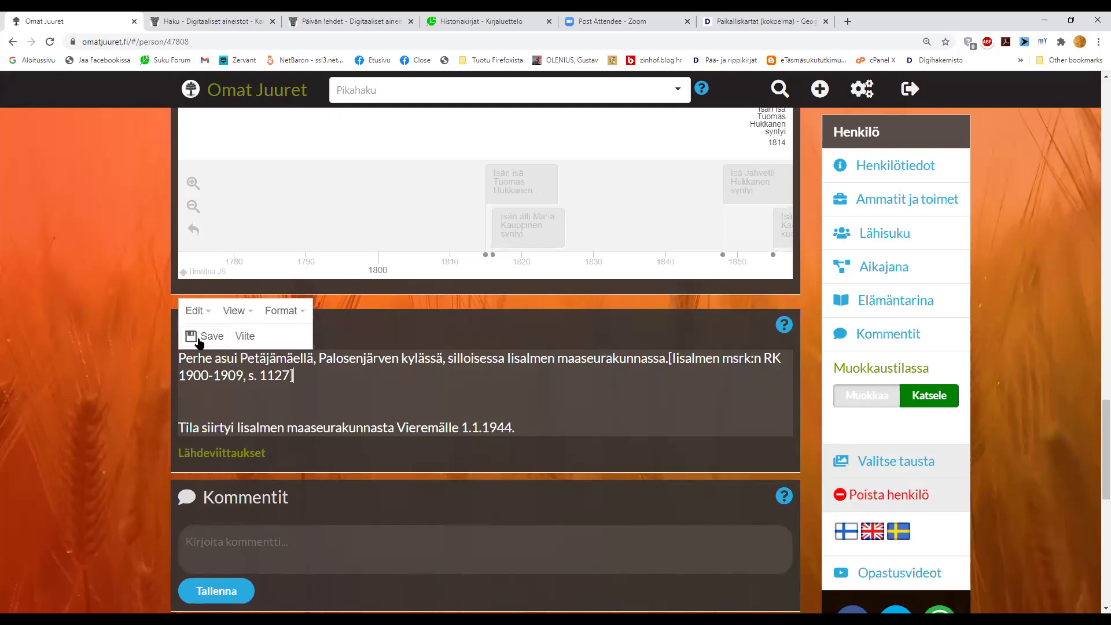
- Save the life story with its citation and switch the page to view mode
click(197, 337)
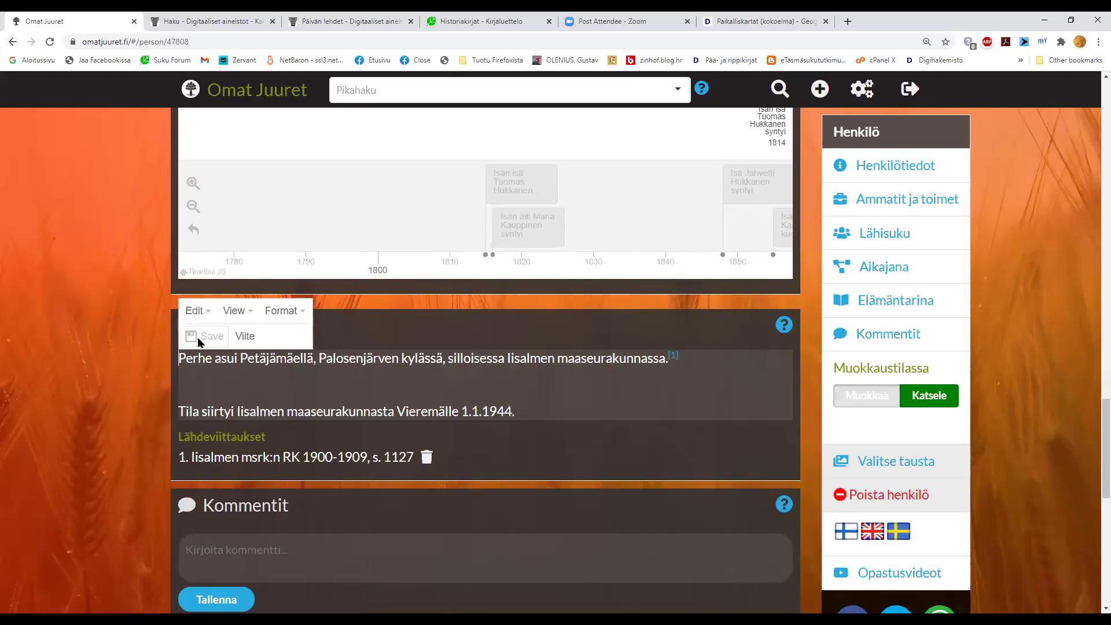
drag(179, 360, 448, 361)
click(654, 390)
click(912, 403)
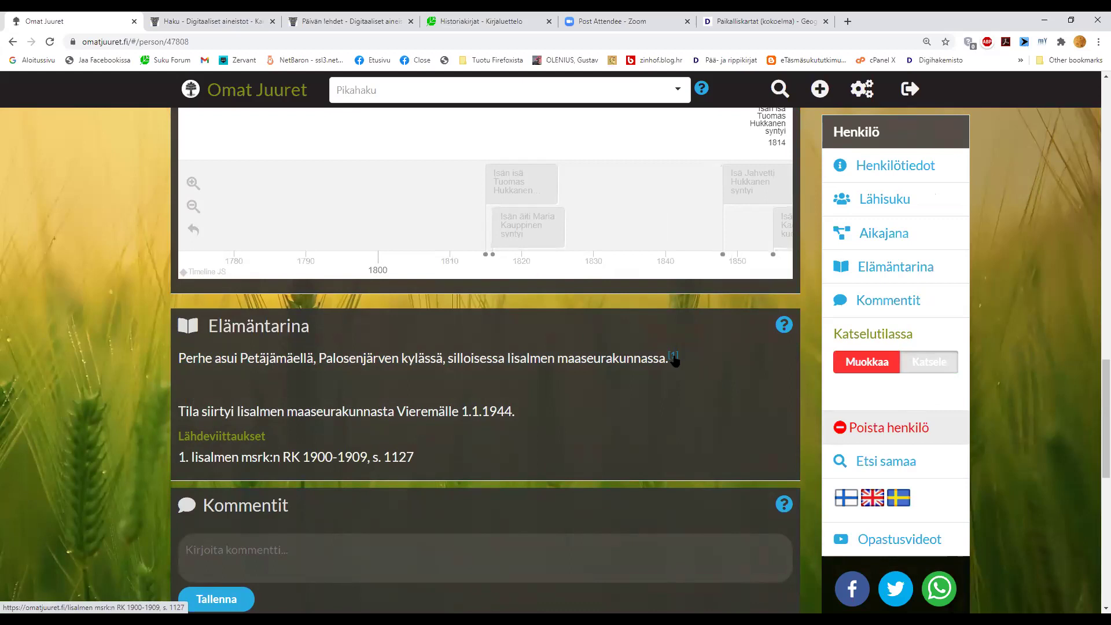
- Follow the [1] footnote link, return to the person page, and resume editing after the Vieremä sentence
click(673, 356)
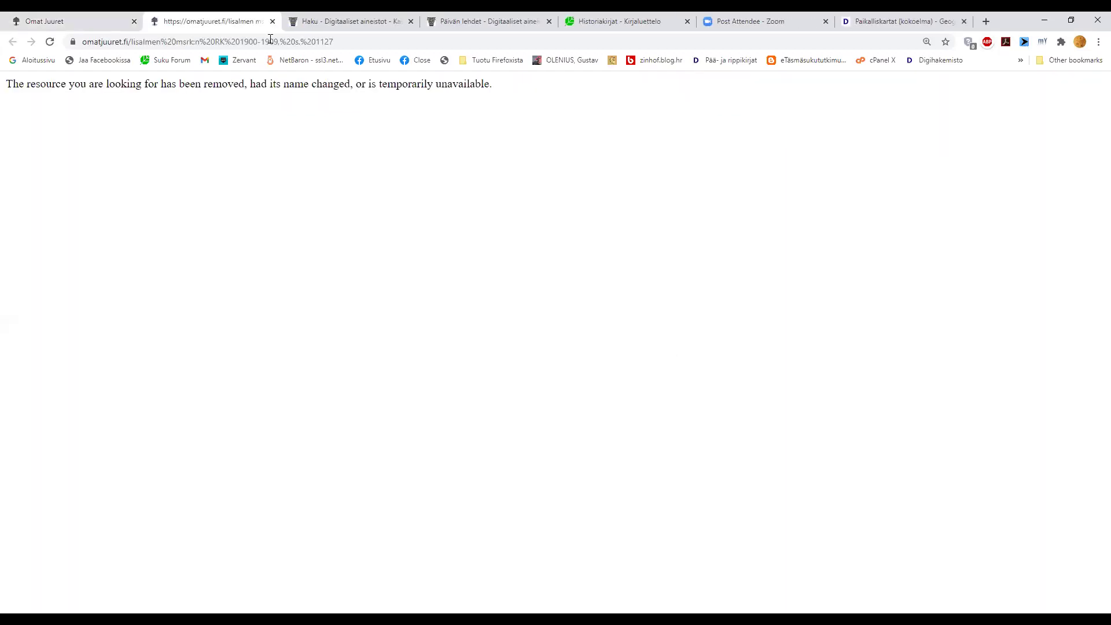
click(96, 29)
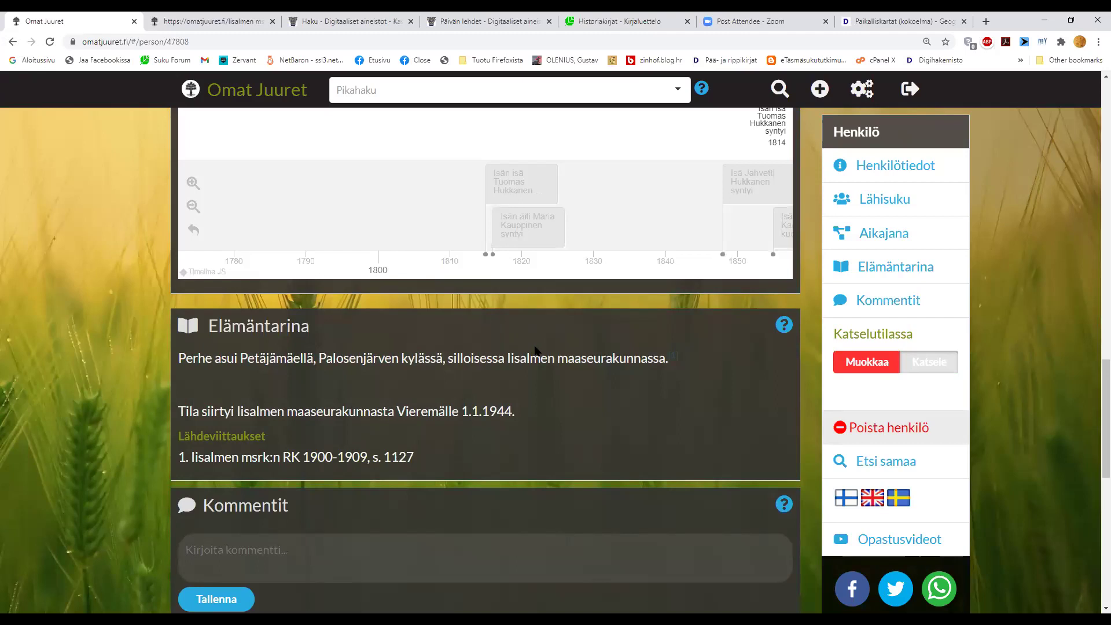
drag(685, 353, 669, 351)
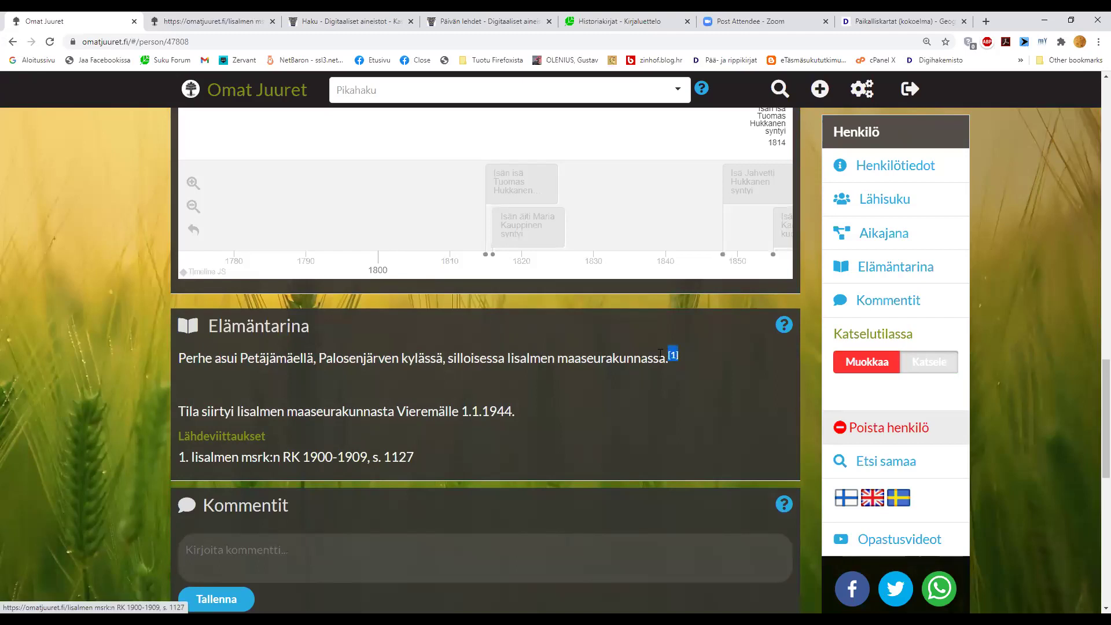
drag(416, 457, 178, 470)
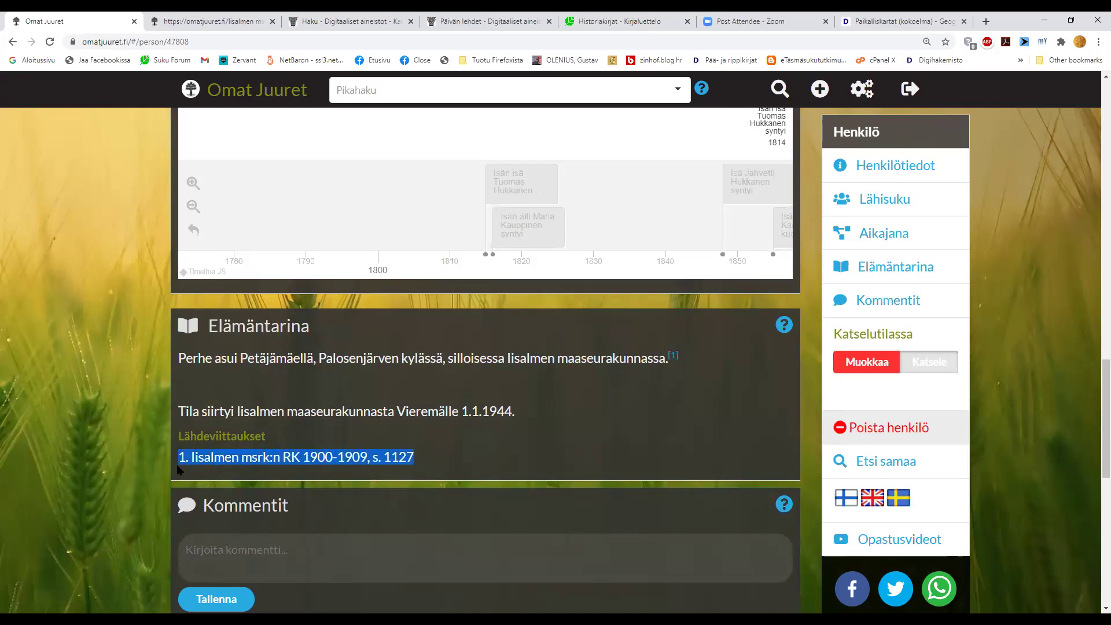
click(879, 369)
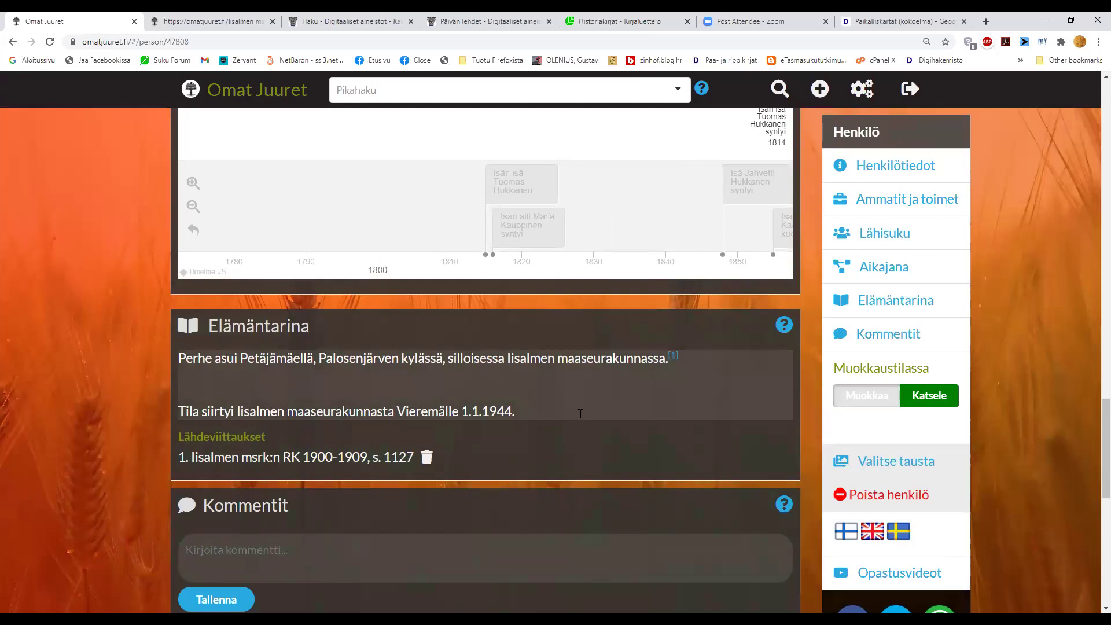
click(580, 413)
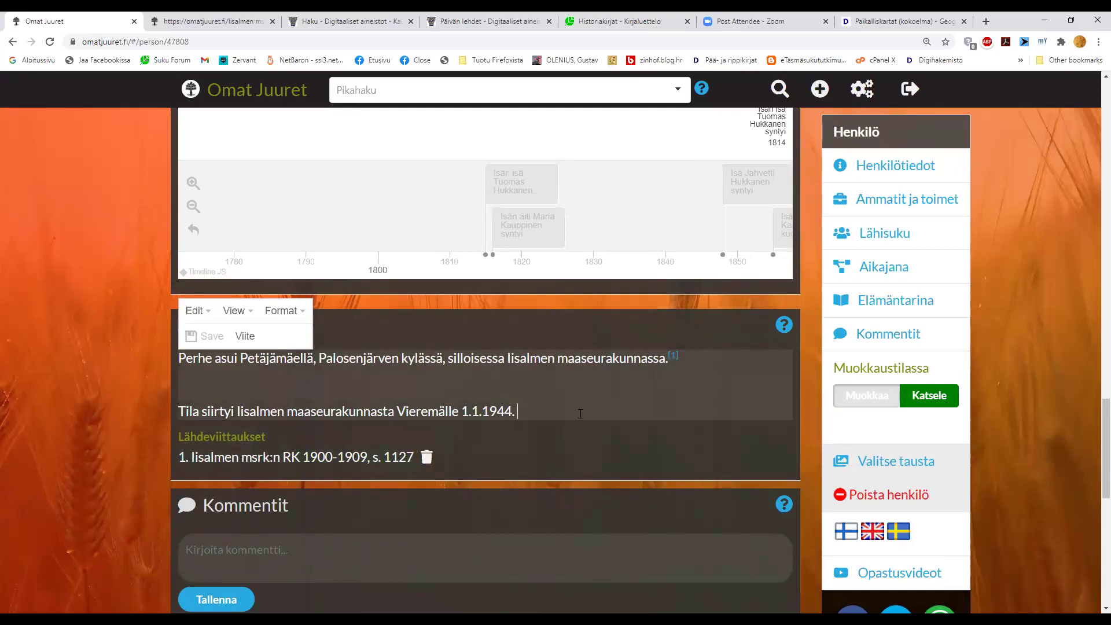
- Insert source reference 'Sisäasianministeriön päätös 1.1.1944, s. 842' after the Vieremä sentence
click(244, 335)
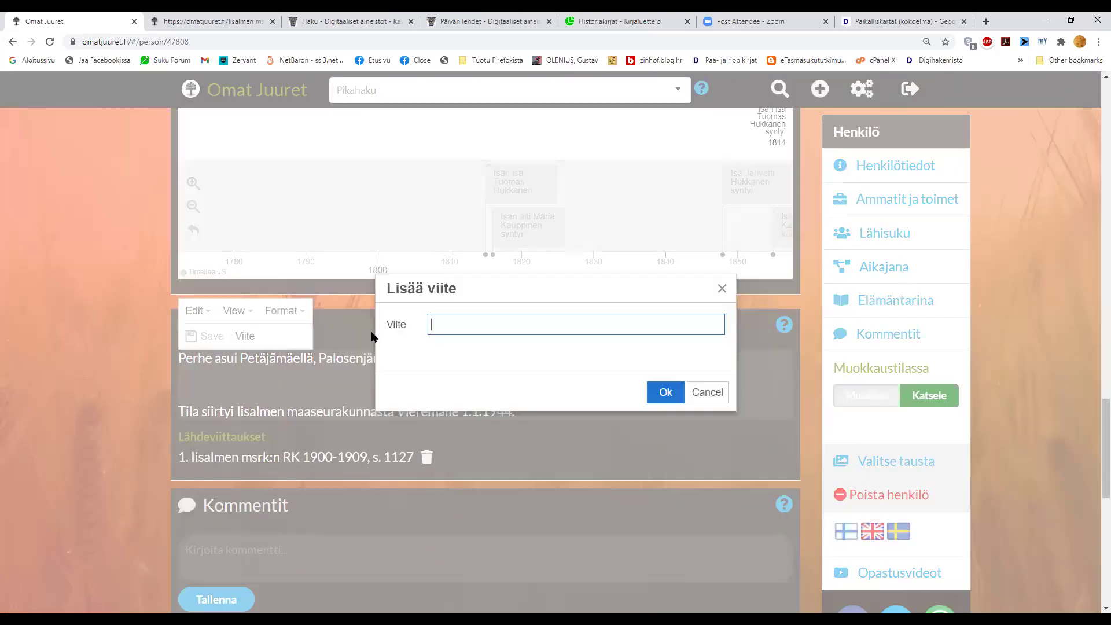
text(Sisäasianministerio)
key(BackSpace)
key(BackSpace)
text(iön päätos)
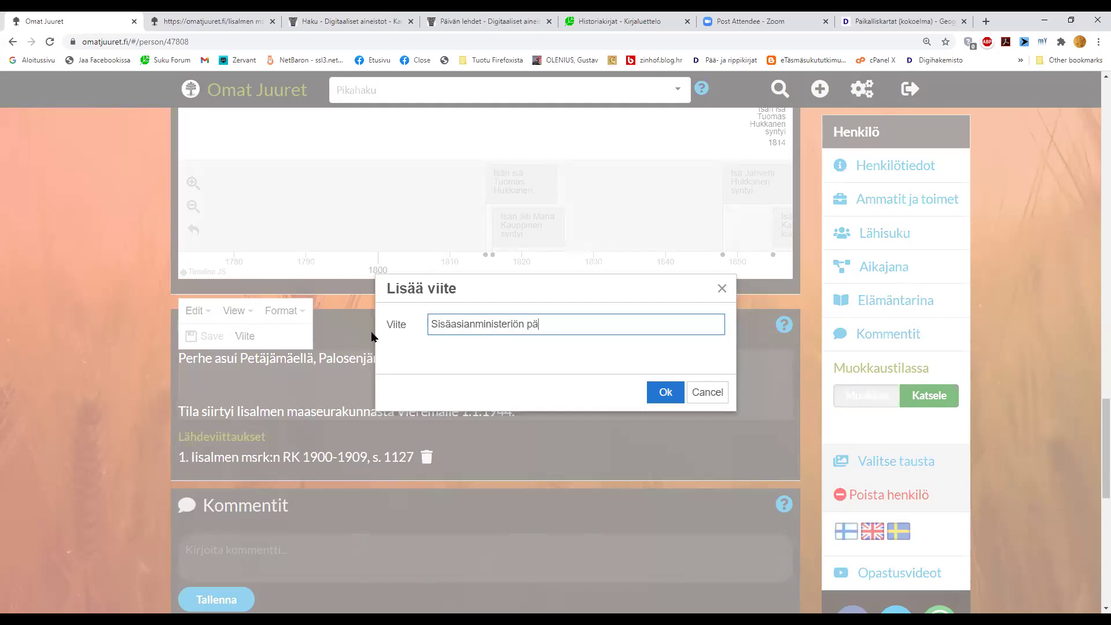
key(BackSpace)
key(BackSpace)
text(ös 1.1.1984)
key(BackSpace)
key(BackSpace)
text(44)
text(, s. )
text(8421)
key(BackSpace)
click(665, 393)
- Save the life story with the second citation and return to view mode
click(211, 338)
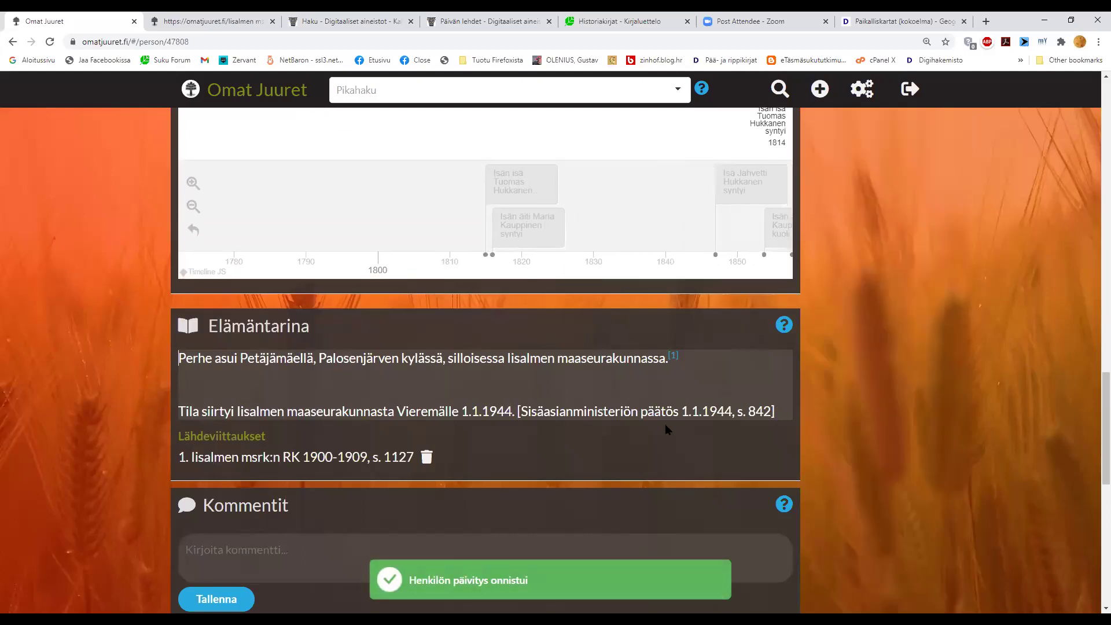
mouse_move(908, 423)
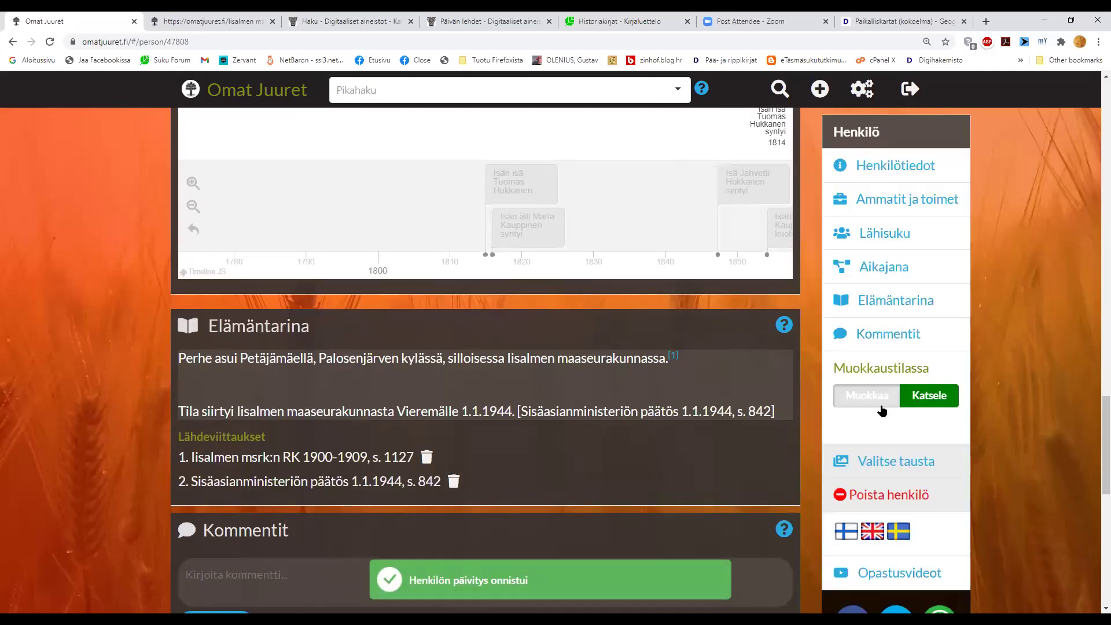
click(881, 405)
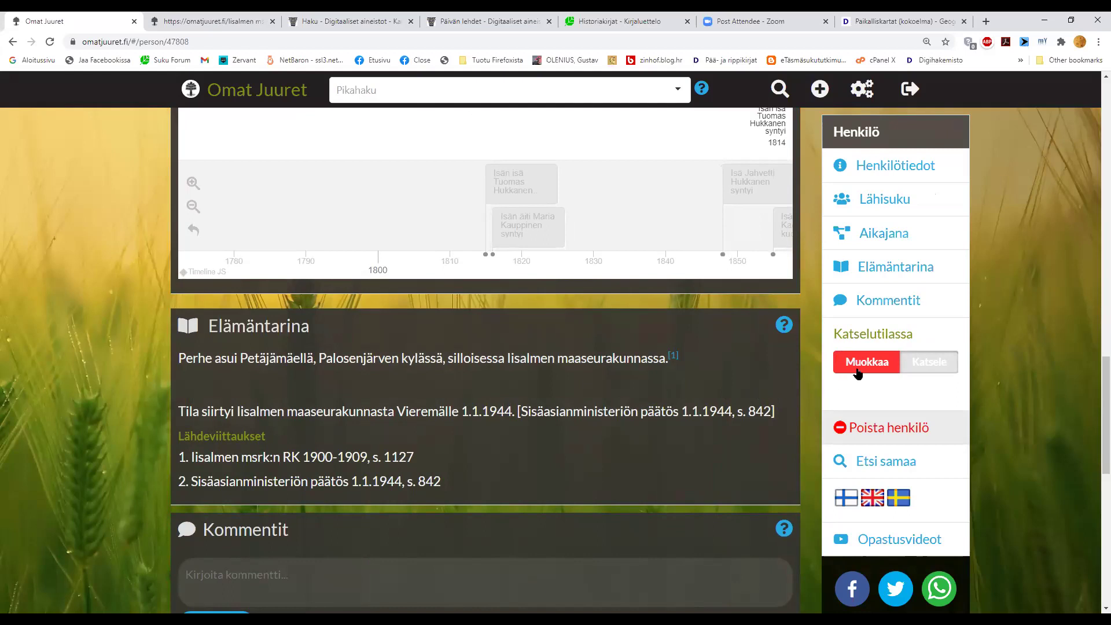
- In edit mode, delete source 2 from the sources list and confirm Yes
click(858, 373)
drag(775, 411, 519, 417)
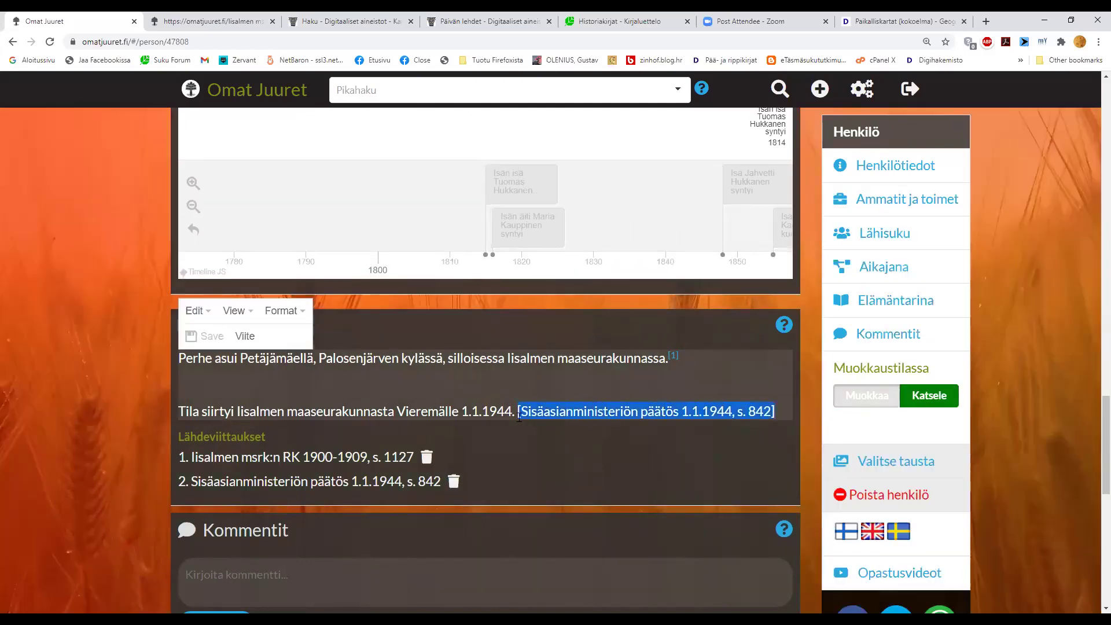
click(444, 394)
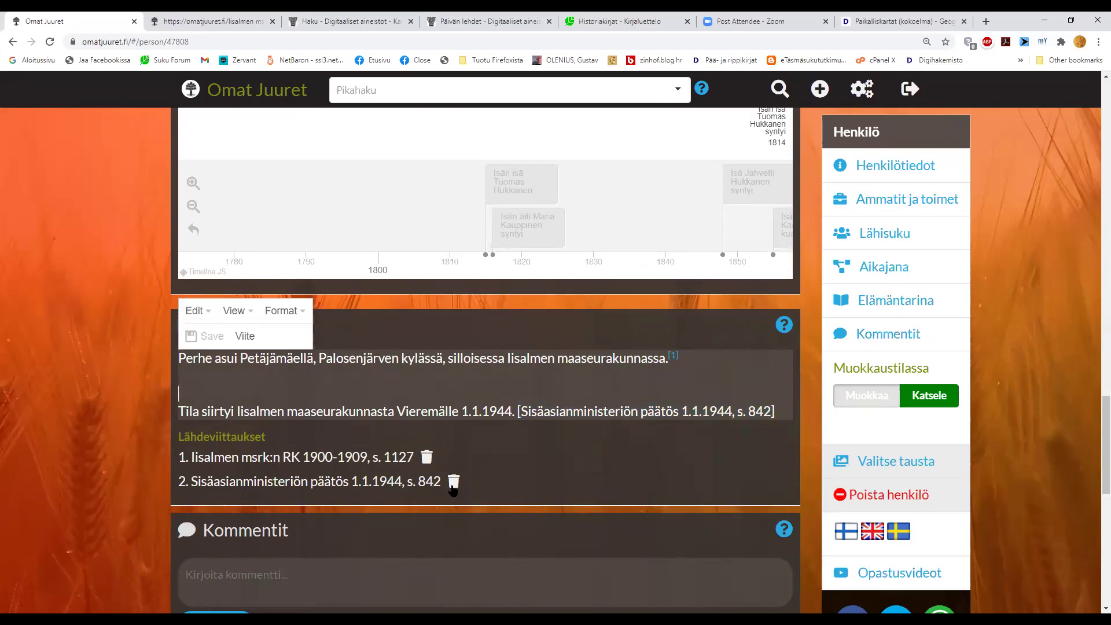
click(453, 483)
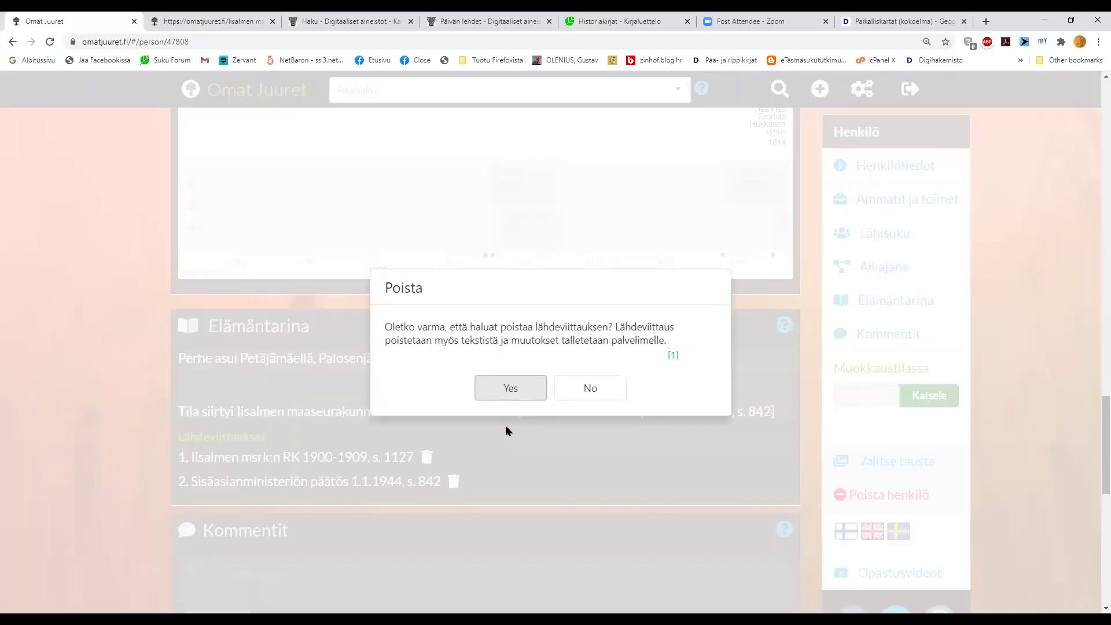
click(531, 392)
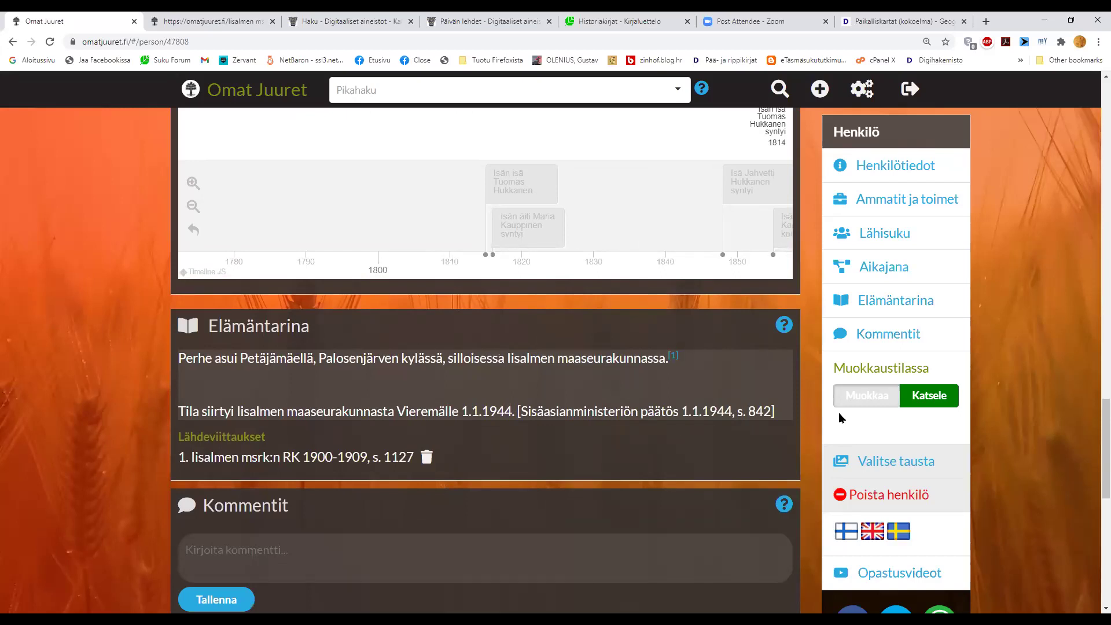
- Erase the leftover bracketed citation text from the end of the Vieremä sentence
double_click(717, 407)
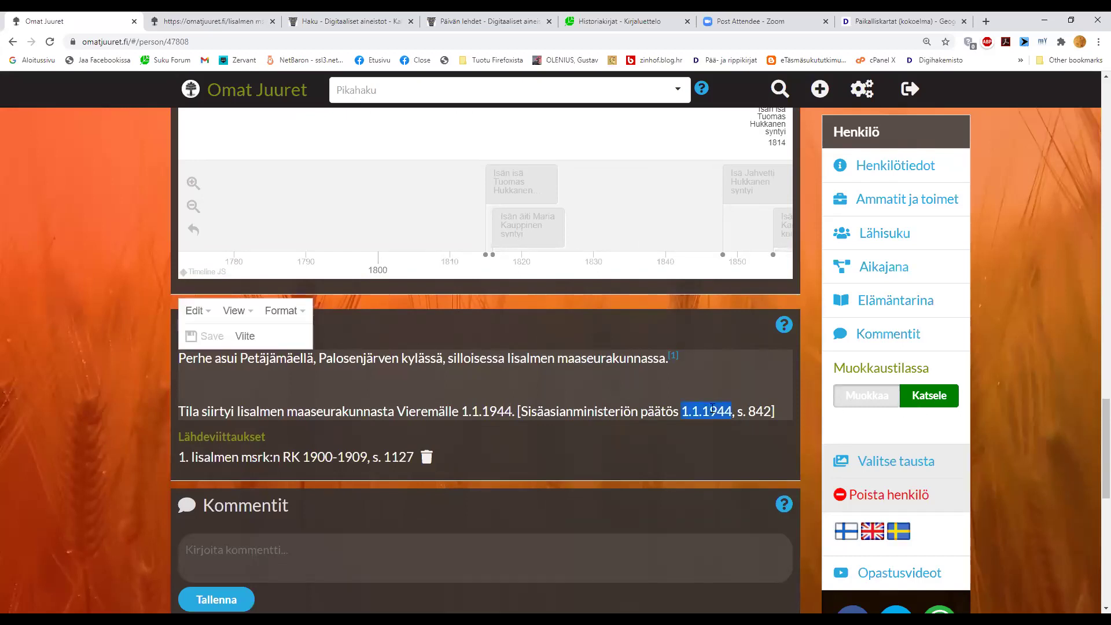
key(shift+End)
key(Delete)
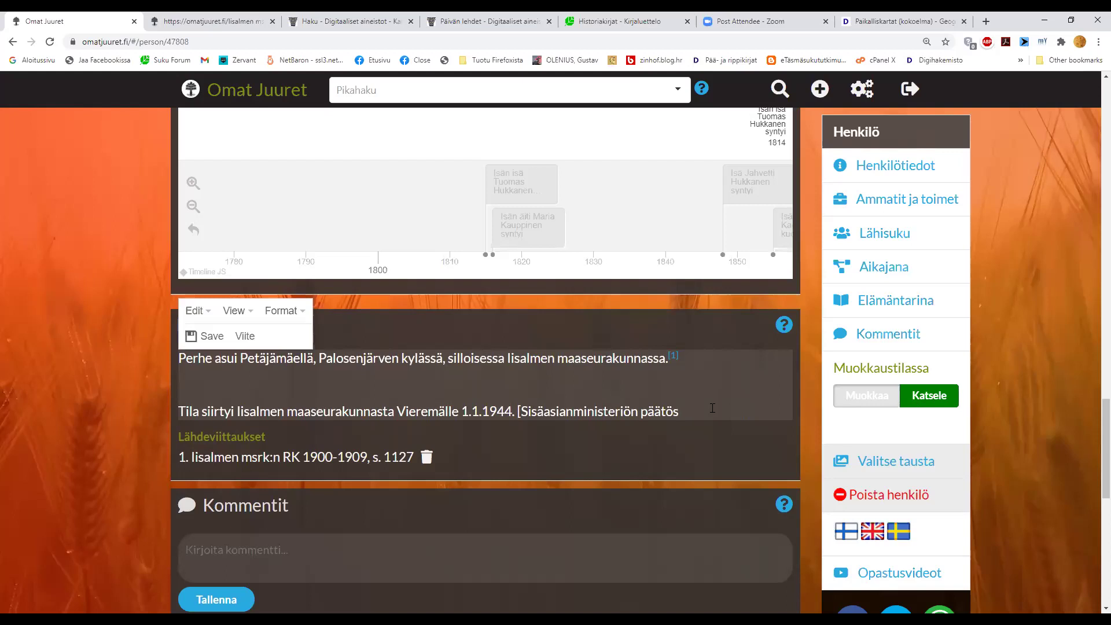
key(BackSpace)
key(BackSpace)
key(BackSpace)
key(BackSpace)
key(BackSpace)
key(BackSpace)
key(BackSpace)
key(BackSpace)
key(BackSpace)
key(BackSpace)
key(BackSpace)
key(BackSpace)
key(BackSpace)
key(BackSpace)
key(BackSpace)
key(BackSpace)
key(BackSpace)
key(BackSpace)
key(BackSpace)
key(BackSpace)
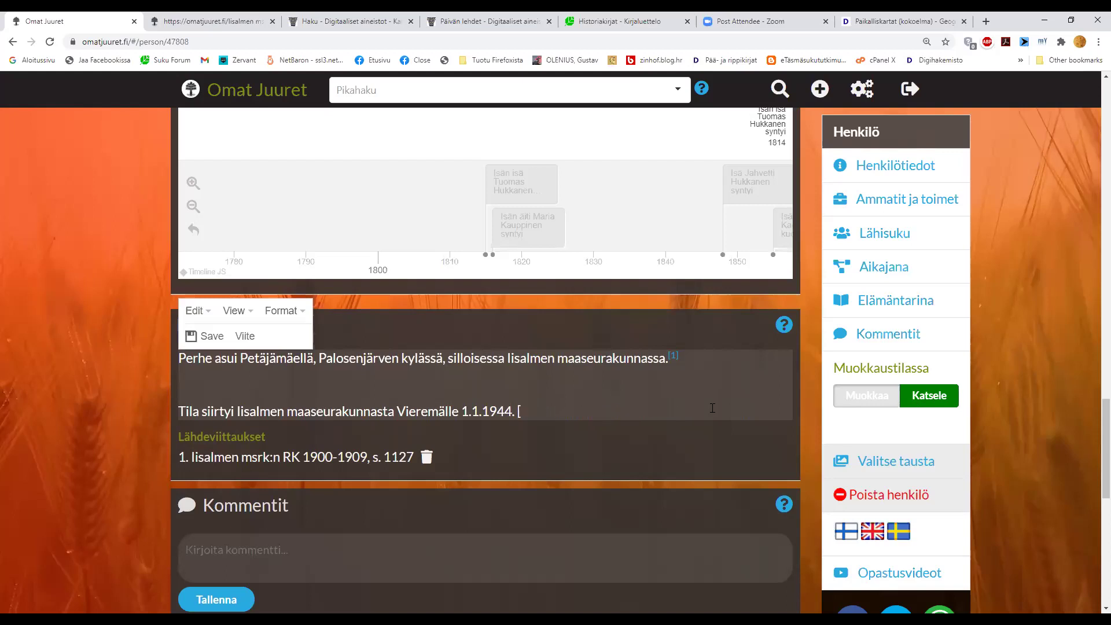
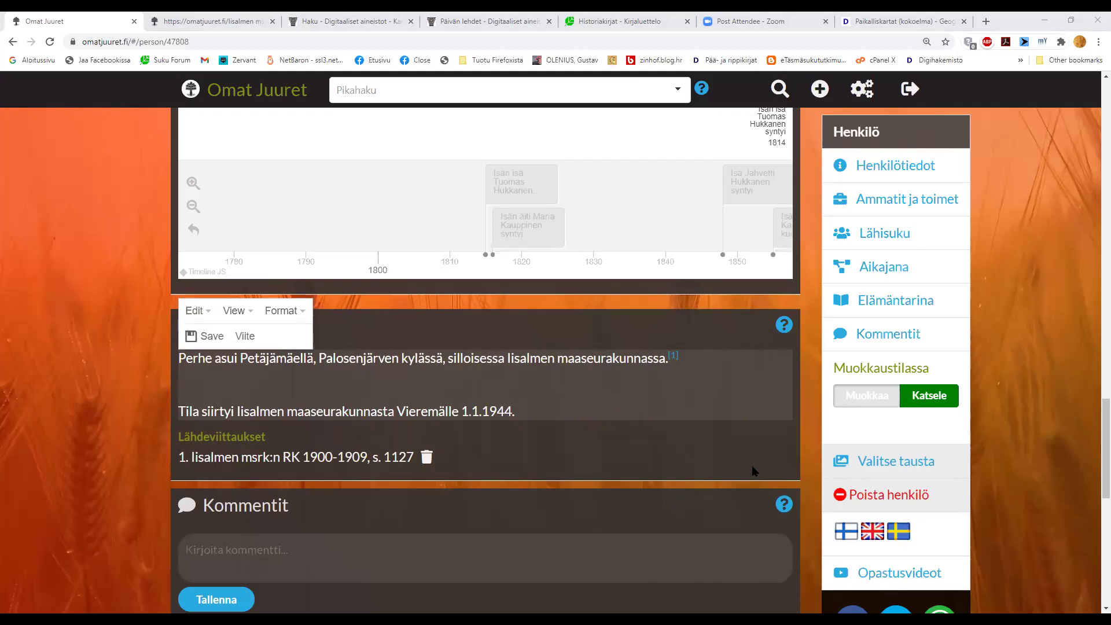
- Go to the Digihakemisto site via the address bar
click(494, 24)
key(ctrl+l)
text(digi)
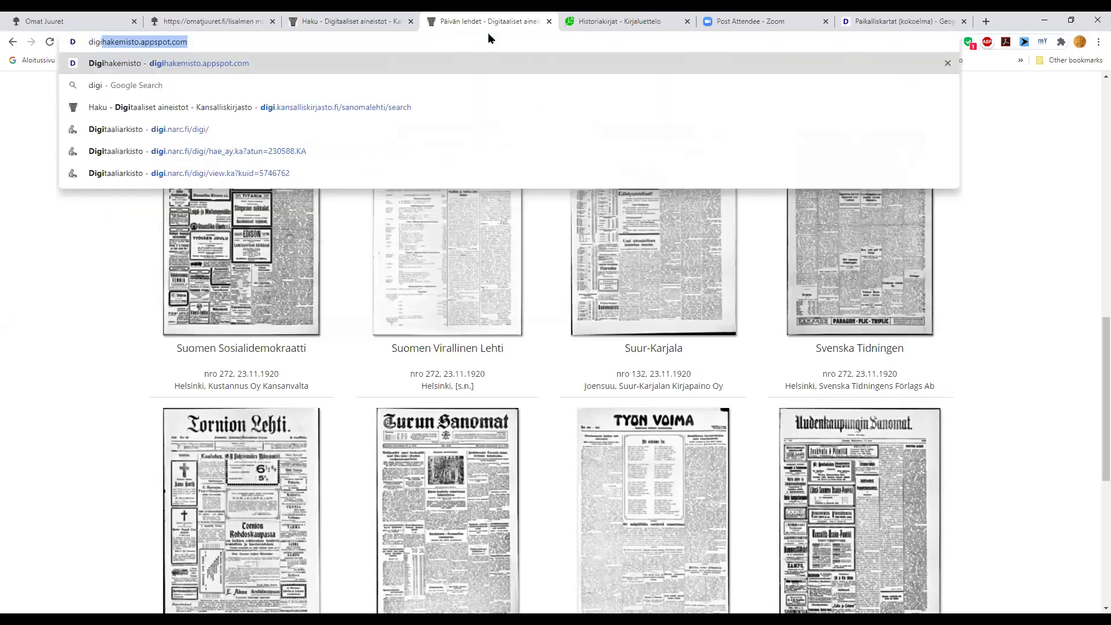
key(Return)
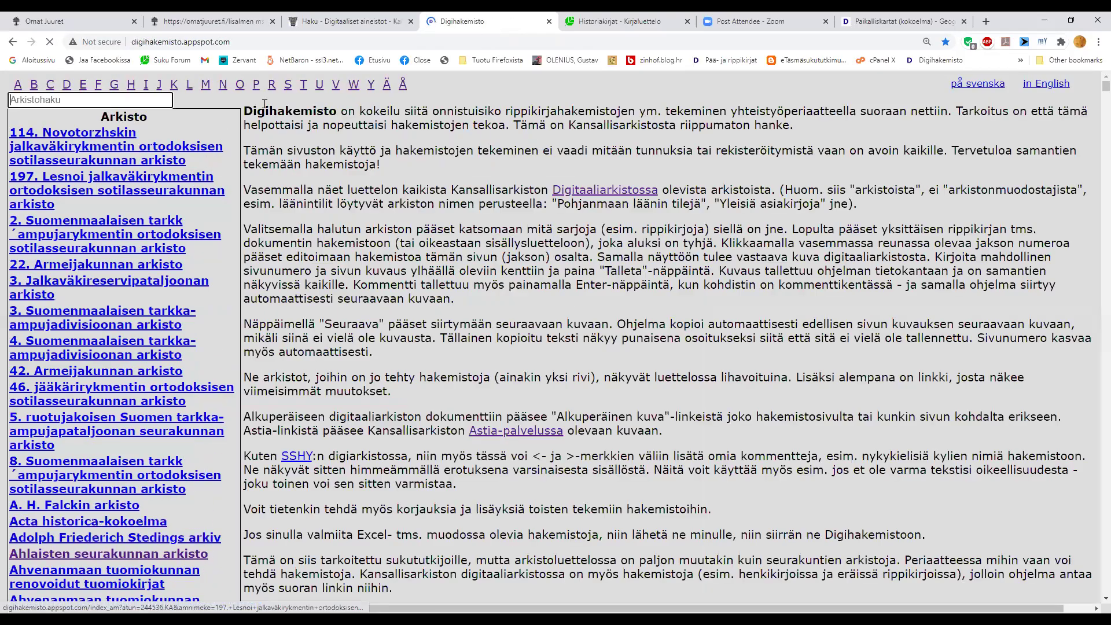
- Open Alatornion seurakunnan arkisto > Rippikirjat > Rippikirja 1829-1837 (AI:14, I) page index
scroll(99, 389, down, 5)
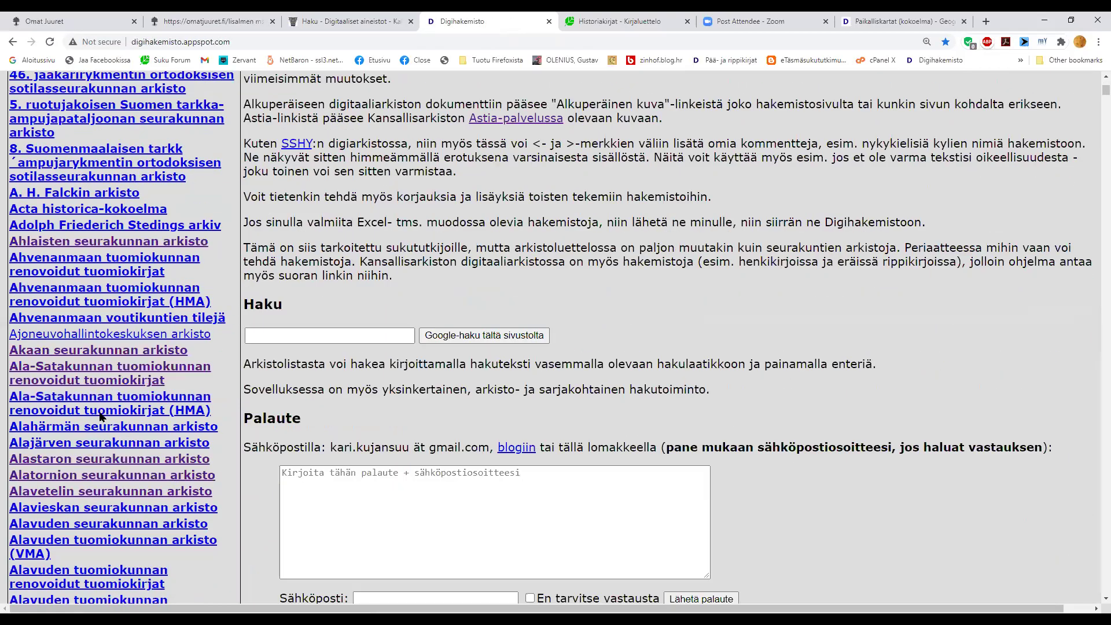
scroll(99, 415, down, 2)
click(81, 324)
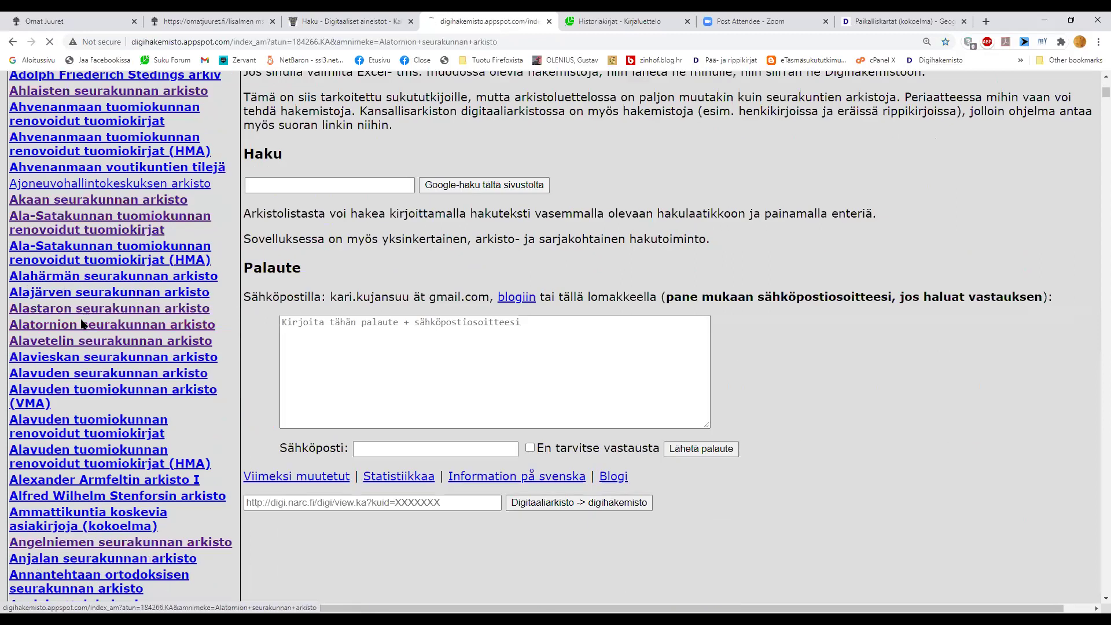
click(69, 343)
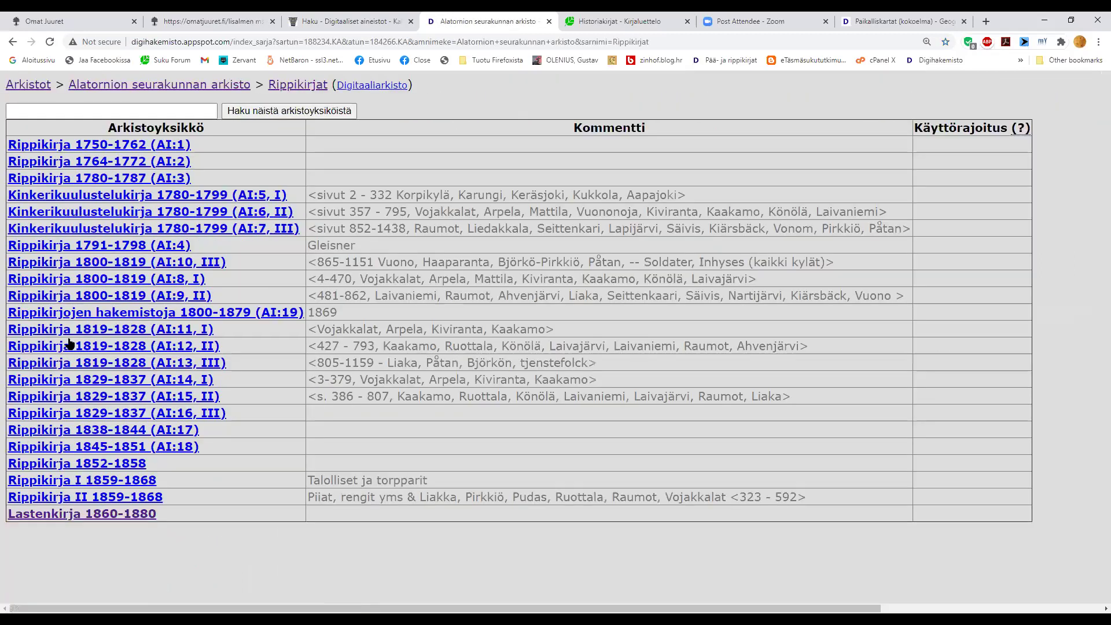
click(71, 382)
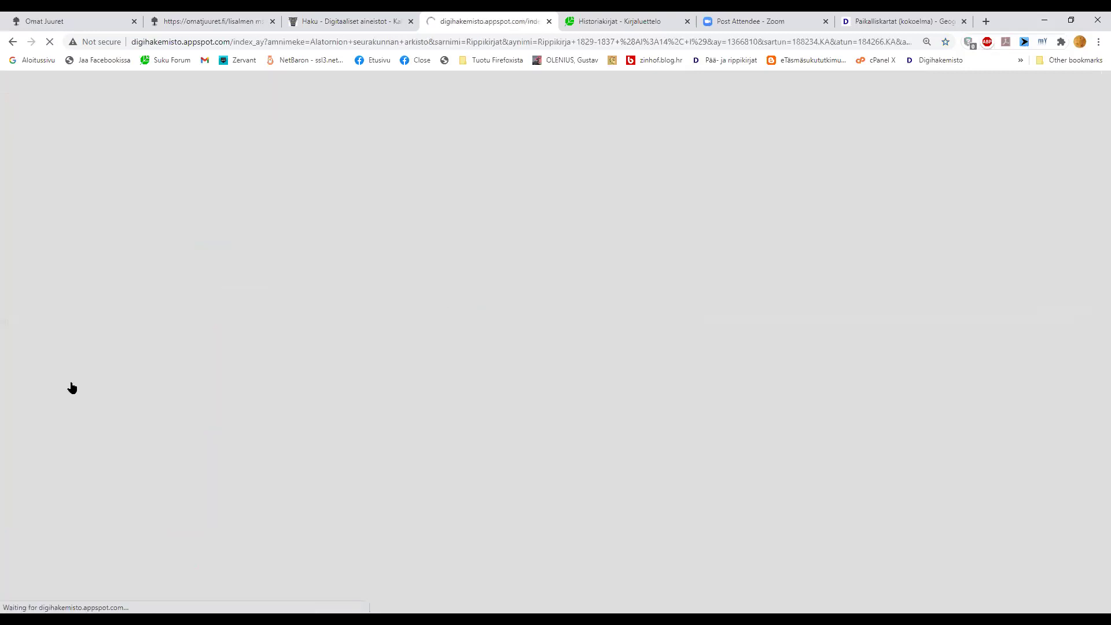
scroll(233, 440, down, 5)
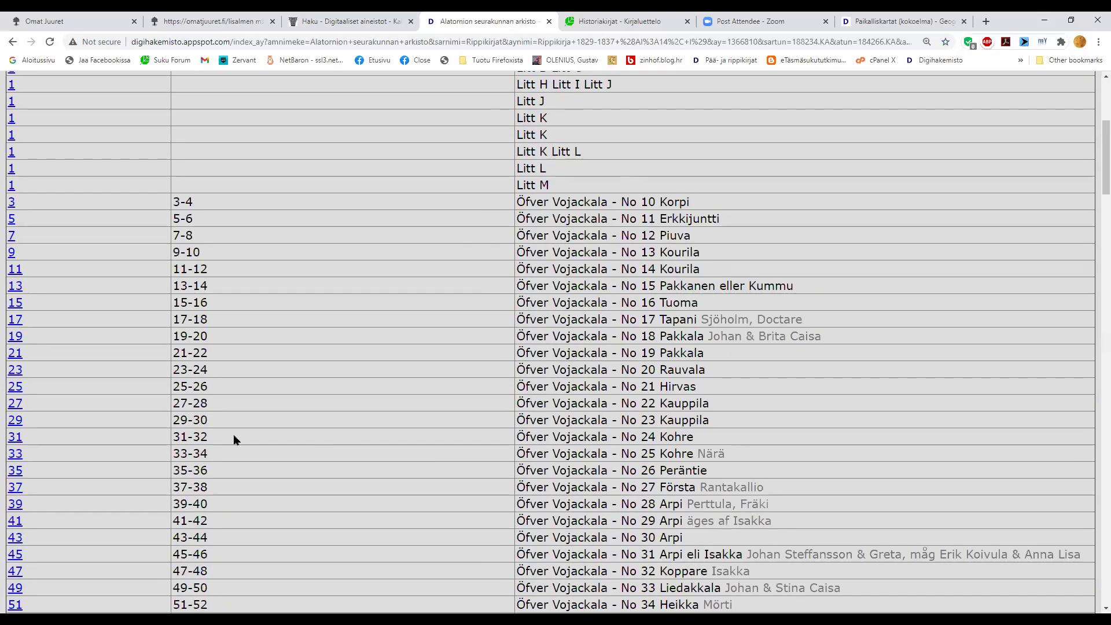
scroll(234, 439, down, 8)
- Open the page 81 scan of Över Vojackala and scroll to its top
click(14, 394)
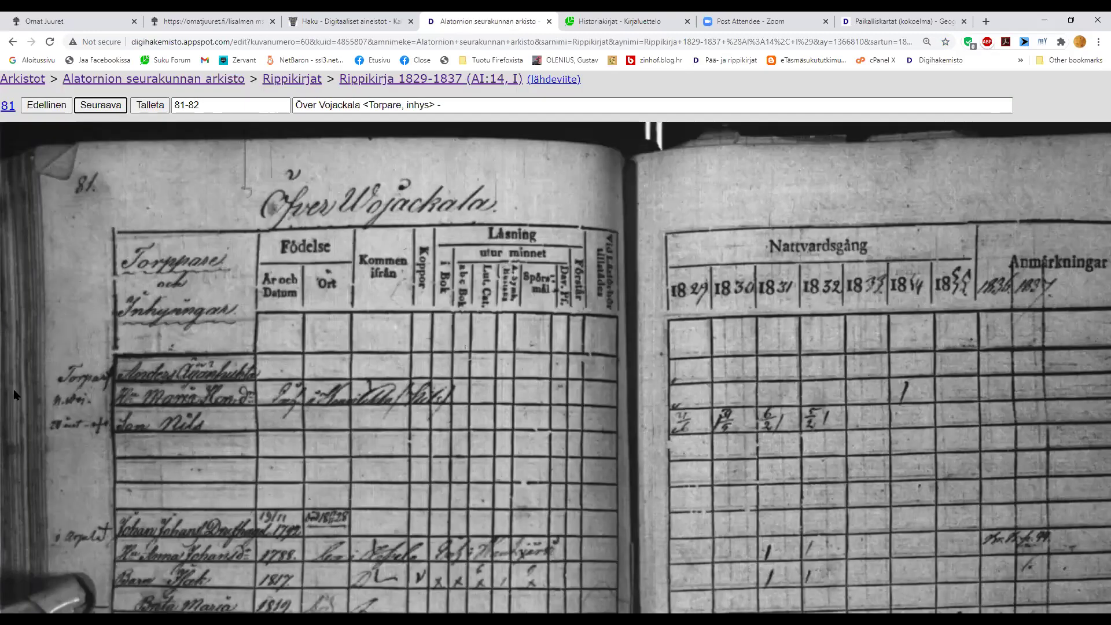
scroll(226, 400, up, 2)
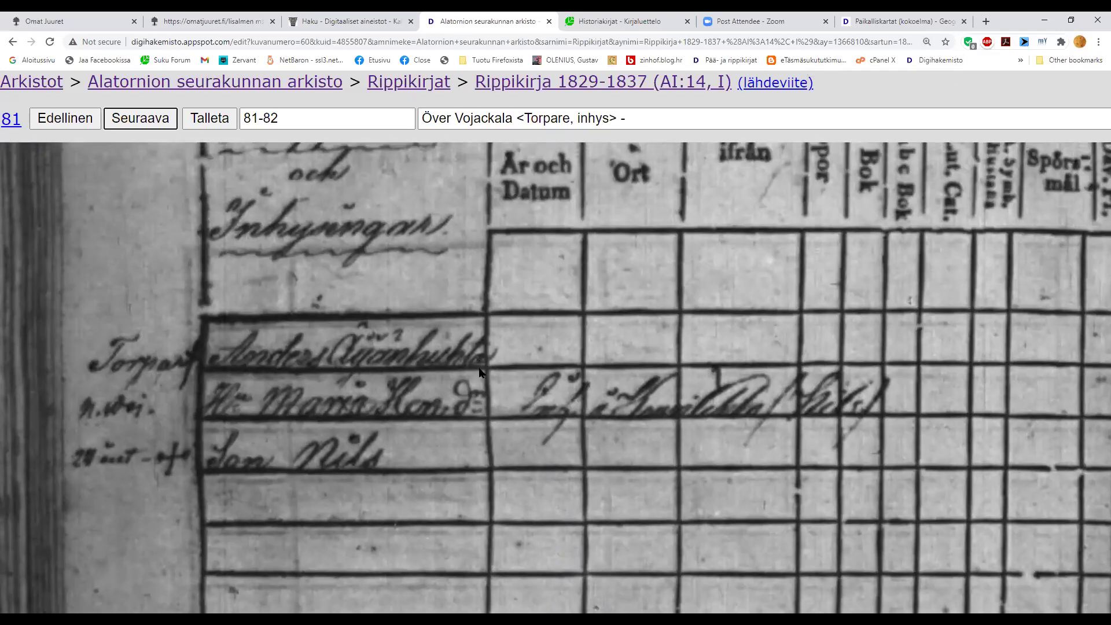
scroll(479, 354, up, 2)
scroll(428, 321, up, 2)
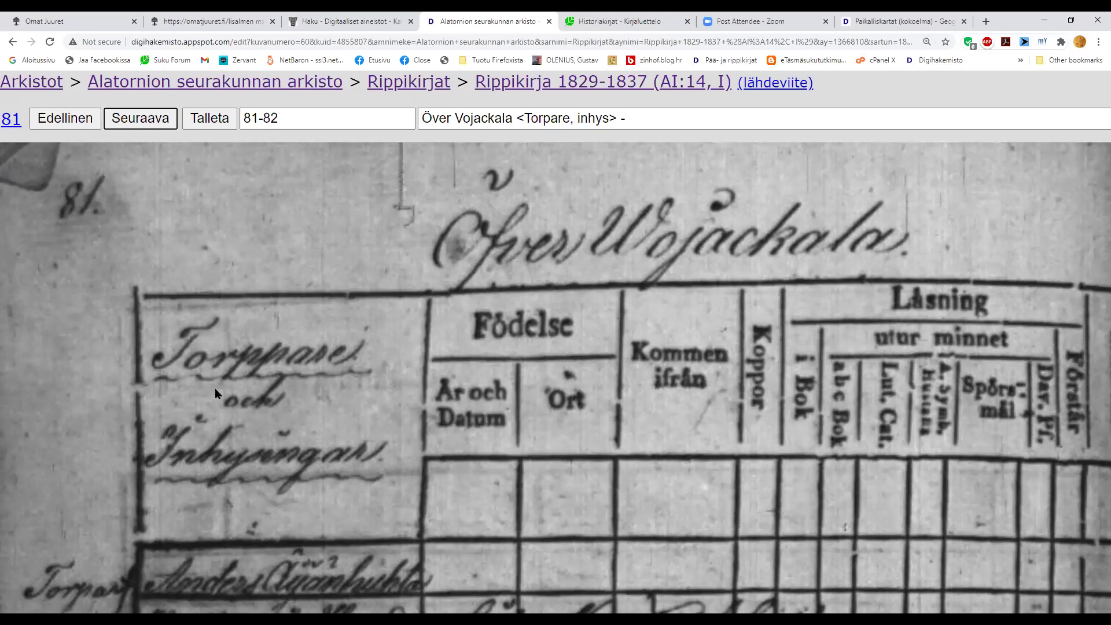
- Show the page 81-82 citation, move Kansallisarkisto to a new paragraph, delete the stray -;
click(756, 86)
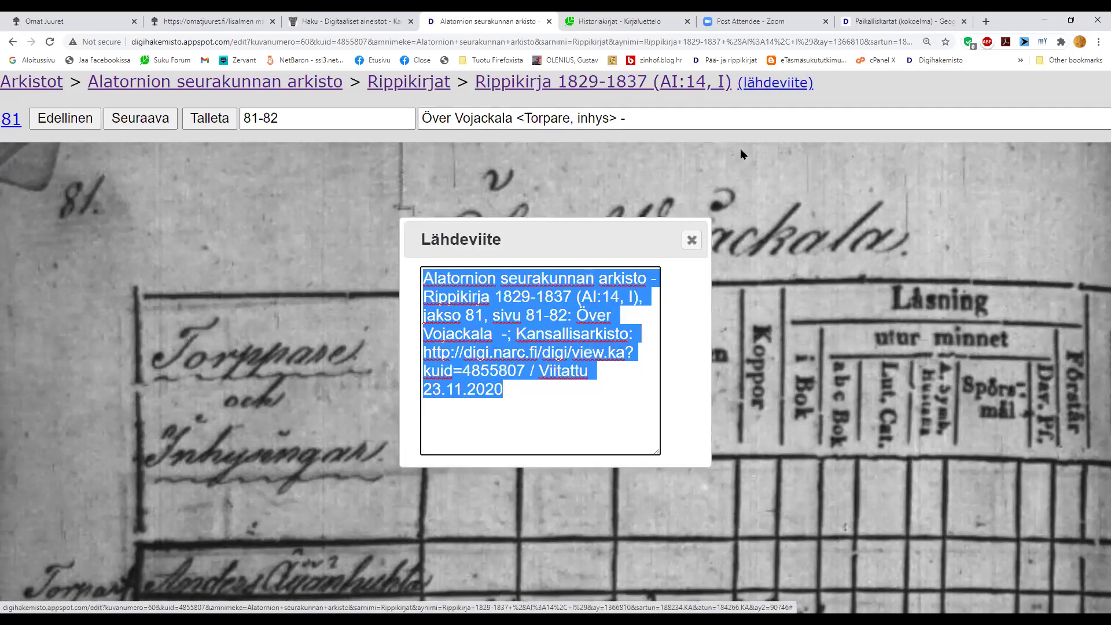
click(633, 314)
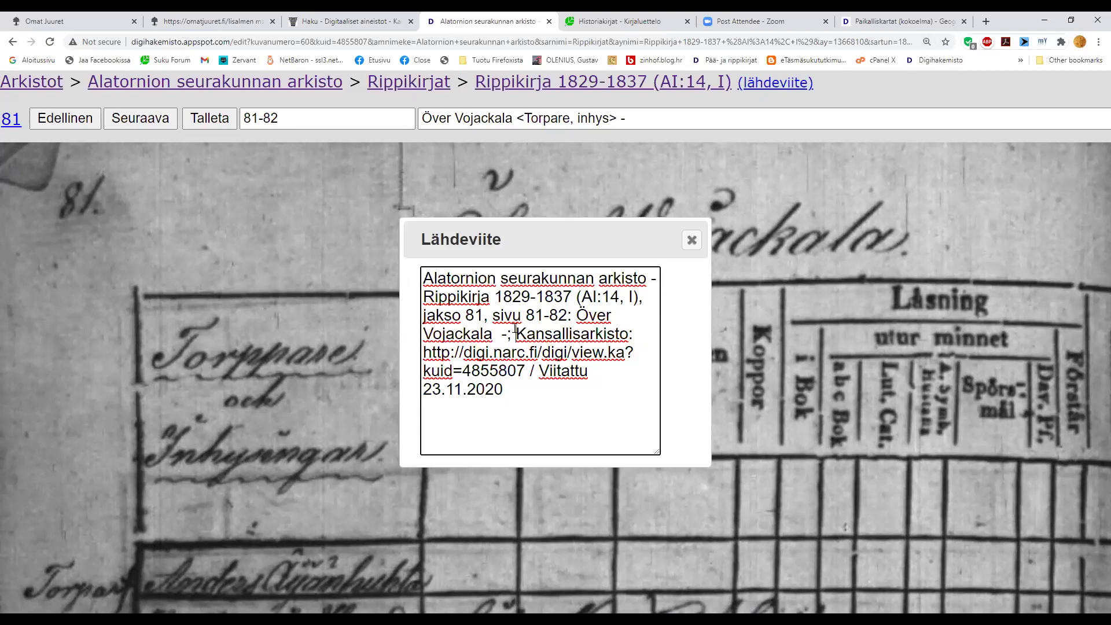
key(Return)
key(Return)
key(Return)
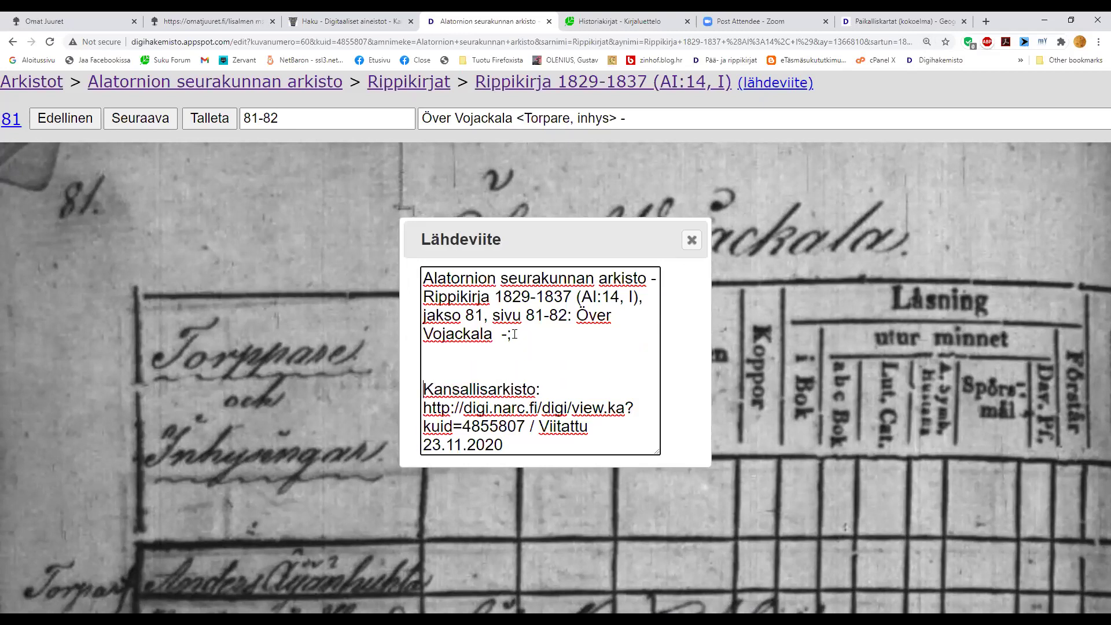
drag(514, 334, 501, 334)
key(Delete)
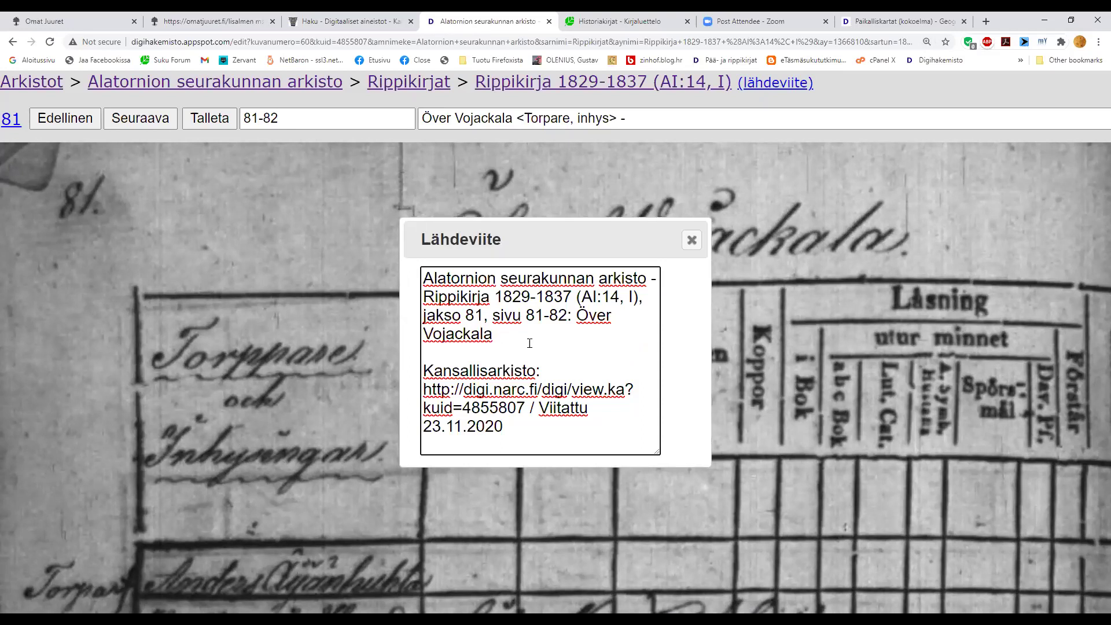
- Select the jakso 81 text, then the first citation paragraph and the Kansallisarkisto paragraph
drag(483, 316, 423, 317)
click(424, 316)
drag(490, 335, 427, 282)
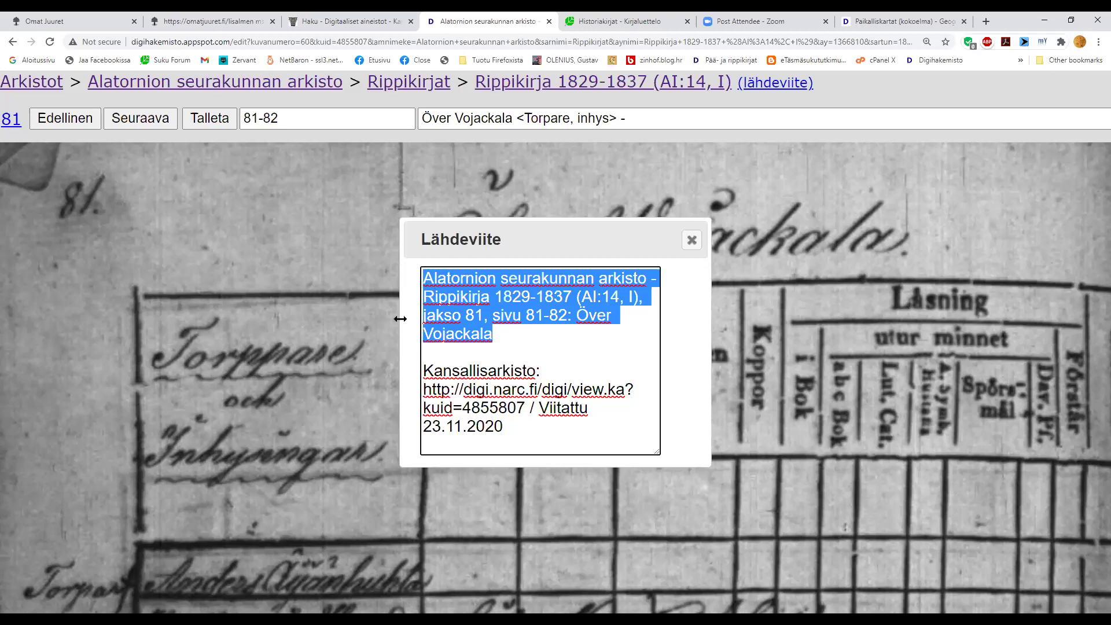
drag(505, 426, 523, 407)
click(424, 389)
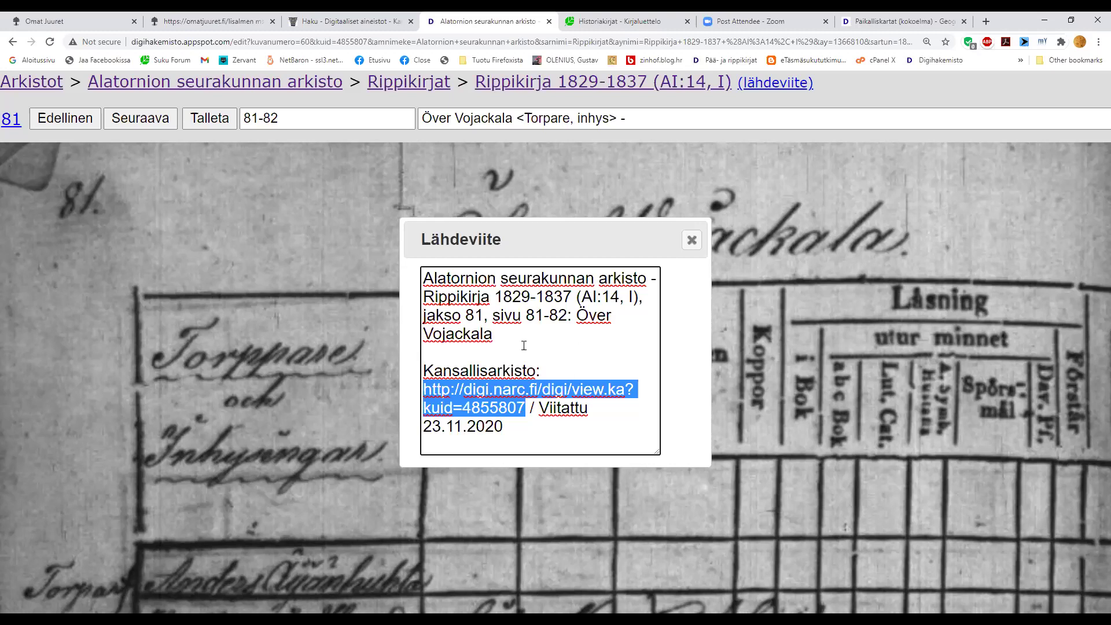
click(538, 408)
drag(538, 408, 558, 424)
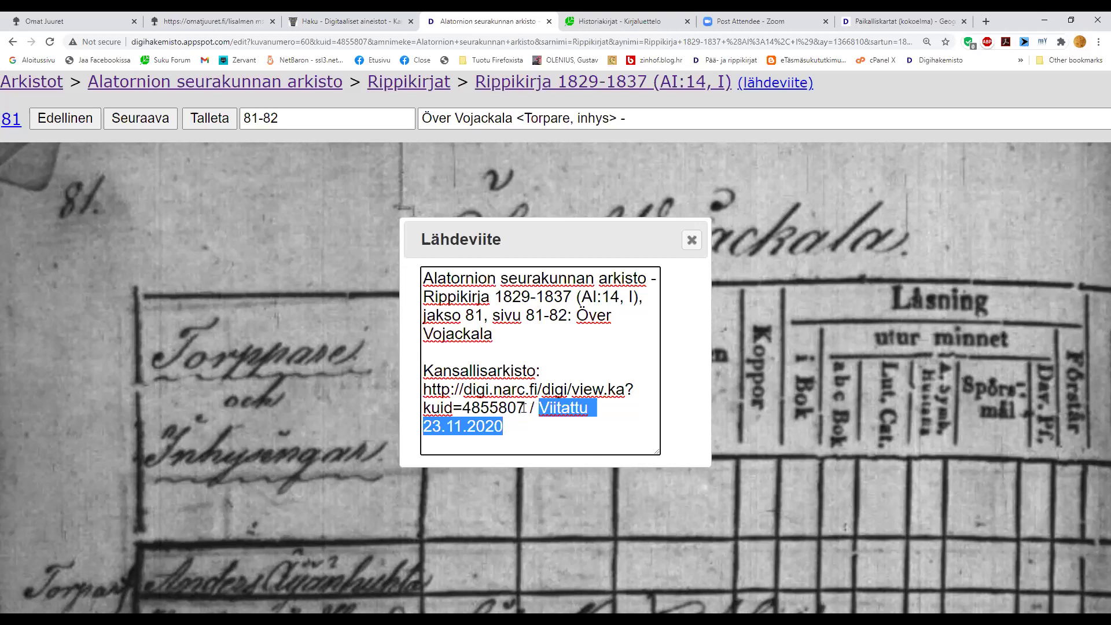
drag(524, 408, 424, 390)
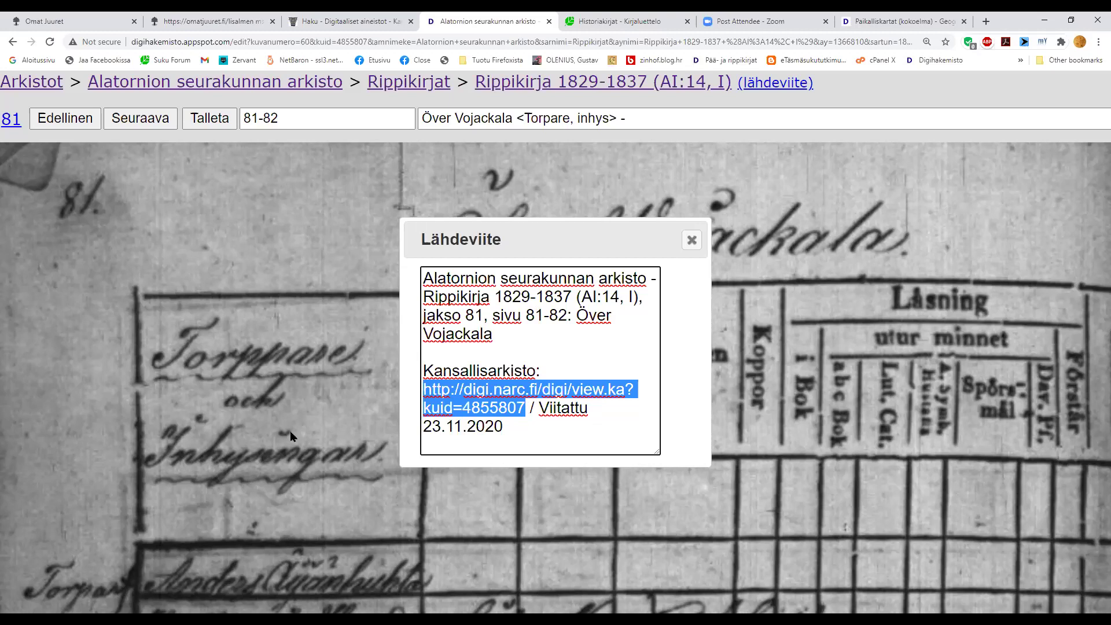
click(522, 352)
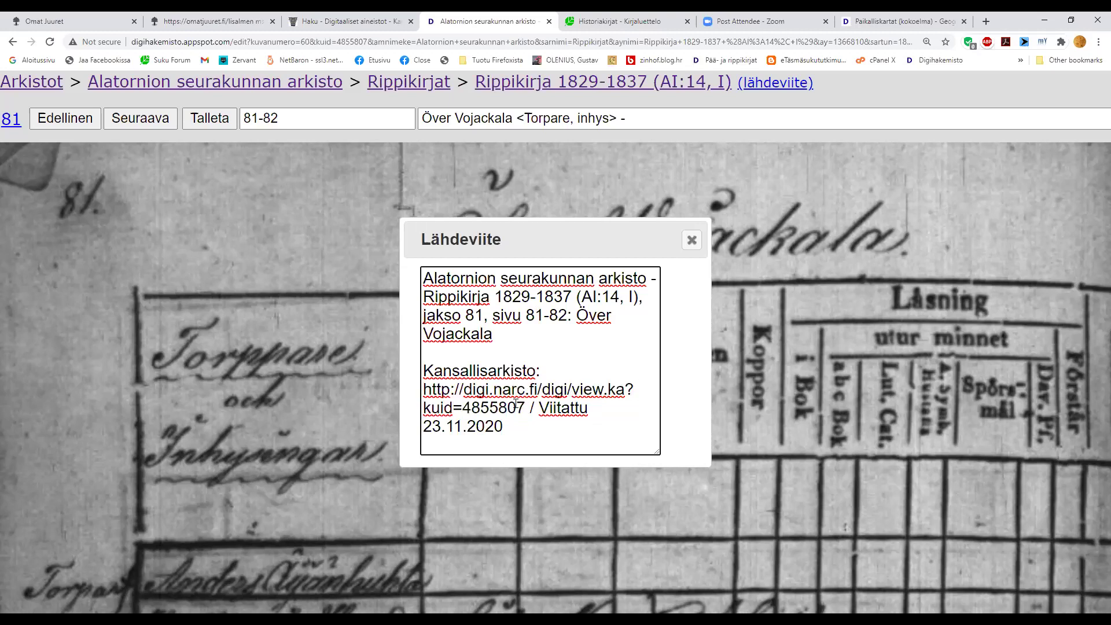
drag(505, 427, 428, 267)
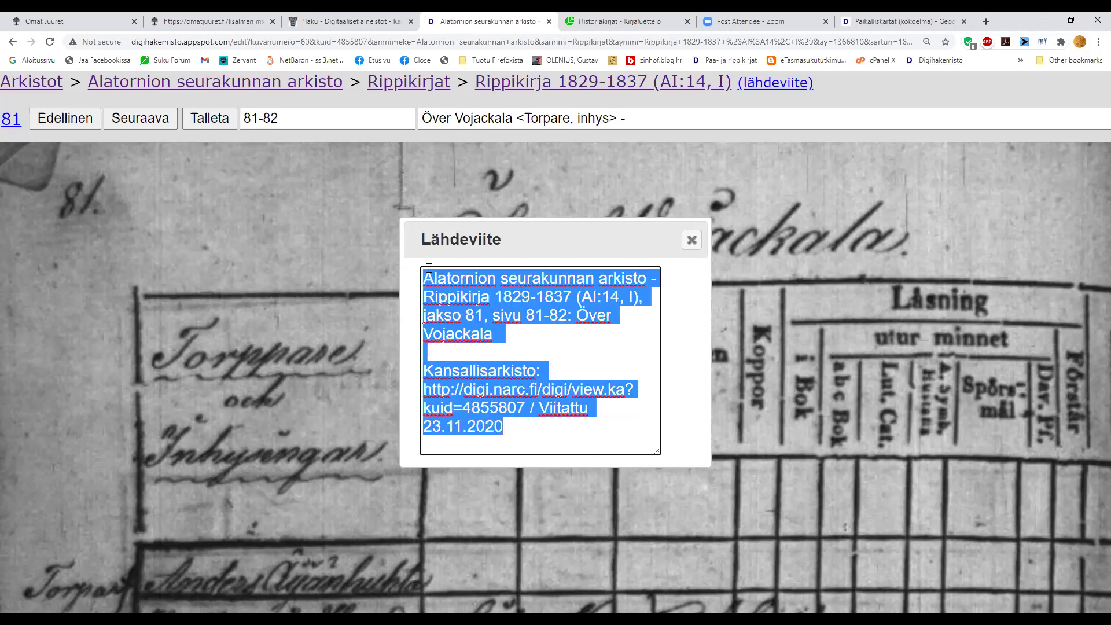
click(499, 407)
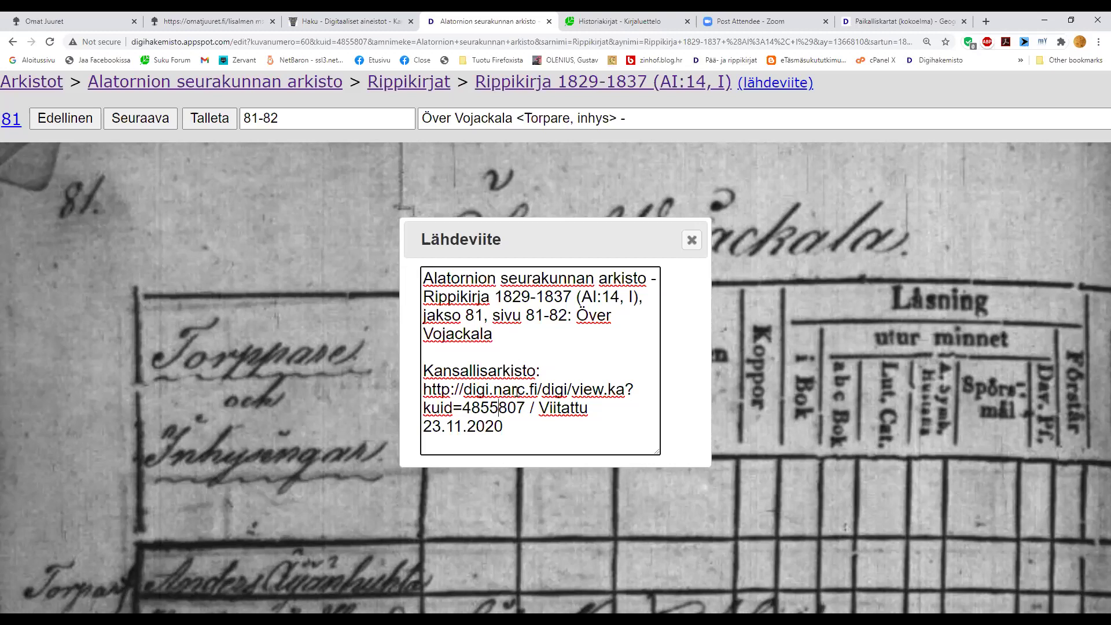
drag(510, 428, 427, 279)
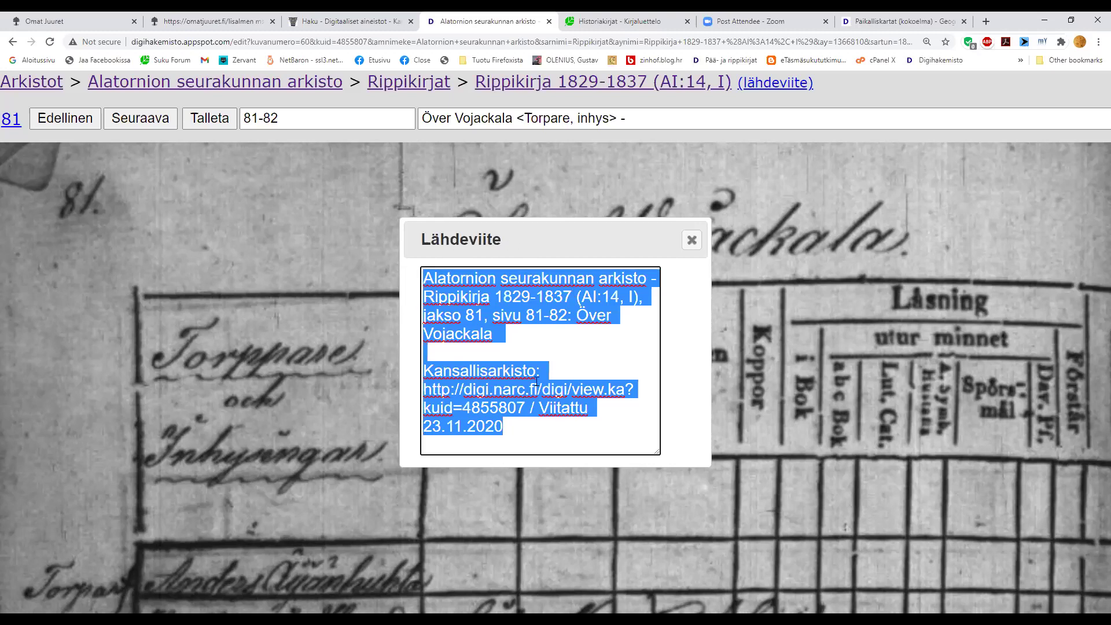
click(531, 349)
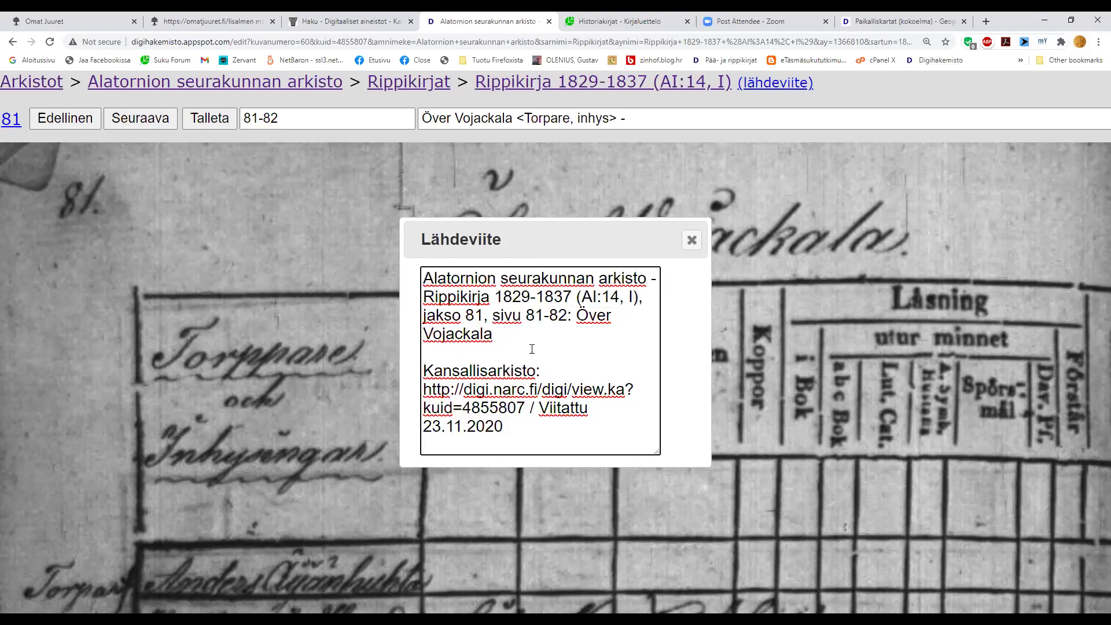
click(106, 24)
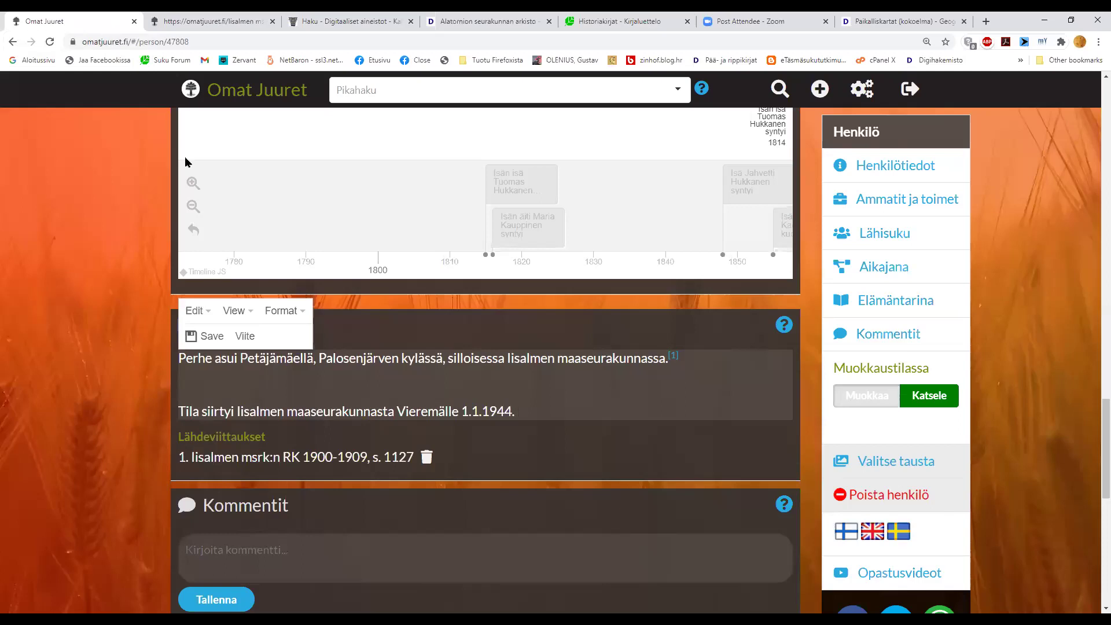
click(395, 391)
click(245, 335)
text(www.)
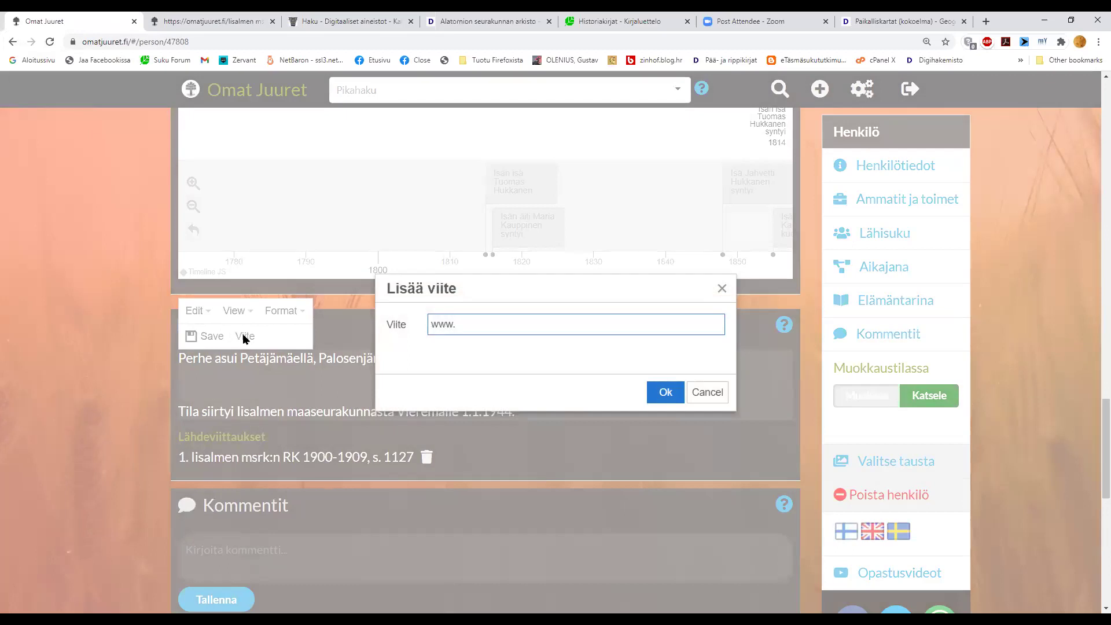
text(genealogia.fi)
click(655, 393)
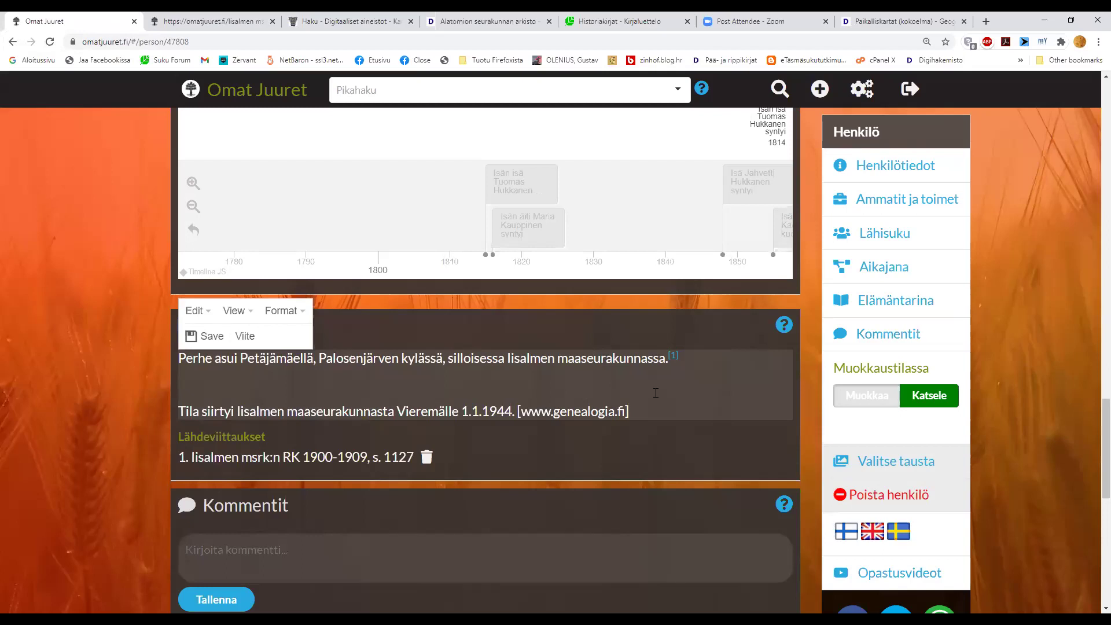
click(197, 338)
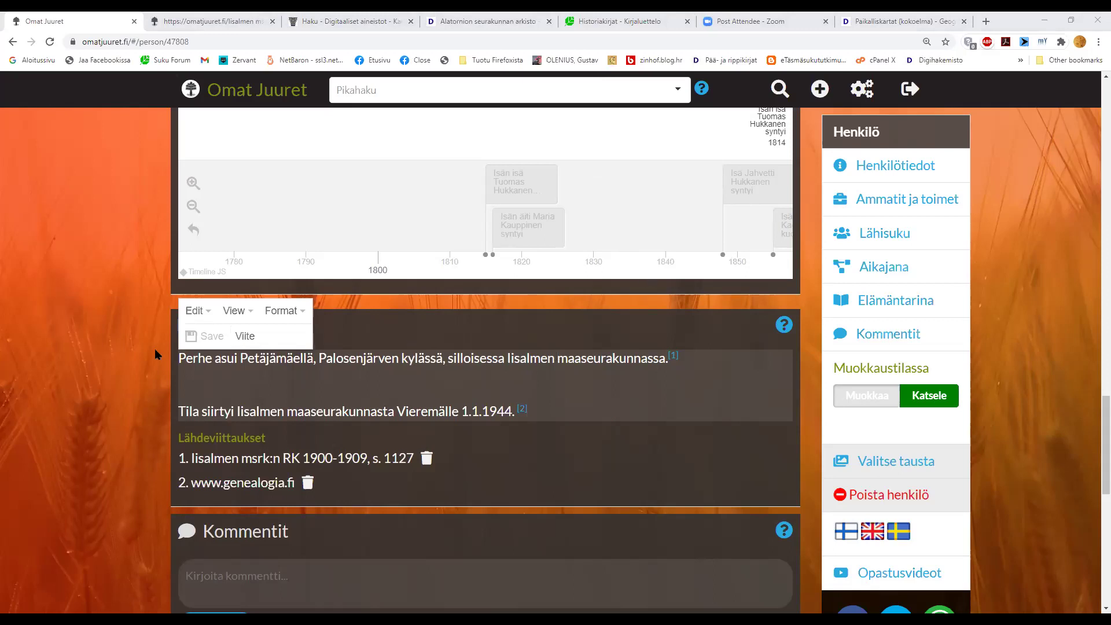
click(127, 330)
click(894, 395)
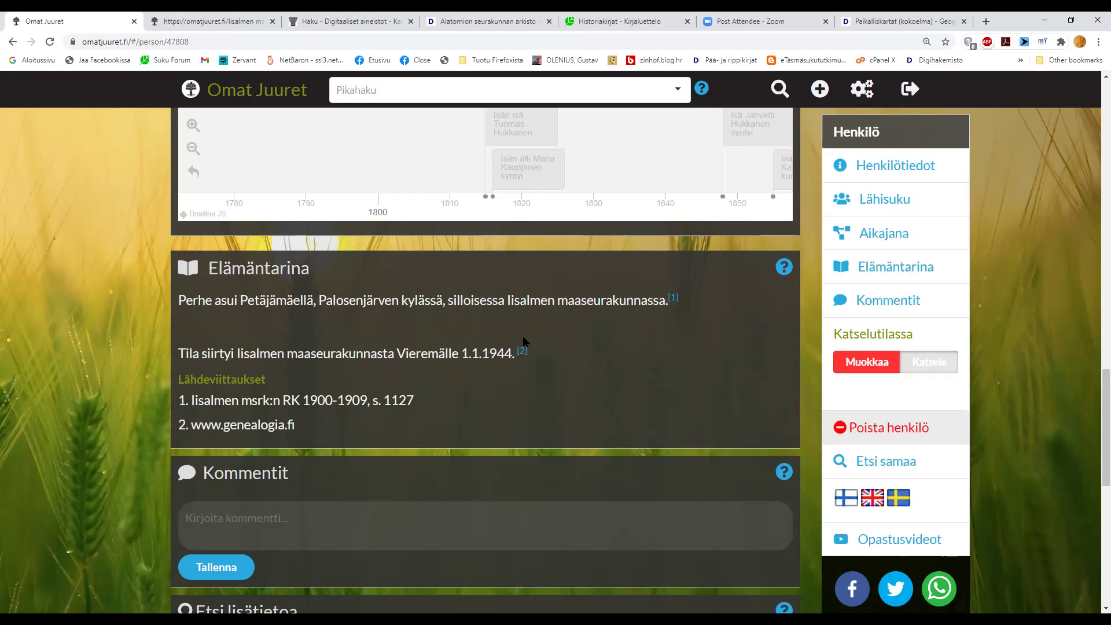
scroll(524, 342, down, 3)
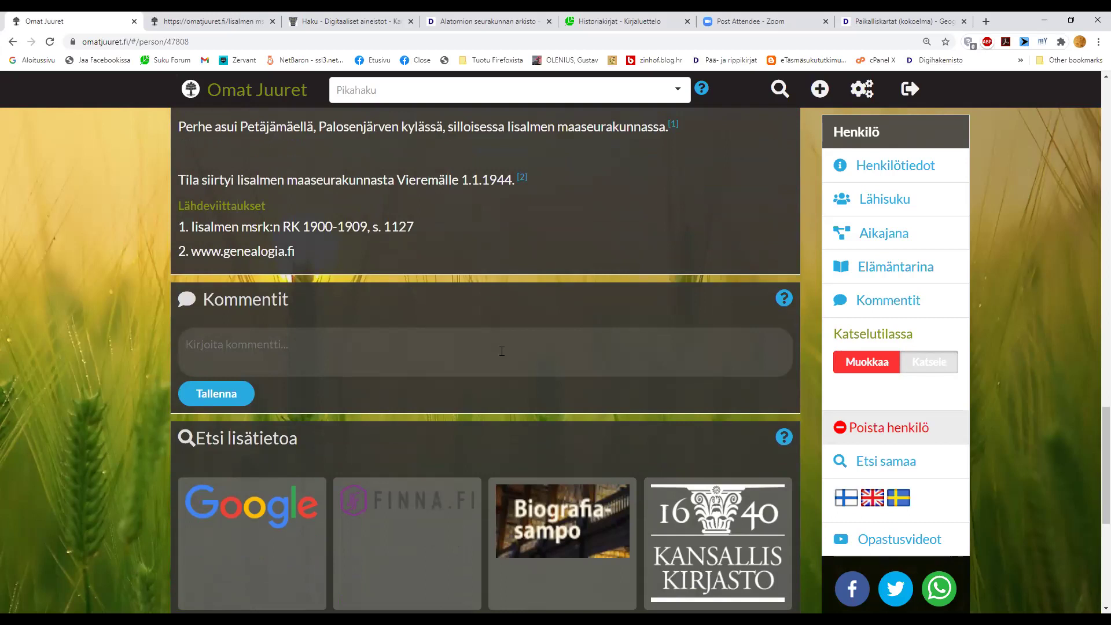
click(503, 331)
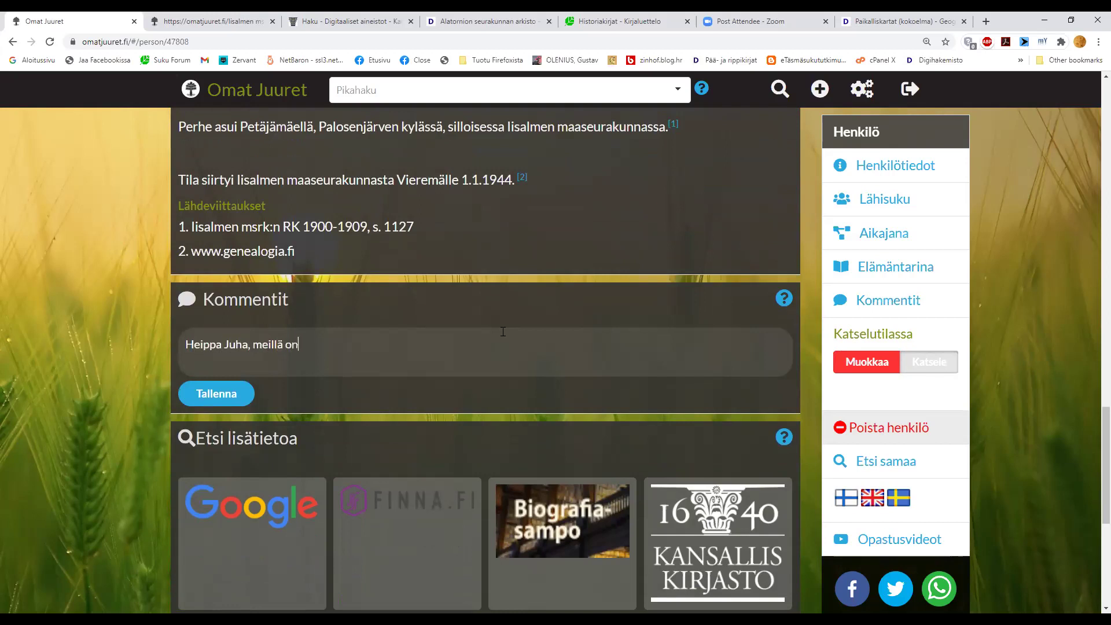
text(kin yhteinen esi-isä! Ota yhtetty)
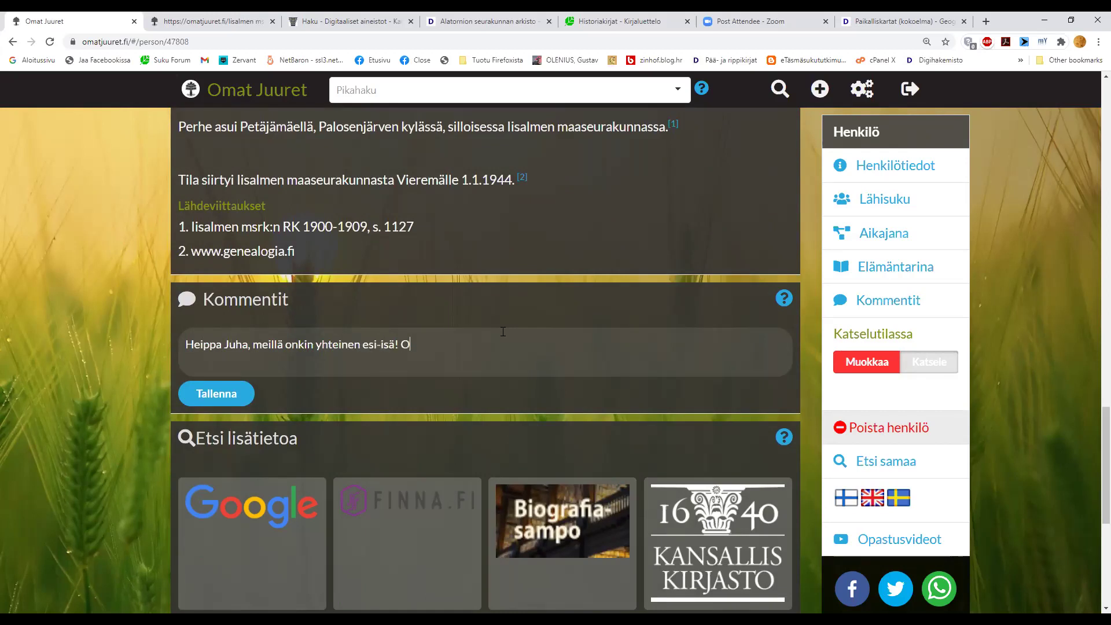
key(BackSpace)
key(BackSpace)
key(BackSpace)
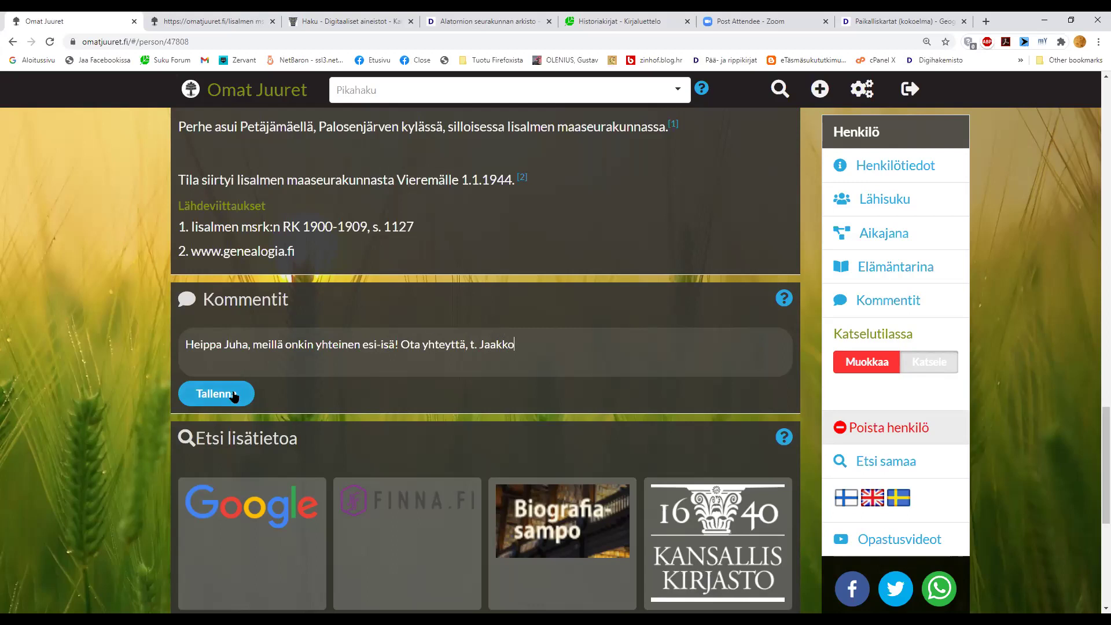
drag(537, 349, 184, 339)
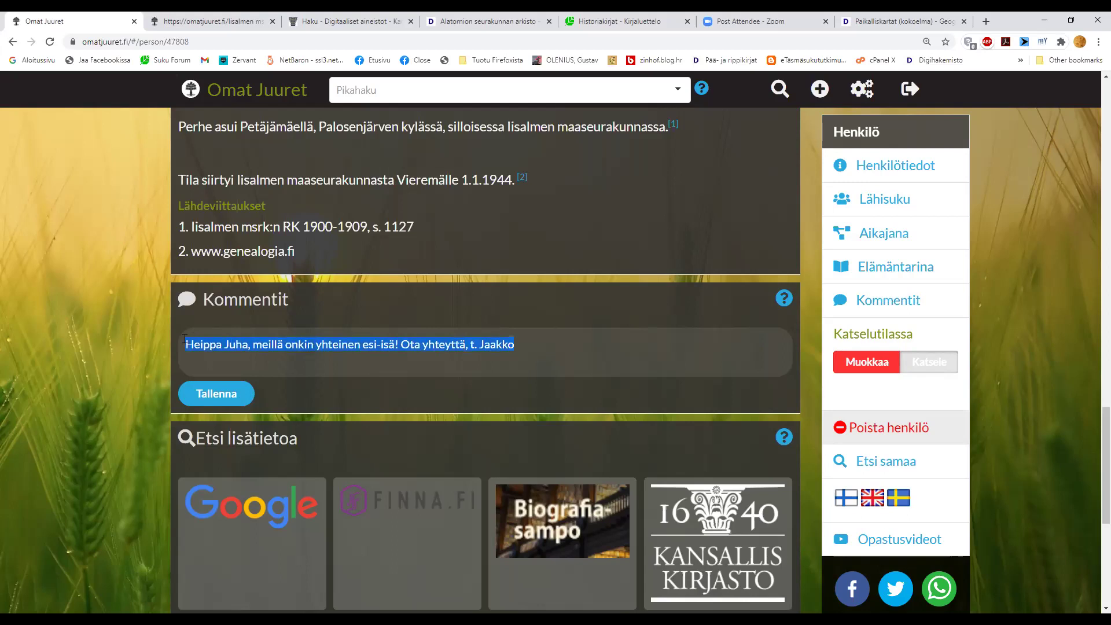
text(s)
text(ll)
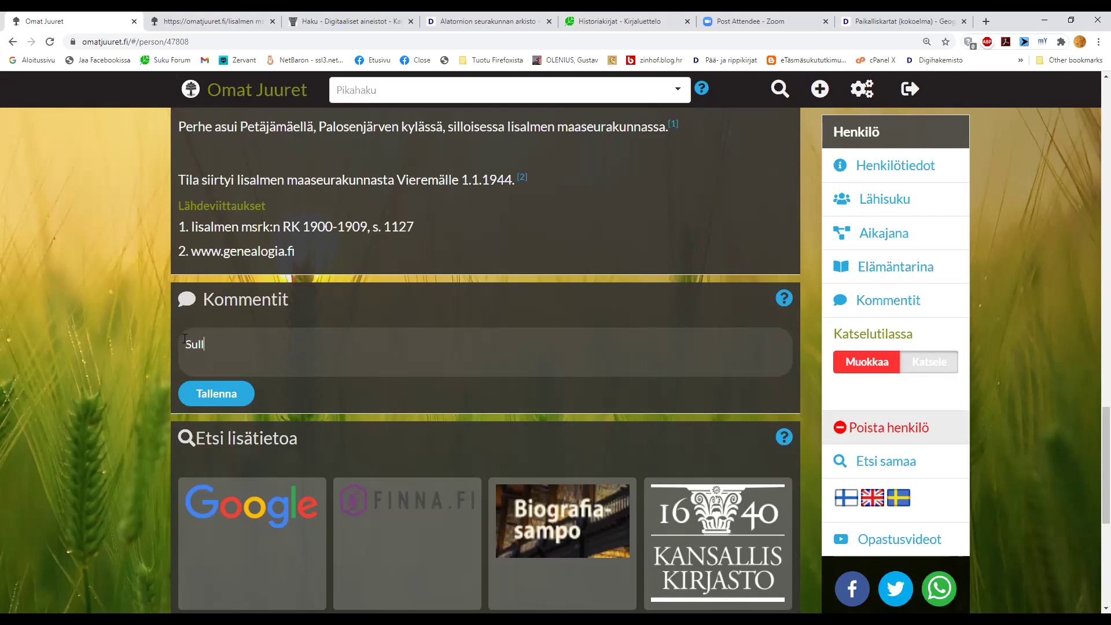
text(a on varmaan Pekan isä väärin, s)
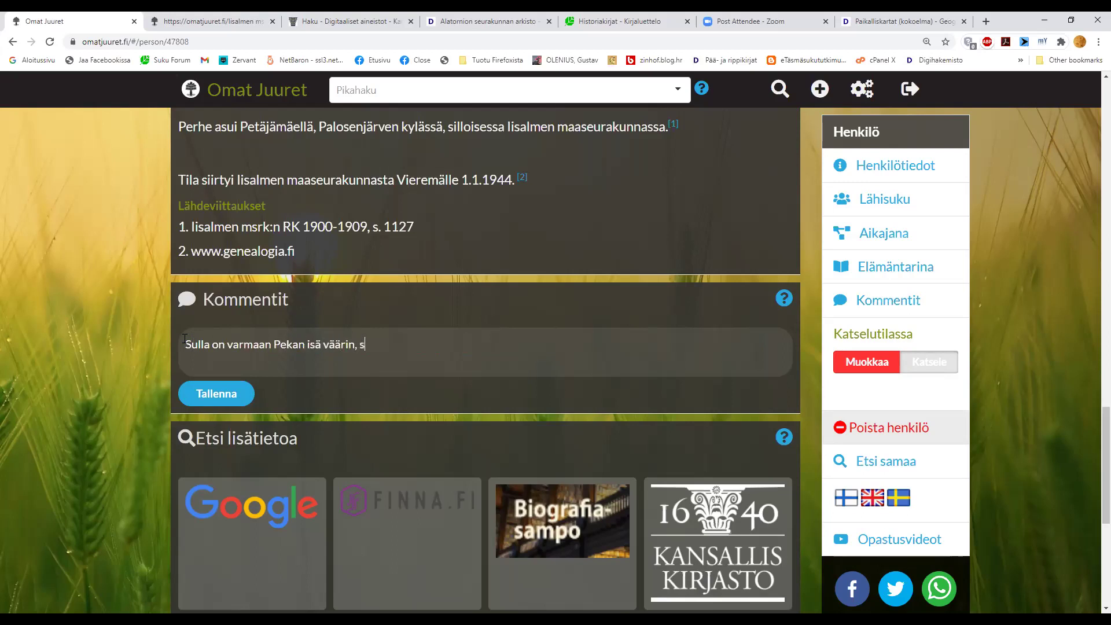
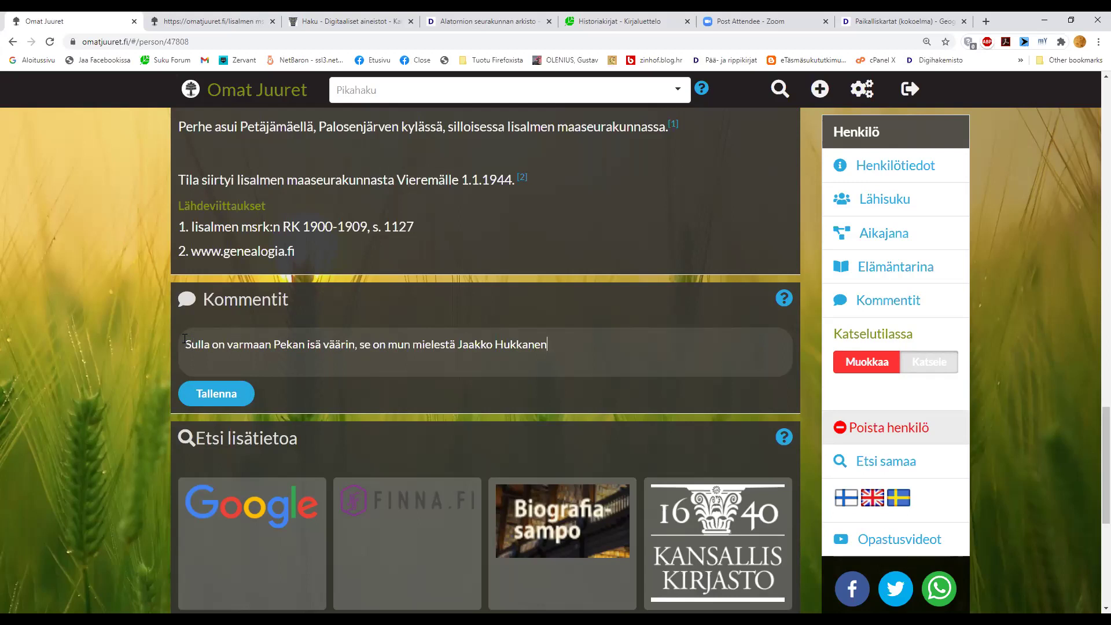
drag(548, 345, 161, 337)
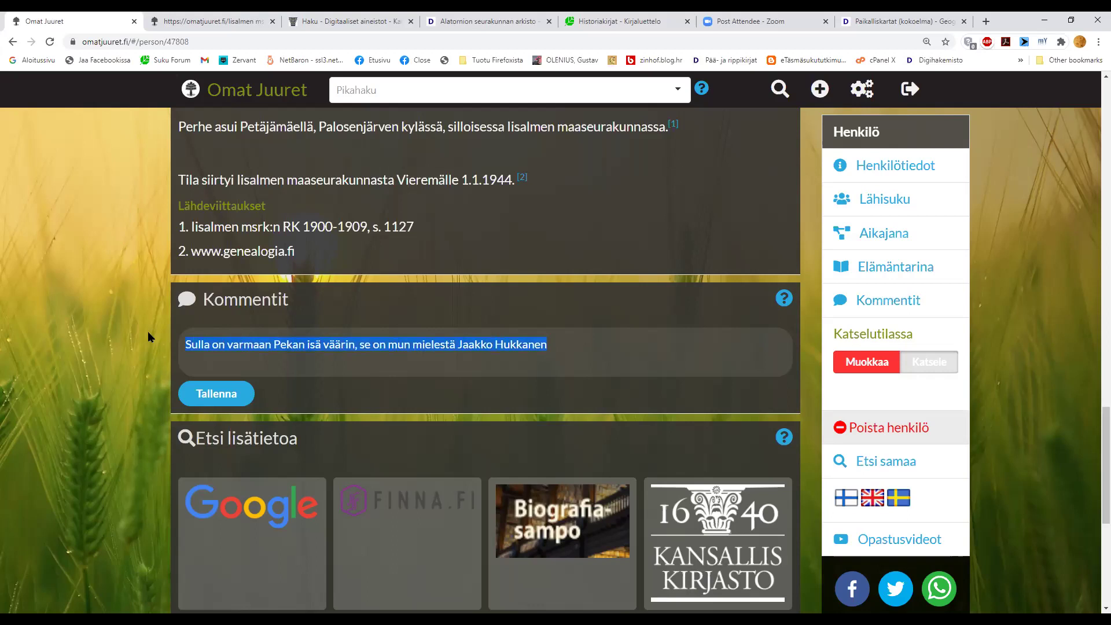
key(BackSpace)
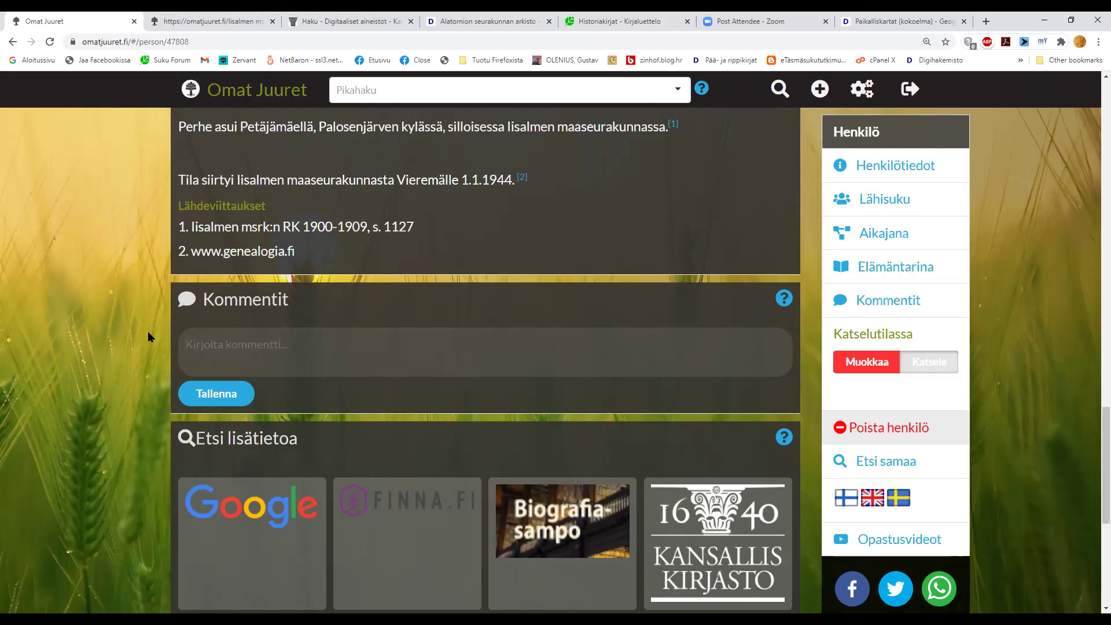
scroll(148, 331, down, 2)
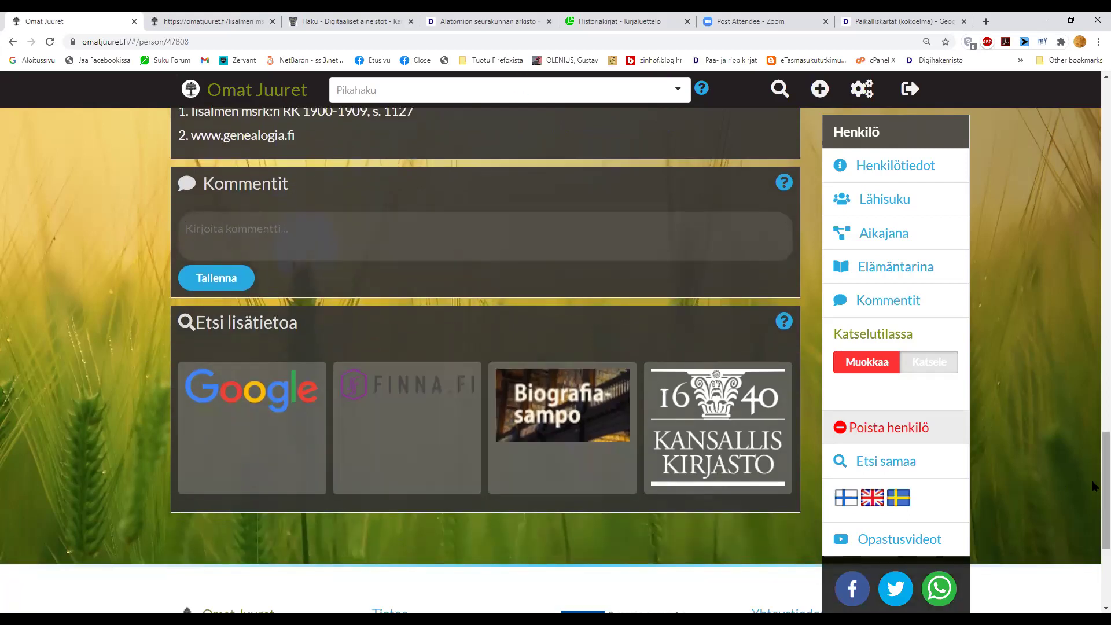
scroll(1094, 370, up, 2)
scroll(1094, 370, up, 15)
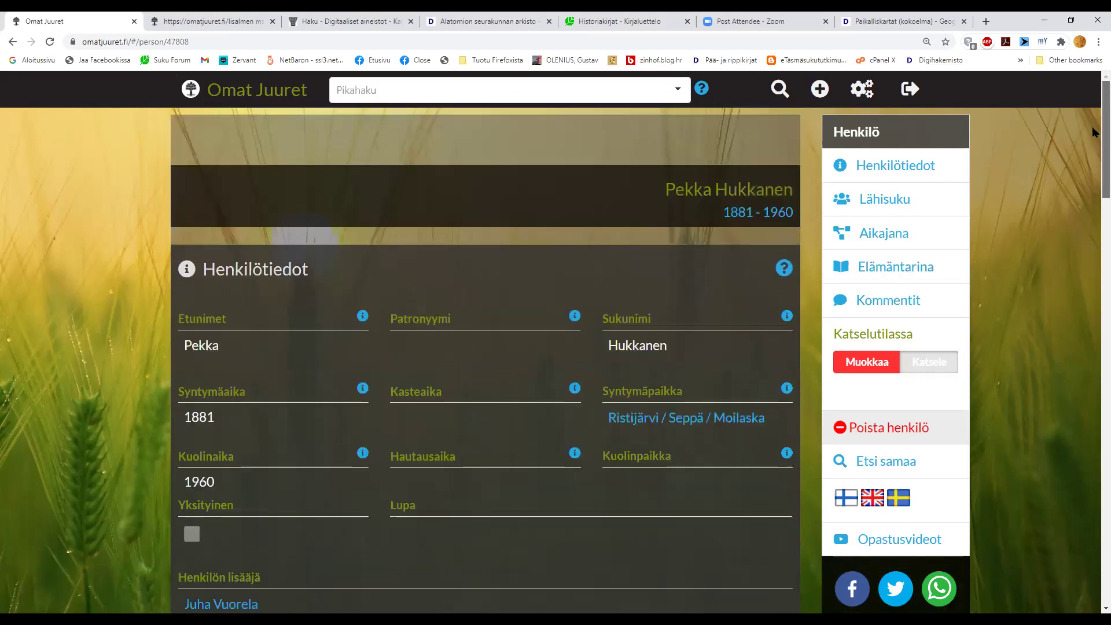
scroll(1094, 139, down, 15)
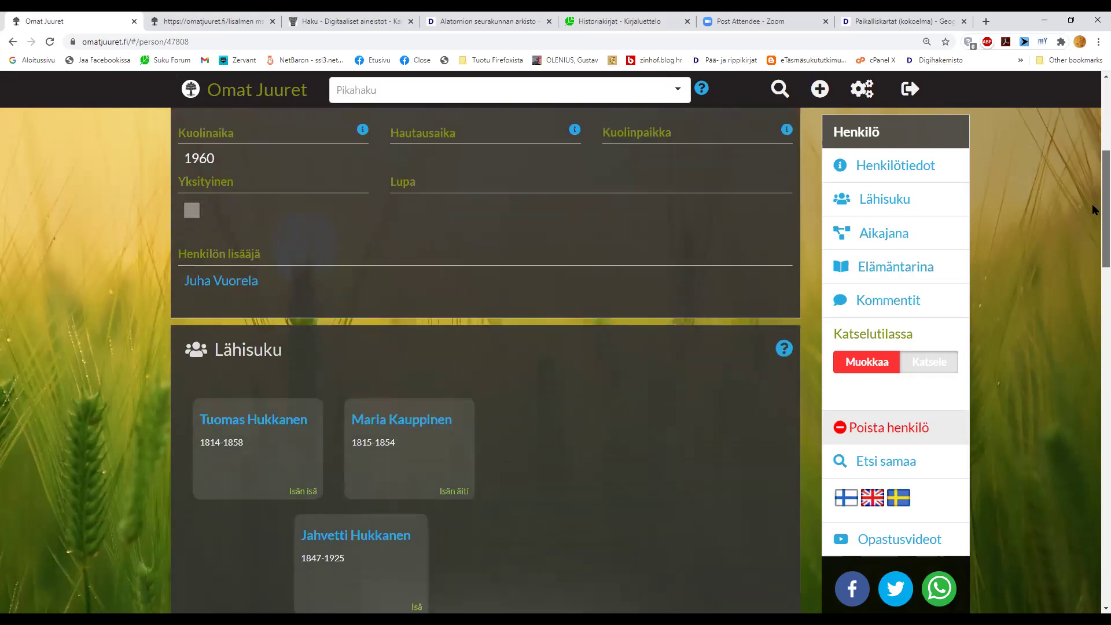
scroll(1094, 379, down, 10)
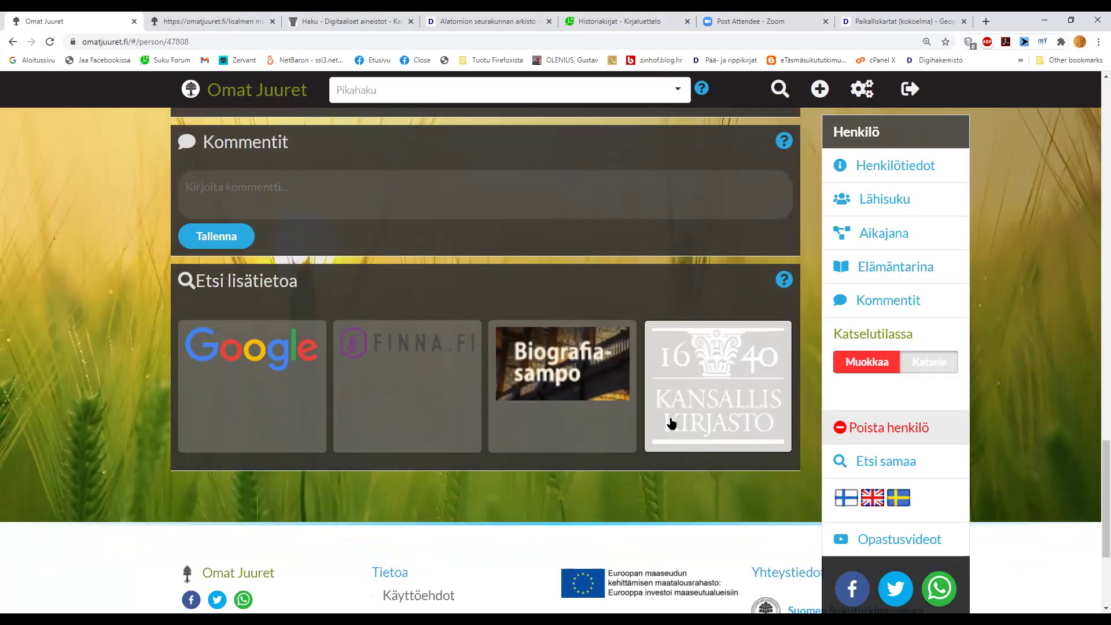
- Launch the digitised newspaper search for the person and close six unneeded browser tabs
click(703, 411)
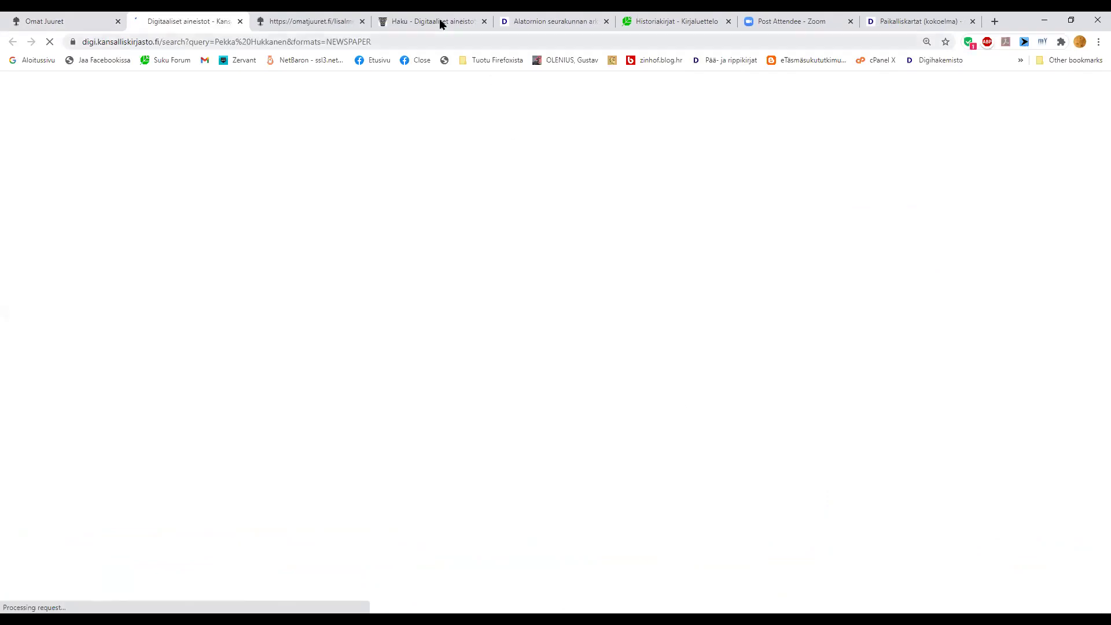
click(362, 21)
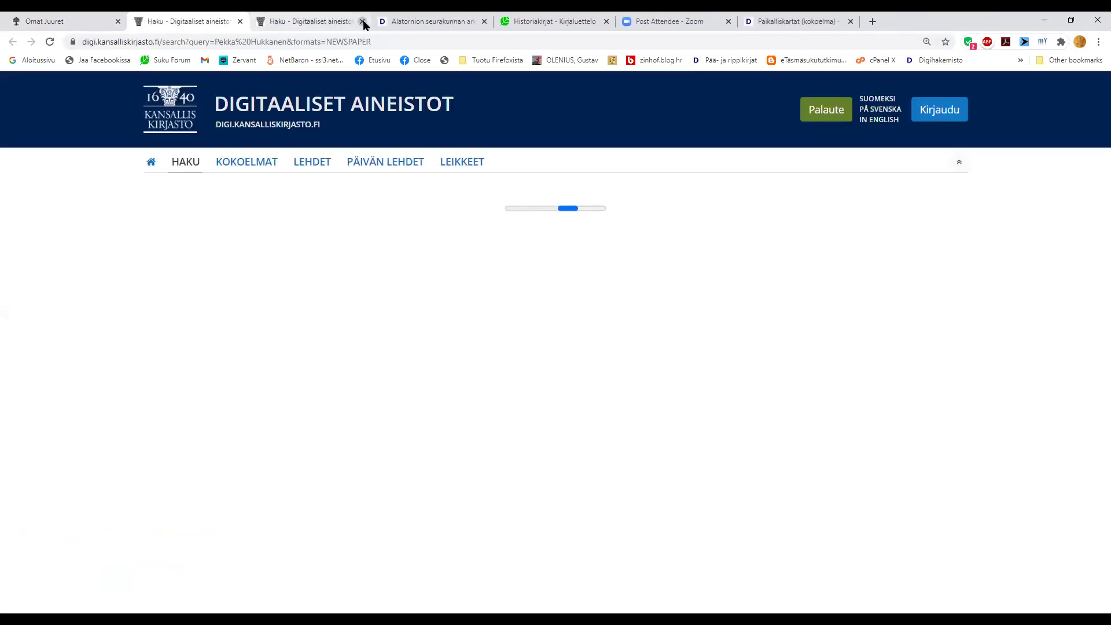
click(361, 21)
click(362, 21)
click(361, 21)
click(362, 21)
click(362, 21)
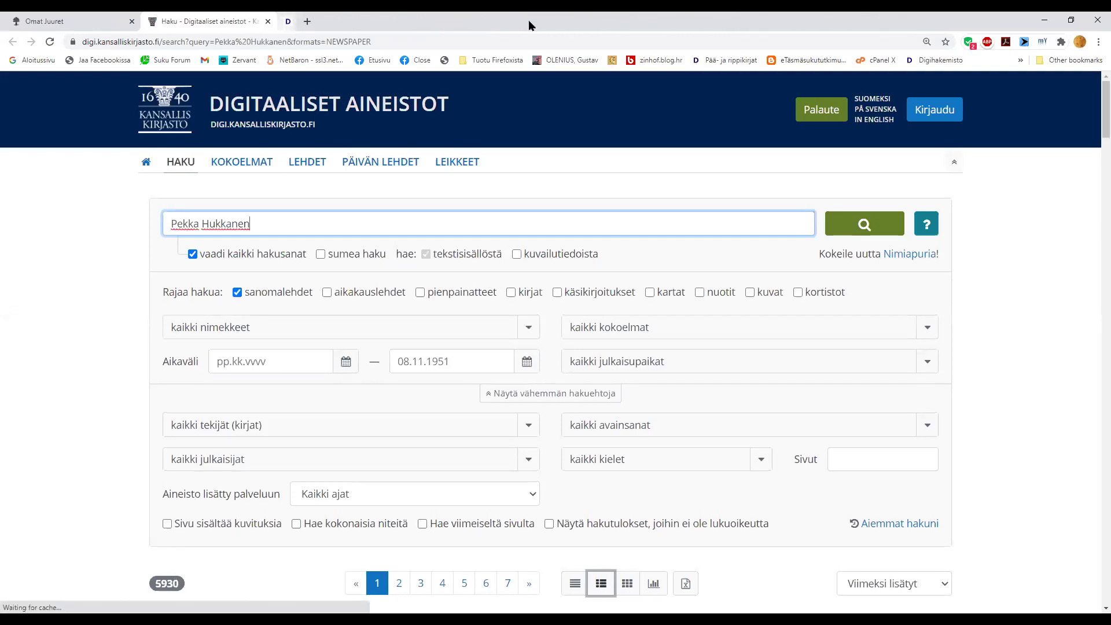
- Hide the browser's bookmarks bar
click(1098, 42)
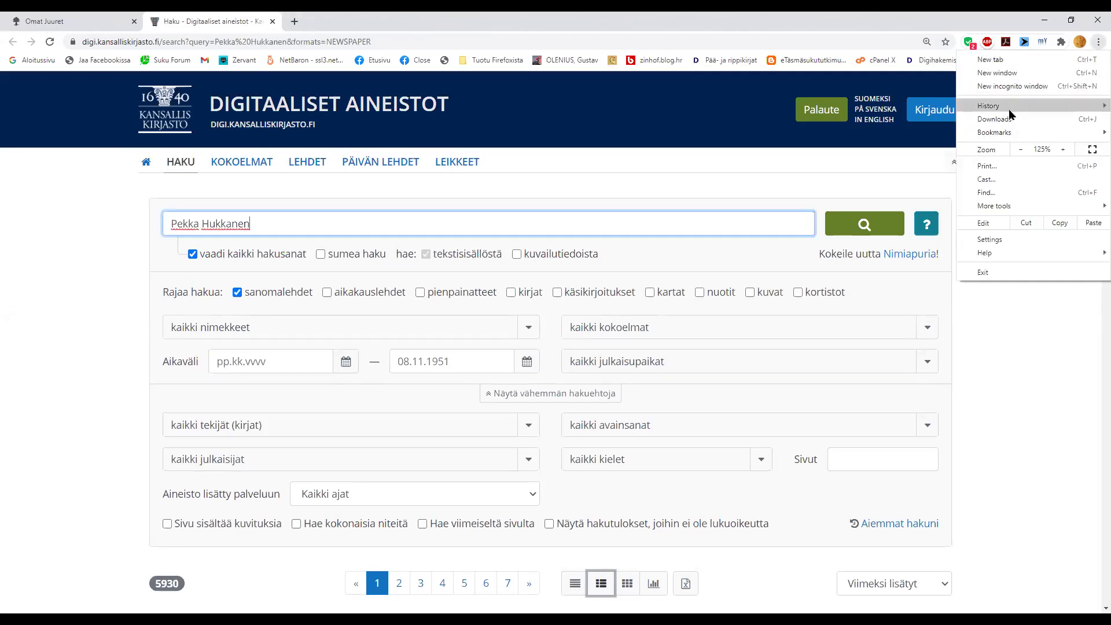
mouse_move(989, 135)
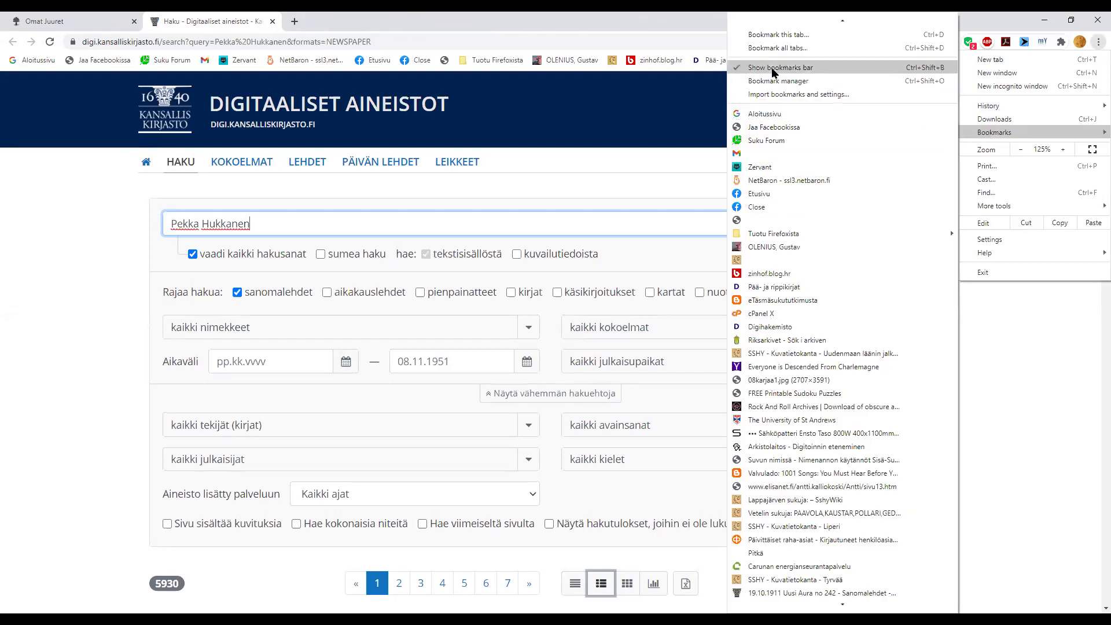
click(810, 79)
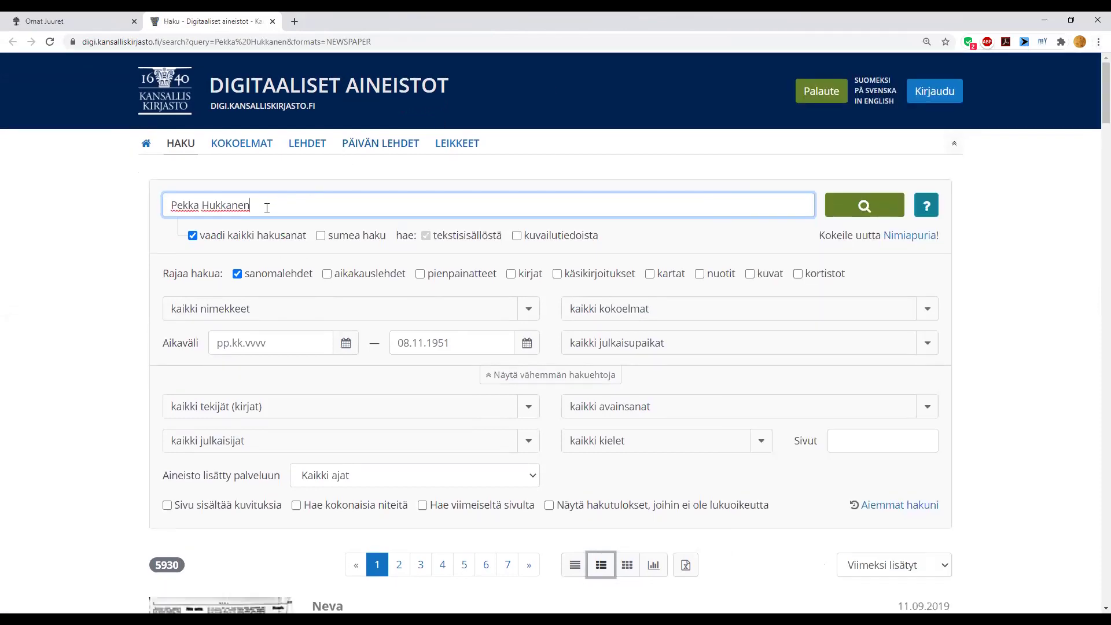
text(")
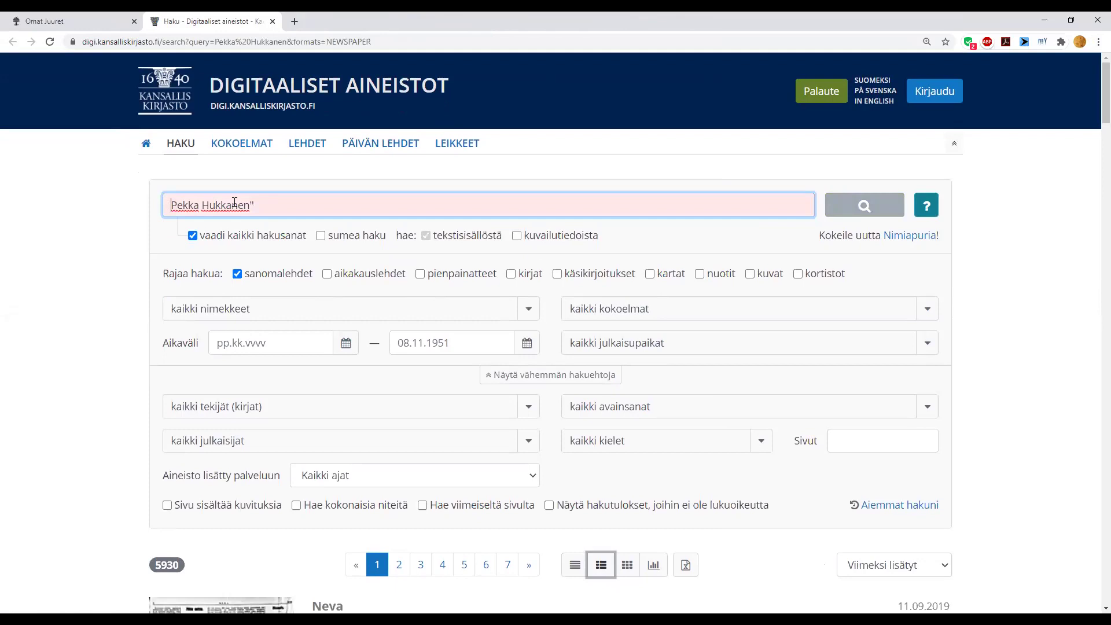
text(")
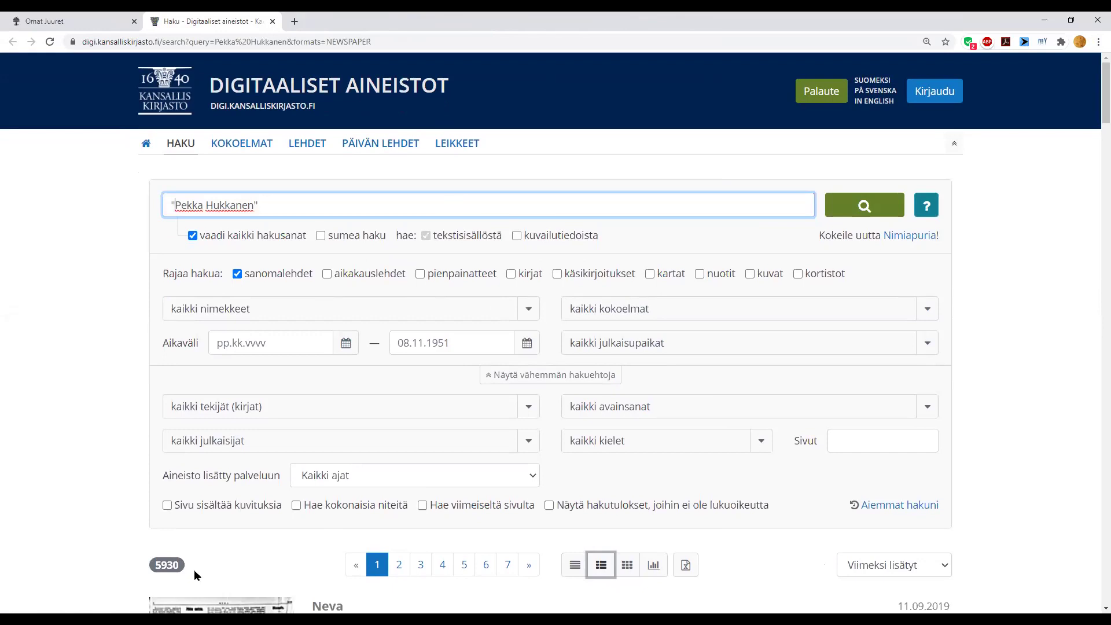
- Search the person's exact name, then narrow the search with 'iisalmi'
click(878, 206)
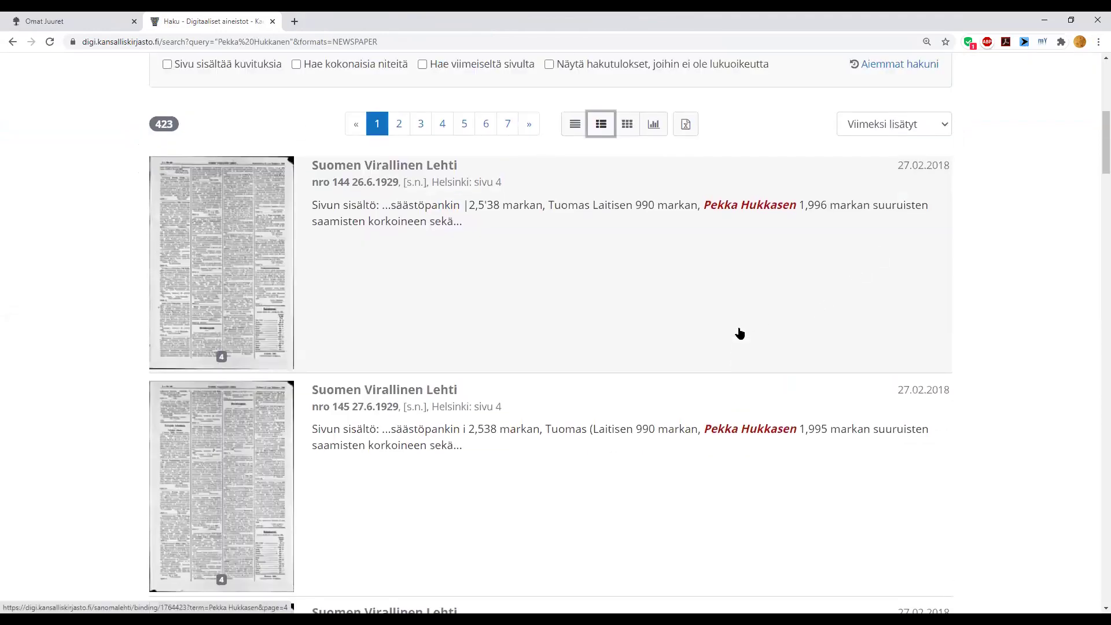
scroll(739, 333, down, 3)
scroll(739, 333, up, 10)
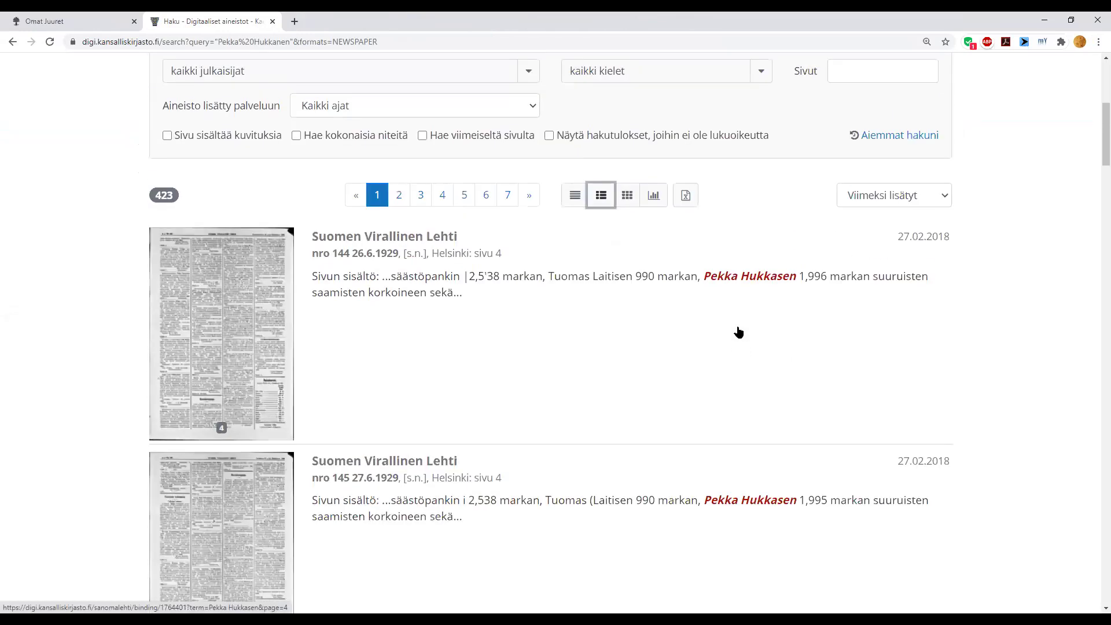
click(349, 181)
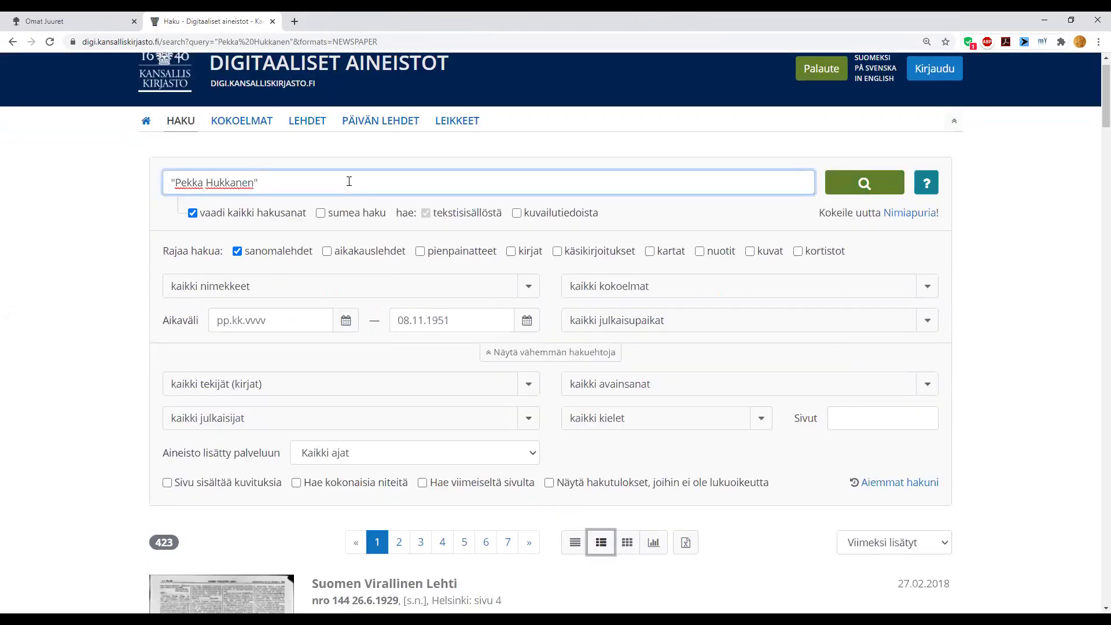
text(iisalmi)
key(Return)
- Review the three Iisalmi hits and return to the Omat Juuret person page
scroll(346, 179, down, 6)
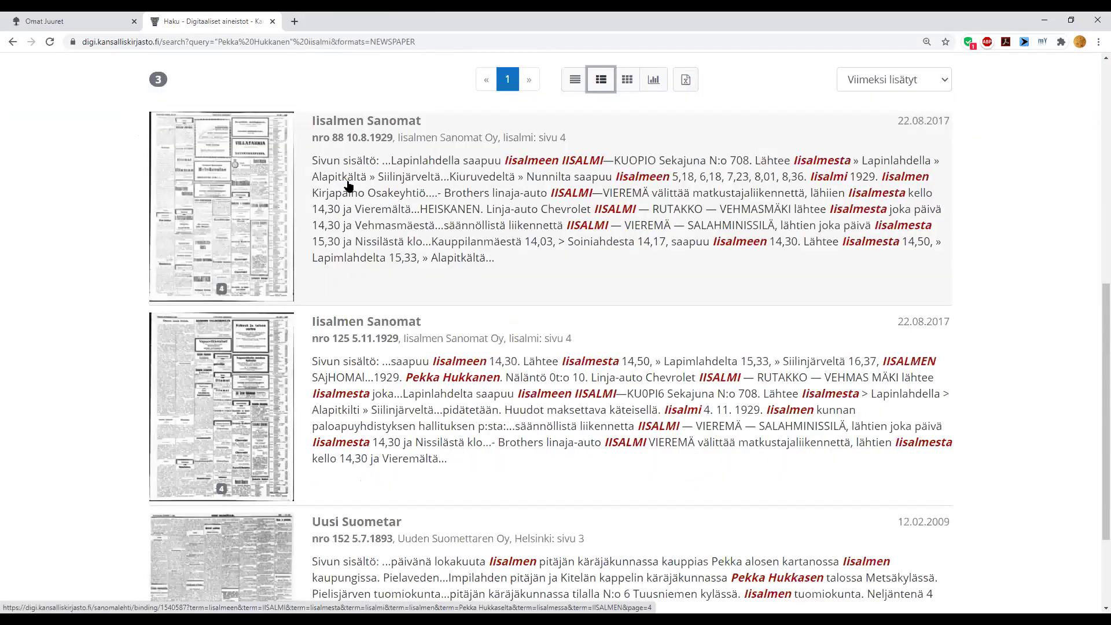
scroll(426, 431, down, 2)
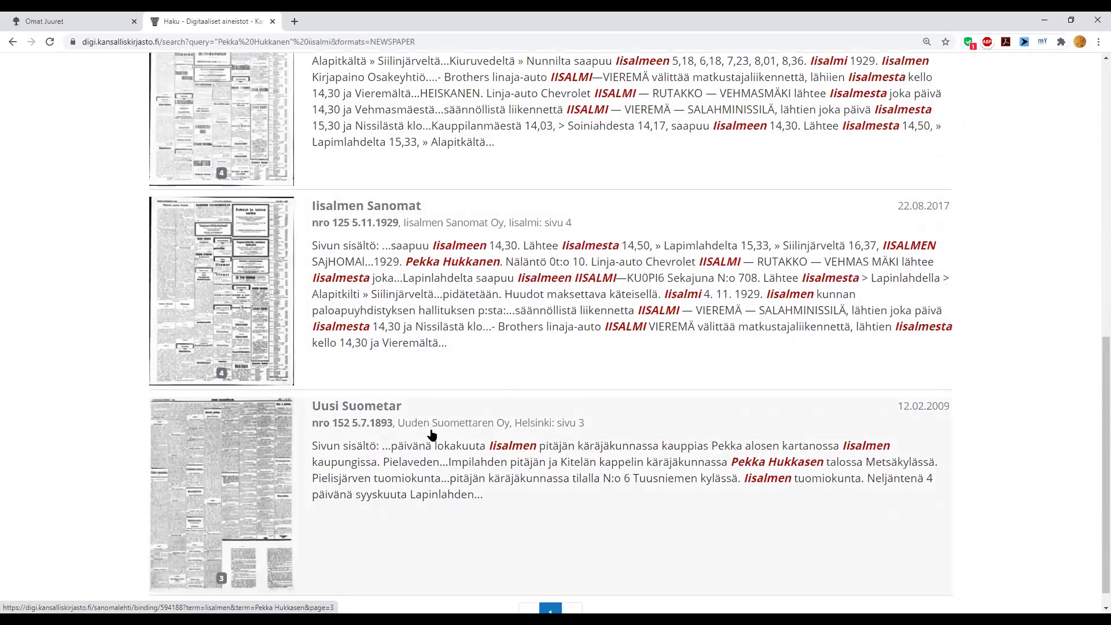
scroll(315, 389, up, 5)
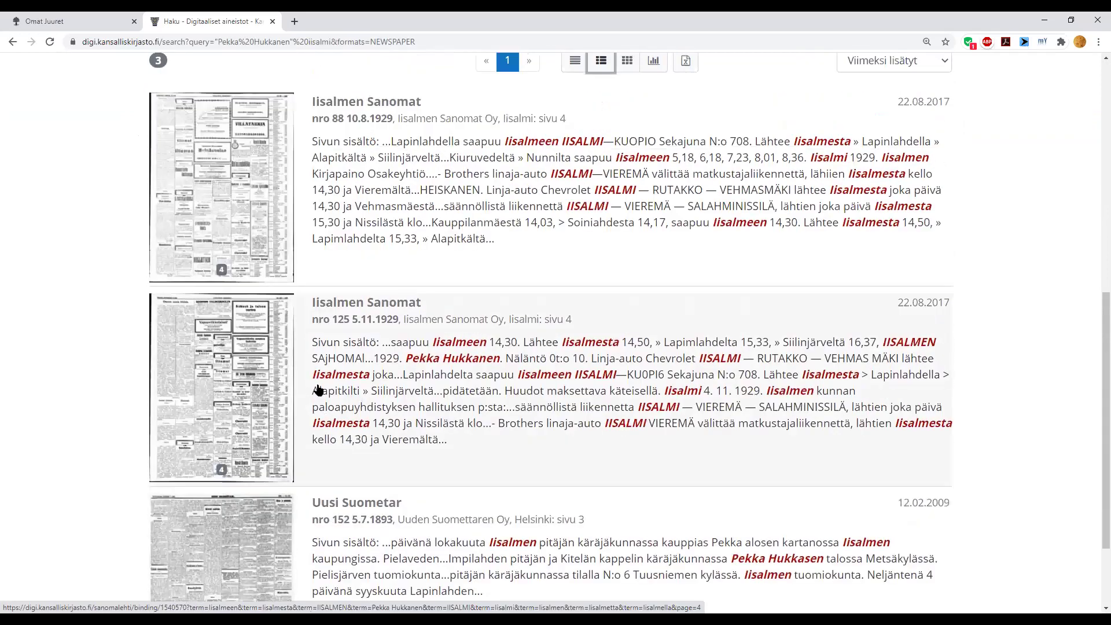
scroll(318, 386, up, 2)
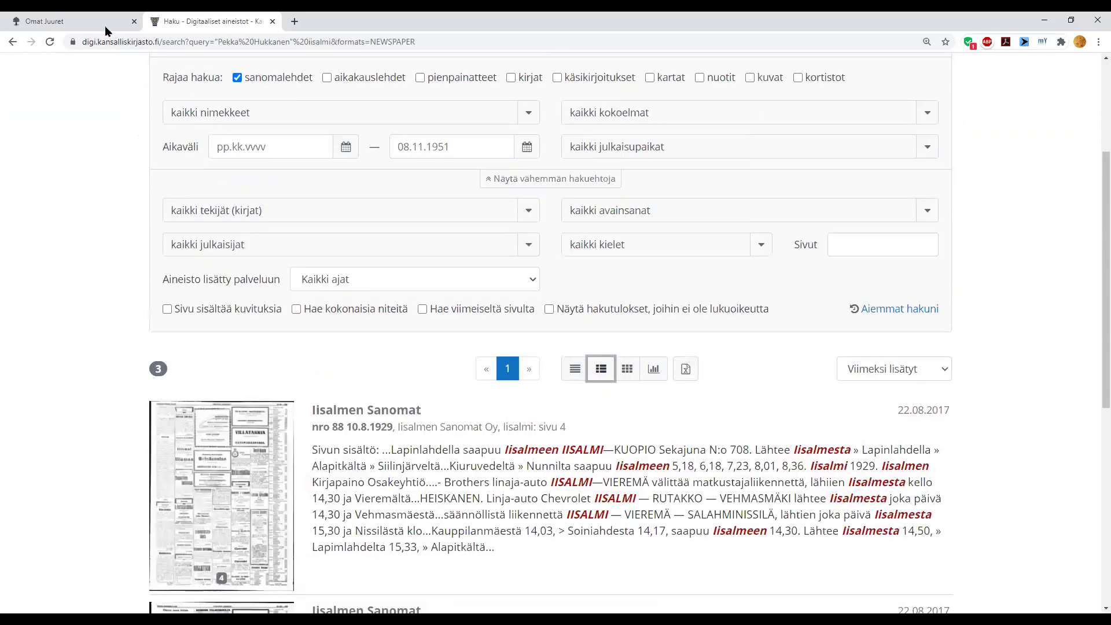
click(99, 21)
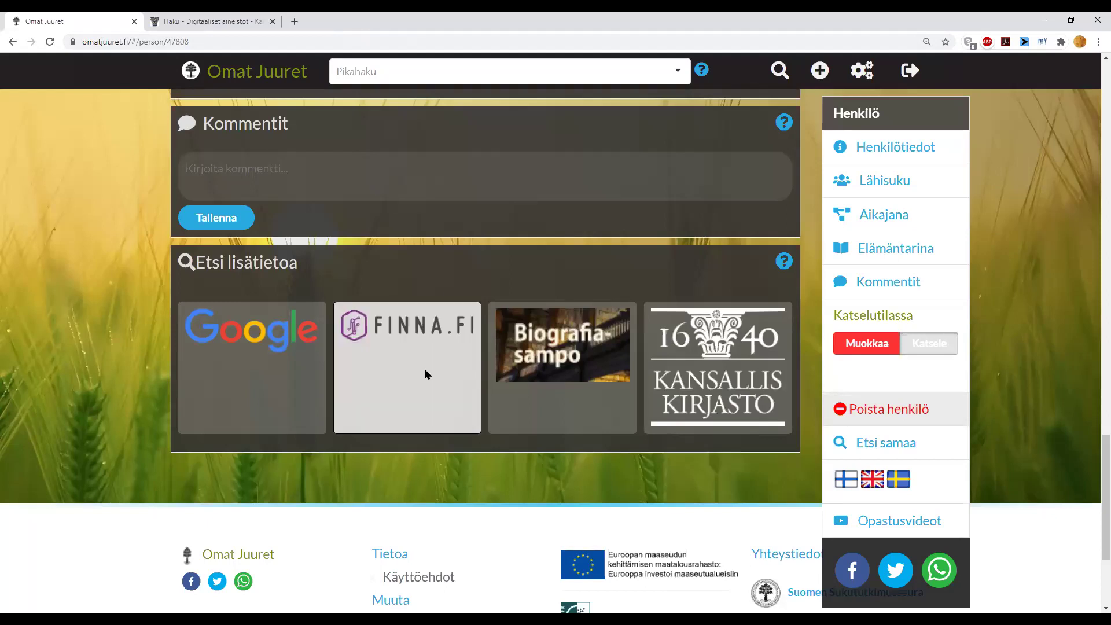
- Search Finna.fi for the person, browse the 390 results, then close that tab
click(424, 369)
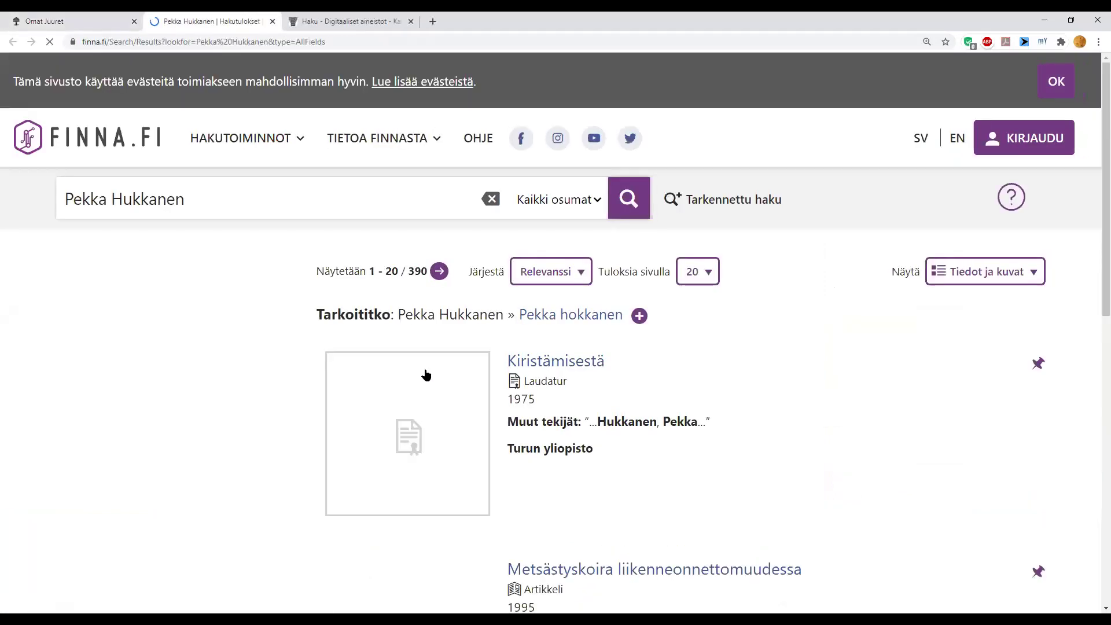
scroll(364, 384, down, 2)
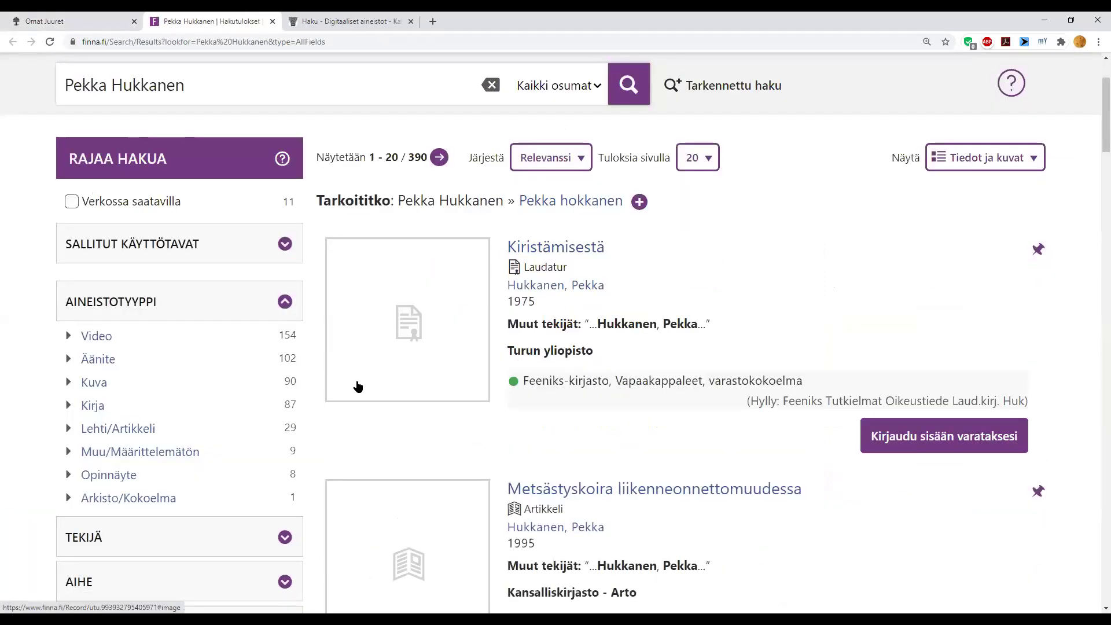
scroll(363, 382, down, 2)
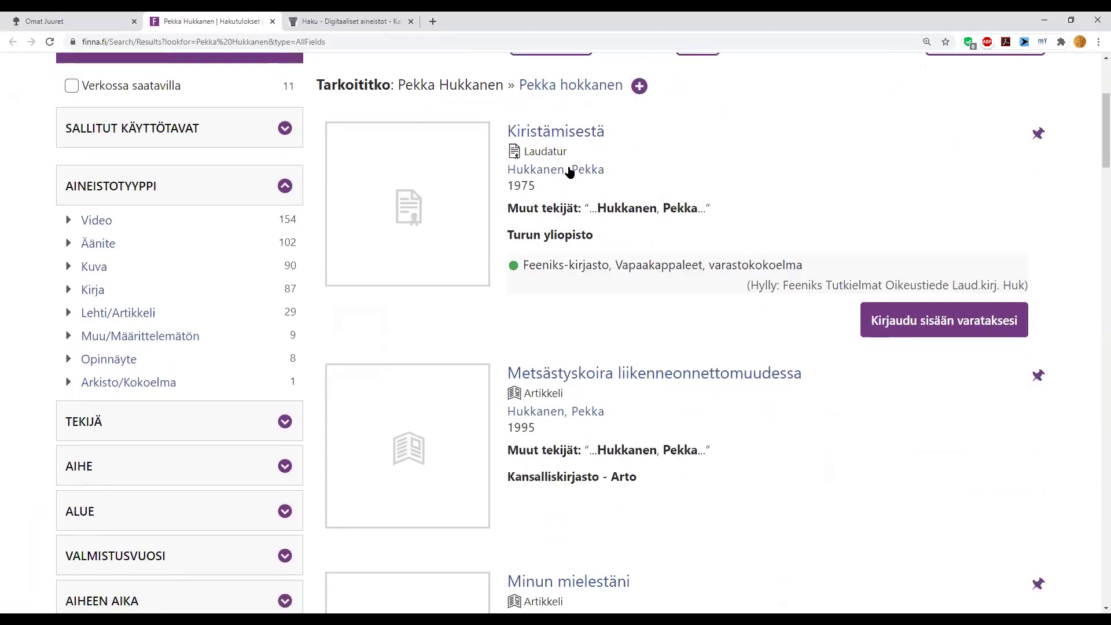
scroll(593, 287, down, 1)
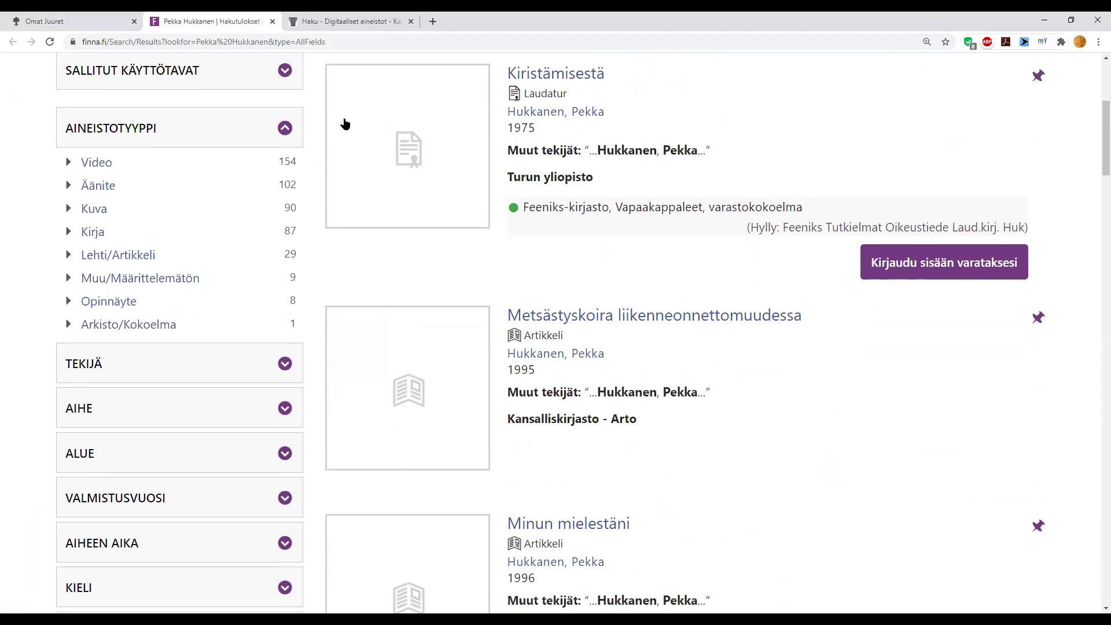
click(274, 22)
- Close the Haku - Digitaaliset aineistot tab and scroll back to Henkilötiedot
click(272, 22)
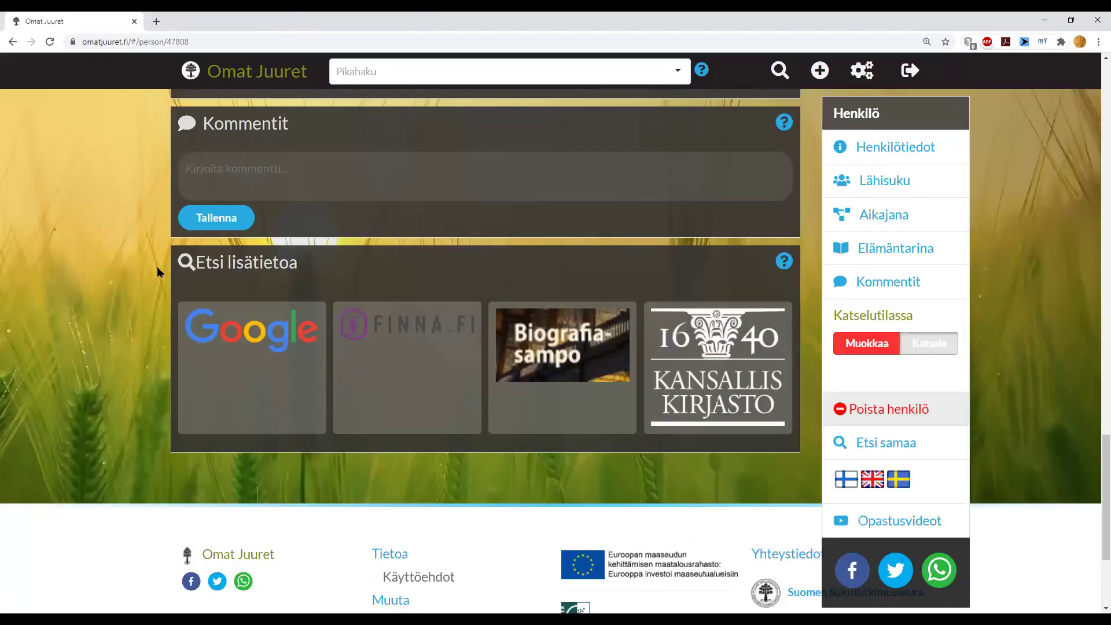
scroll(157, 266, up, 5)
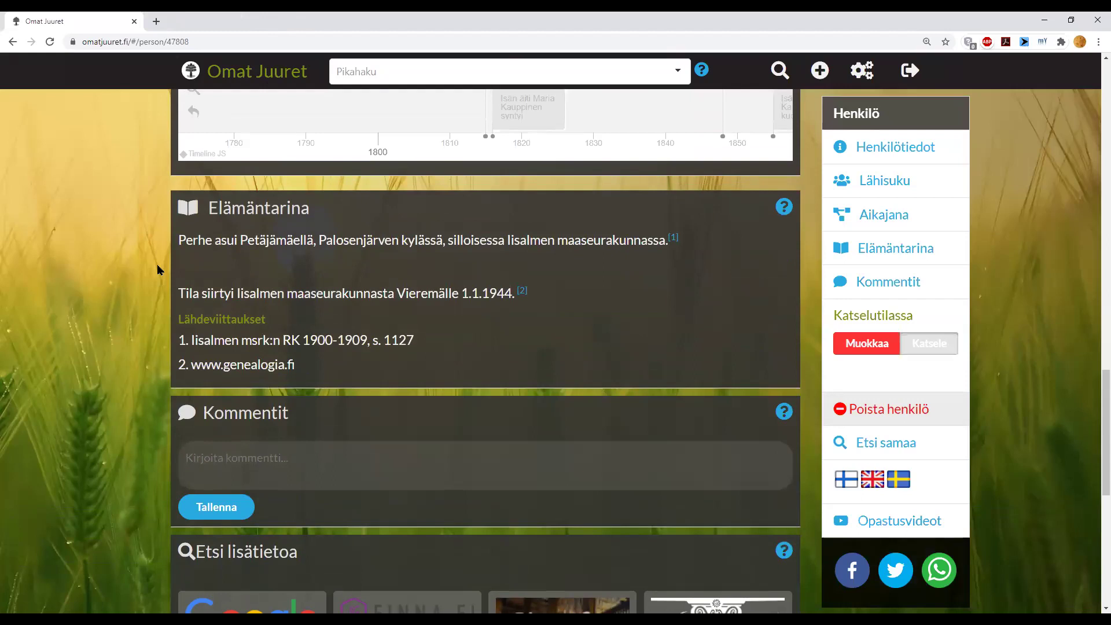
scroll(157, 264, down, 5)
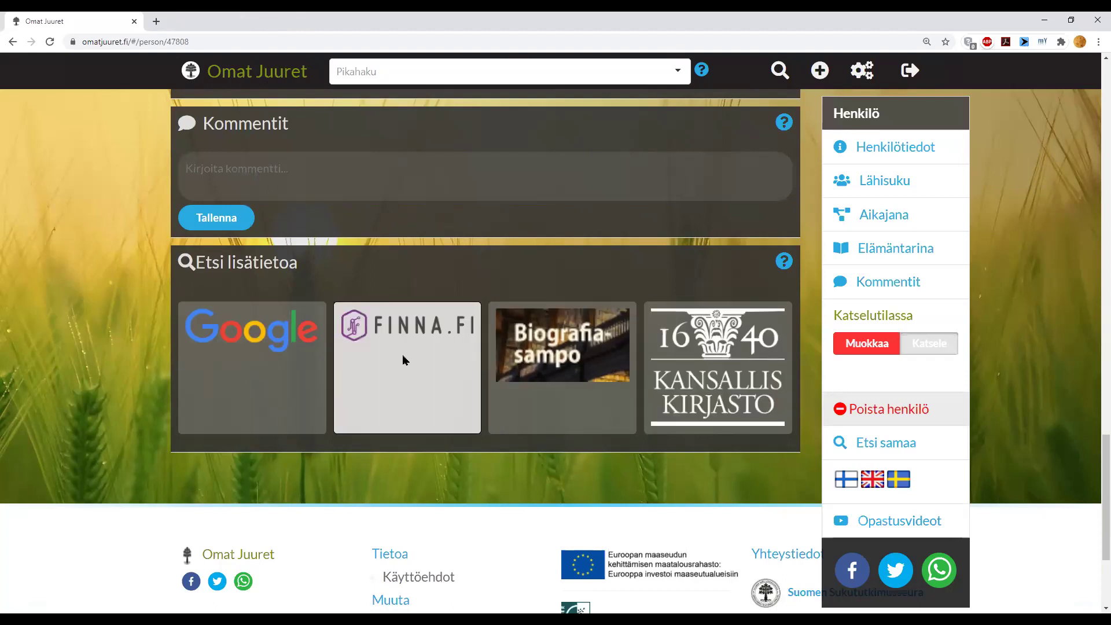
scroll(402, 355, up, 1)
scroll(403, 359, up, 15)
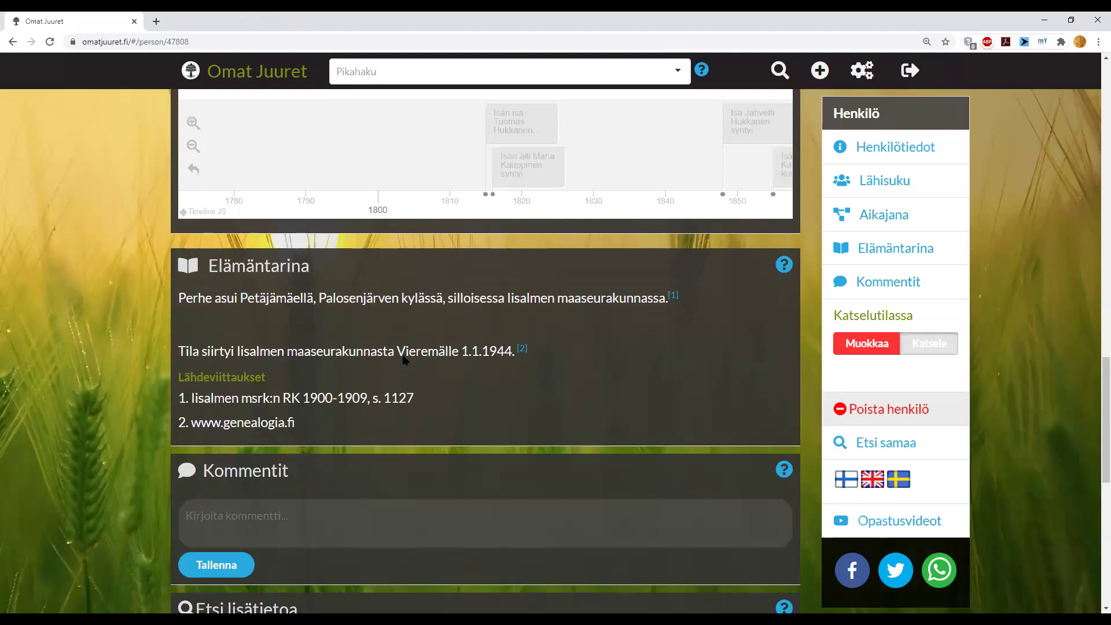
scroll(401, 354, up, 12)
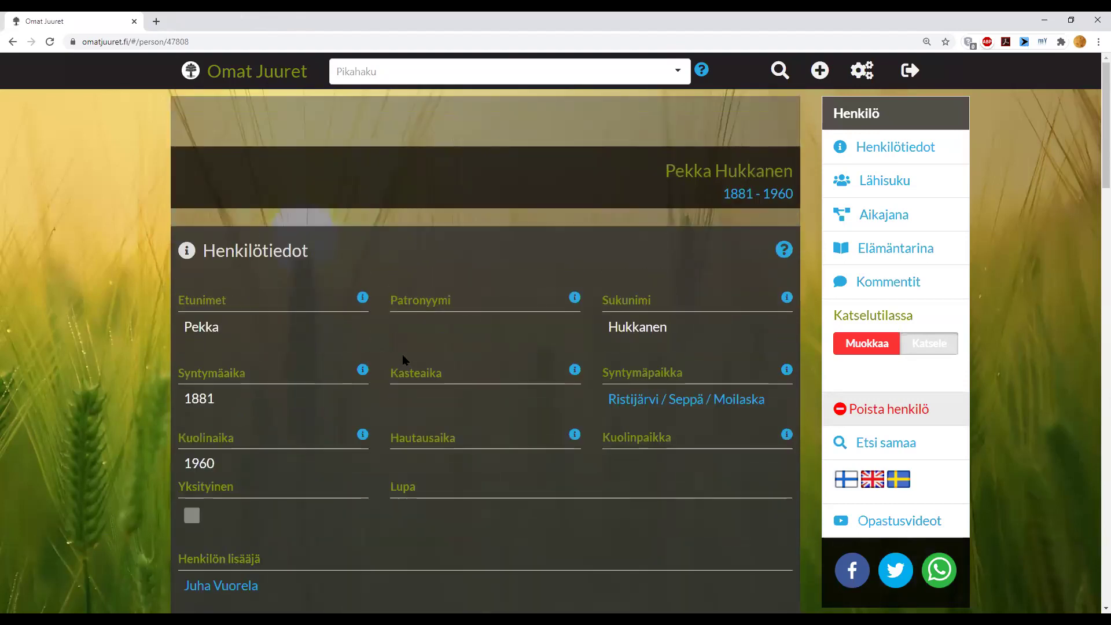
scroll(402, 358, down, 1)
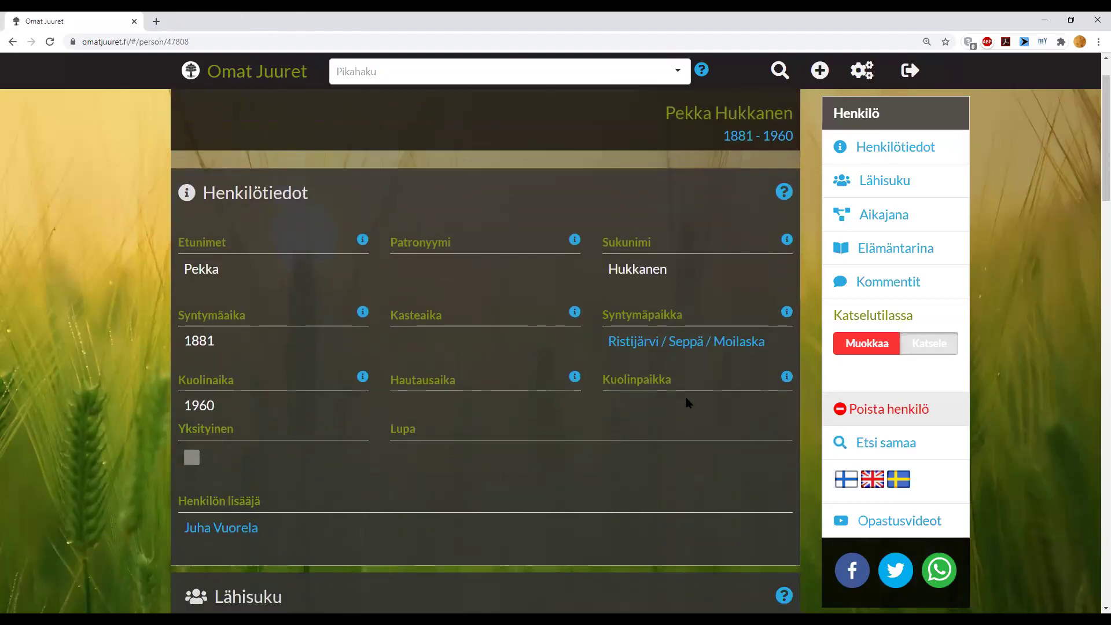
scroll(848, 453, down, 1)
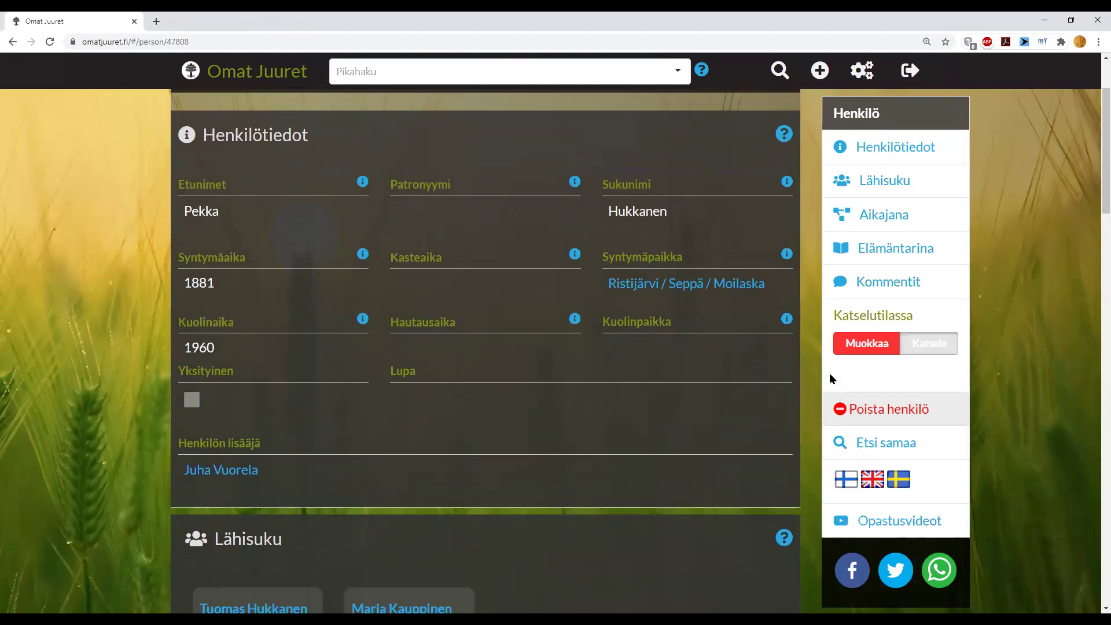
scroll(852, 346, down, 1)
- Edit the 1881–1960 record and delete its Ristijärvi / Seppä / Moilaska birthplace link
click(851, 345)
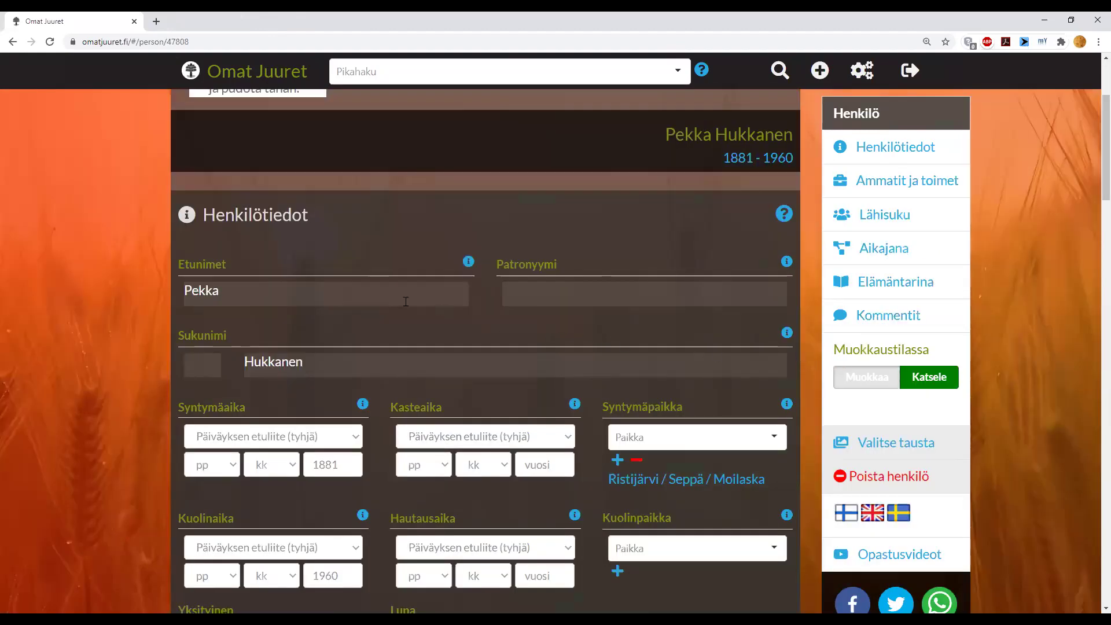
scroll(377, 298, down, 1)
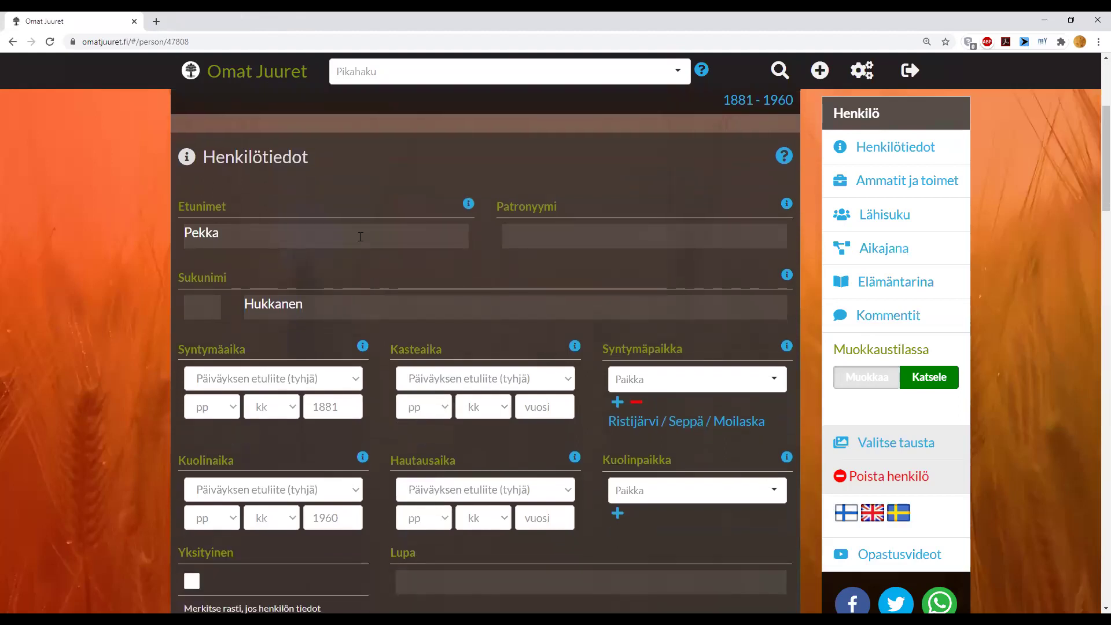
click(360, 236)
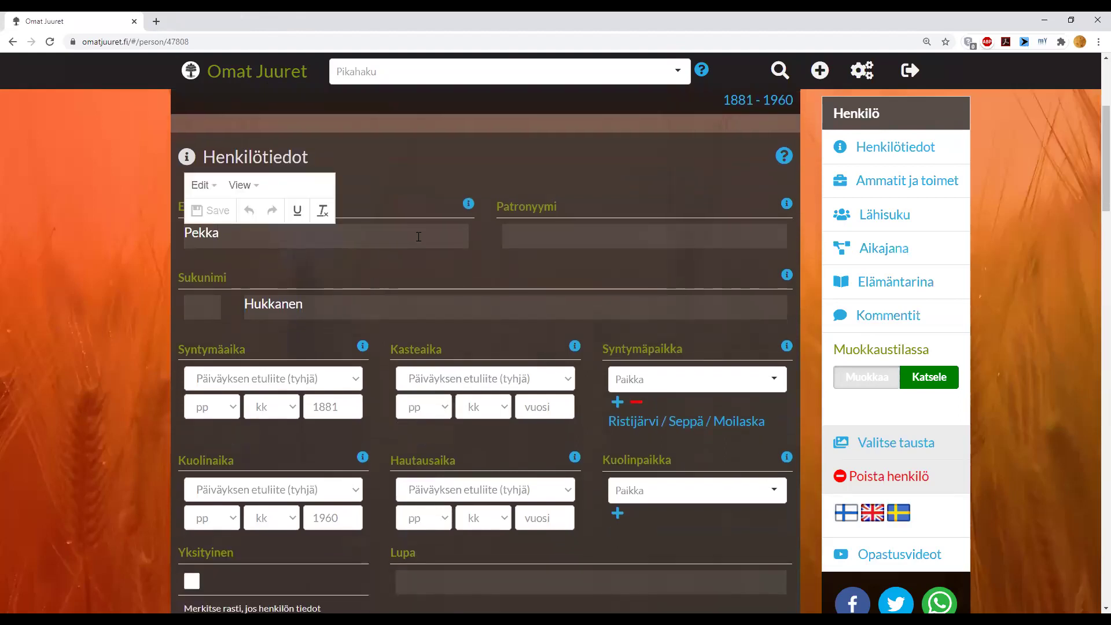
scroll(468, 306, down, 2)
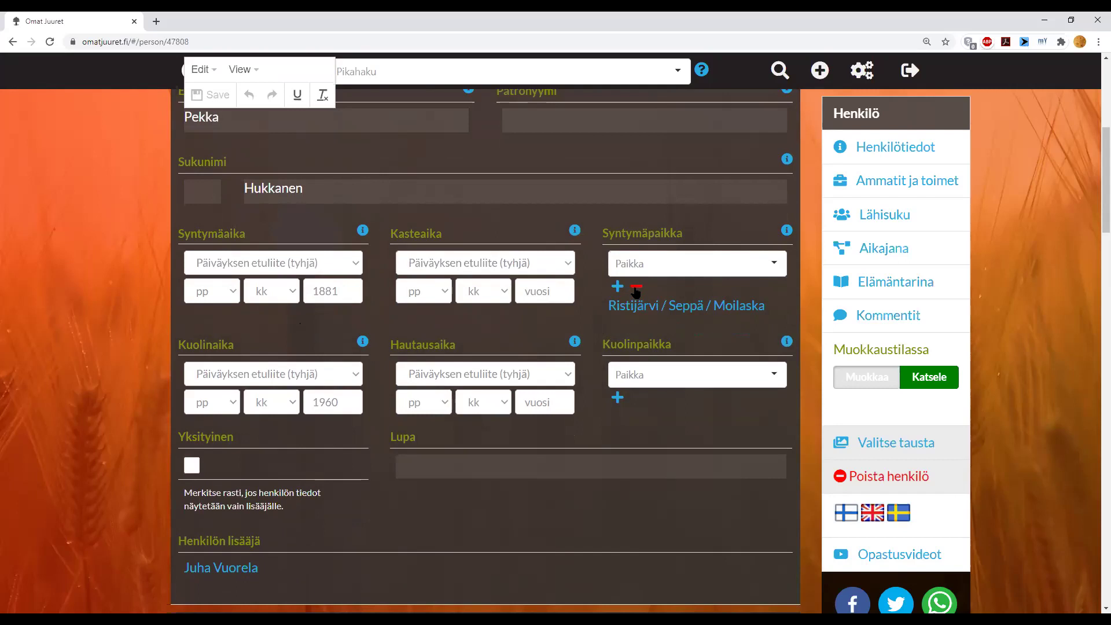
click(635, 291)
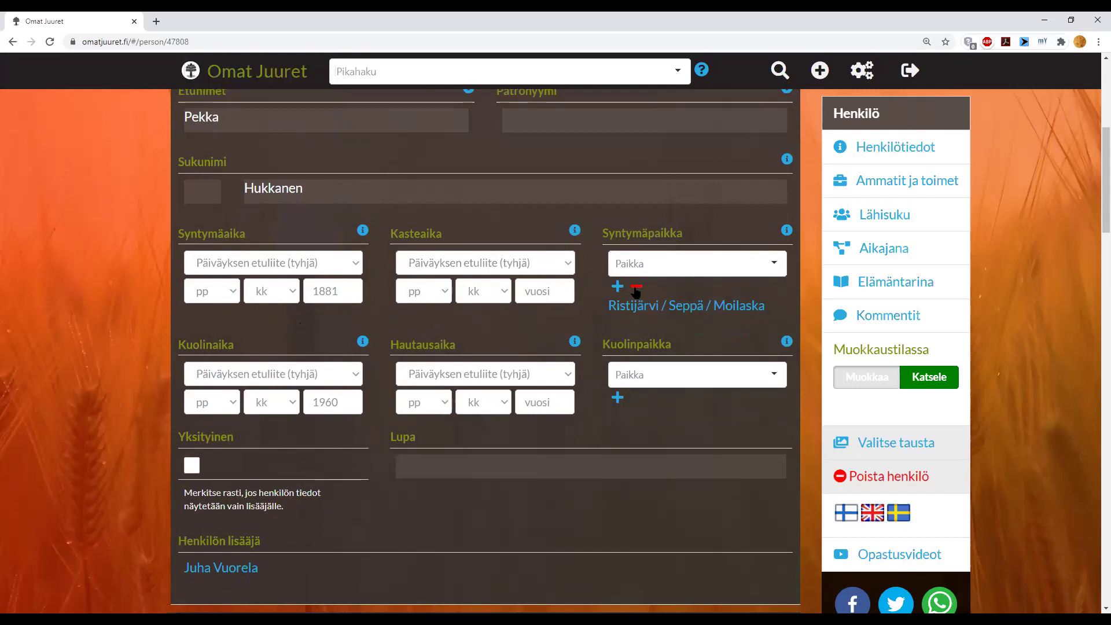
click(636, 291)
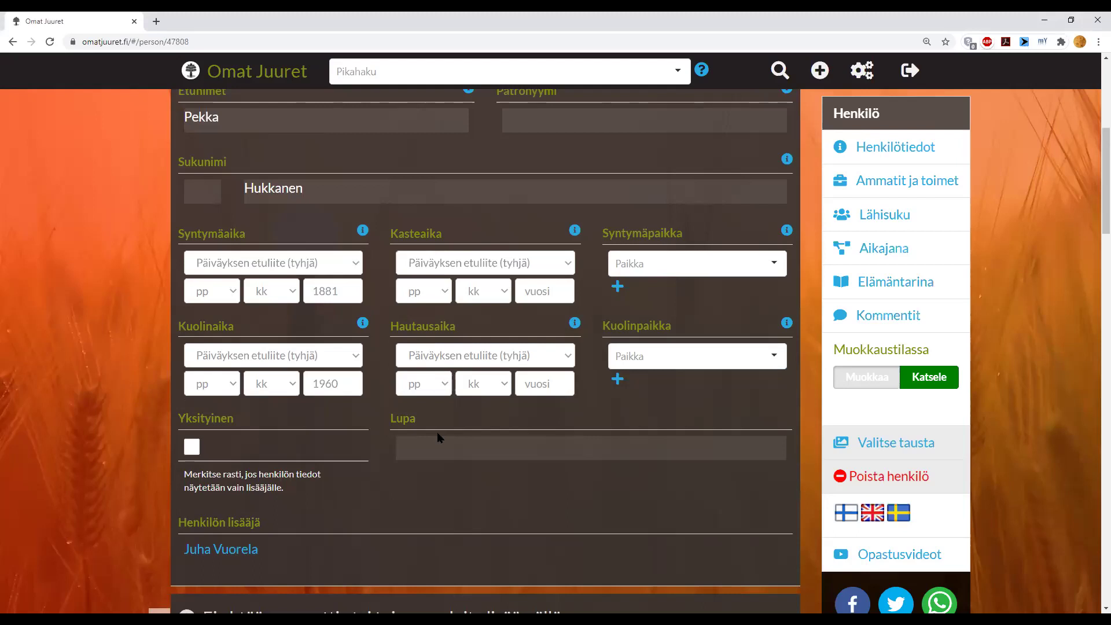
scroll(436, 431, down, 2)
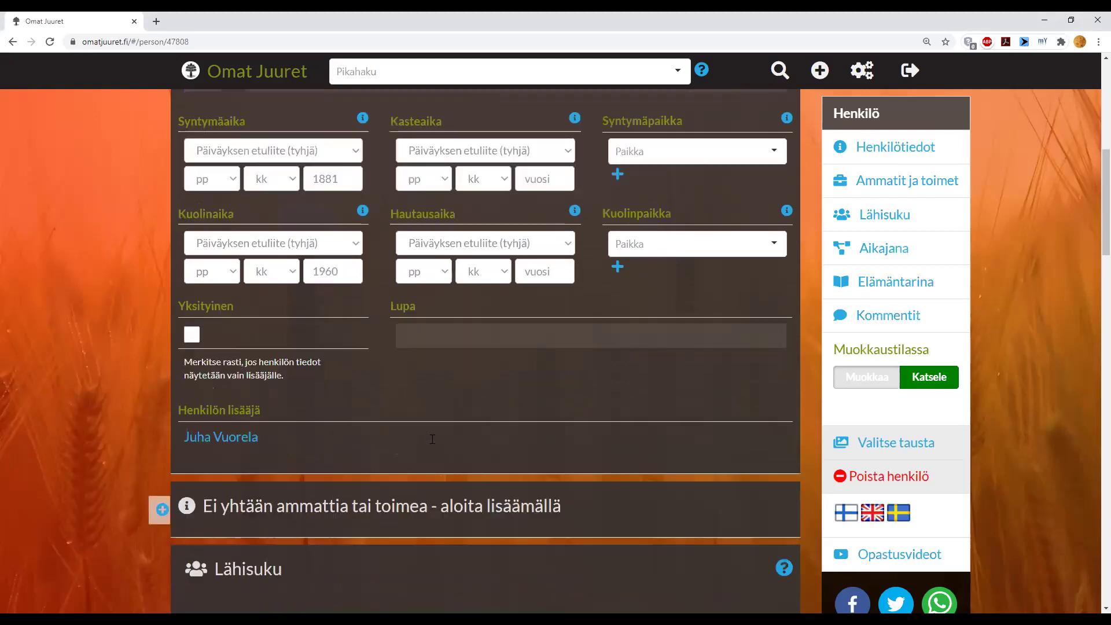
- Open the Henkilön lisääjä user's profile and scroll through its details
click(218, 437)
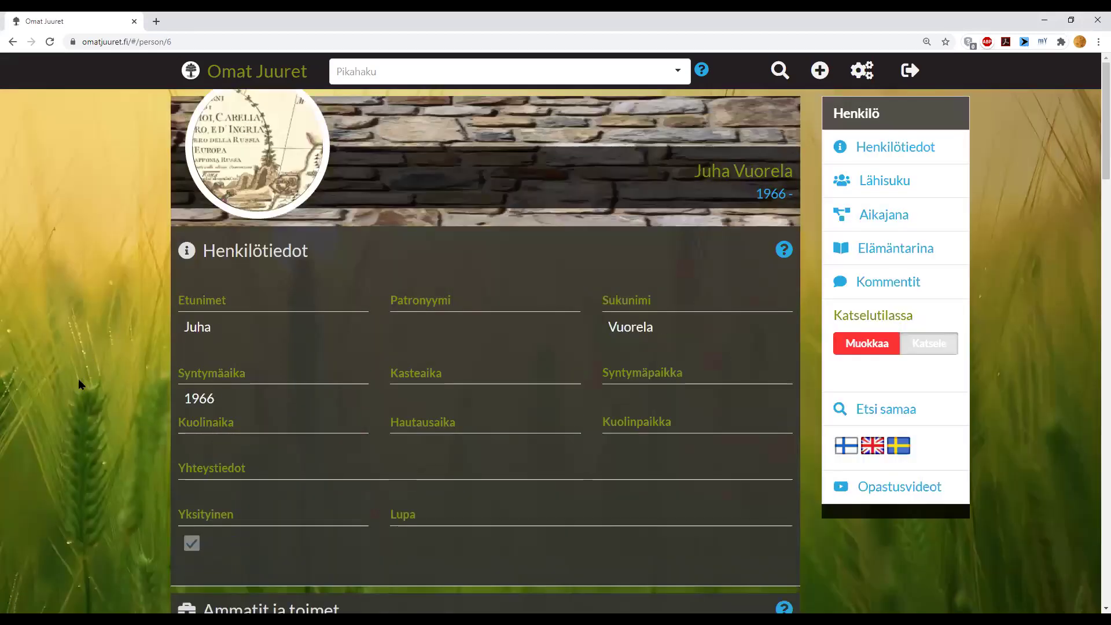
scroll(78, 383, down, 1)
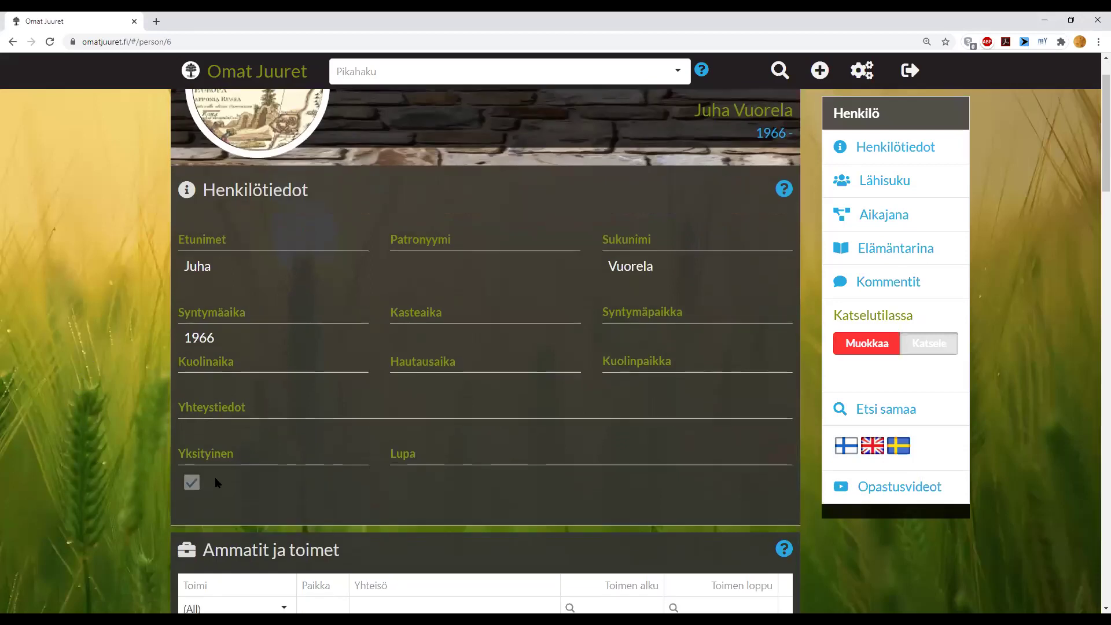
scroll(214, 477, down, 1)
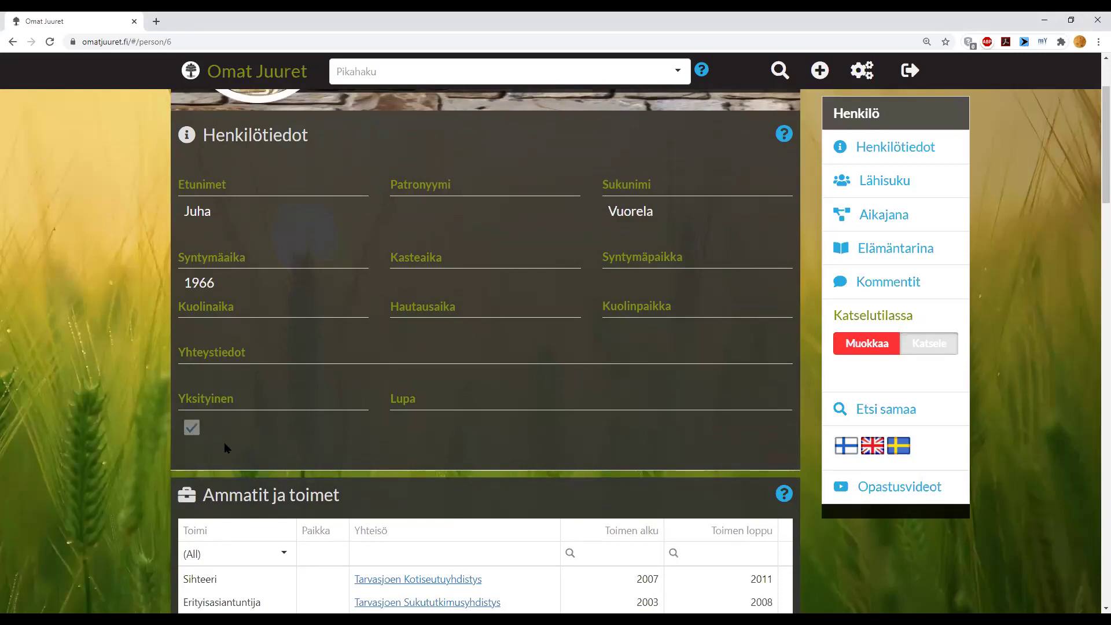
- Sign out and open the Etsi henkilö search form
click(915, 106)
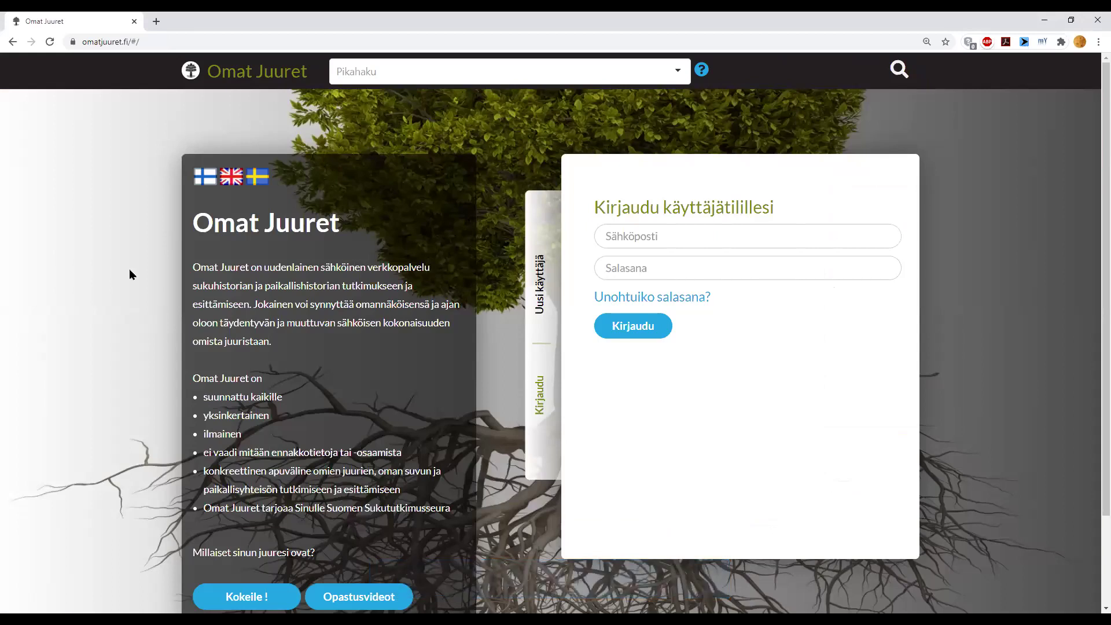
click(895, 74)
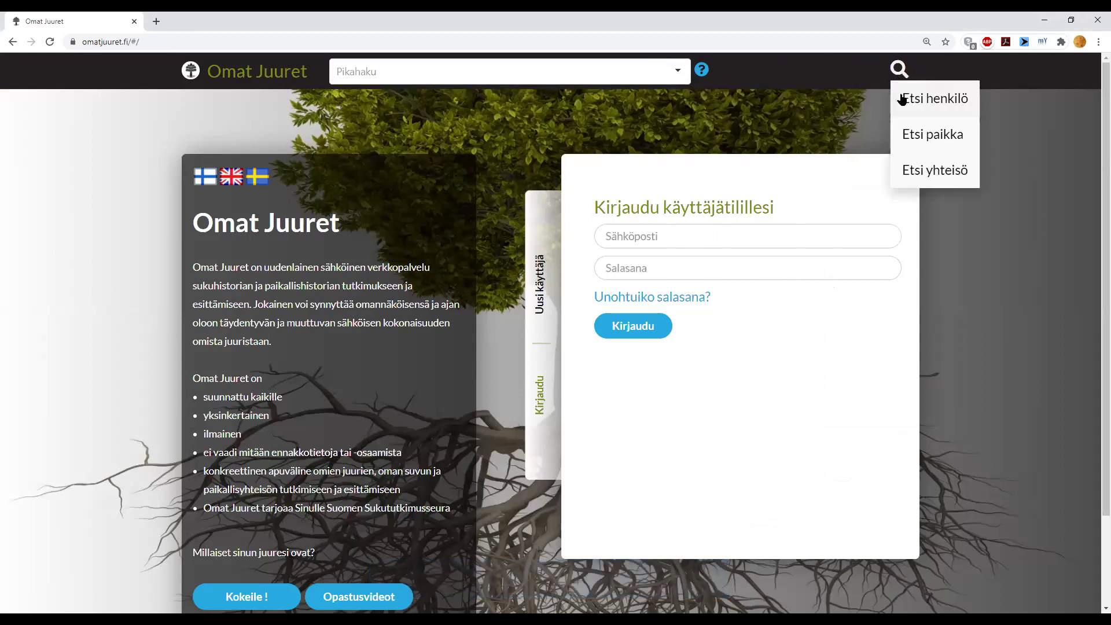
click(900, 97)
- Search by the adder's first name and surname, yielding one private-person result
click(289, 151)
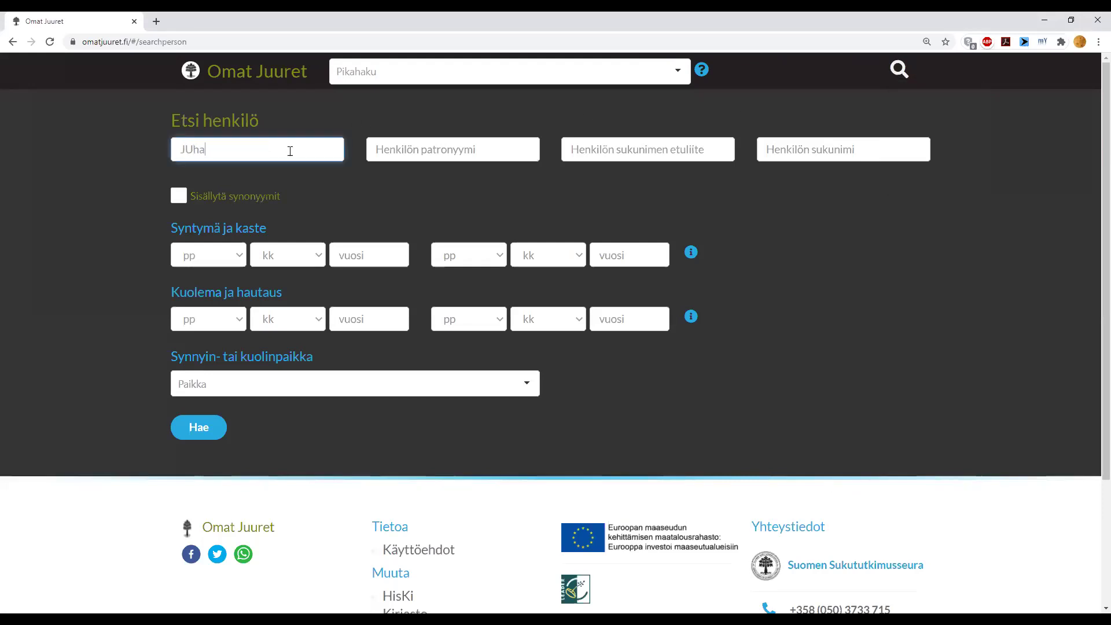
click(792, 152)
click(212, 428)
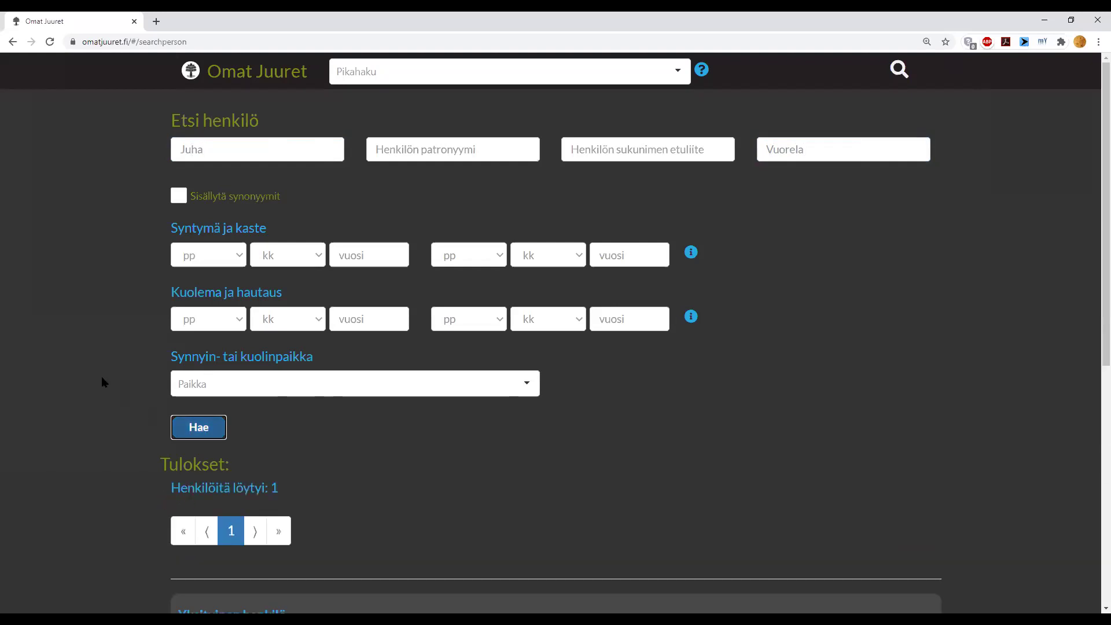
scroll(101, 376, down, 5)
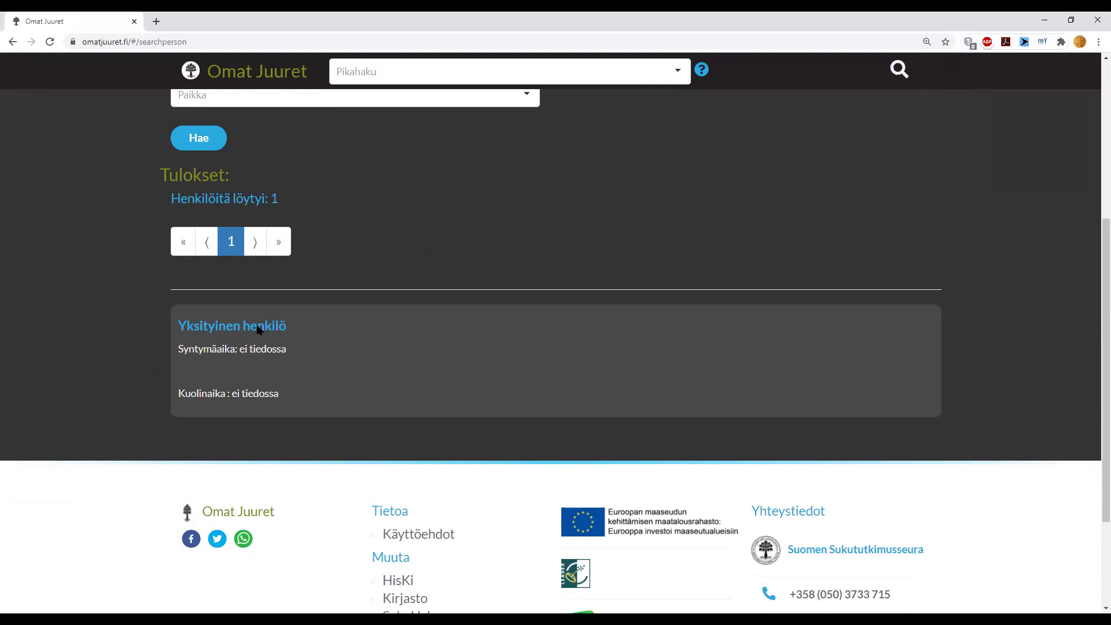
scroll(256, 324, up, 5)
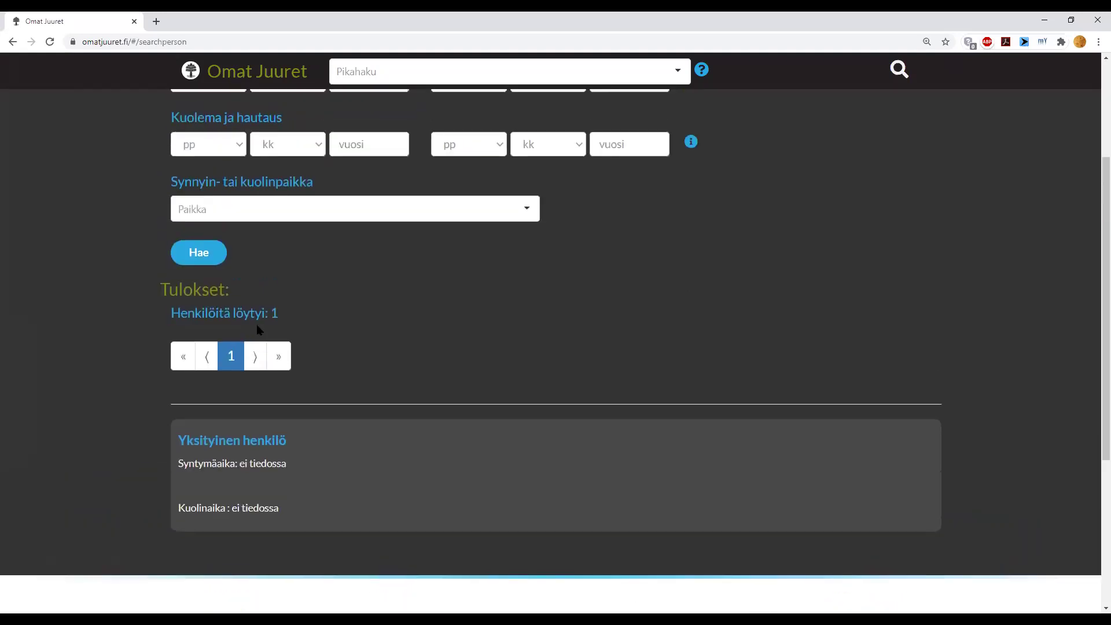
- Rerun the person search with the subject's first name and new surname, showing one result
double_click(245, 151)
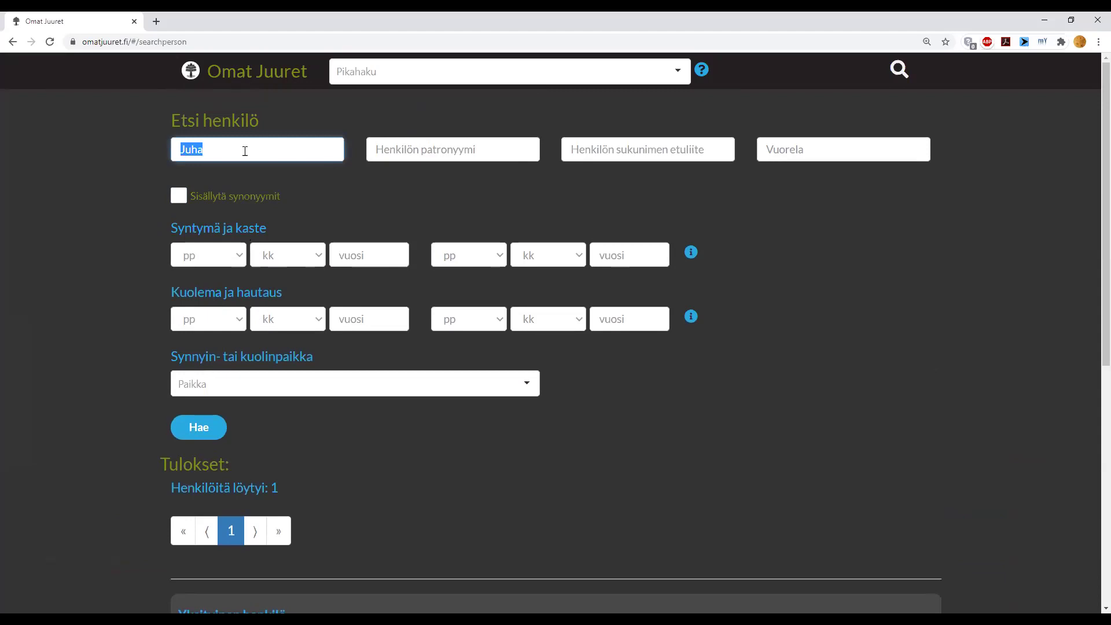
key(Tab)
key(Tab)
key(Tab)
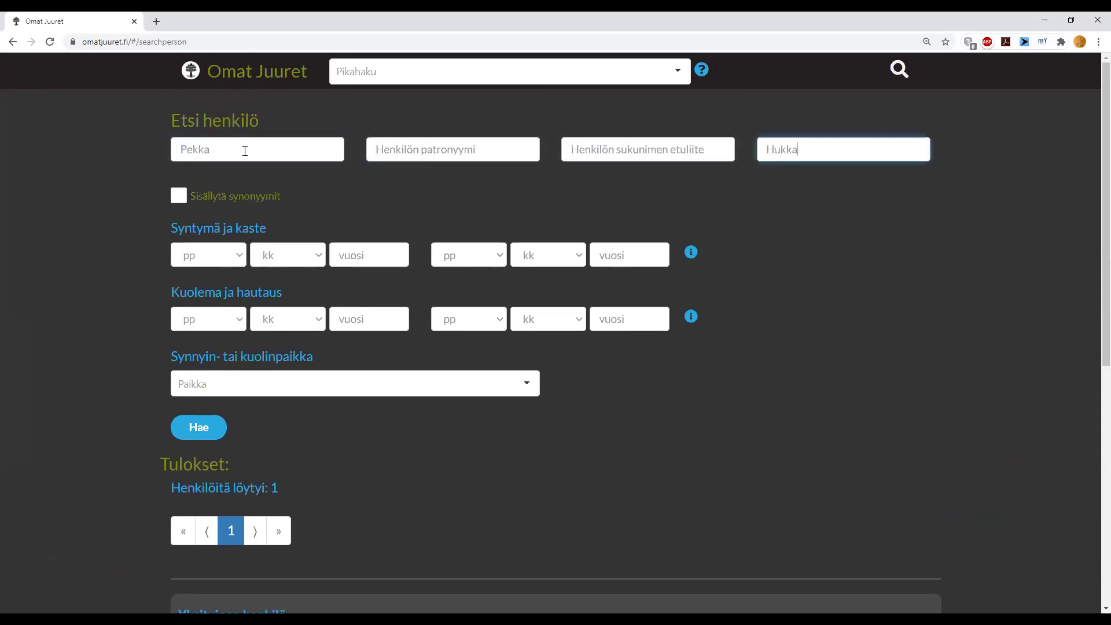
click(185, 426)
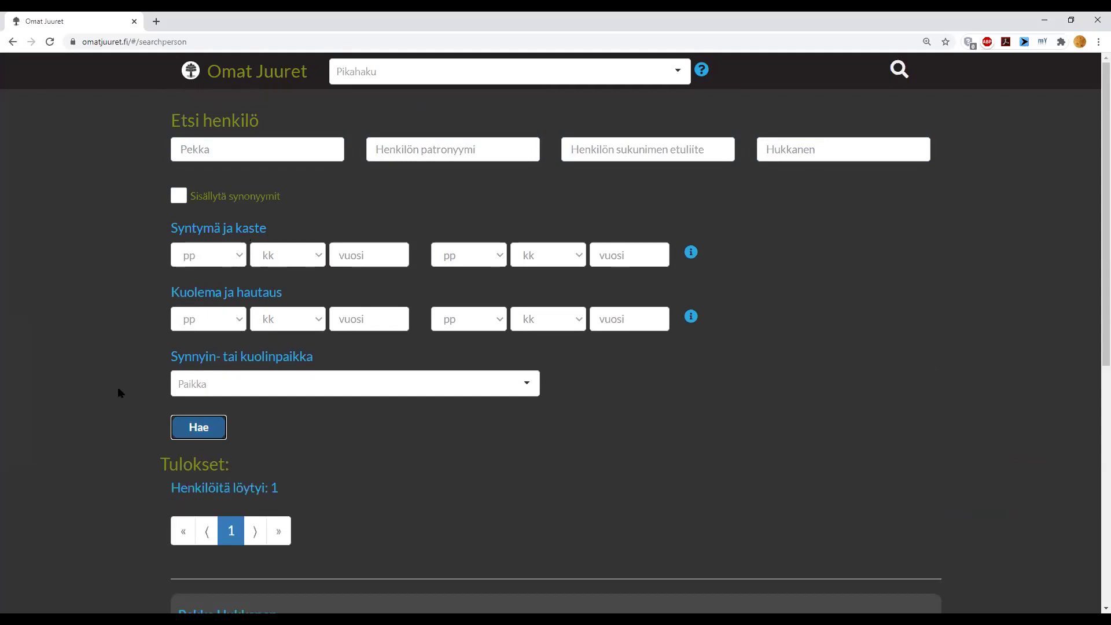
scroll(117, 386, down, 6)
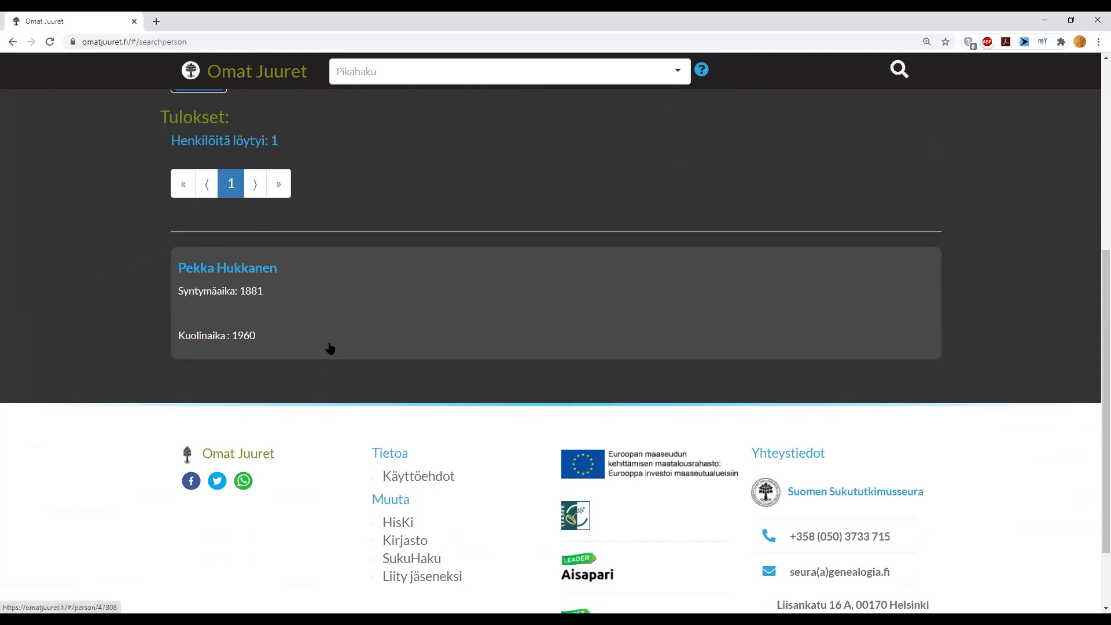
- Open the found 1881–1960 person's page and look over its Henkilötiedot, which list no birthplace
click(245, 272)
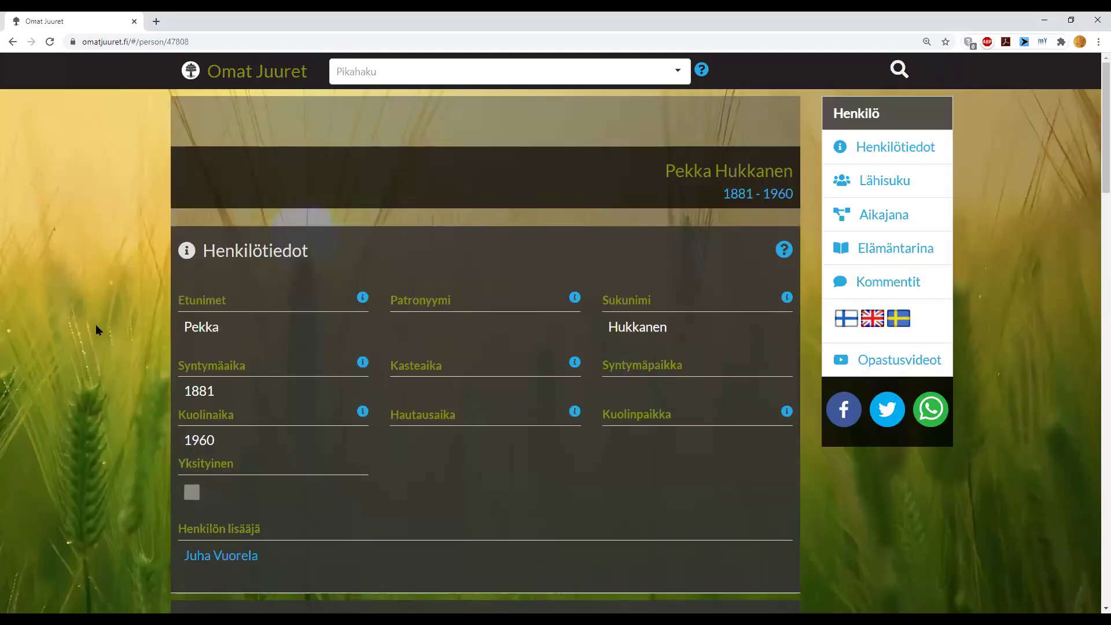
scroll(96, 324, down, 1)
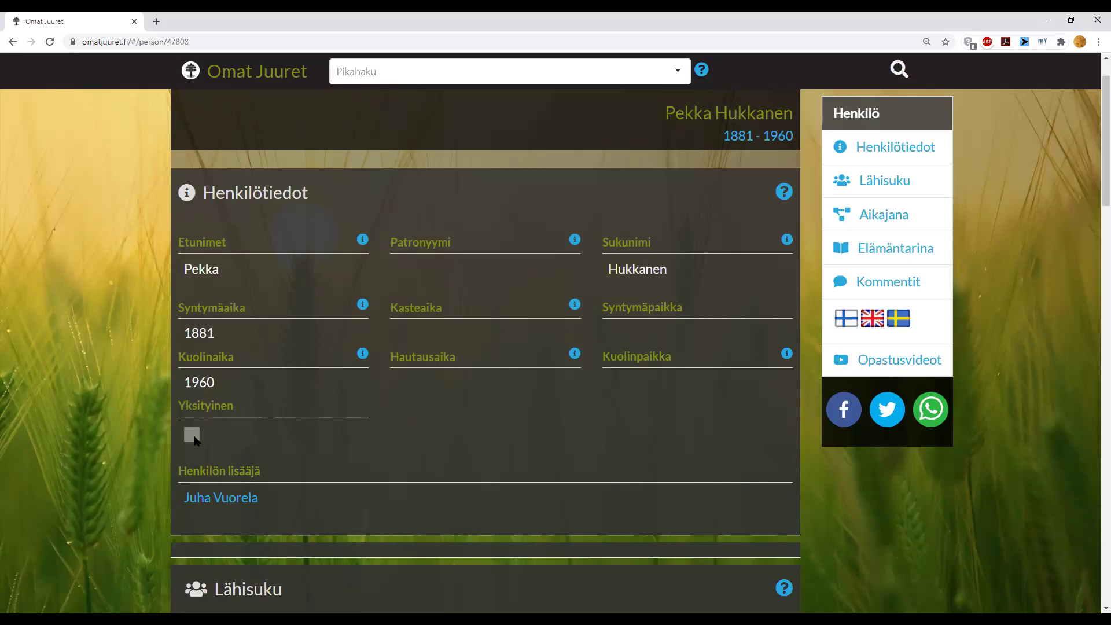
scroll(245, 423, up, 1)
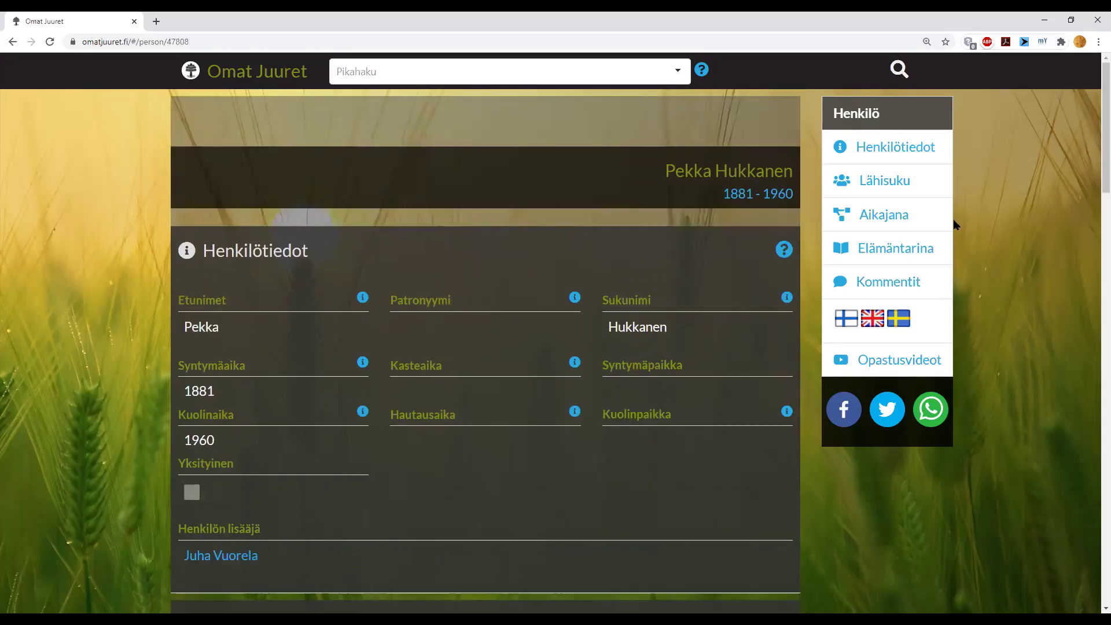
- Return to the front page and log in with the account e-mail and password
click(238, 72)
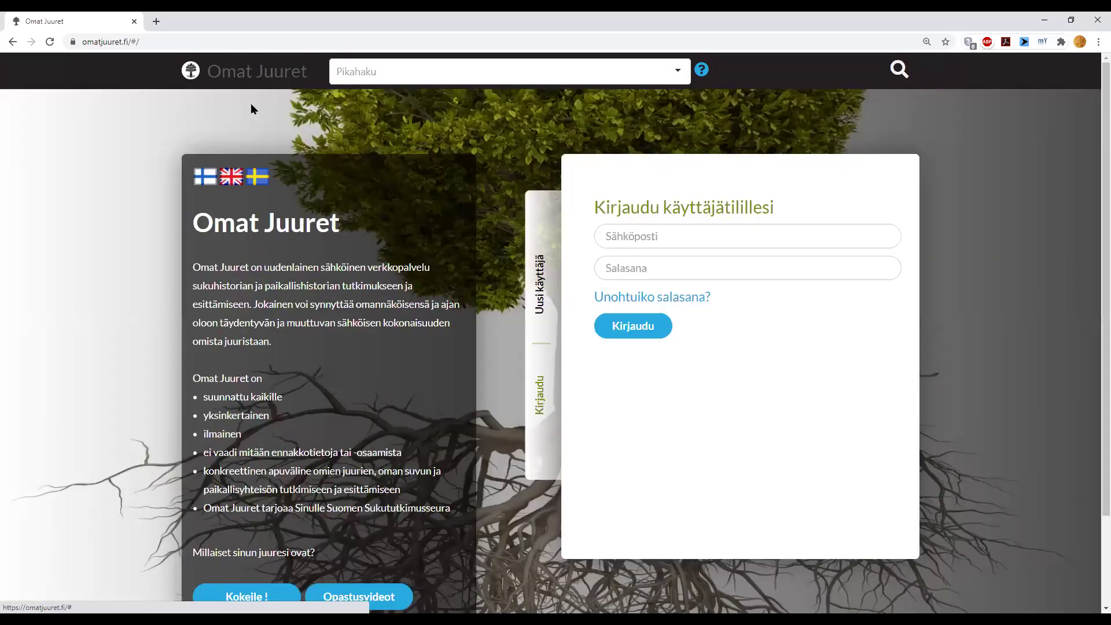
click(687, 227)
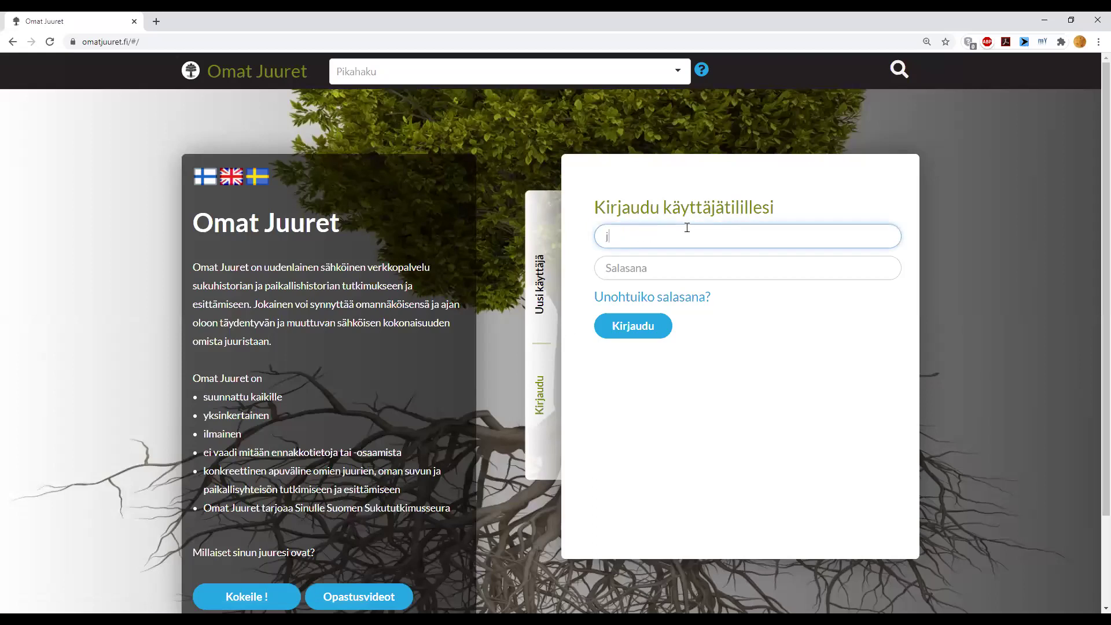
key(Tab)
text(••••••••••)
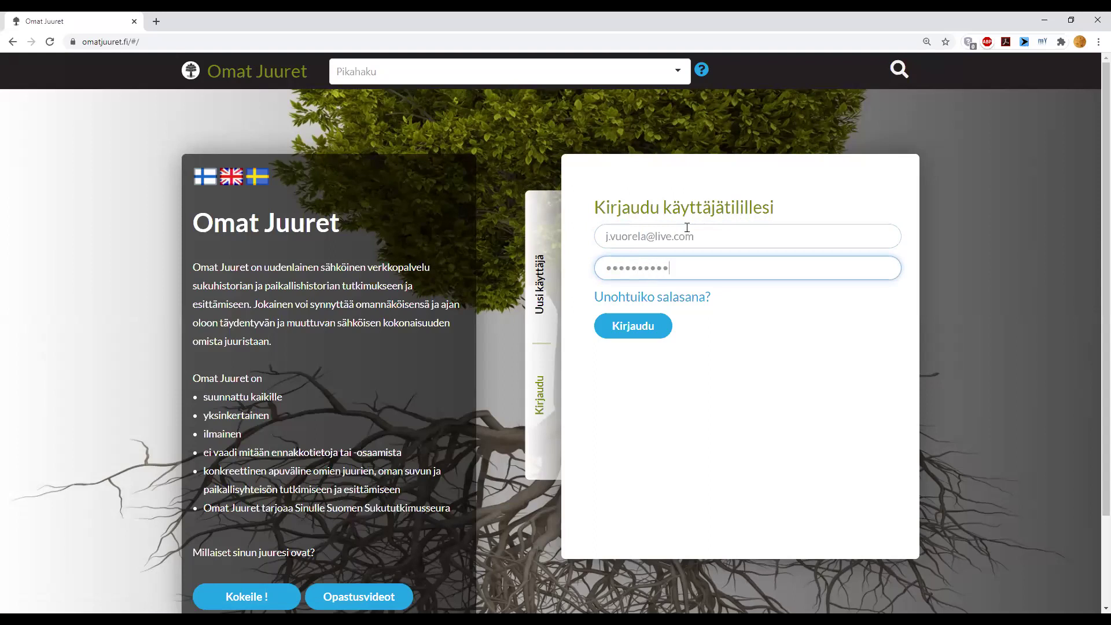
click(642, 328)
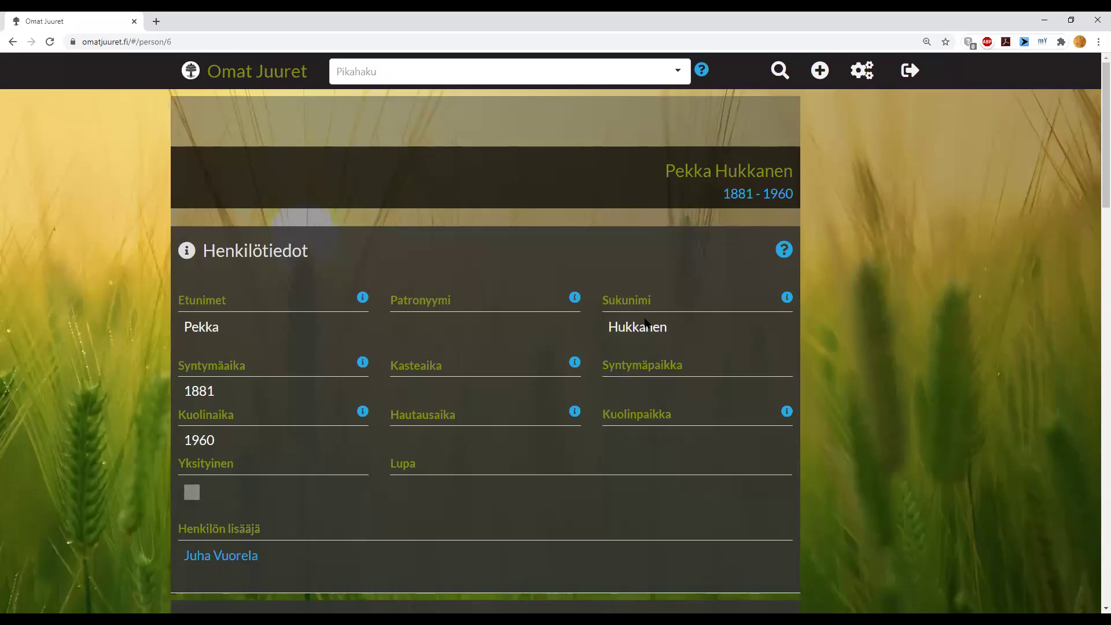
- Review the account owner's page, born 1966, with three occupations and the close-family view
scroll(866, 285, down, 6)
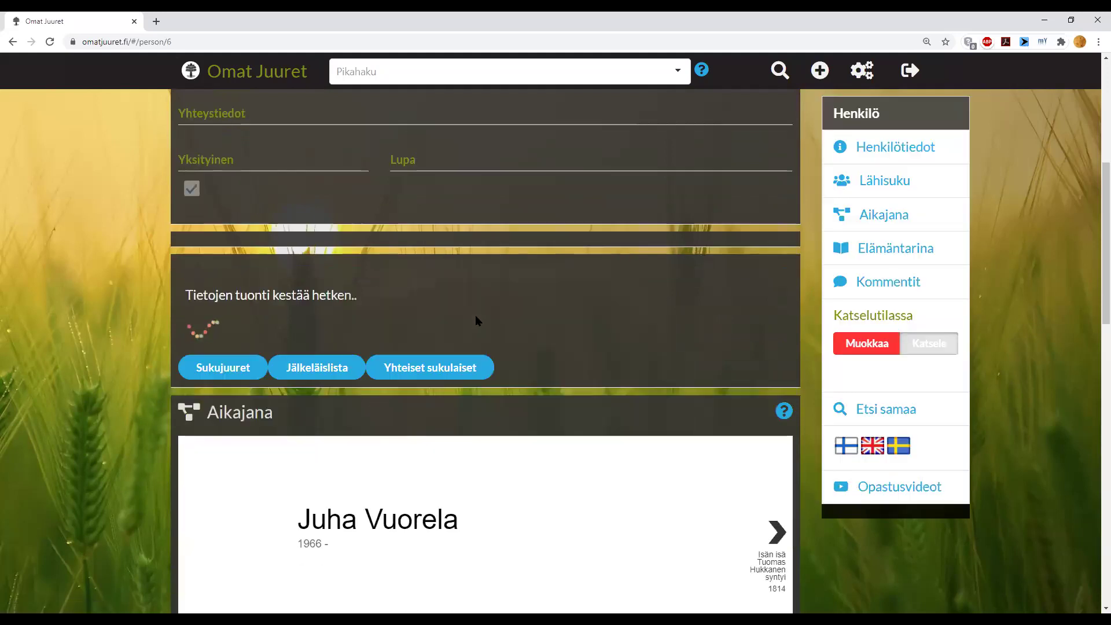
scroll(474, 315, down, 5)
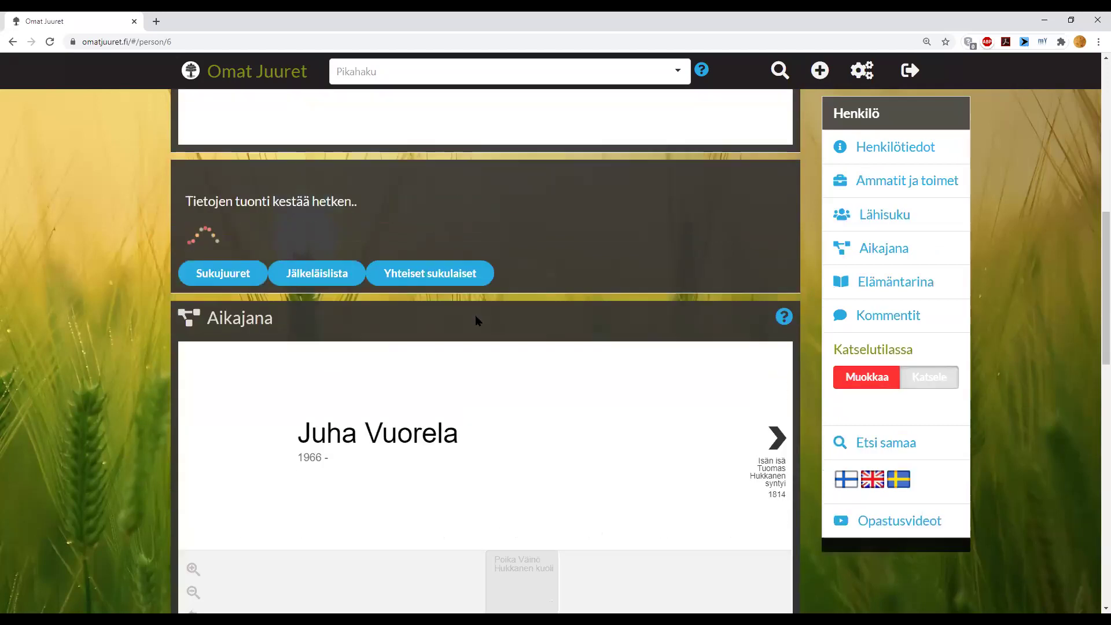
scroll(476, 318, down, 2)
scroll(476, 316, down, 3)
scroll(476, 315, down, 2)
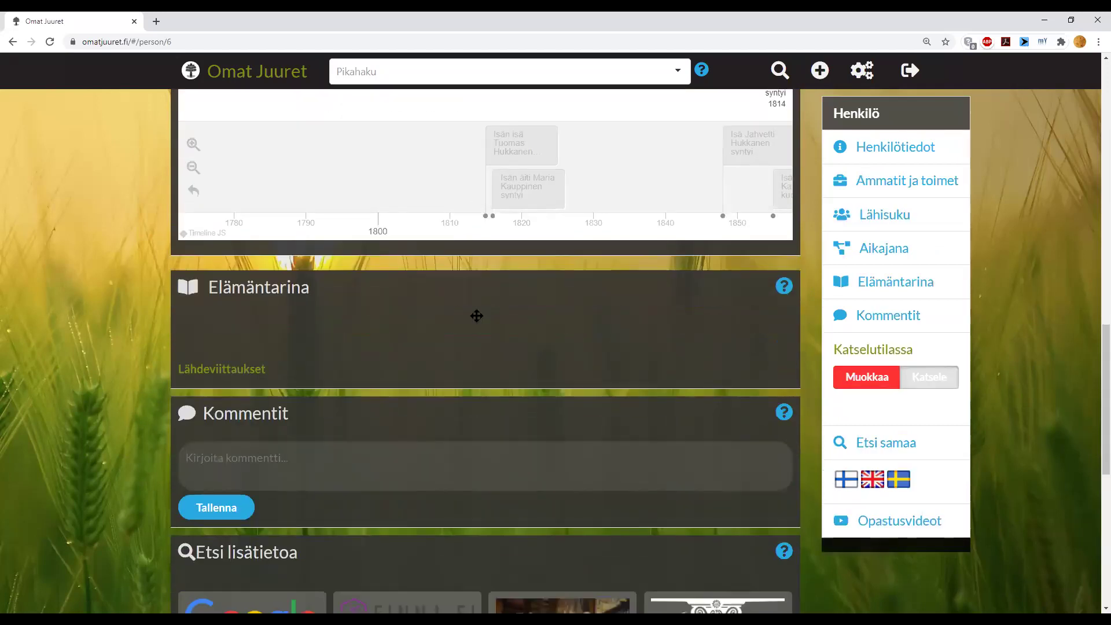
scroll(475, 315, down, 5)
scroll(475, 315, up, 13)
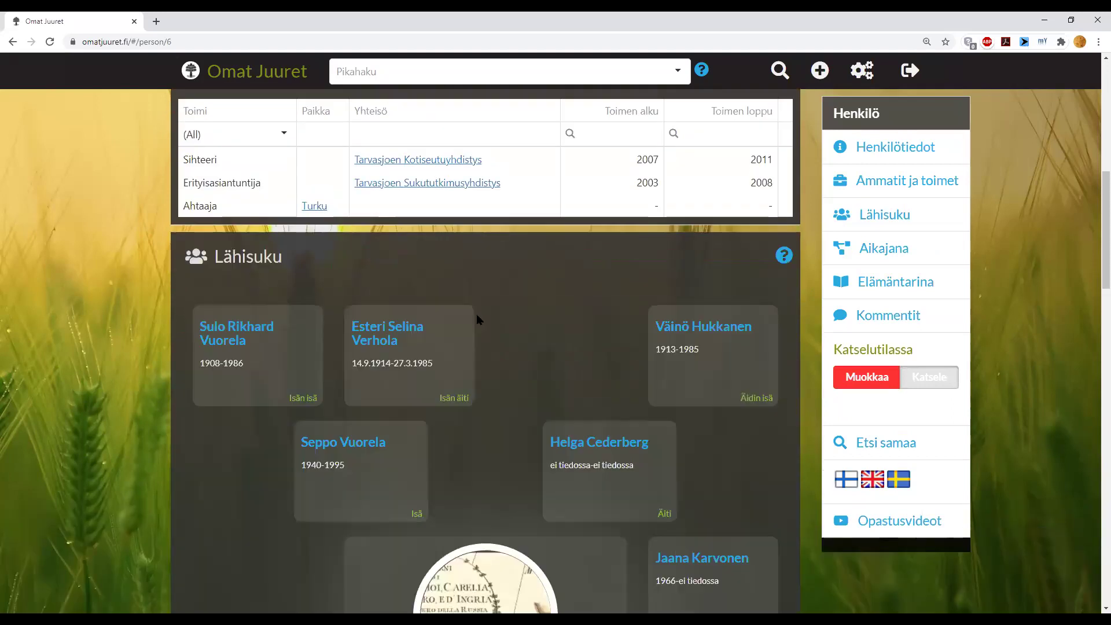
- Open the 1914–1985 paternal grandmother's page and review her Henkilötiedot, Elämäntarina and Lähisuku
click(413, 327)
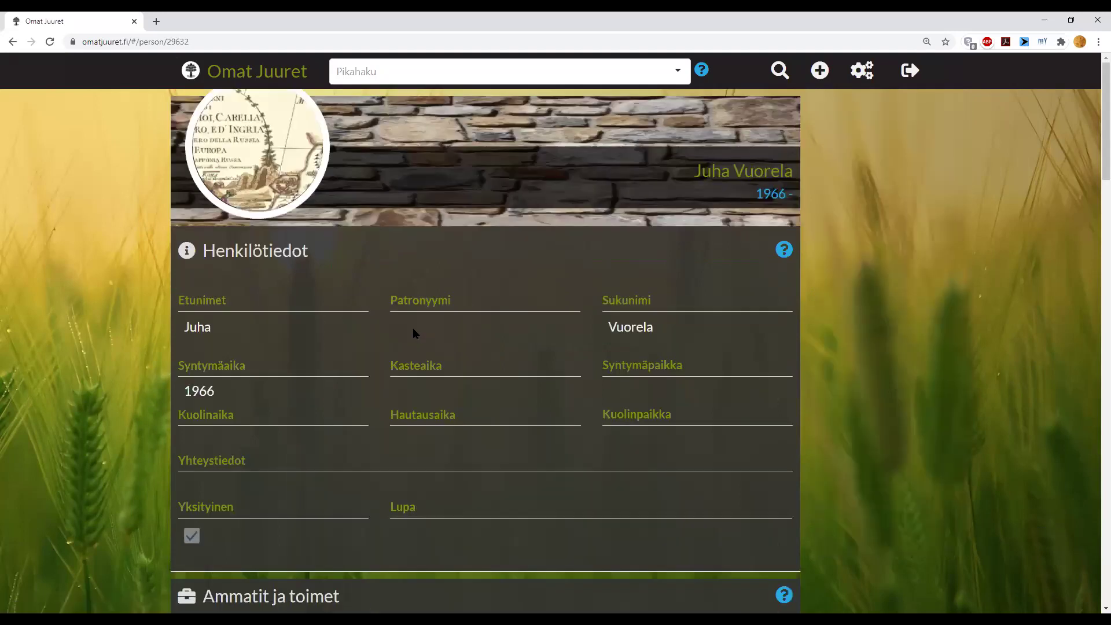
scroll(413, 332, down, 4)
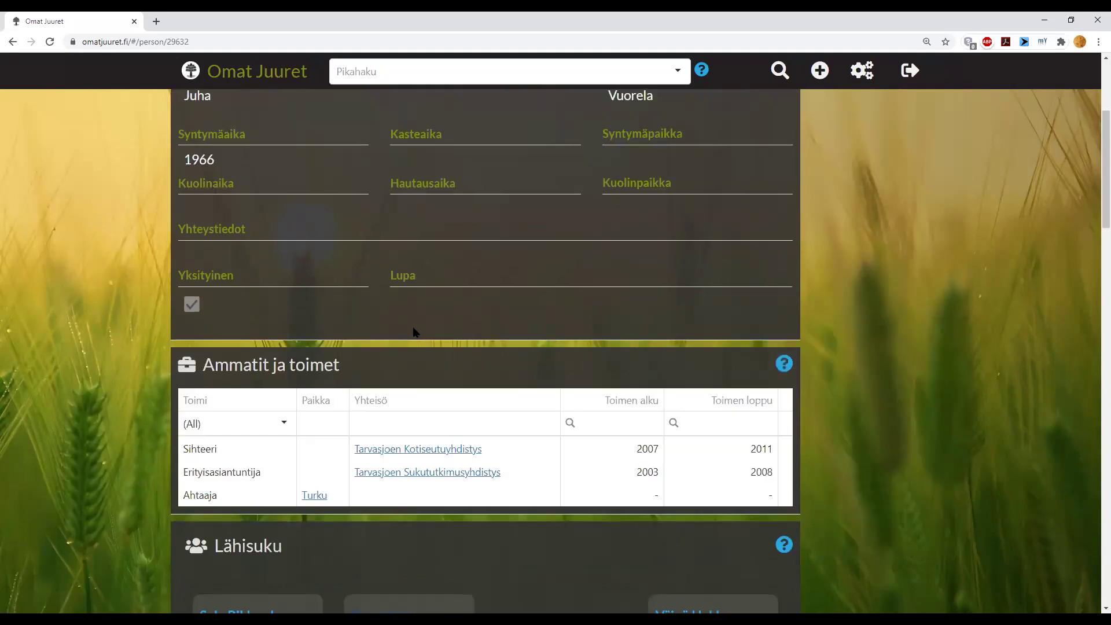
scroll(413, 332, down, 2)
scroll(413, 332, down, 3)
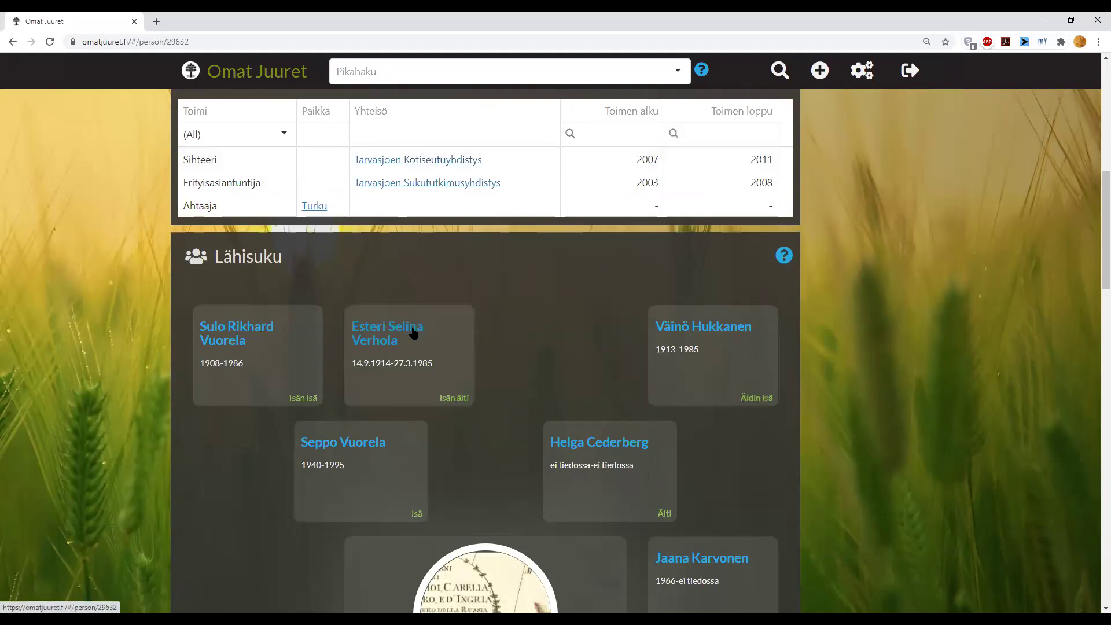
scroll(413, 329, down, 2)
scroll(414, 326, up, 3)
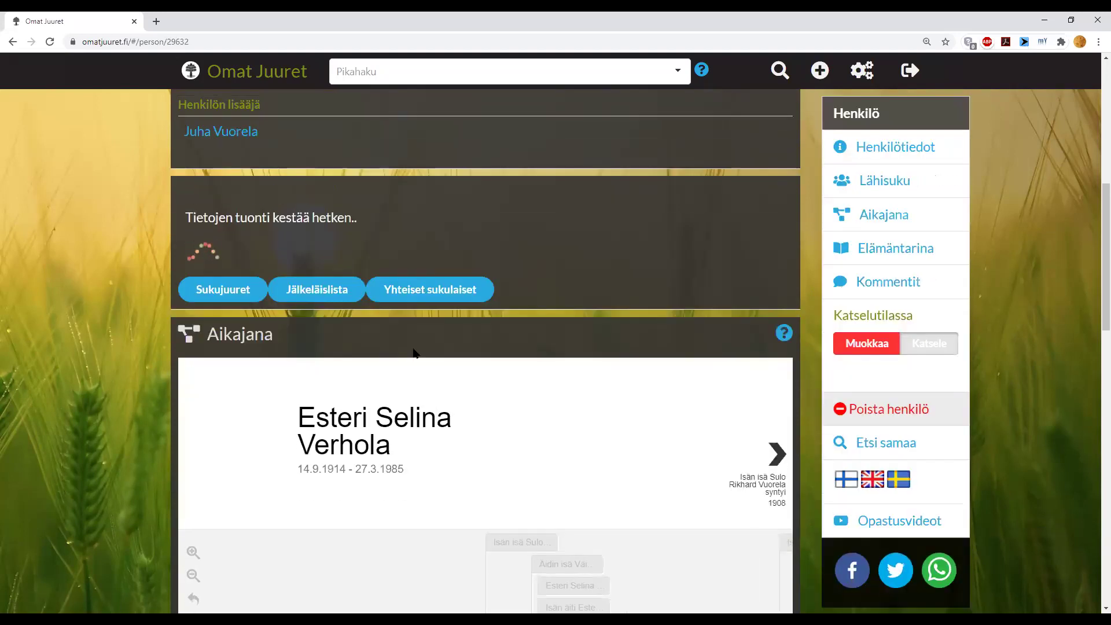
scroll(414, 350, down, 6)
scroll(416, 343, down, 3)
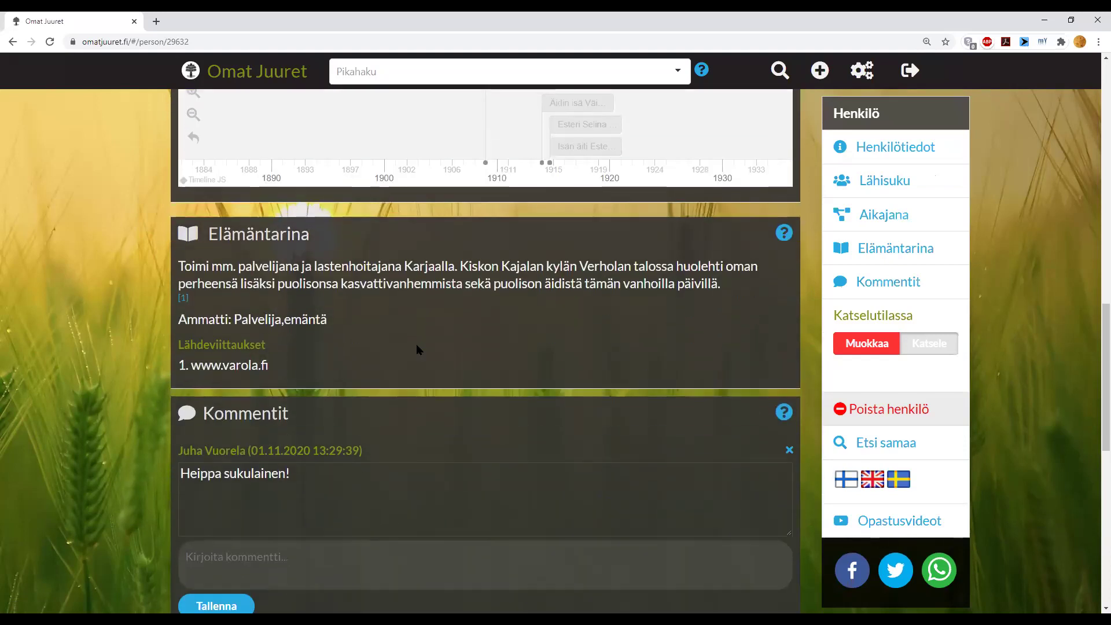
scroll(415, 343, up, 6)
scroll(418, 342, up, 6)
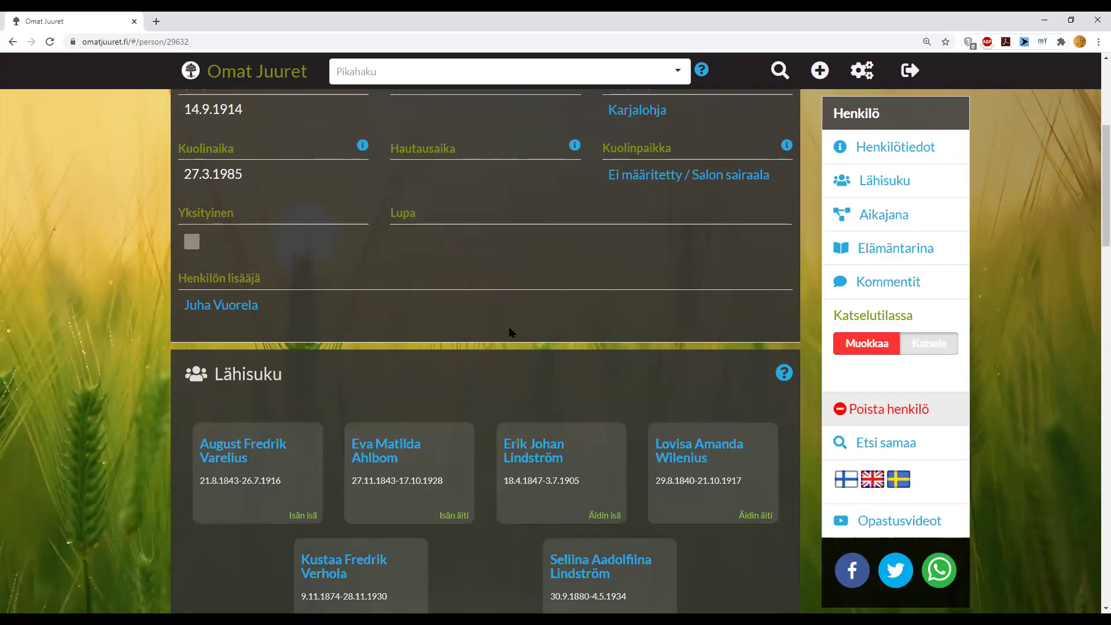
scroll(509, 327, down, 4)
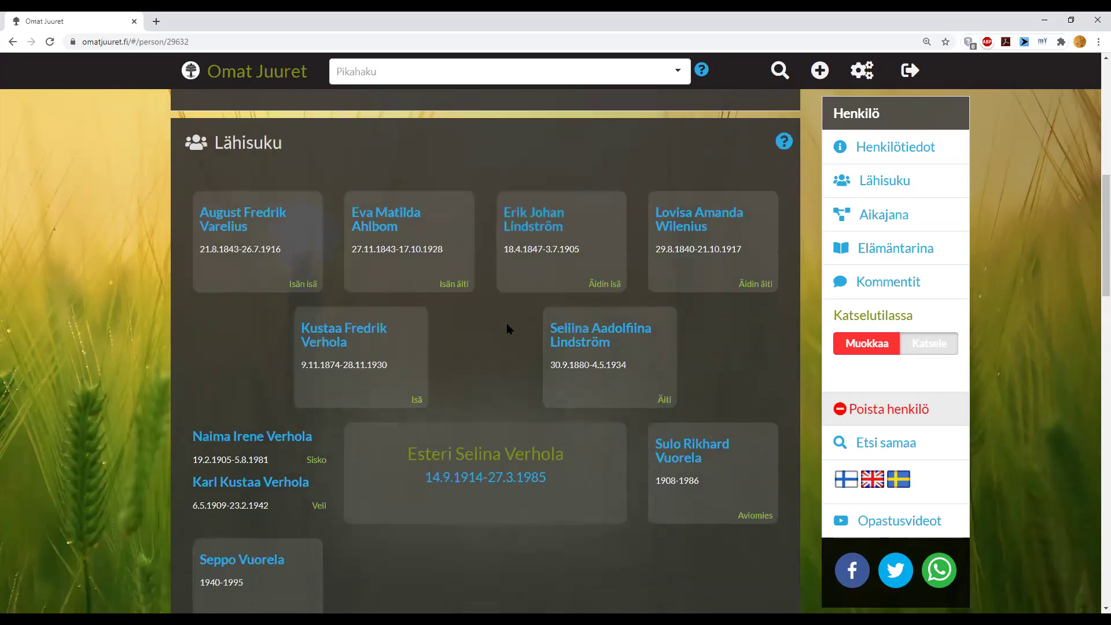
scroll(507, 327, down, 2)
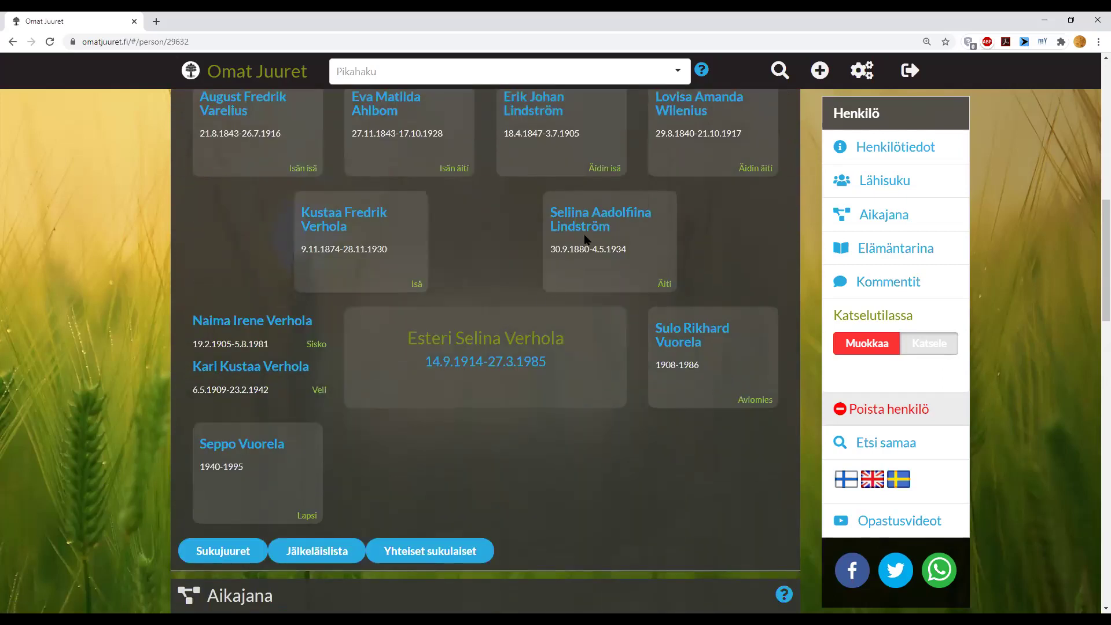
scroll(473, 243, down, 2)
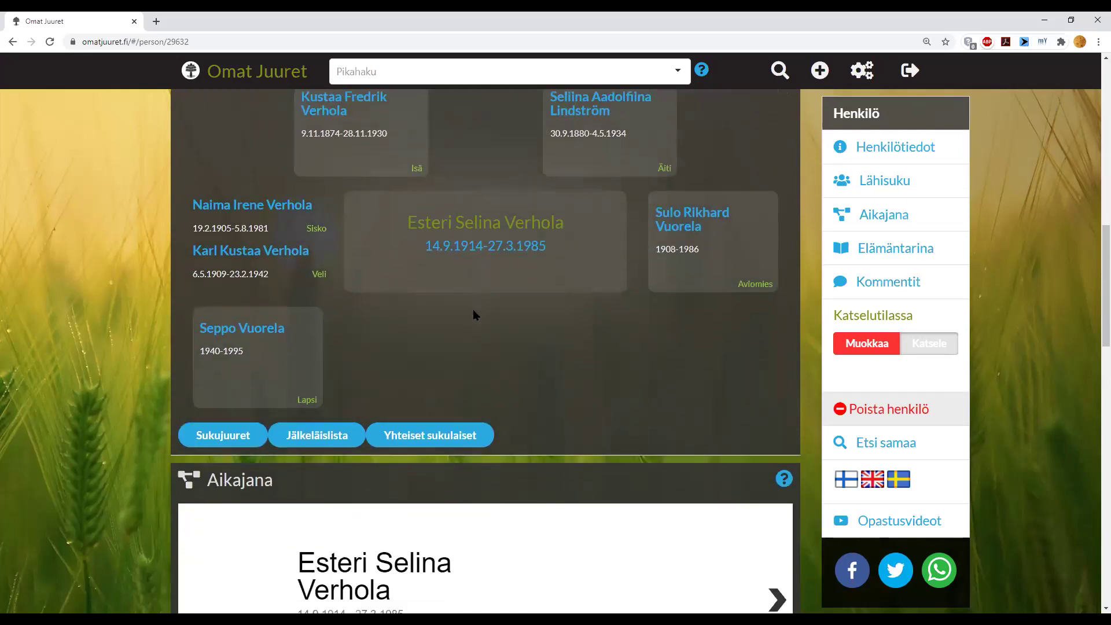
scroll(440, 324, down, 2)
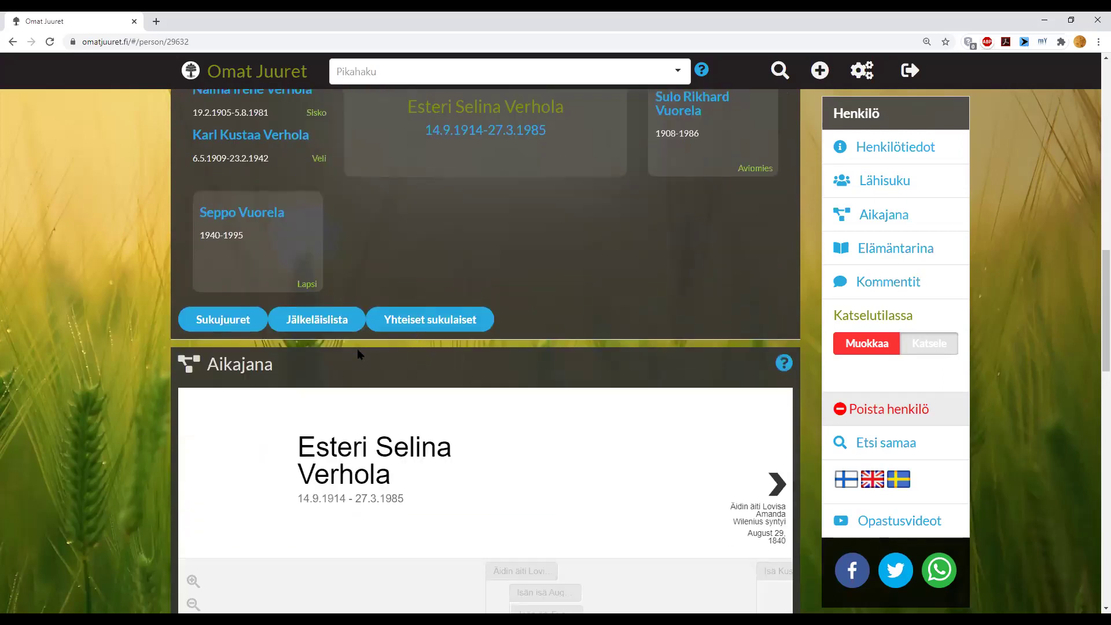
- Show the 1914–1985 woman's Sukujuuret five-generation ancestor chart, then close it while still loading
click(214, 320)
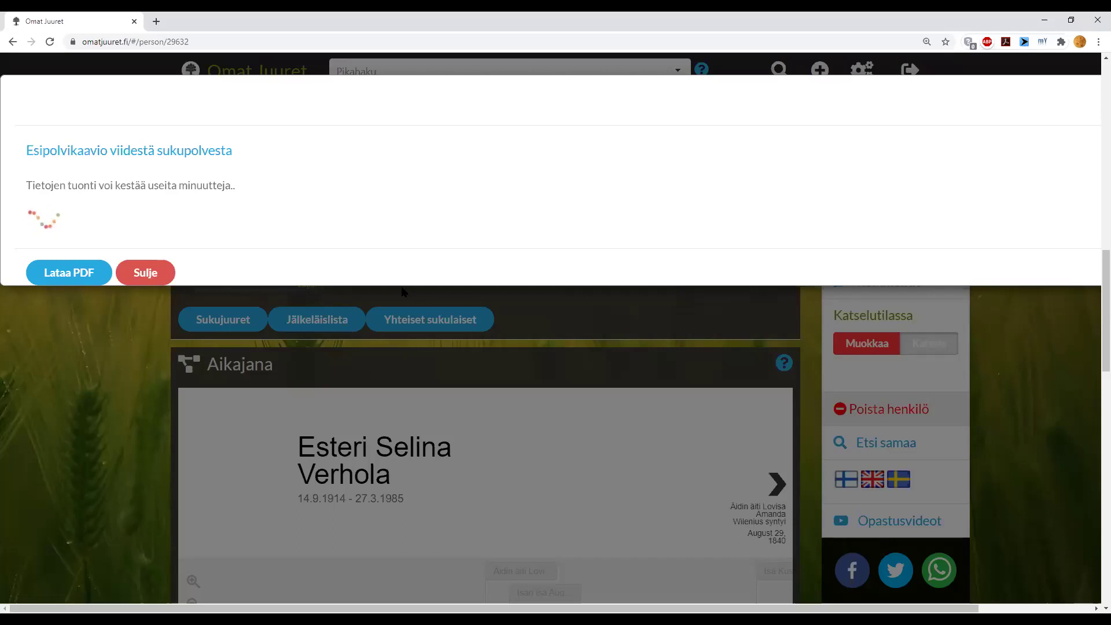
scroll(392, 294, up, 2)
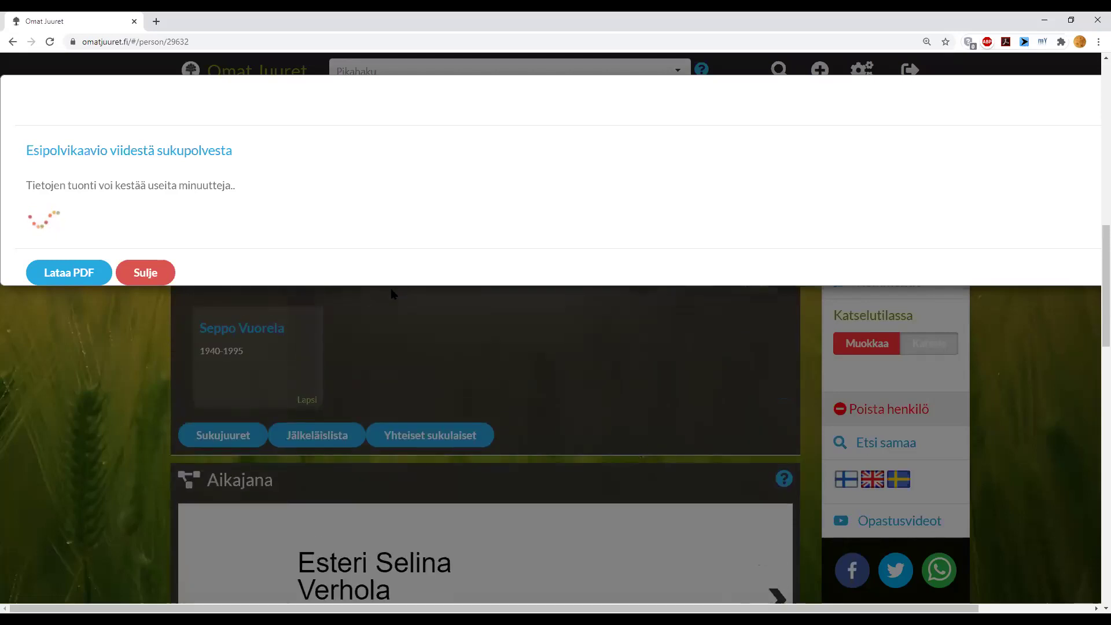
click(148, 275)
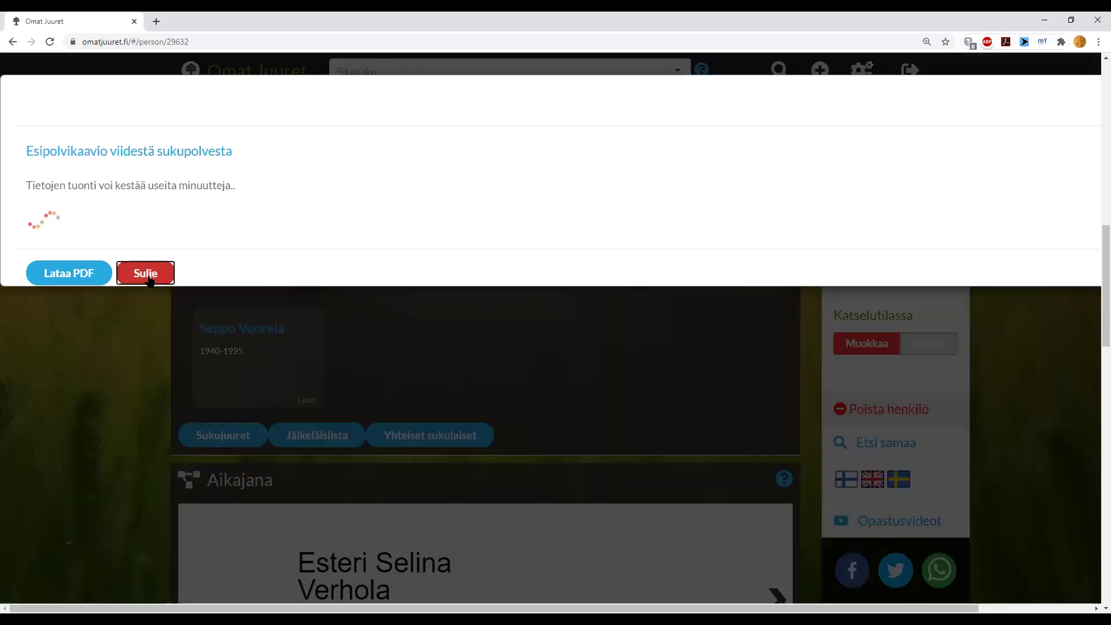
scroll(158, 310, up, 1)
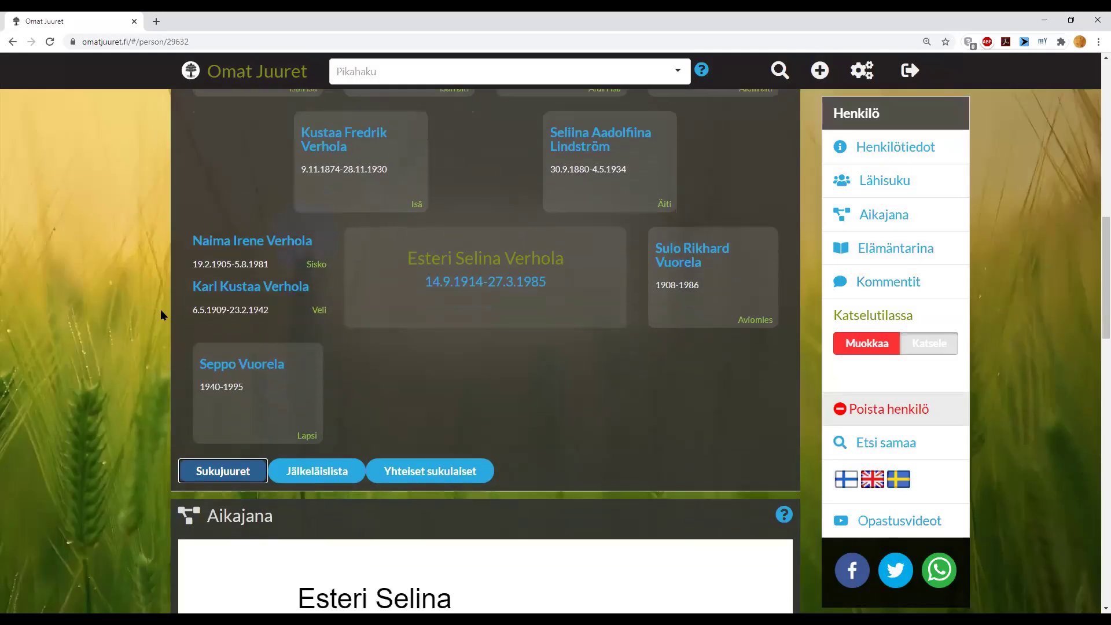
scroll(161, 315, down, 2)
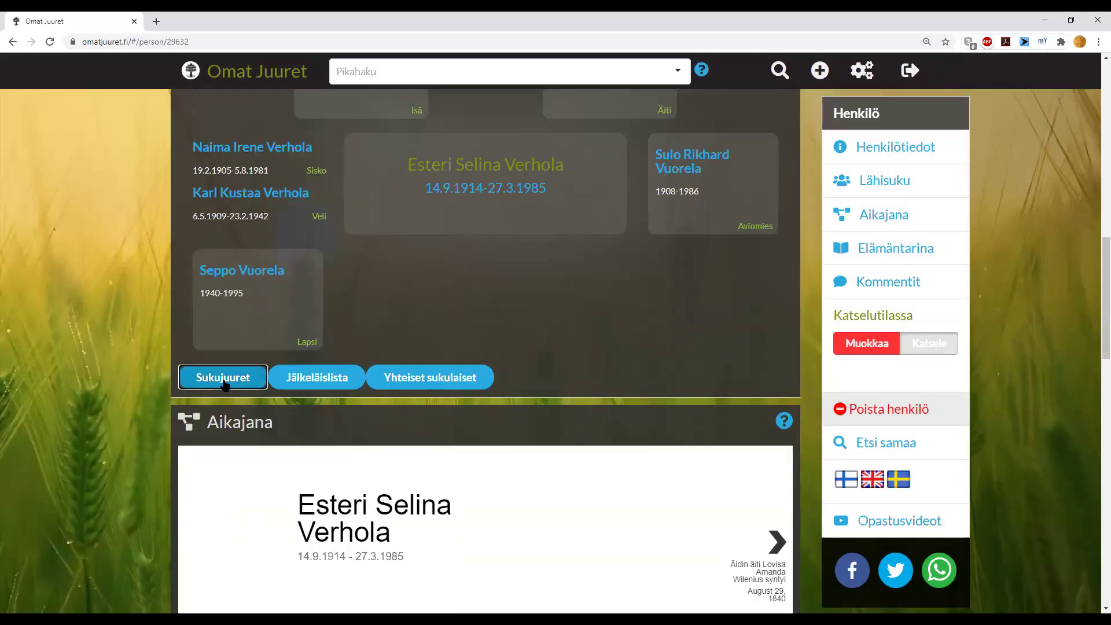
right_click(225, 383)
click(93, 380)
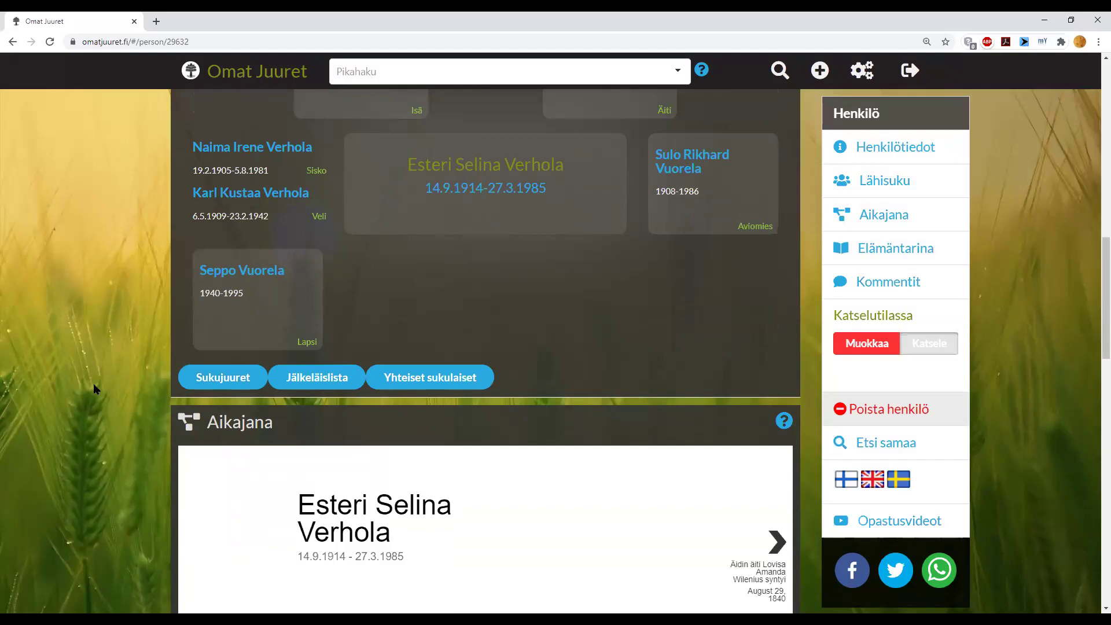
click(234, 380)
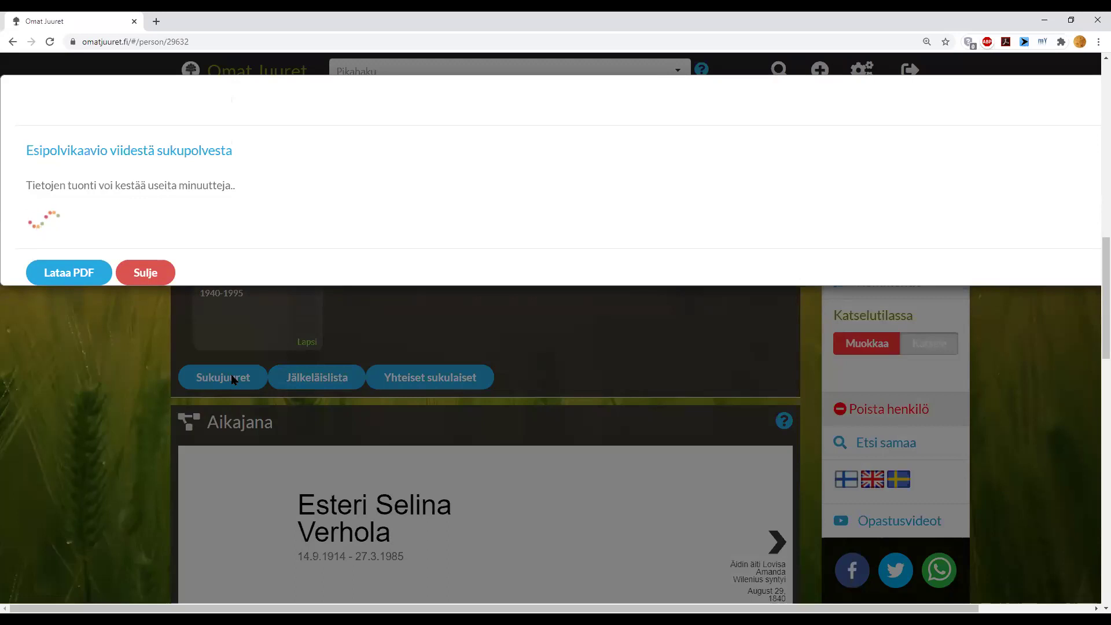
click(152, 276)
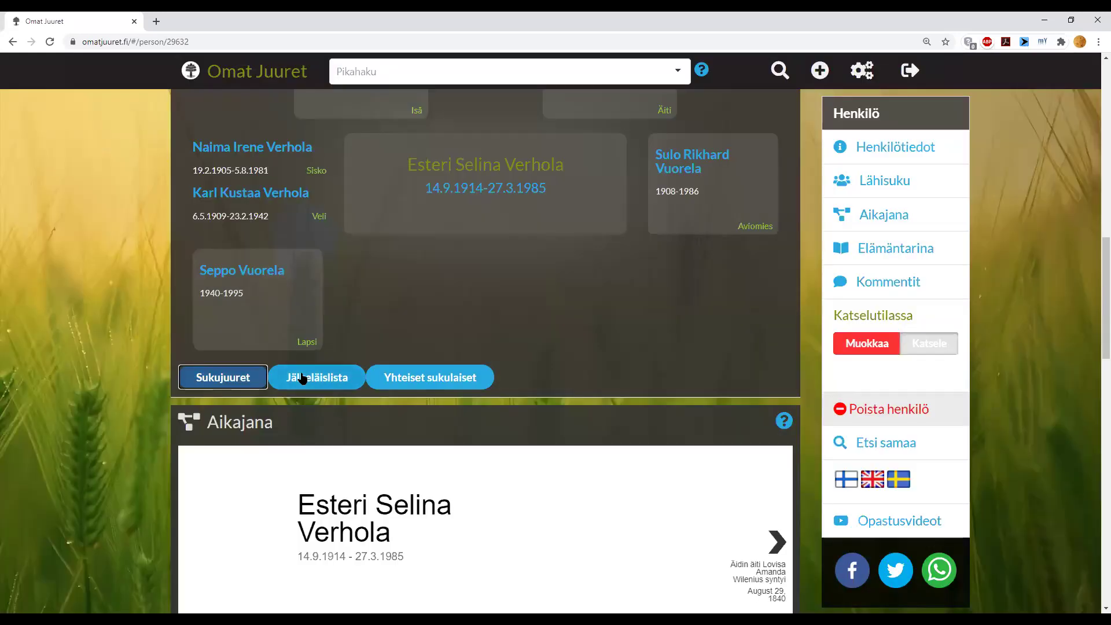
scroll(306, 358, up, 4)
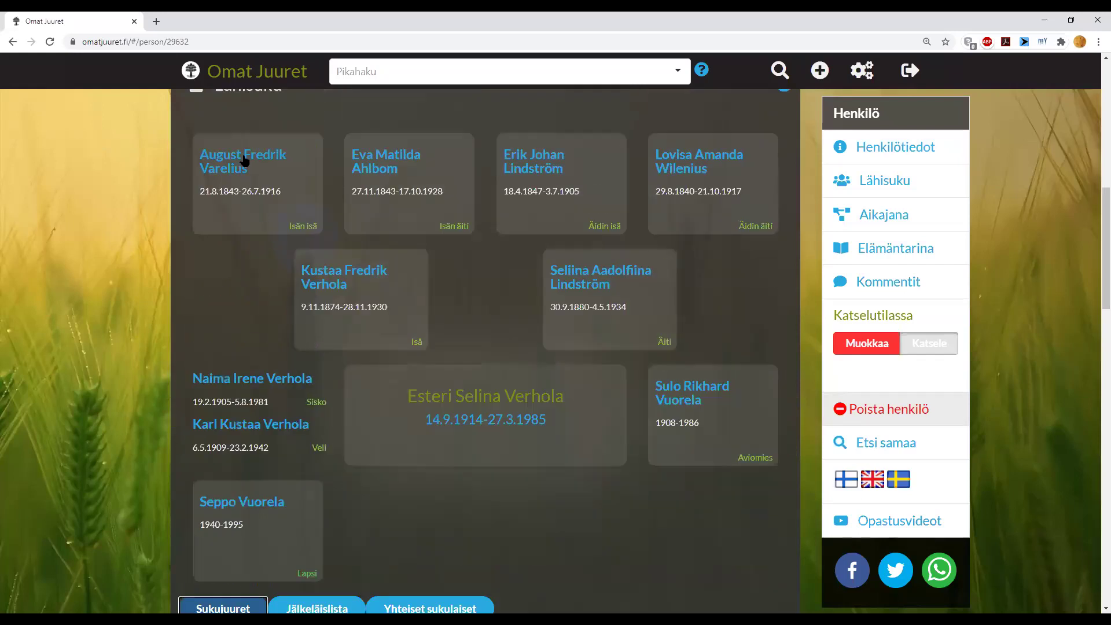
- Open the 1843–1916 relative's record from Lähisuku and show his five-generation Jälkeläislista chart
click(244, 161)
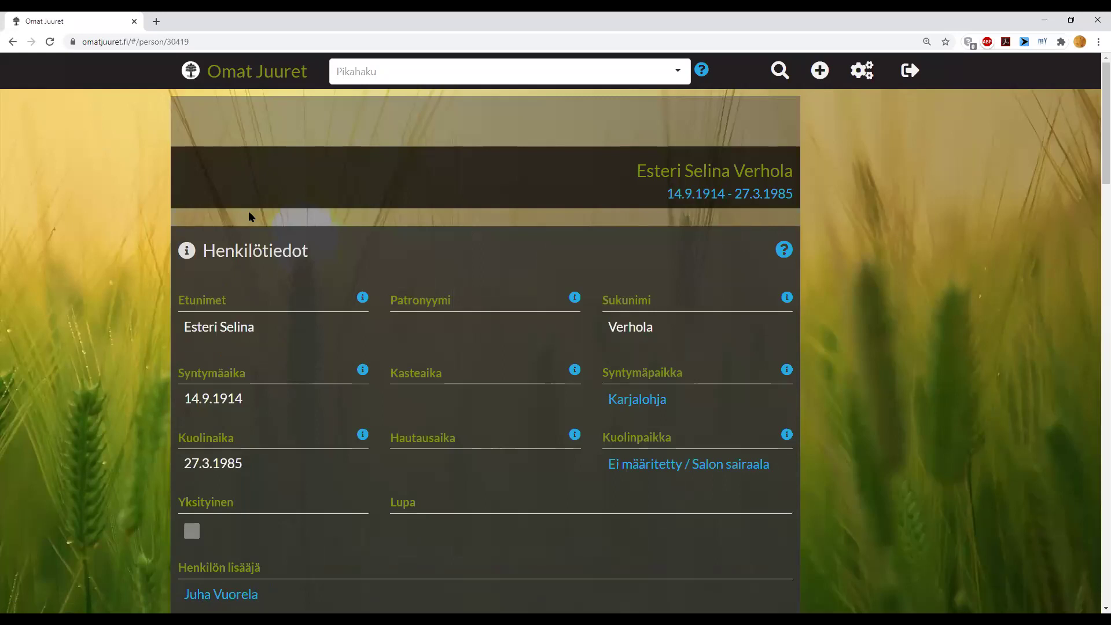
scroll(99, 266, down, 4)
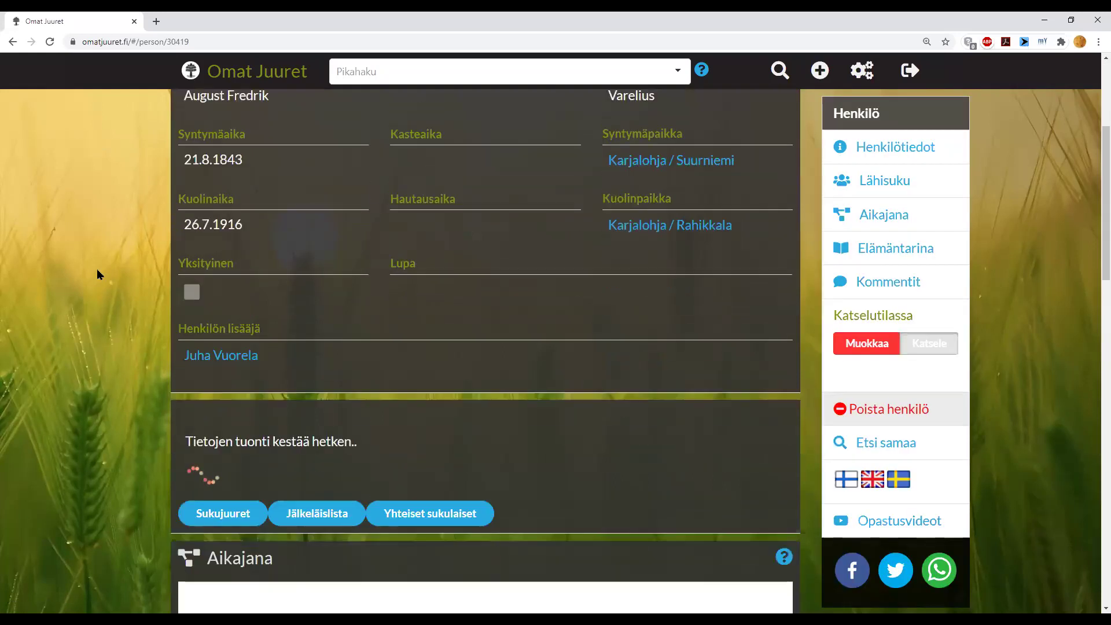
scroll(96, 269, down, 5)
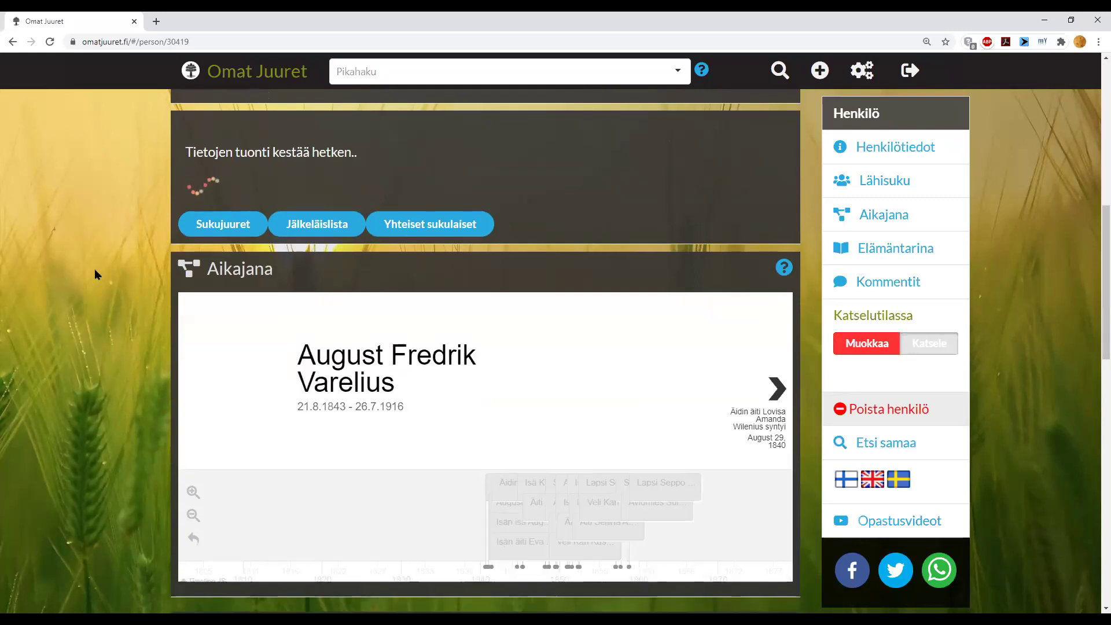
scroll(75, 279, up, 1)
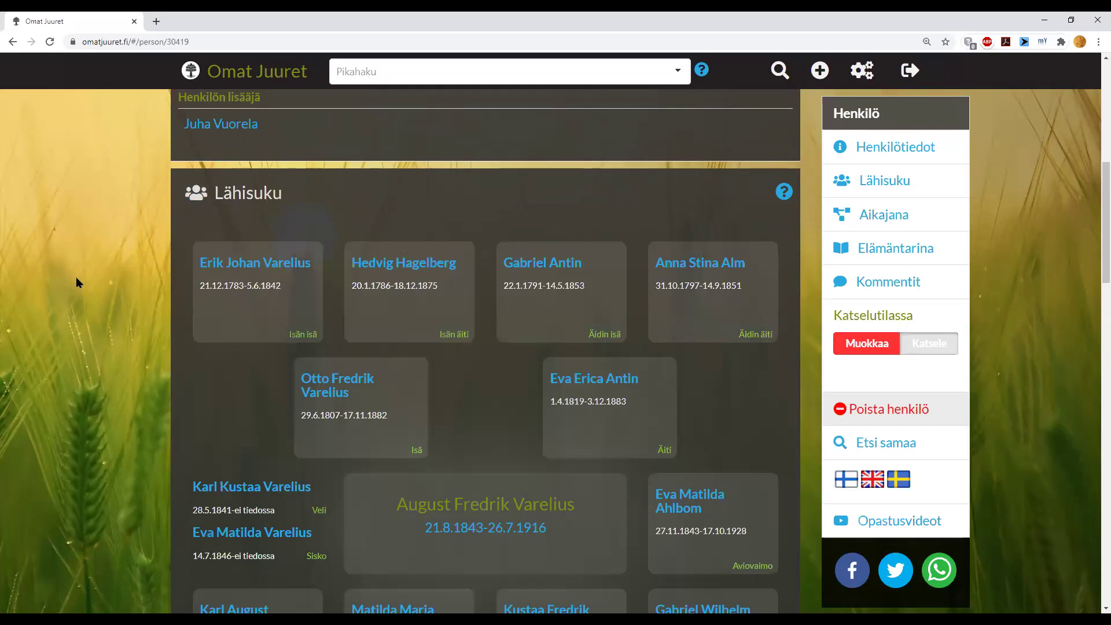
scroll(96, 284, down, 8)
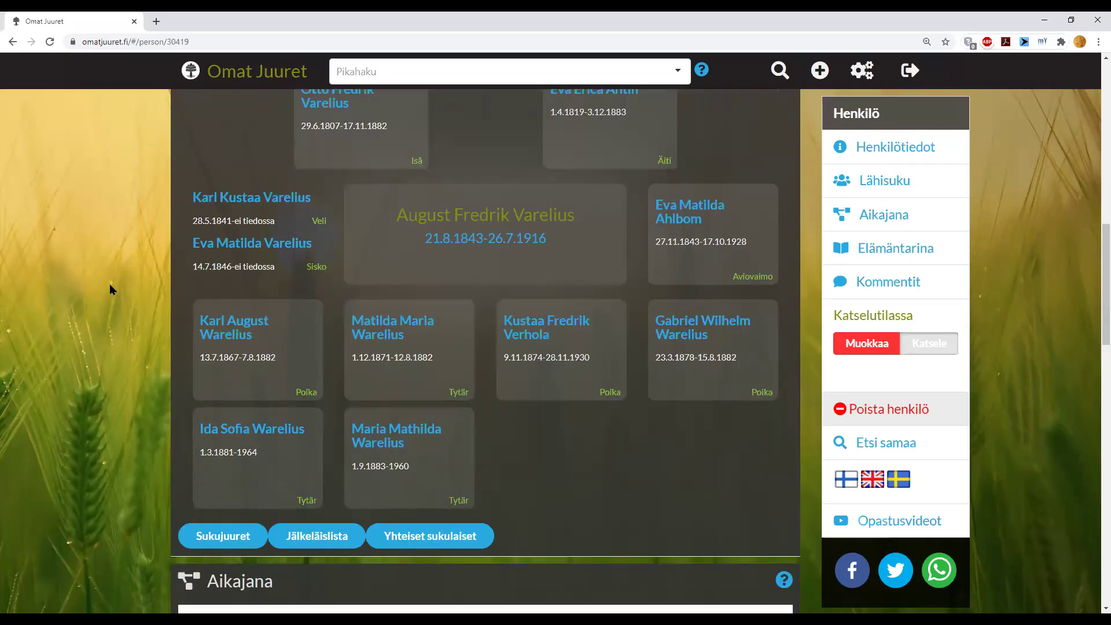
click(306, 368)
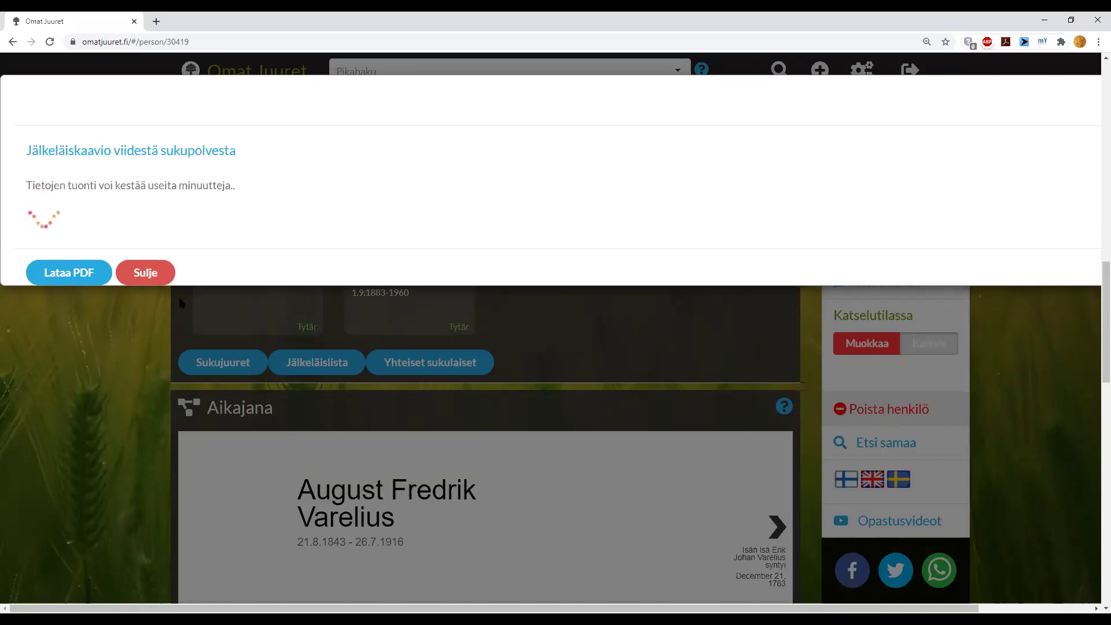
- Close the loading descendant chart and review his six children, Aikajana and Karjalohja life story
click(145, 274)
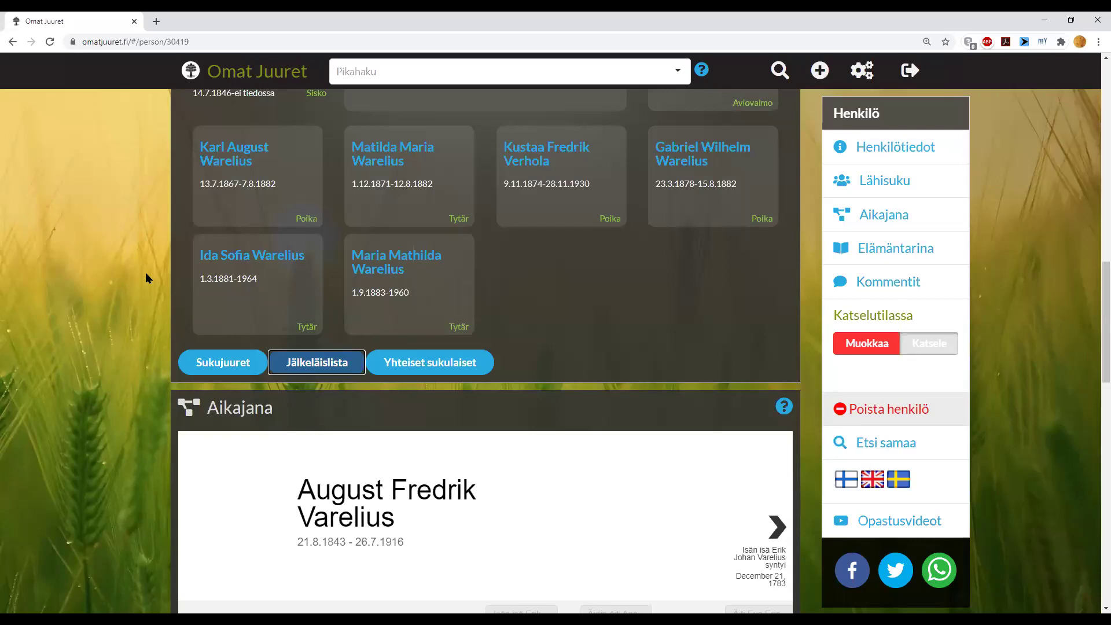
scroll(146, 278, up, 1)
scroll(145, 278, up, 2)
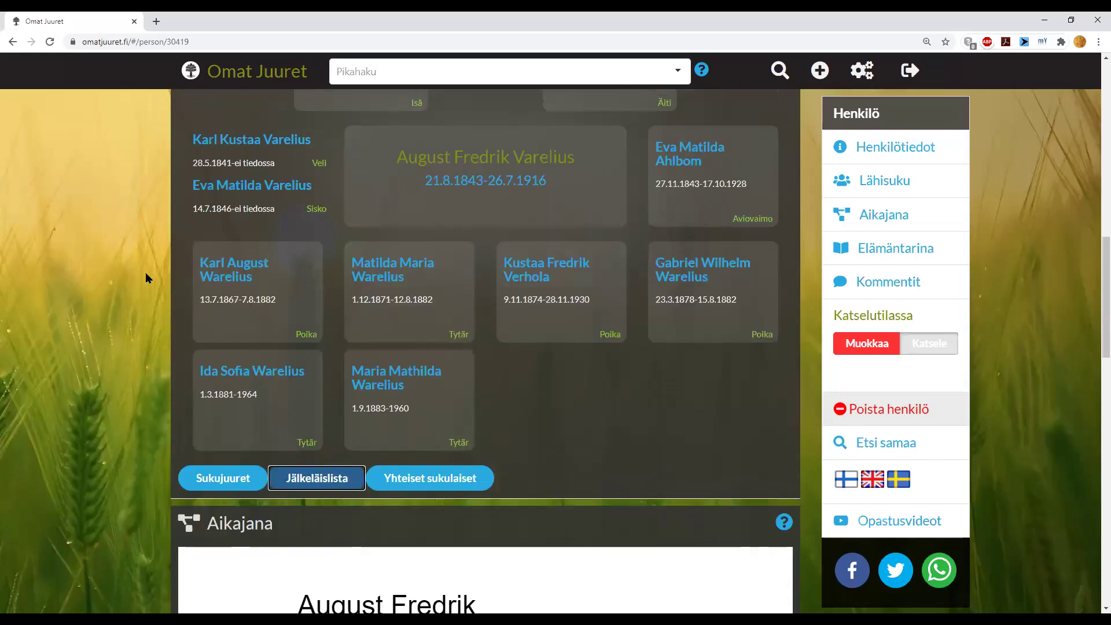
scroll(145, 272, up, 3)
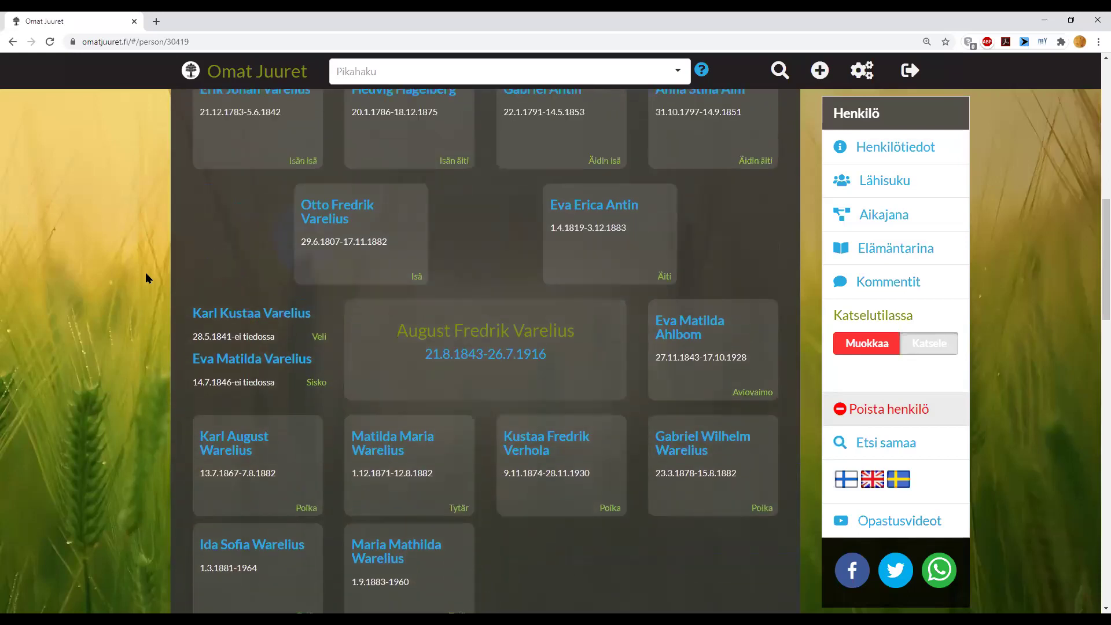
scroll(145, 272, down, 1)
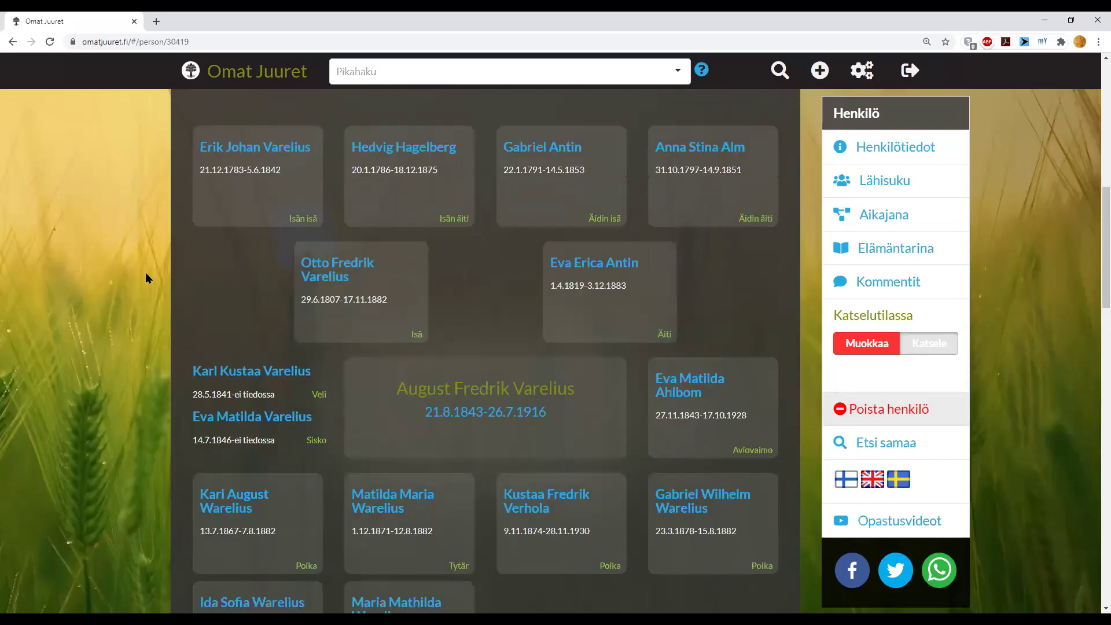
scroll(145, 272, up, 1)
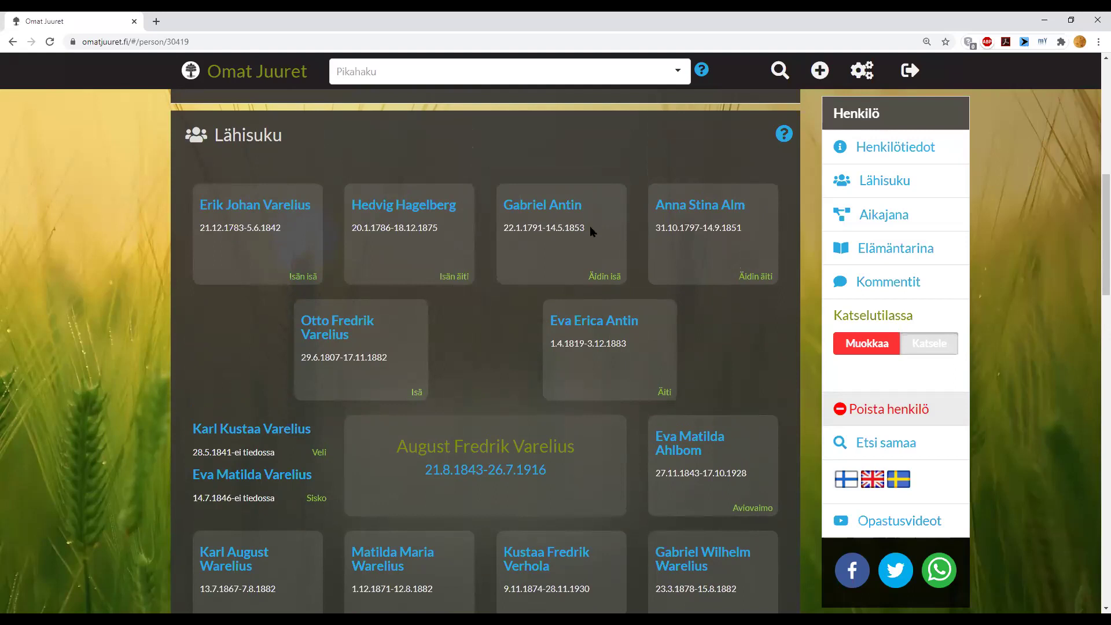
scroll(457, 432, down, 1)
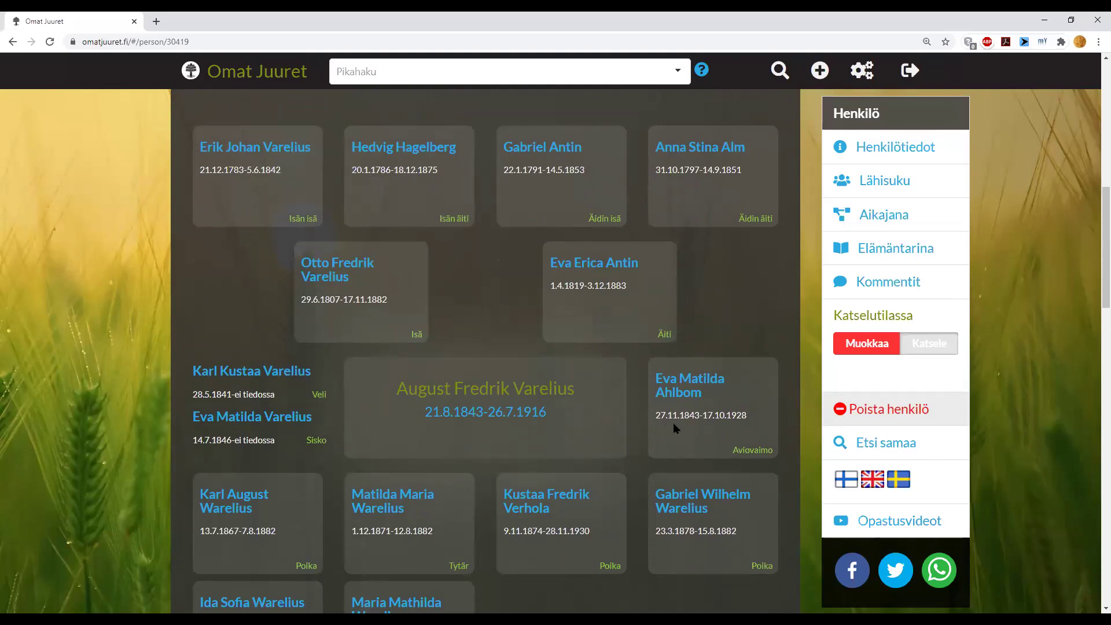
scroll(673, 425, down, 2)
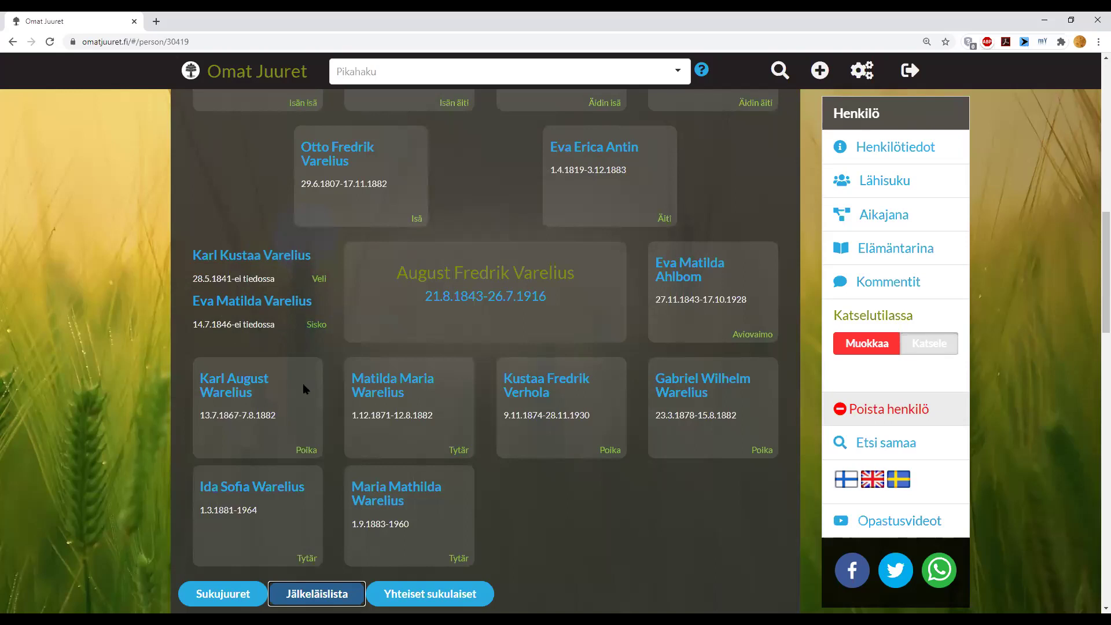
scroll(301, 384, down, 6)
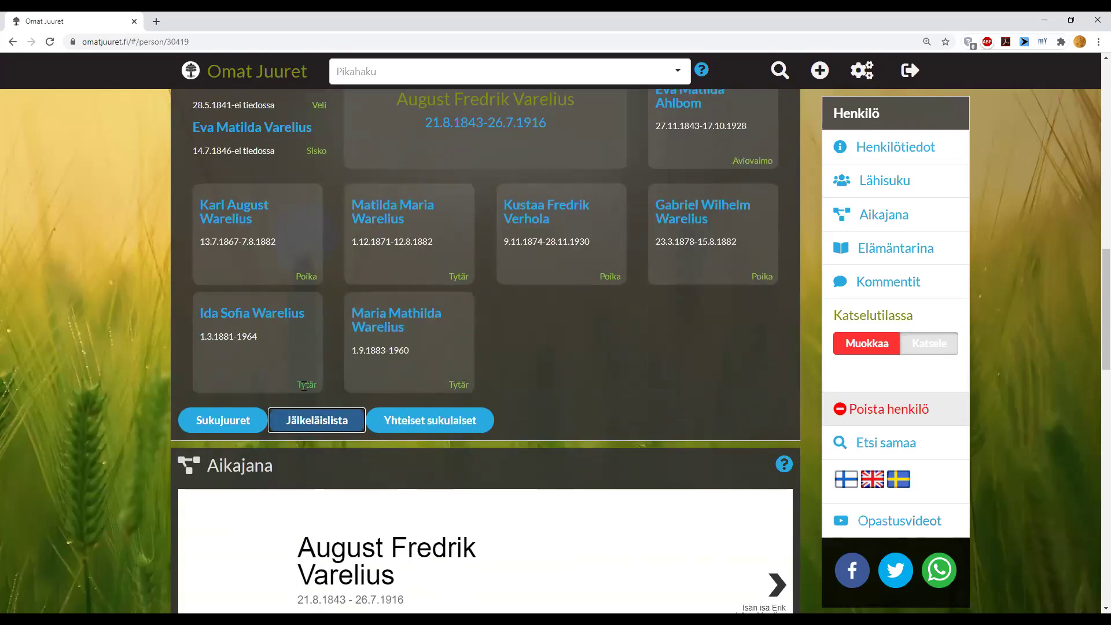
scroll(304, 386, down, 2)
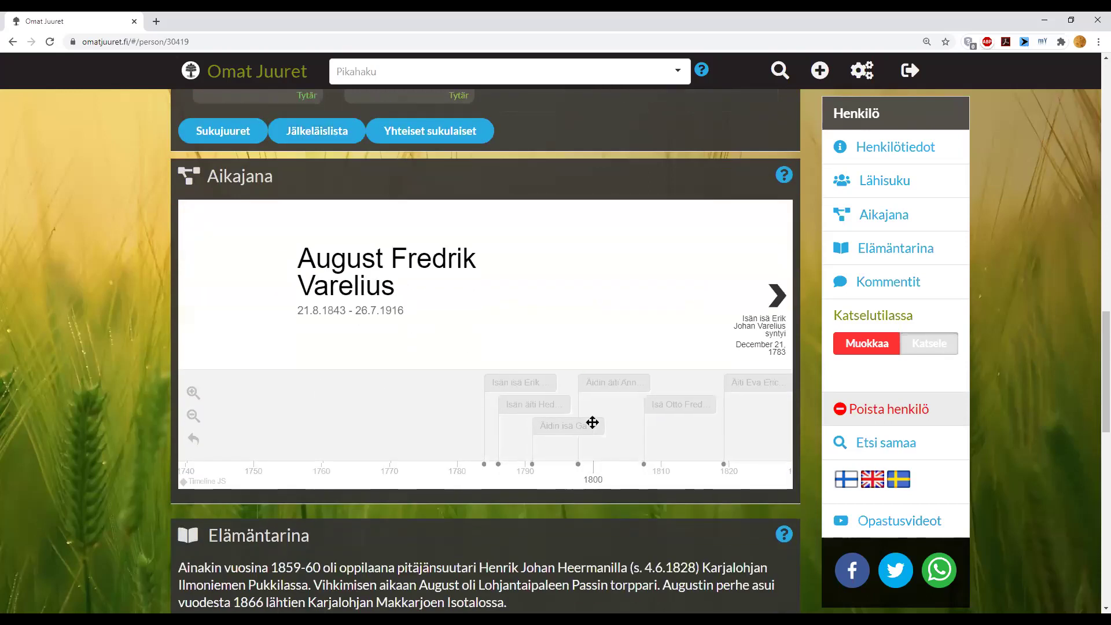
drag(592, 424, 403, 423)
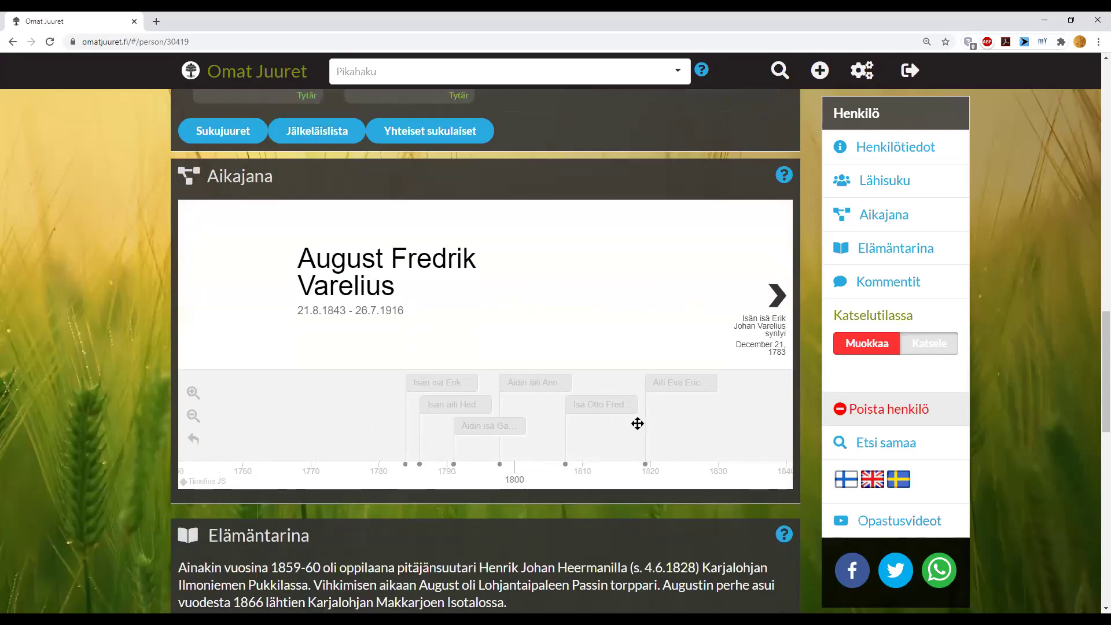
drag(627, 427, 191, 405)
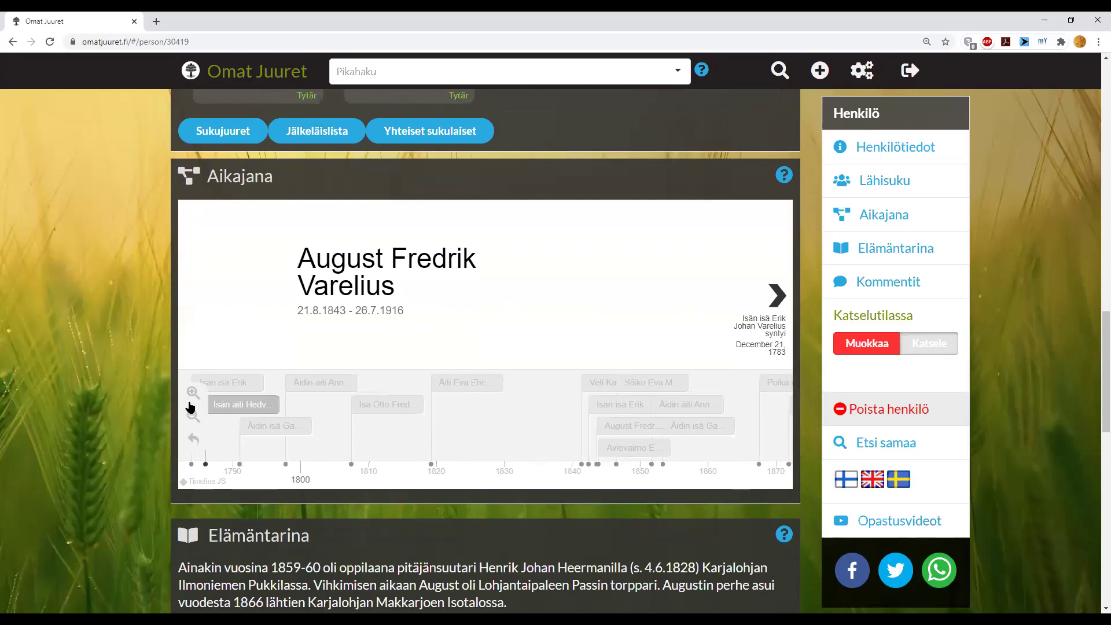
scroll(173, 400, down, 2)
scroll(174, 400, down, 2)
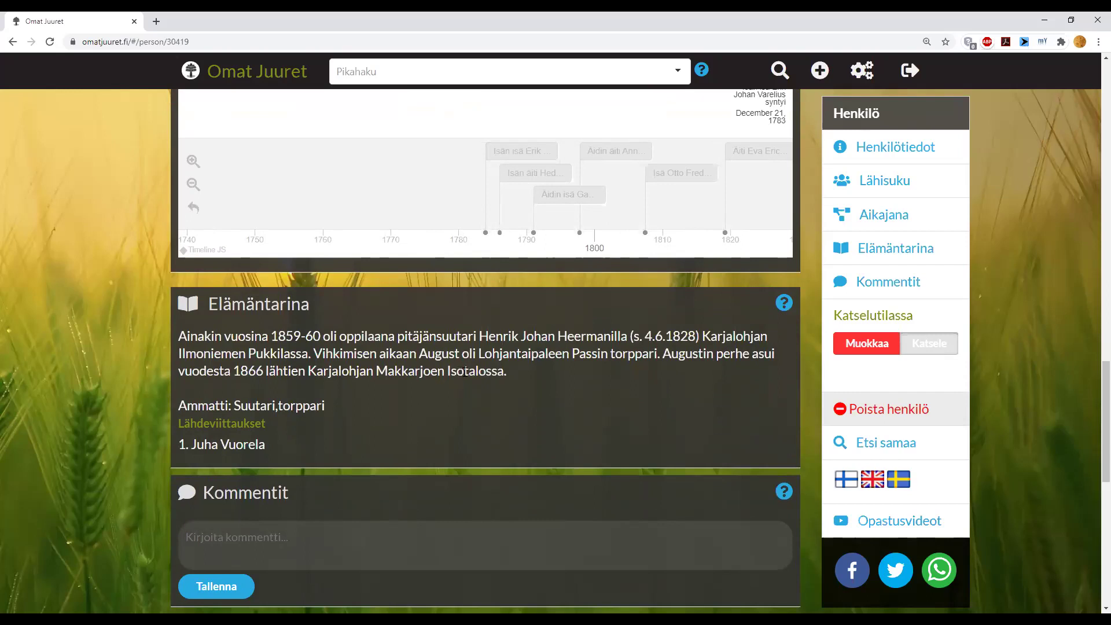
scroll(466, 370, down, 2)
scroll(463, 374, up, 2)
scroll(521, 346, down, 3)
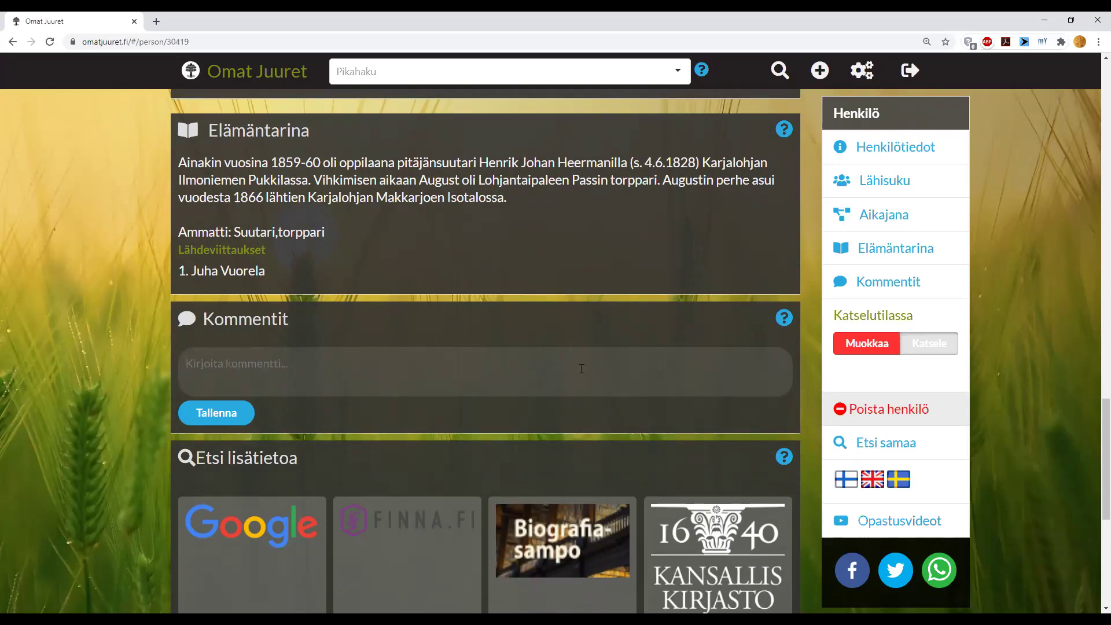
scroll(581, 369, up, 10)
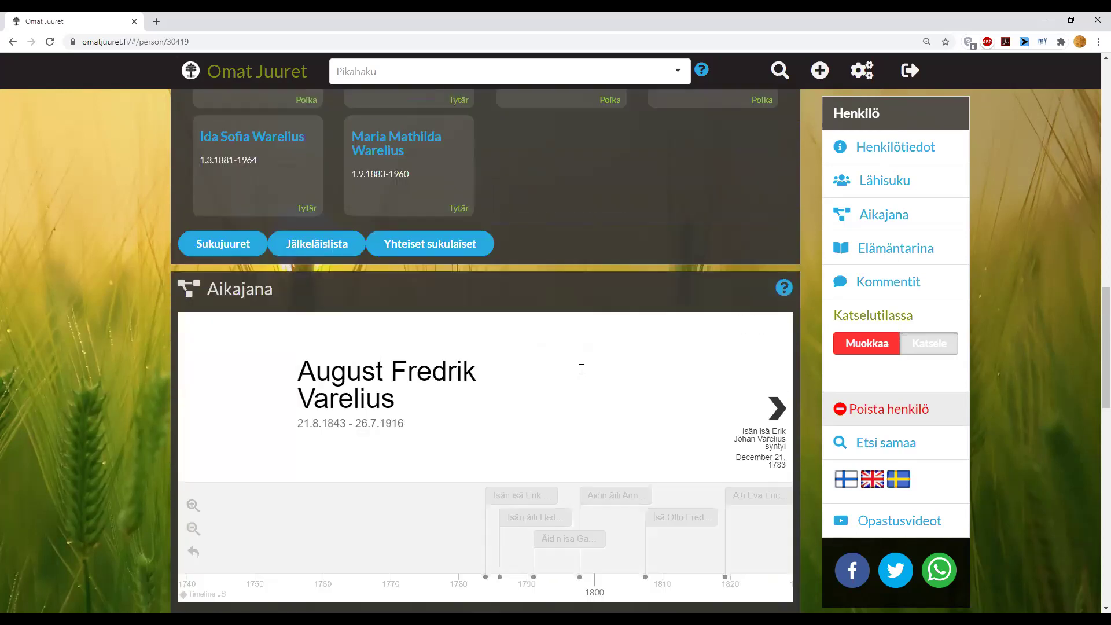
- View his fully loaded Sukujuuret ancestor chart at 100% browser zoom, then close it
click(235, 362)
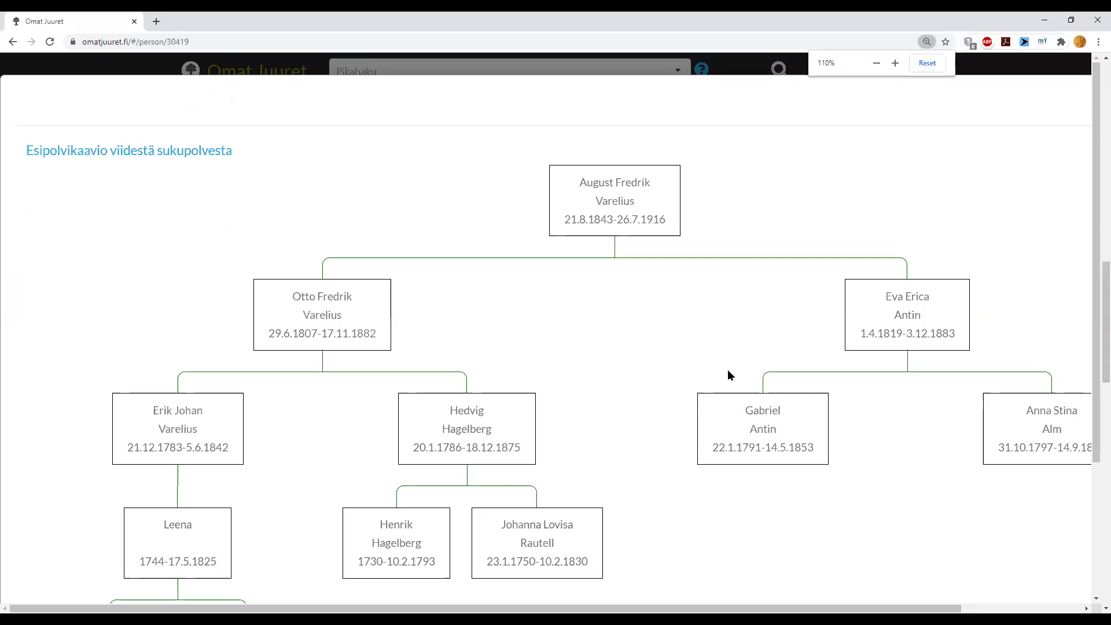
key(ctrl+minus)
key(ctrl+minus)
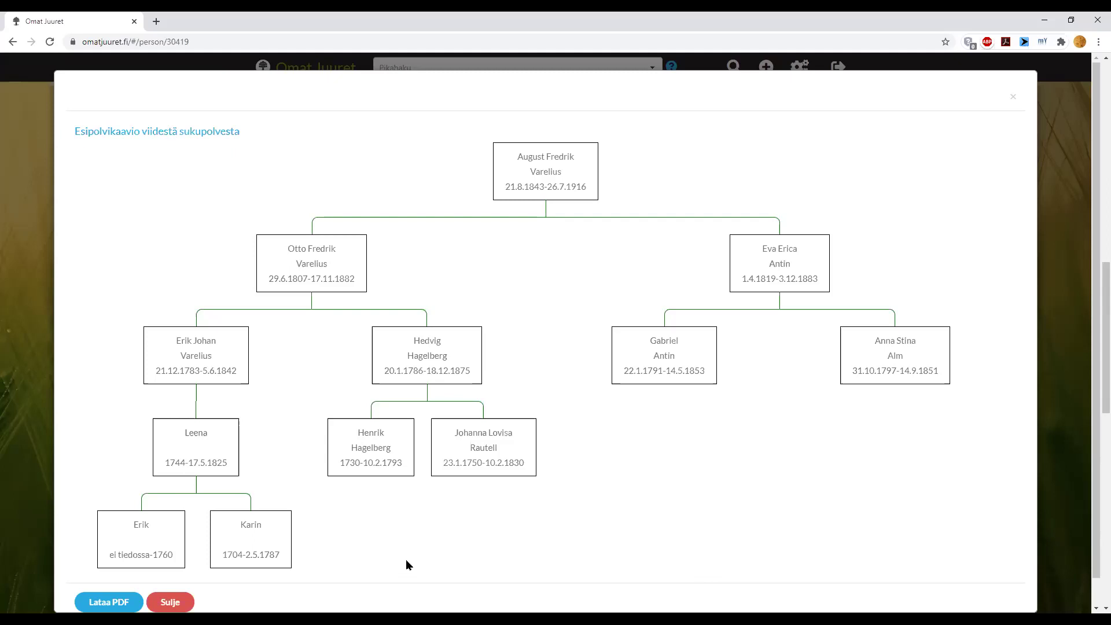
scroll(280, 445, down, 1)
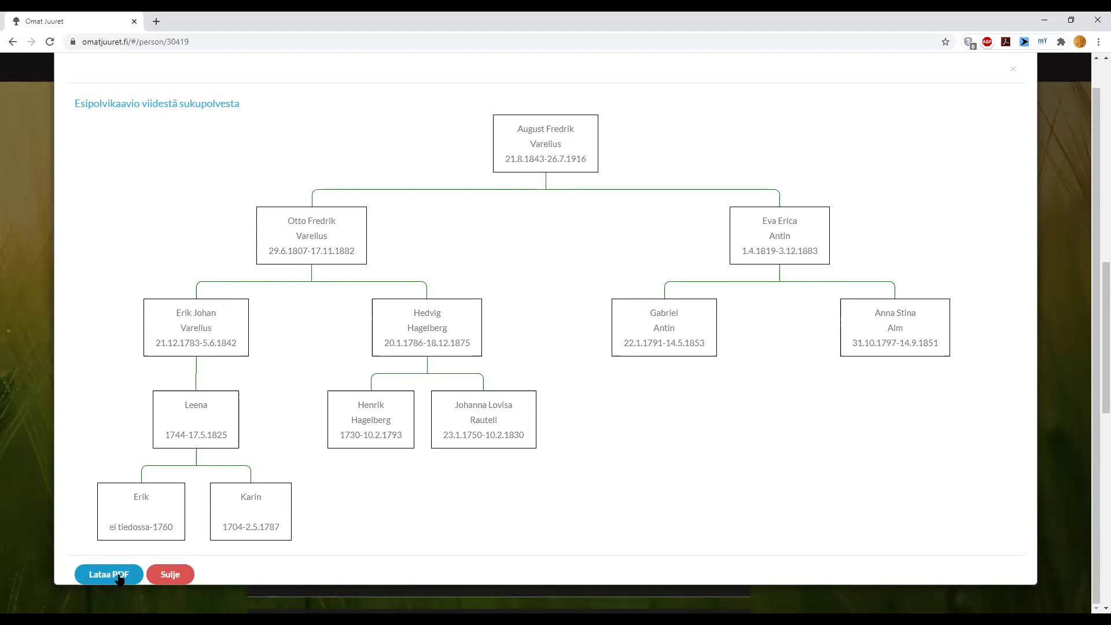
click(169, 574)
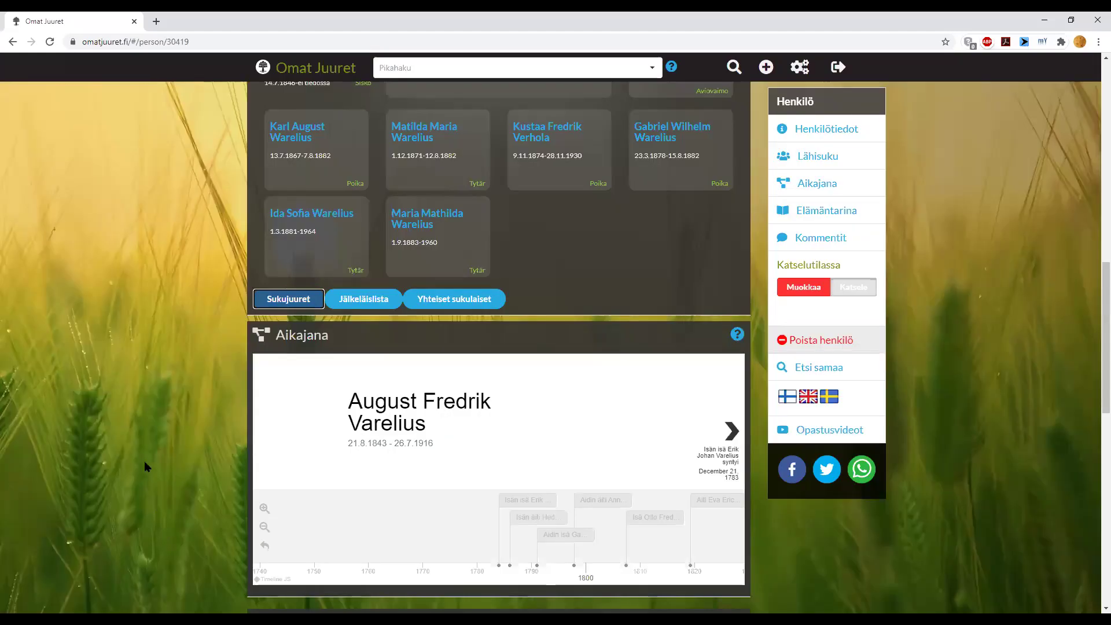
scroll(179, 421, up, 3)
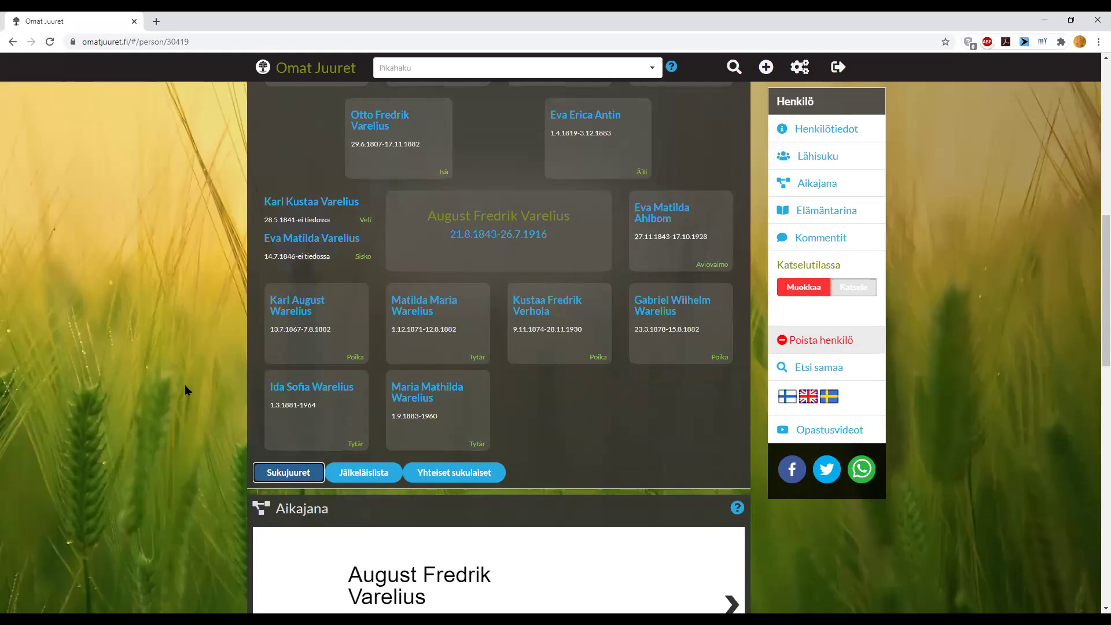
scroll(185, 385, up, 7)
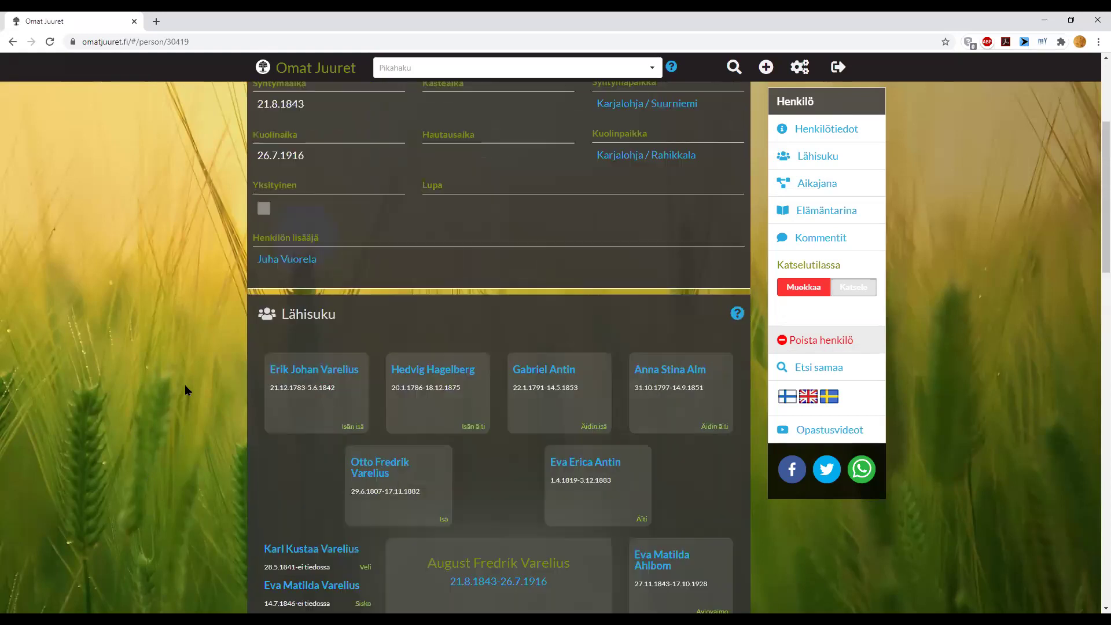
scroll(186, 384, up, 3)
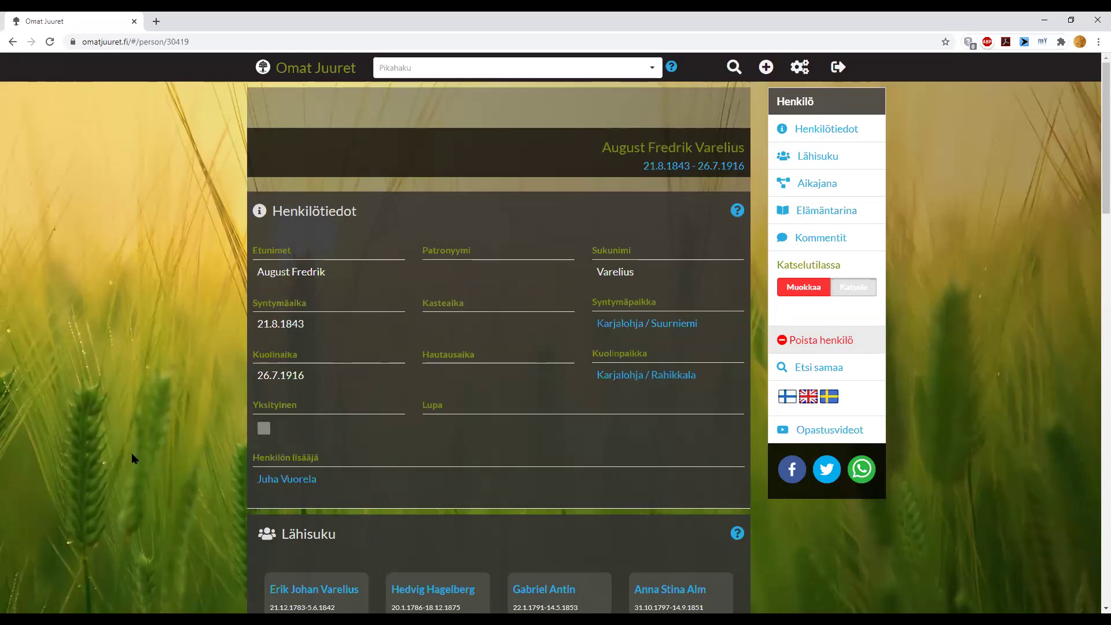
key(ctrl+plus)
key(ctrl+plus)
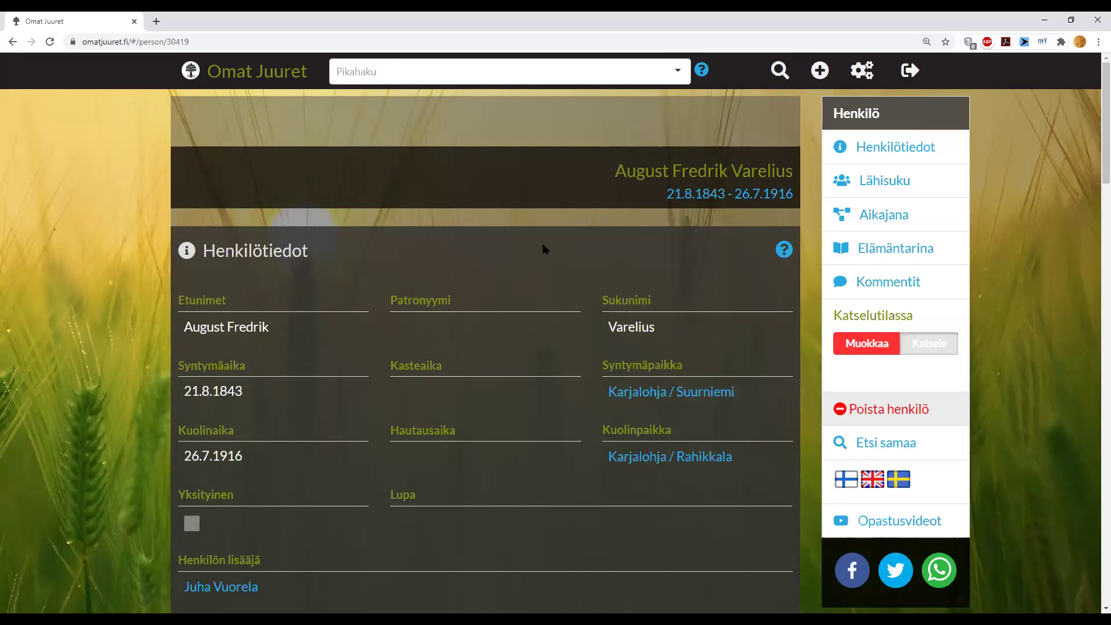
- Run Etsi henkilö with 'matti' as the first name
click(780, 70)
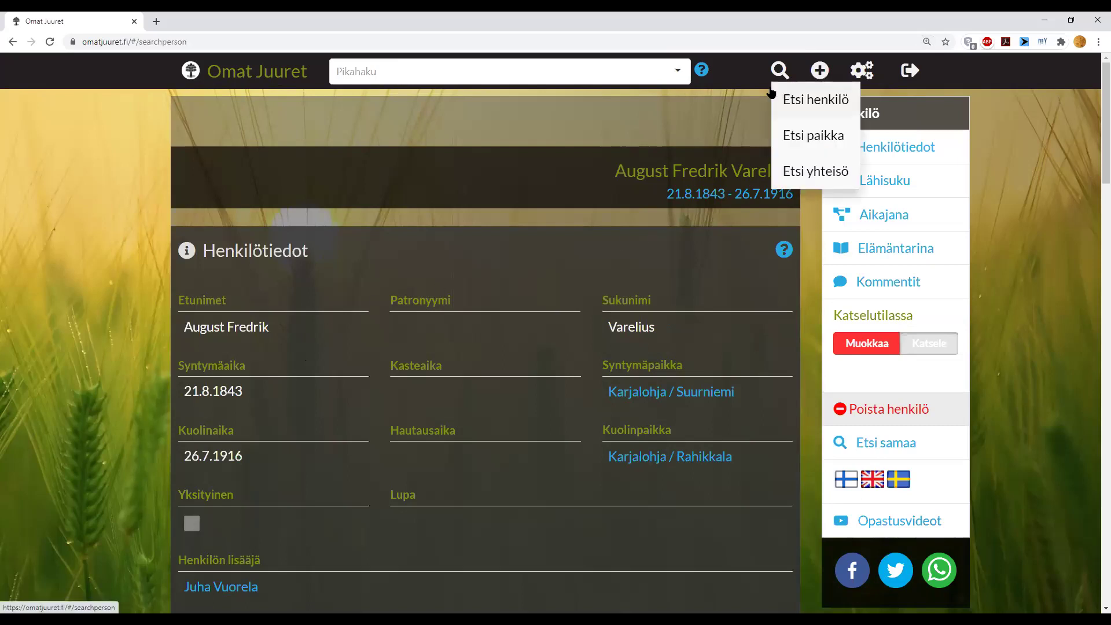
click(789, 98)
click(260, 151)
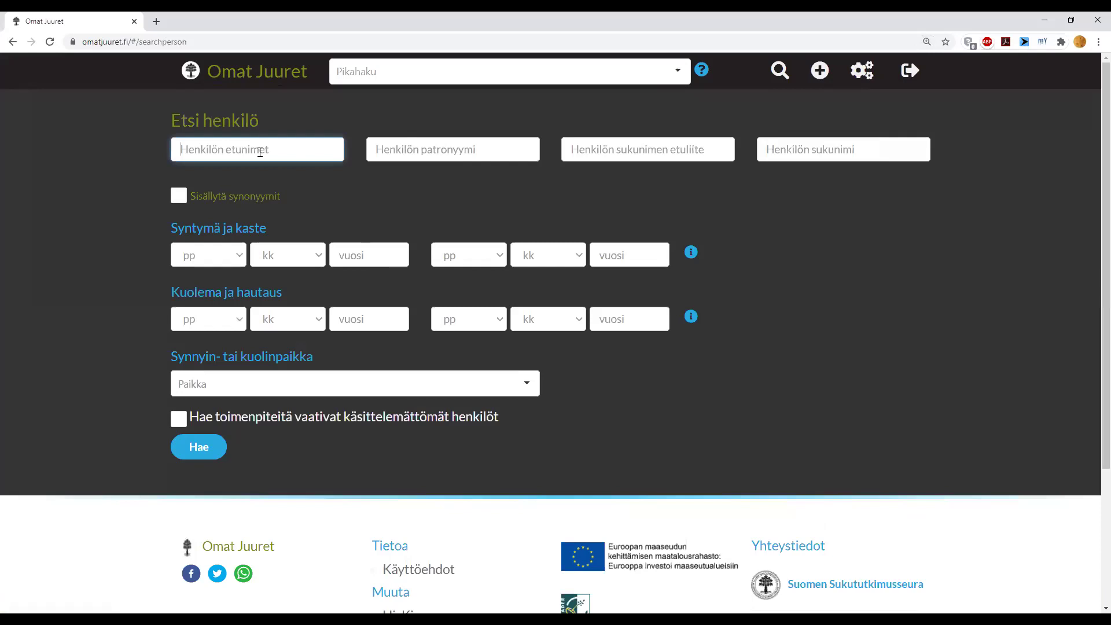
text(matti)
click(200, 447)
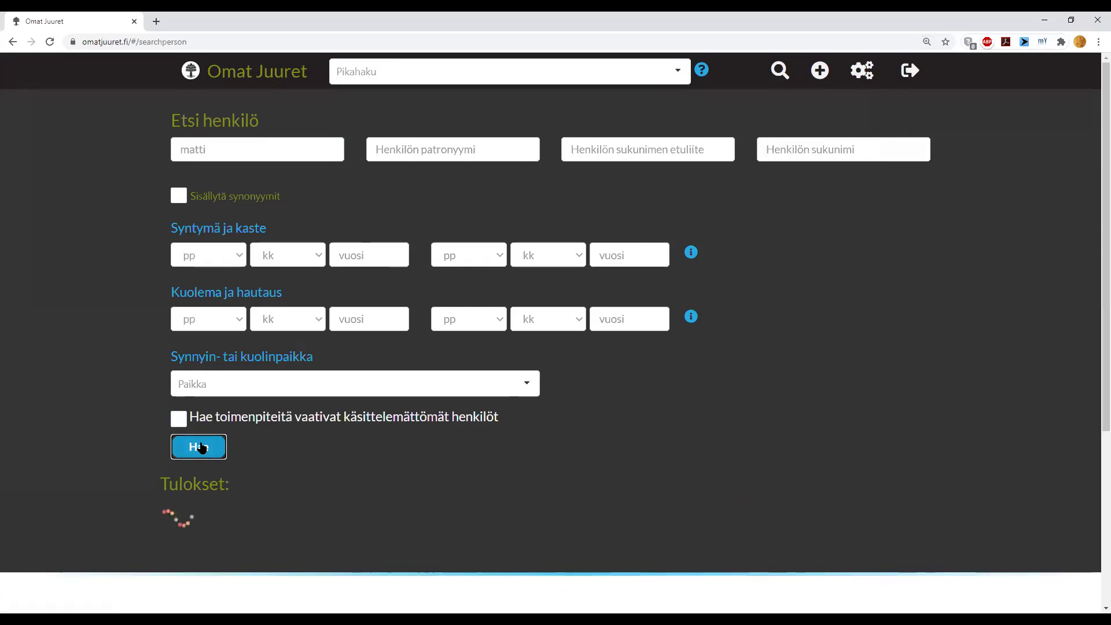
- Open the listed 1751–1823 Lapua man's record from the results and look it over
scroll(124, 432, down, 3)
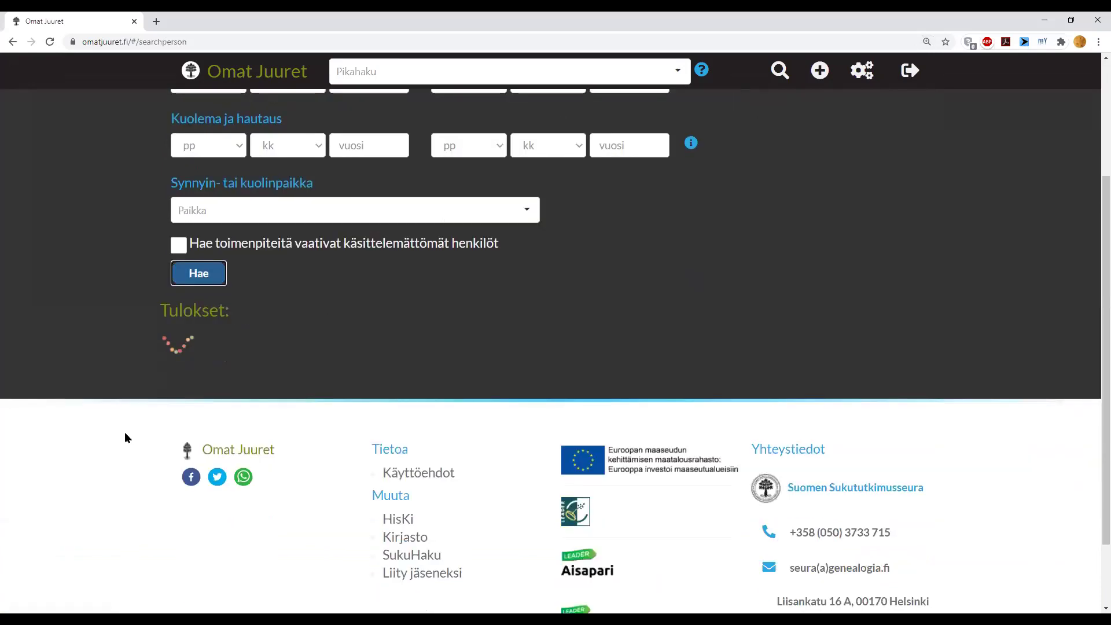
scroll(125, 433, down, 5)
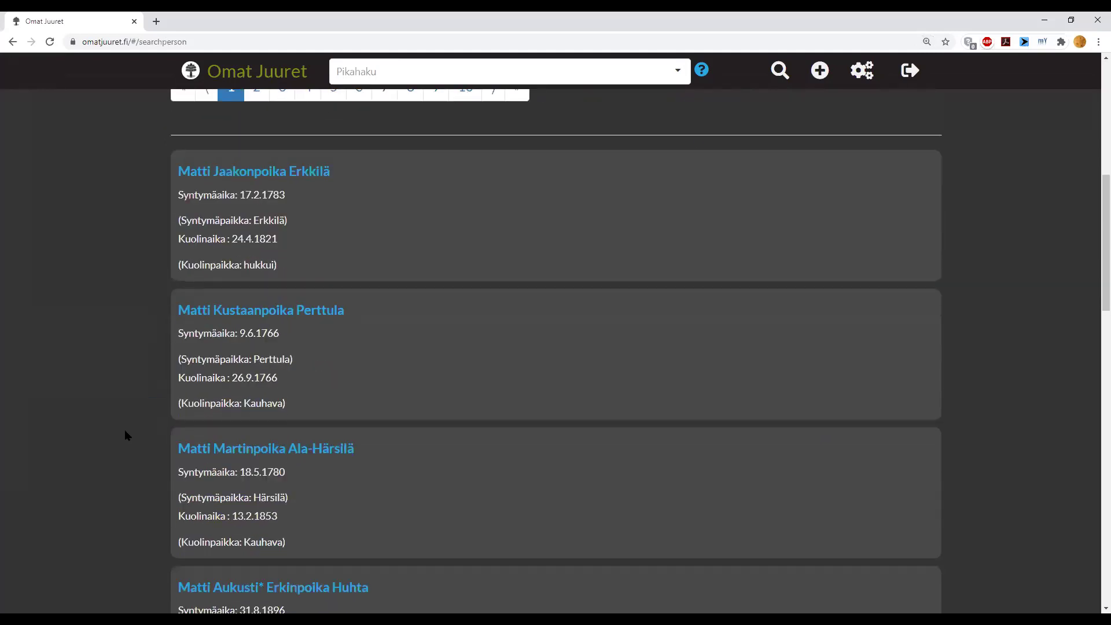
scroll(125, 433, down, 7)
scroll(125, 434, down, 7)
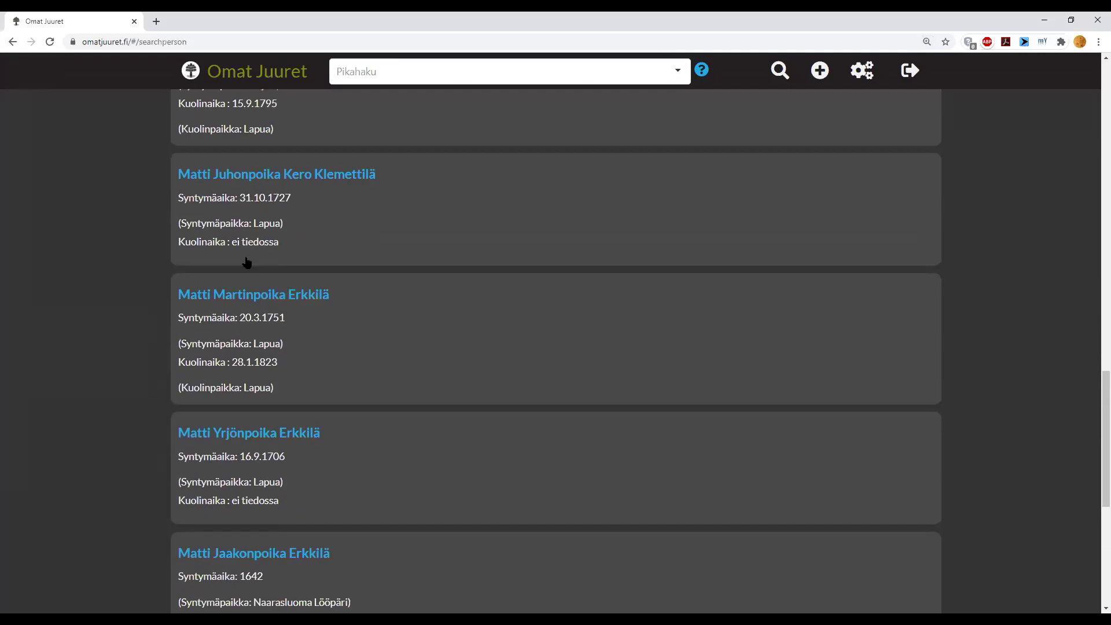
click(281, 295)
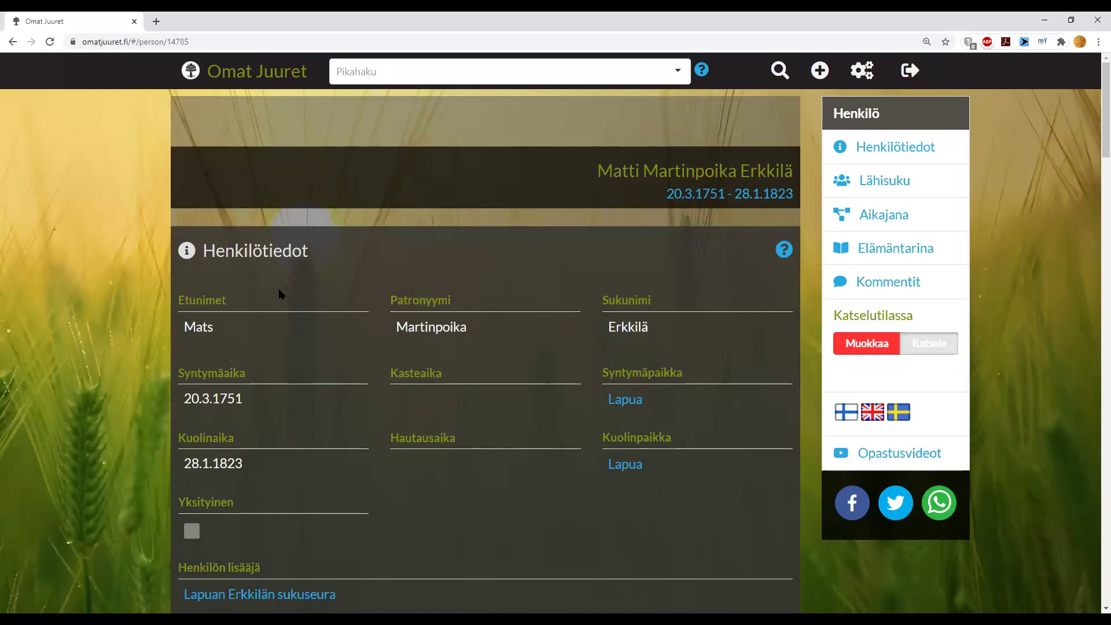
scroll(280, 293, down, 3)
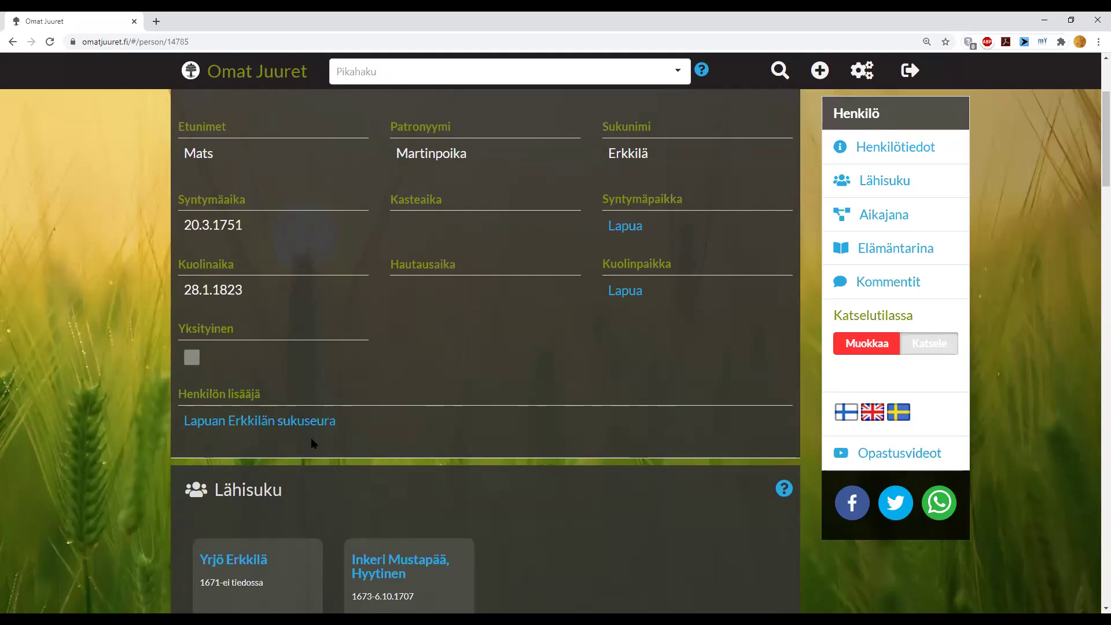
scroll(234, 429, down, 1)
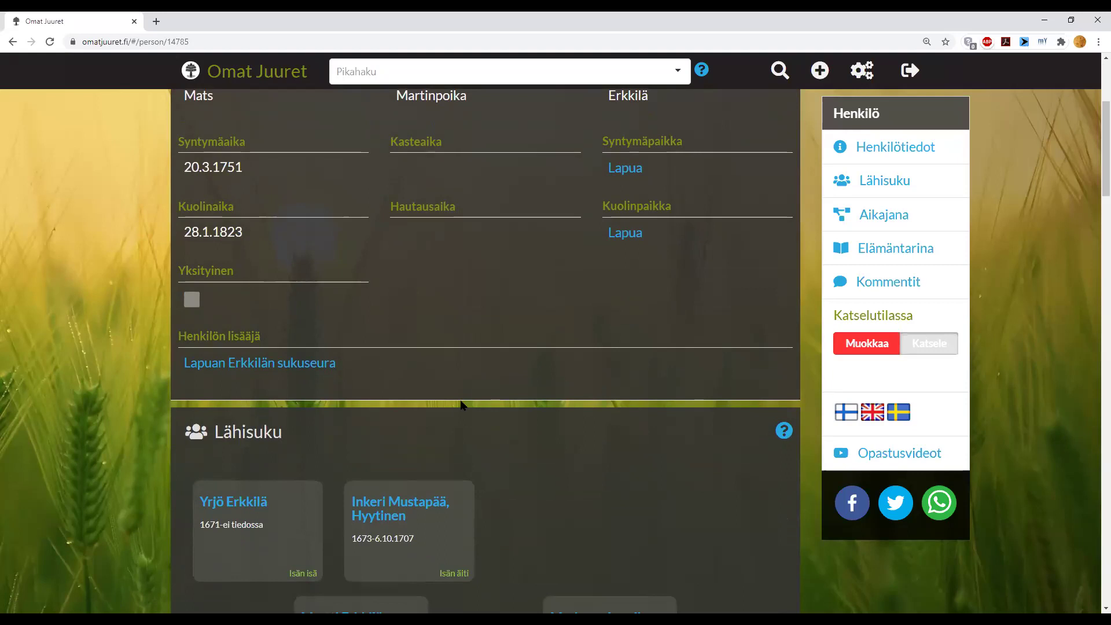
scroll(462, 404, up, 1)
scroll(463, 403, up, 1)
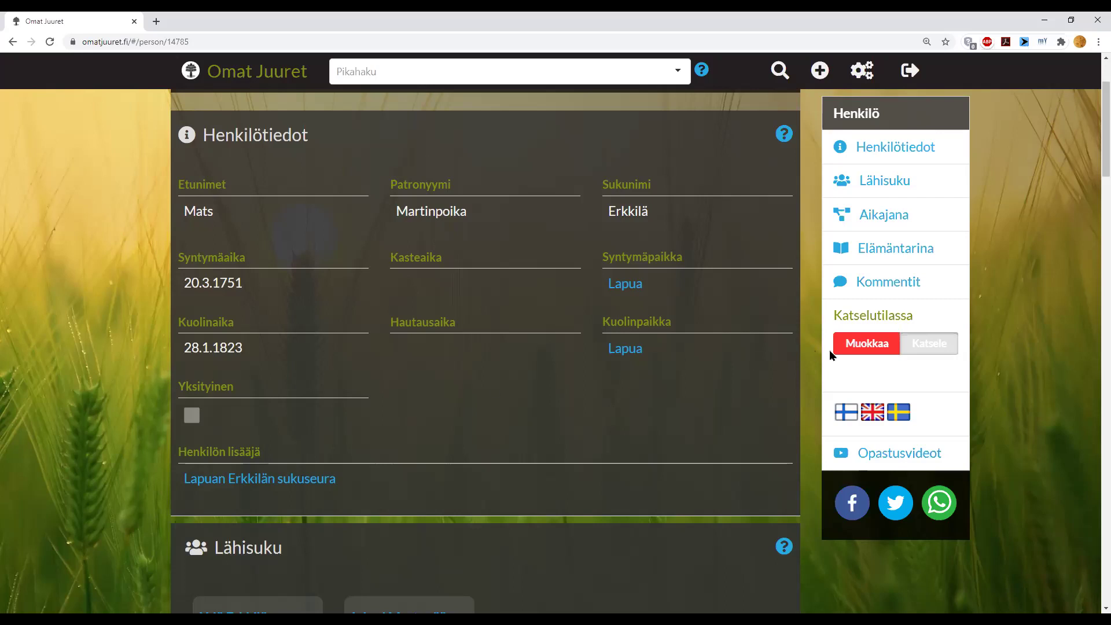
- In edit mode, replace the man's Martinpoika patronymic with the Swedish form and save it
click(877, 356)
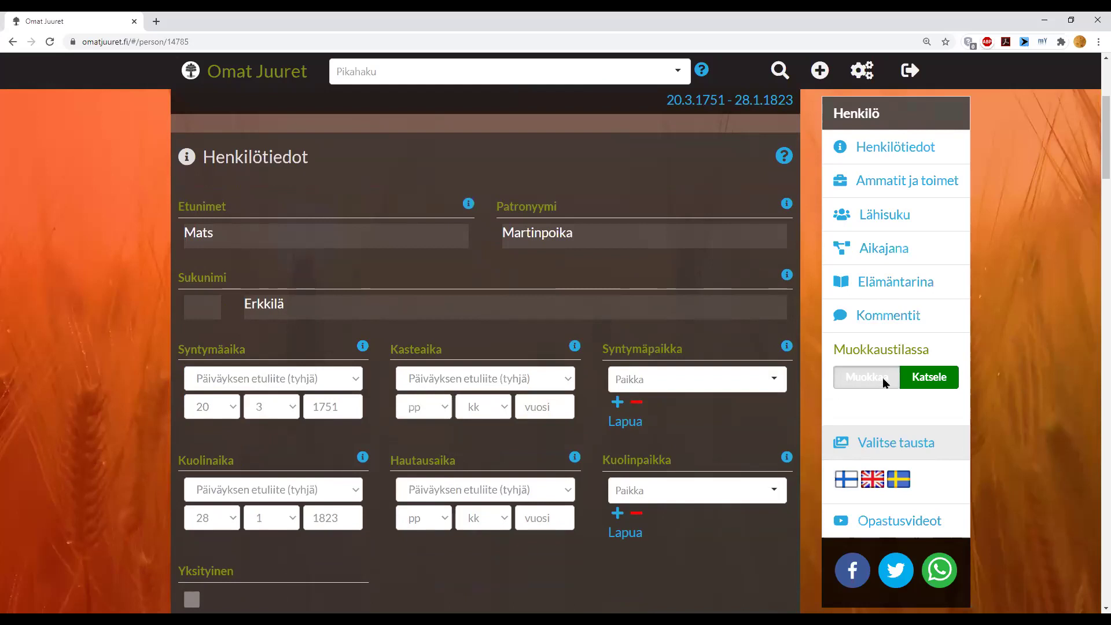
drag(611, 230, 502, 232)
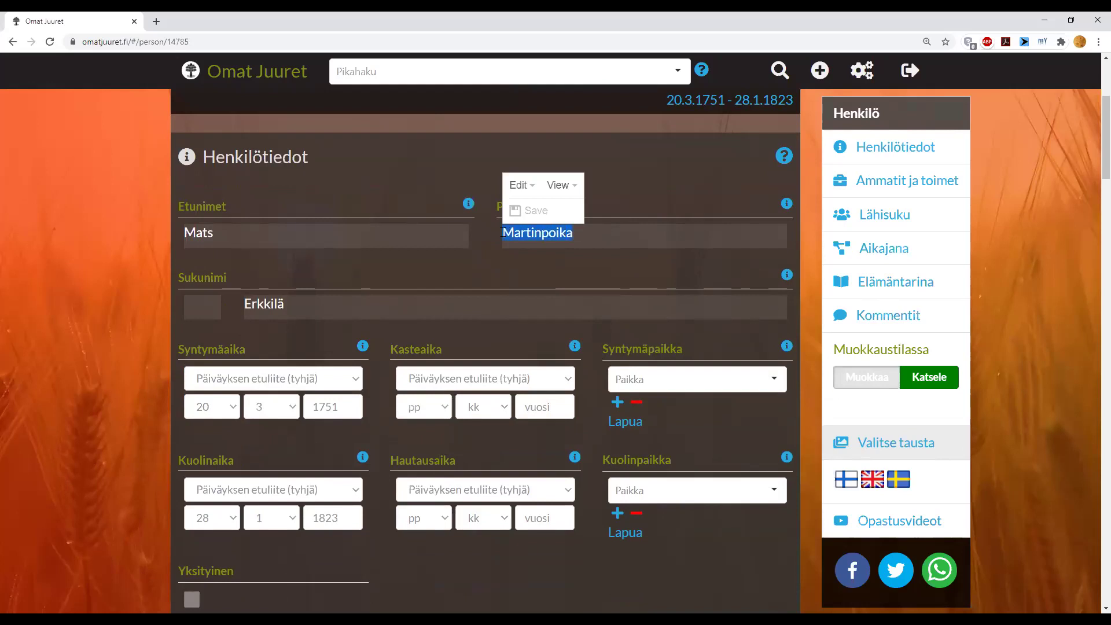
text(Mårtensson)
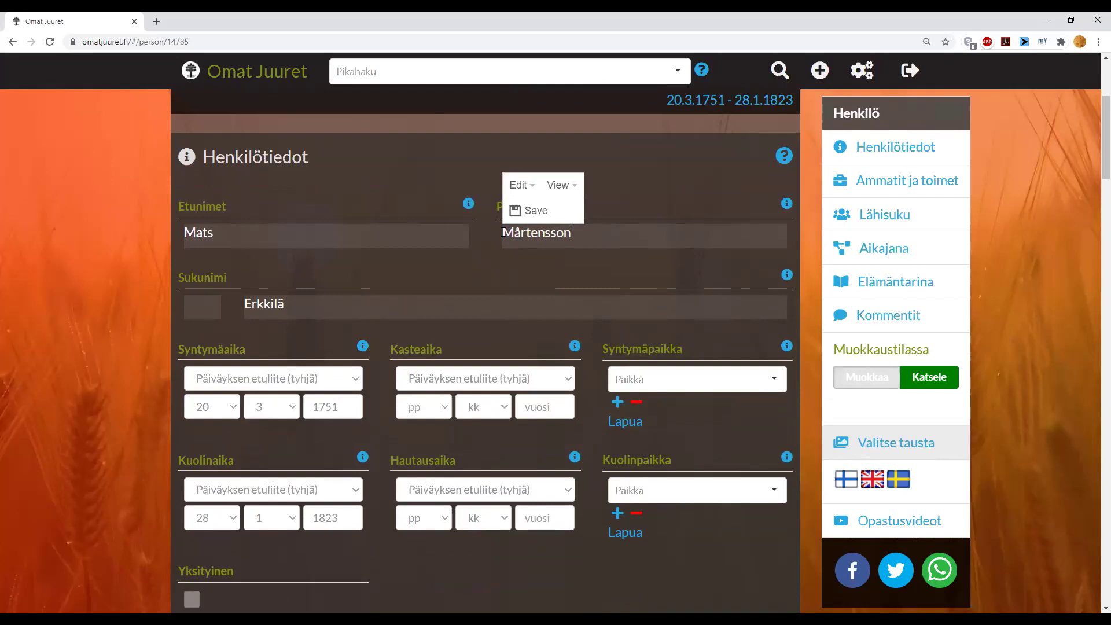
click(538, 217)
click(538, 215)
click(536, 210)
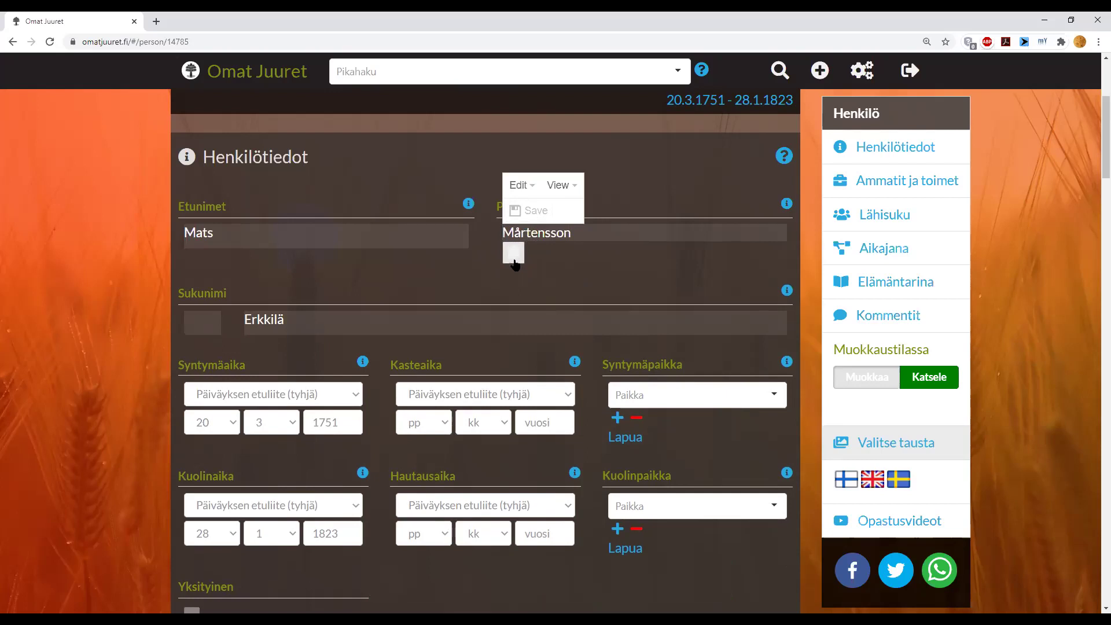
click(547, 265)
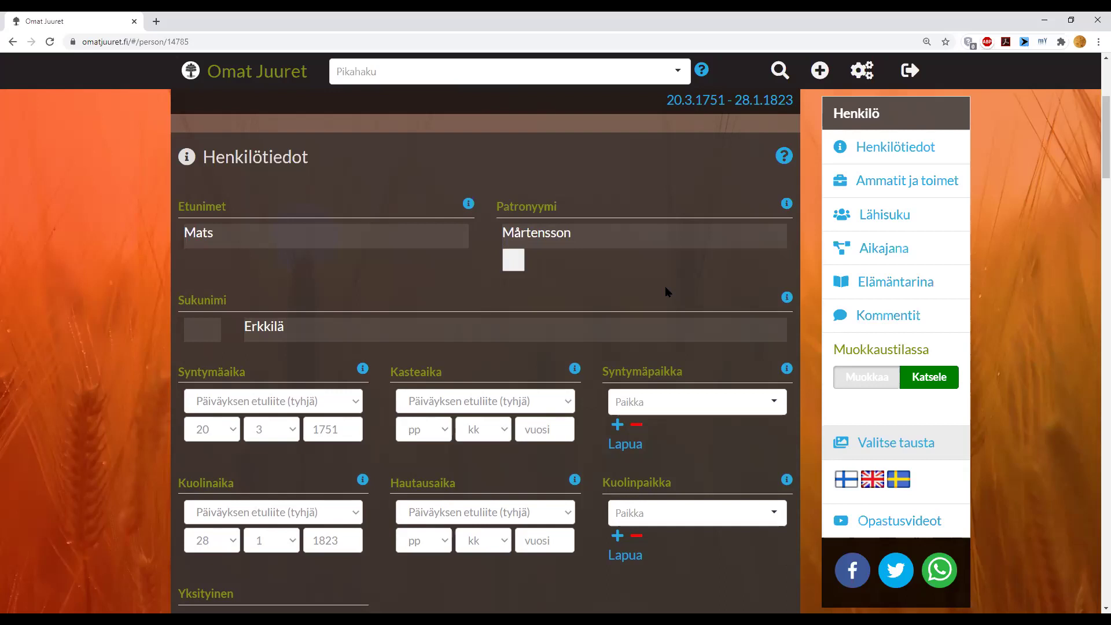
scroll(463, 404, down, 3)
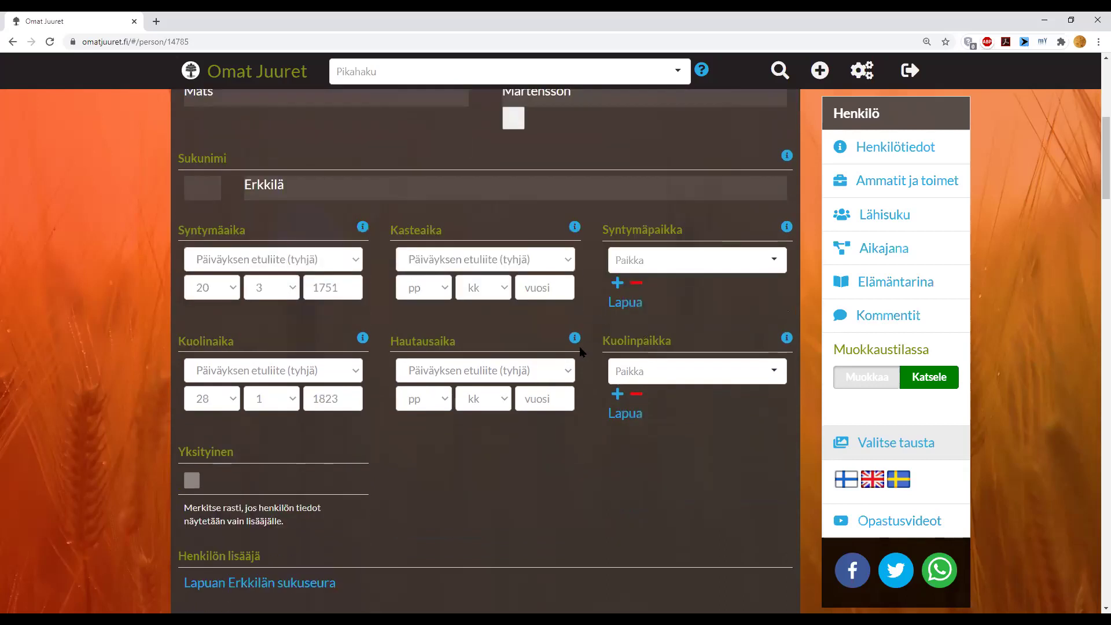
scroll(342, 500, down, 2)
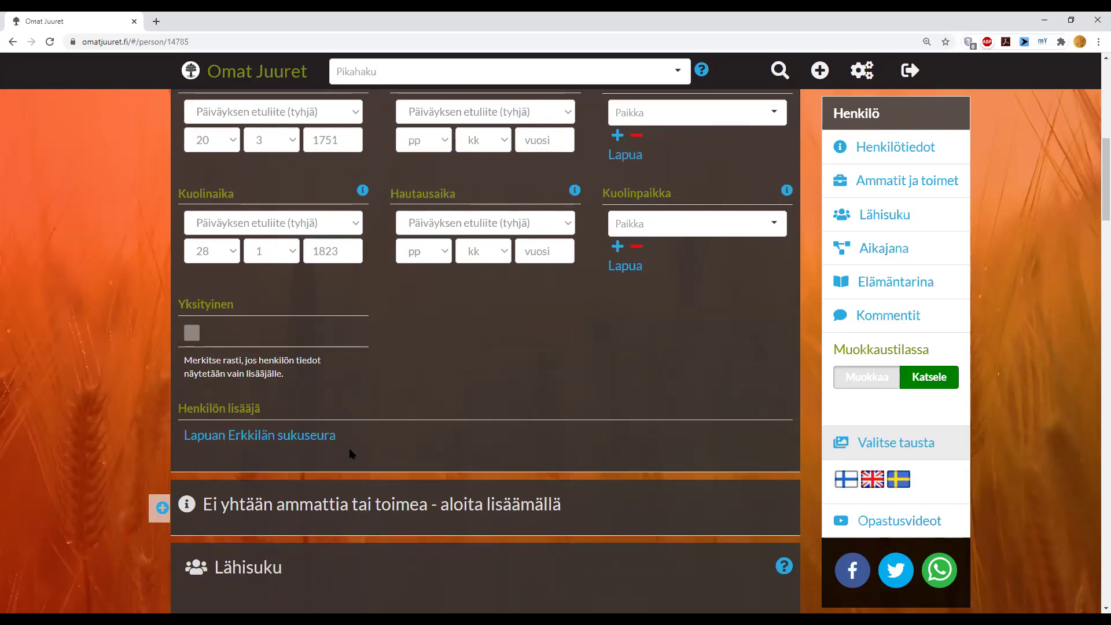
scroll(348, 447, up, 7)
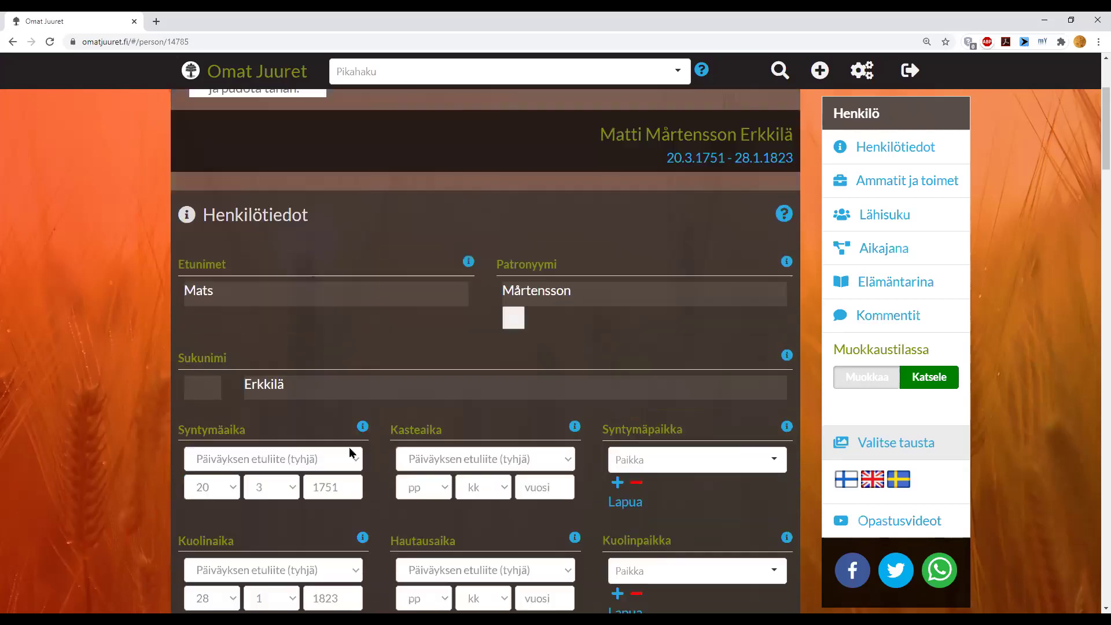
click(513, 376)
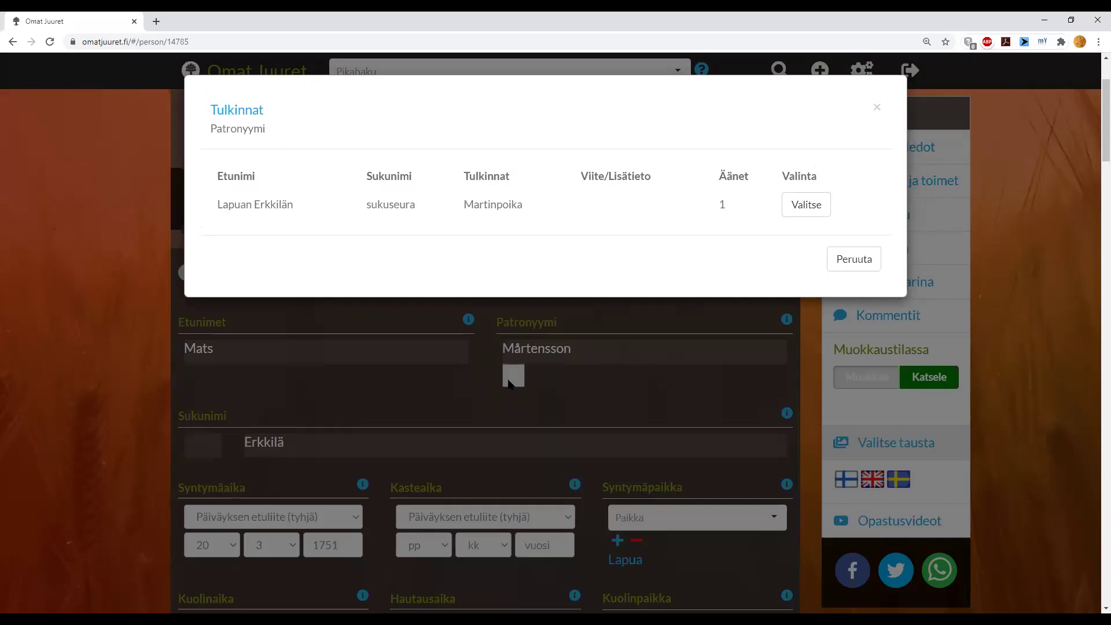
click(831, 266)
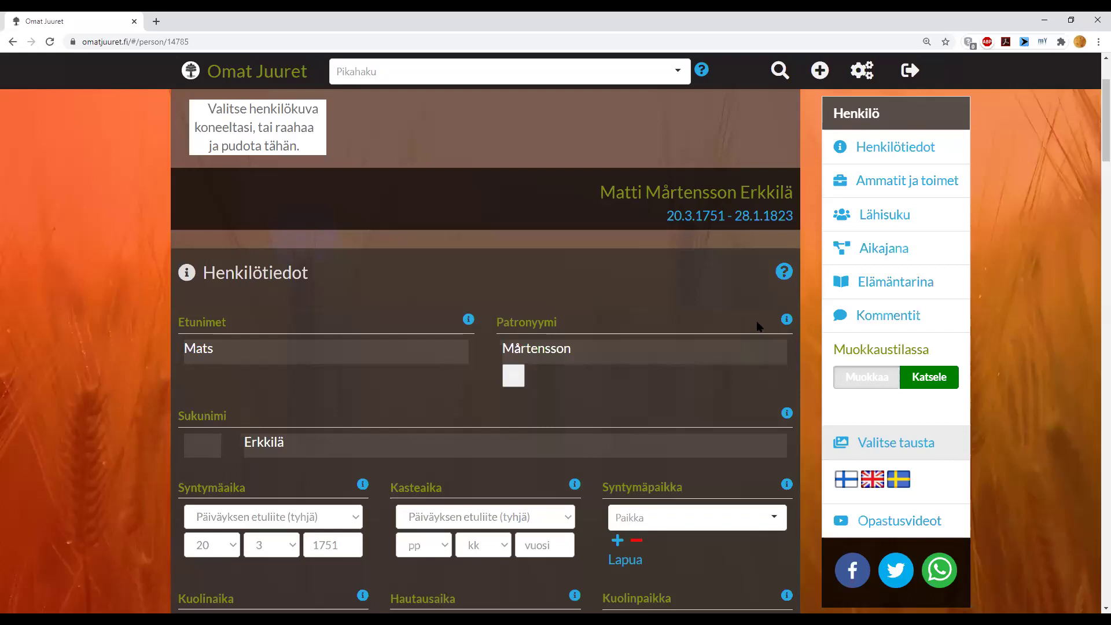
scroll(756, 322, down, 2)
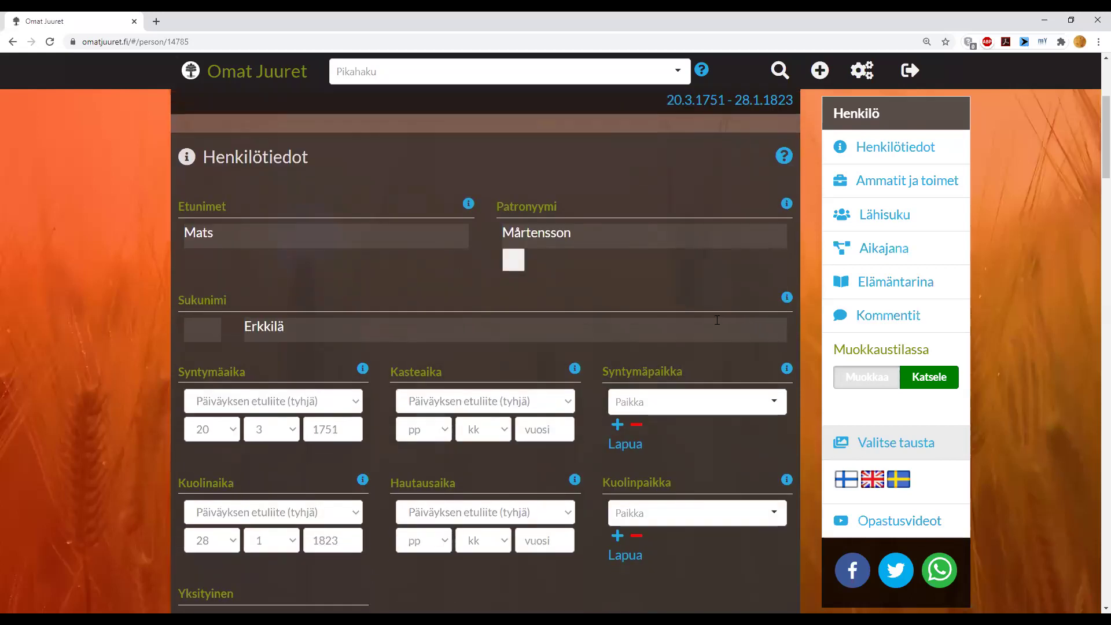
scroll(634, 336, down, 2)
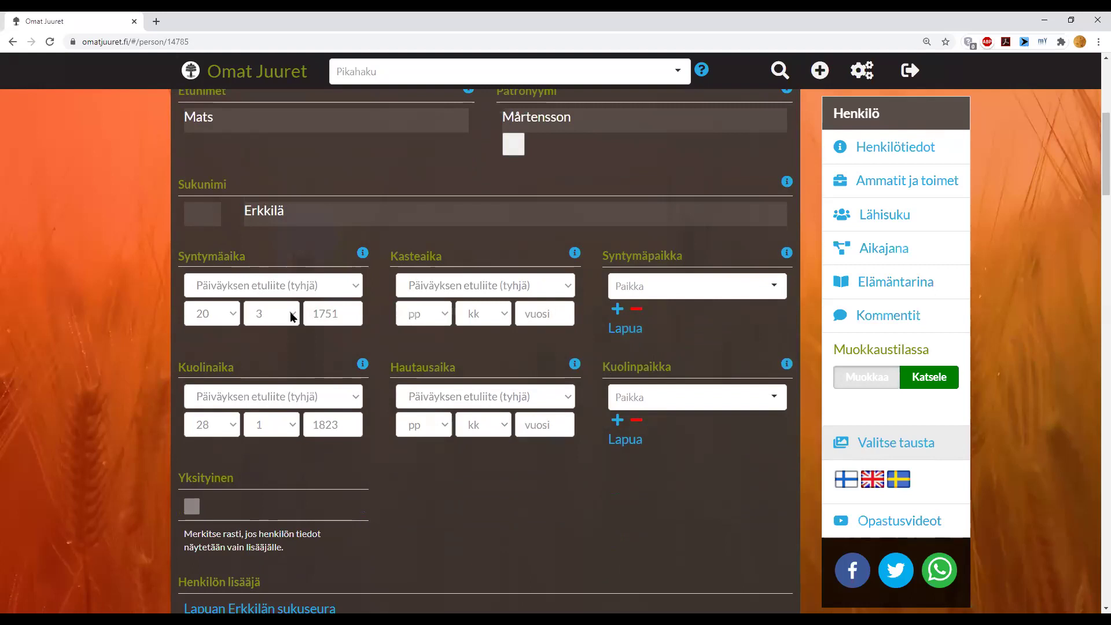
click(292, 316)
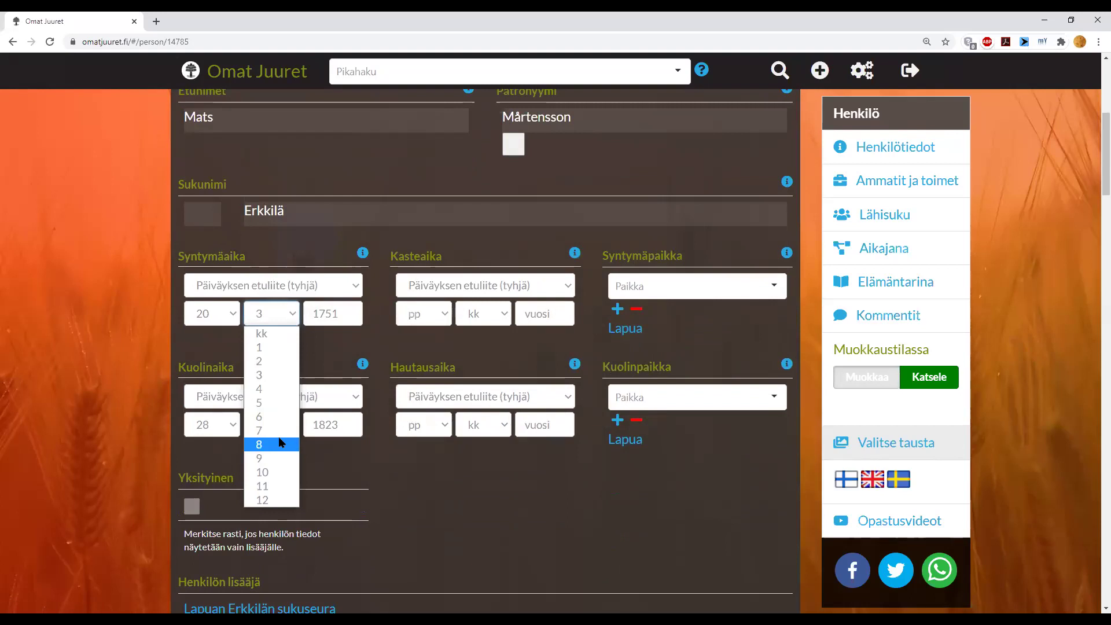
click(280, 444)
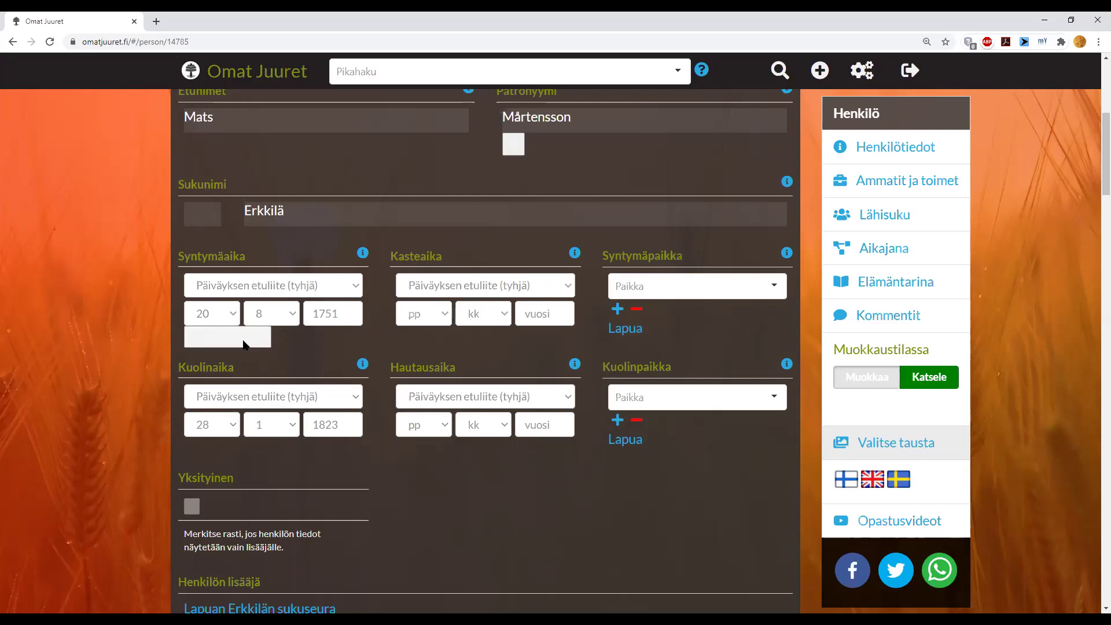
click(243, 341)
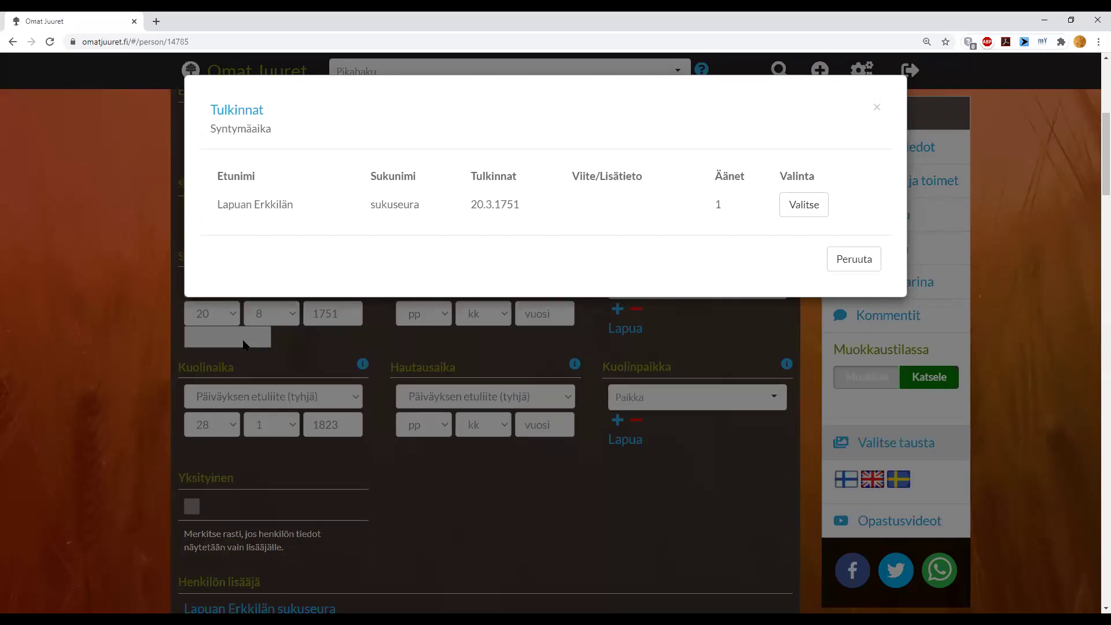
click(853, 261)
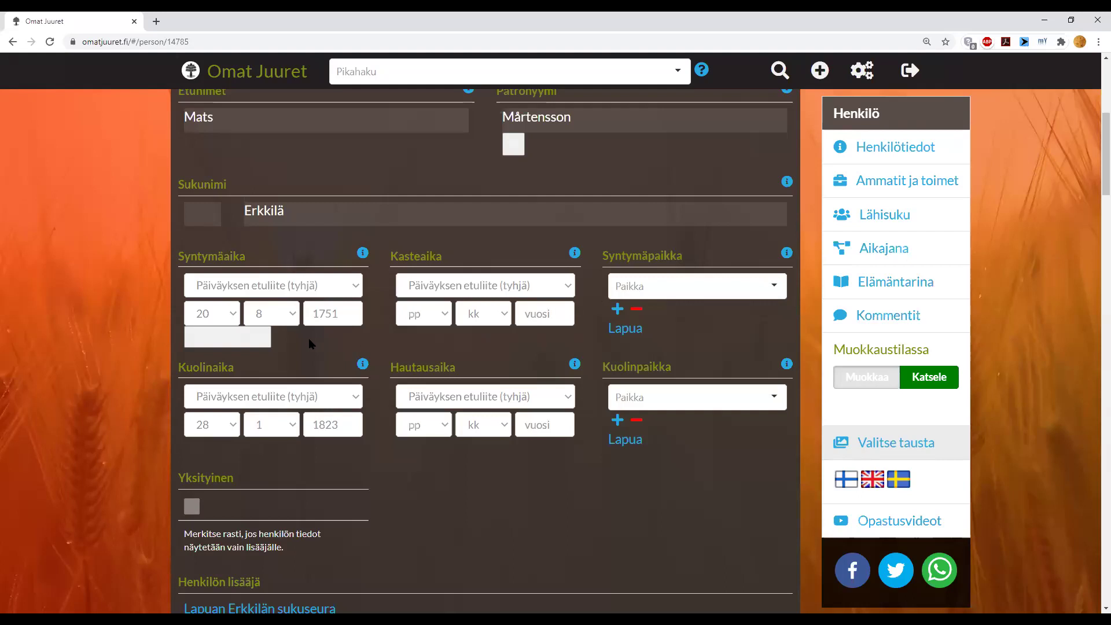
- Replace the patronymic Mårtensson with the suggested interpretation Martinpoika
scroll(457, 352, up, 2)
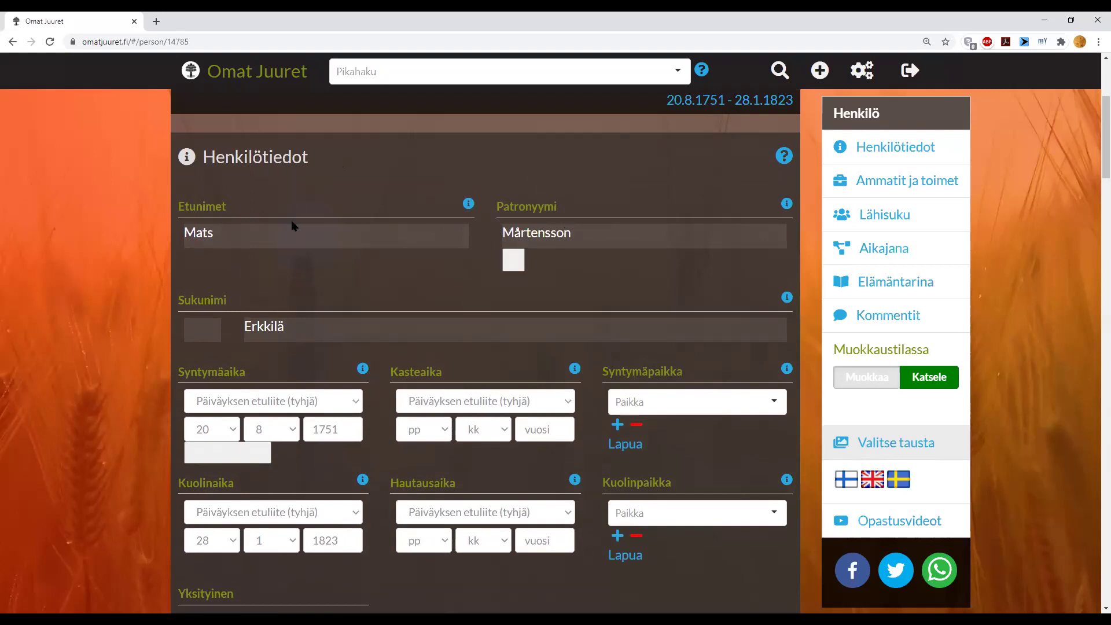
scroll(293, 222, down, 3)
scroll(292, 222, up, 4)
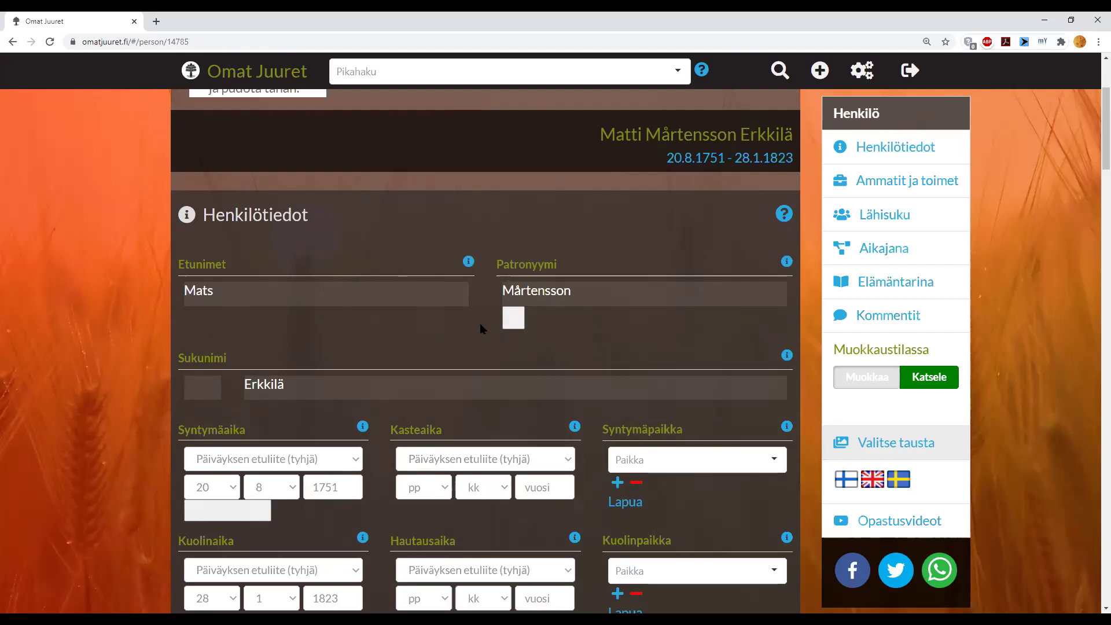
click(517, 323)
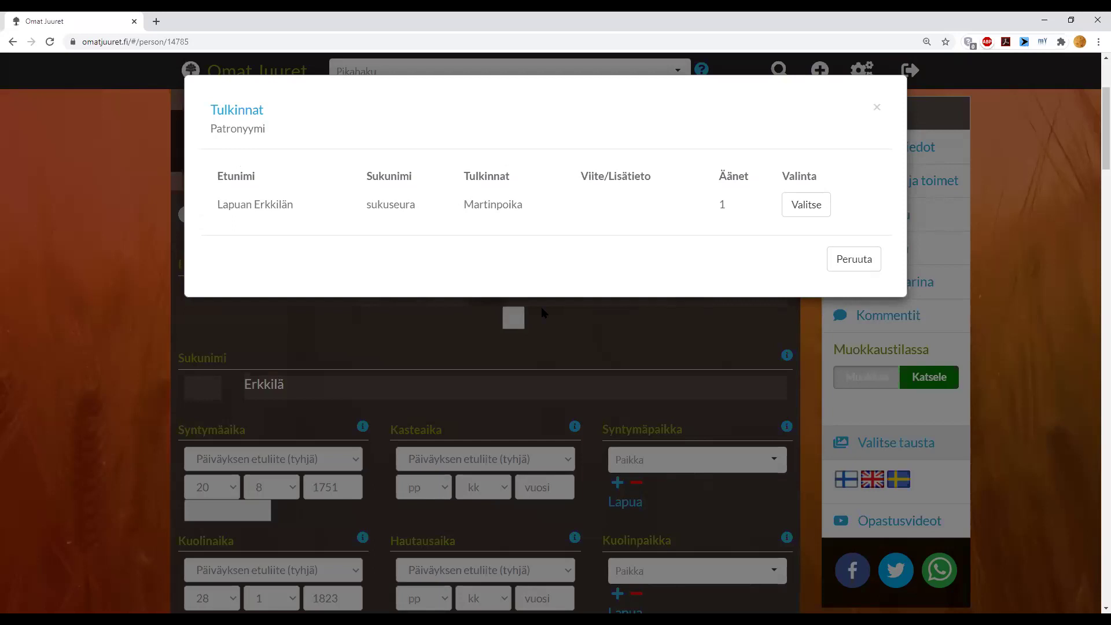
click(839, 258)
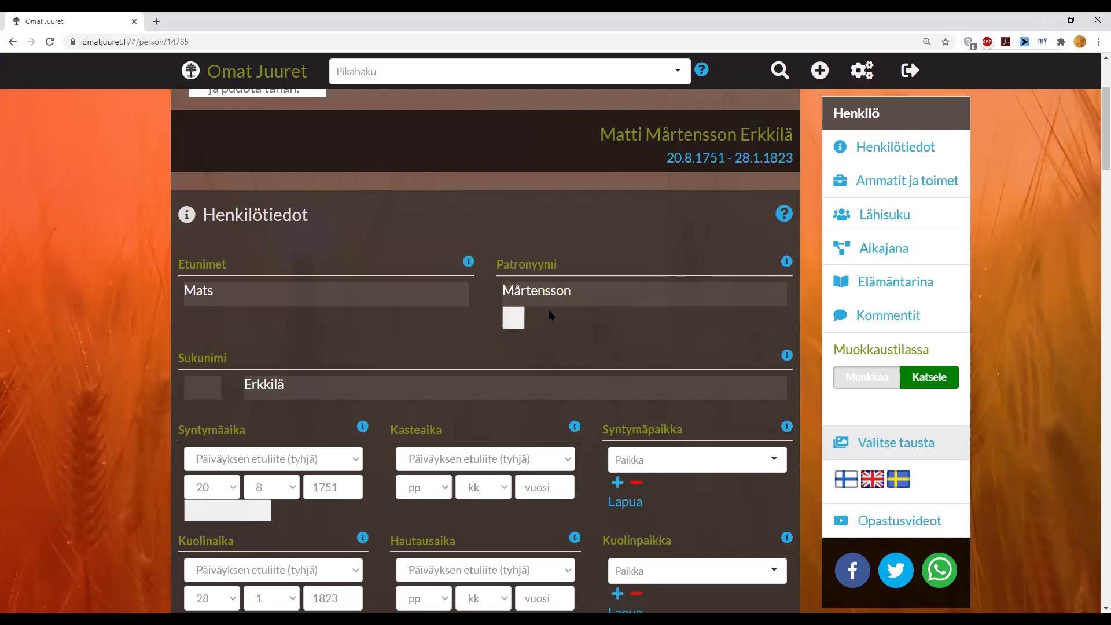
click(510, 325)
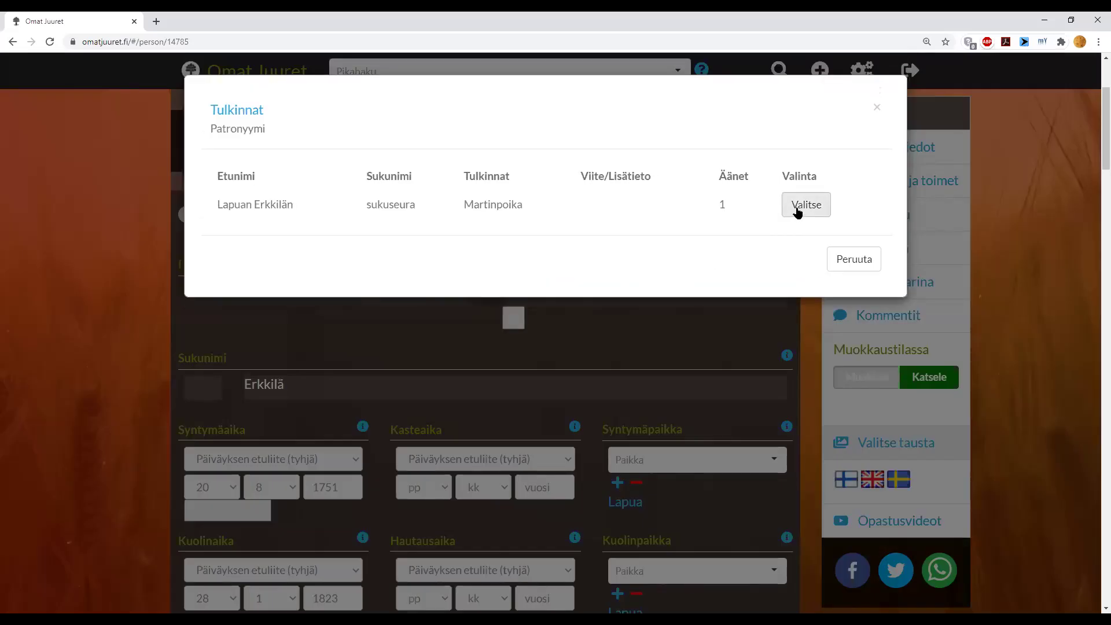
click(797, 211)
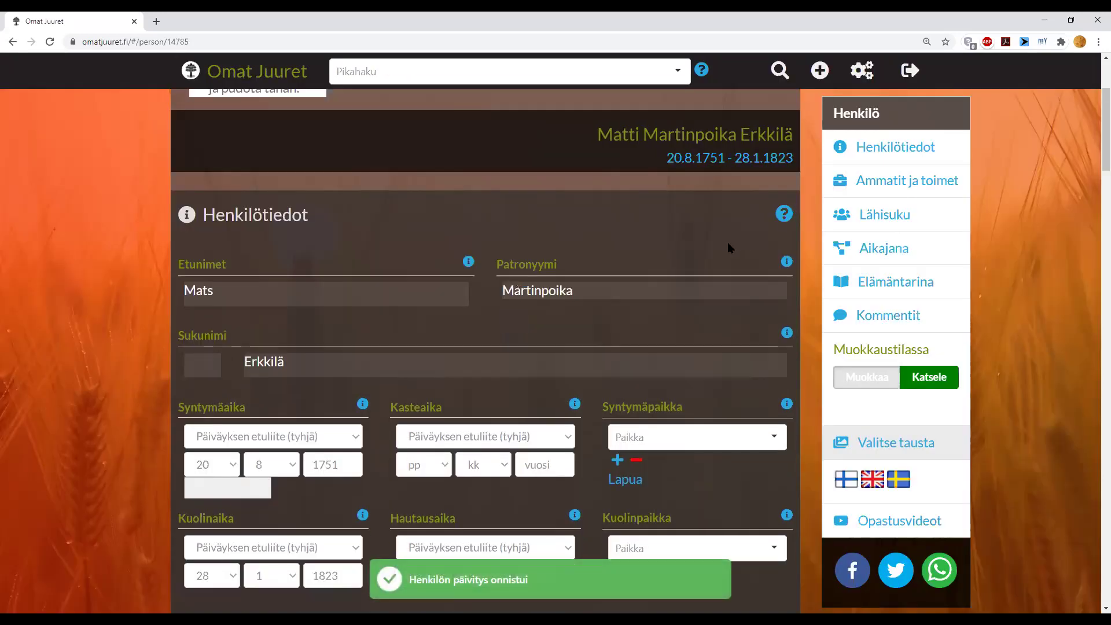
scroll(694, 269, down, 1)
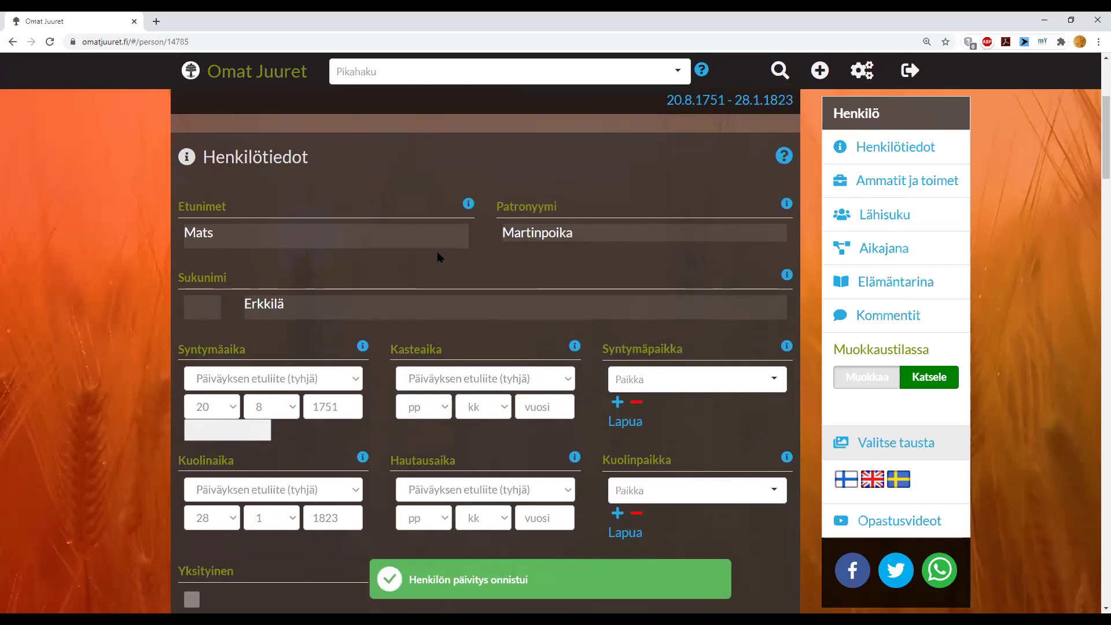
- Accept the suggested birth date 20.3.1751 in place of 20.8.1751, then review the page
click(241, 435)
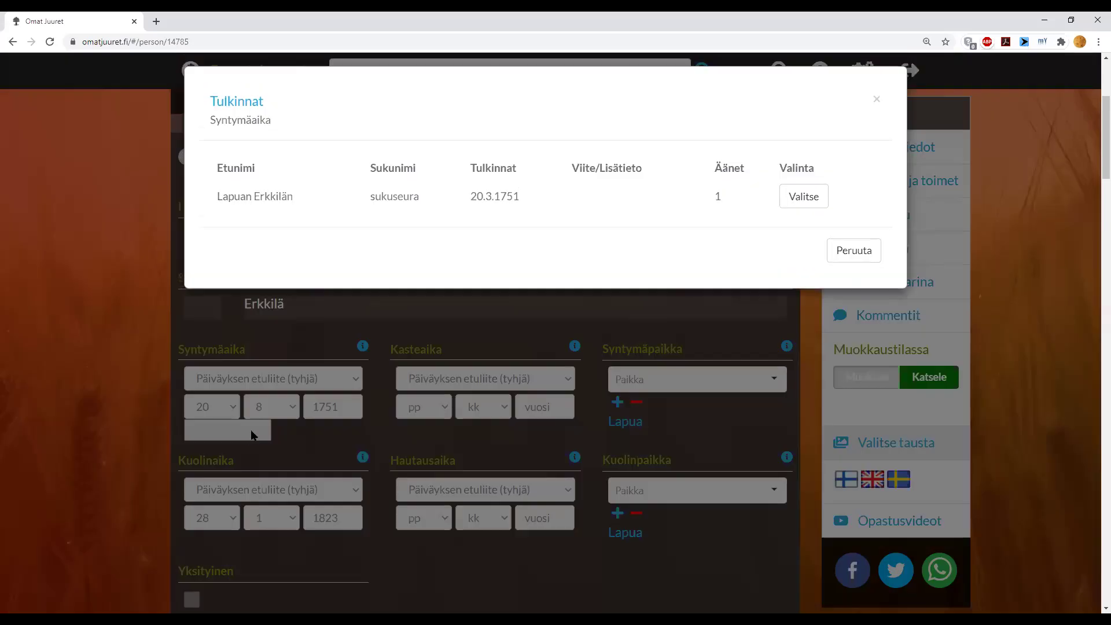
click(804, 206)
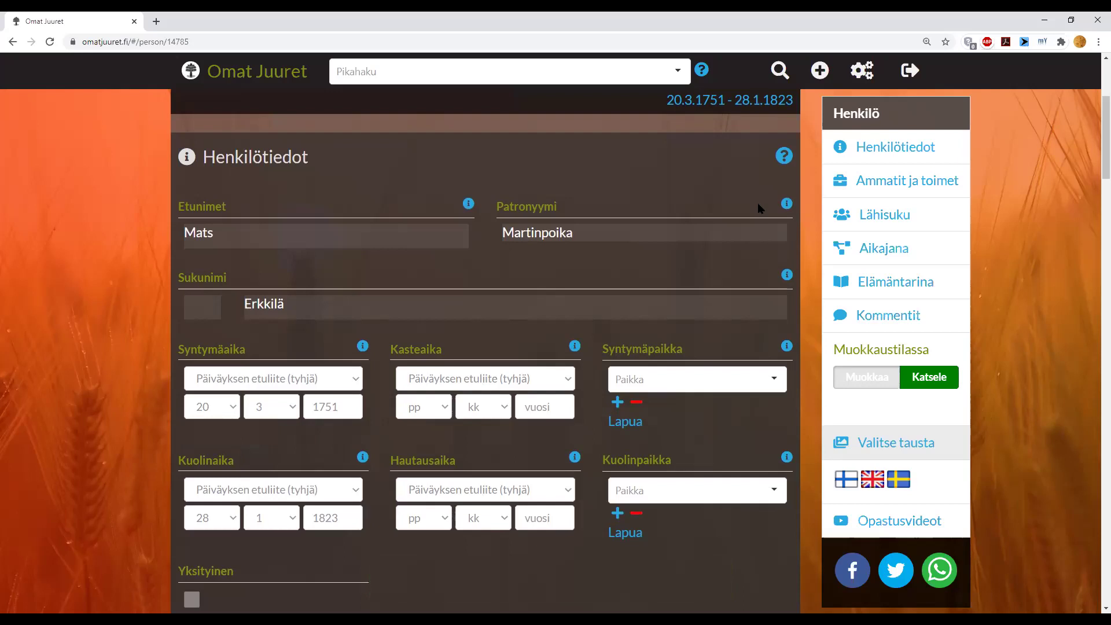
scroll(757, 202, down, 3)
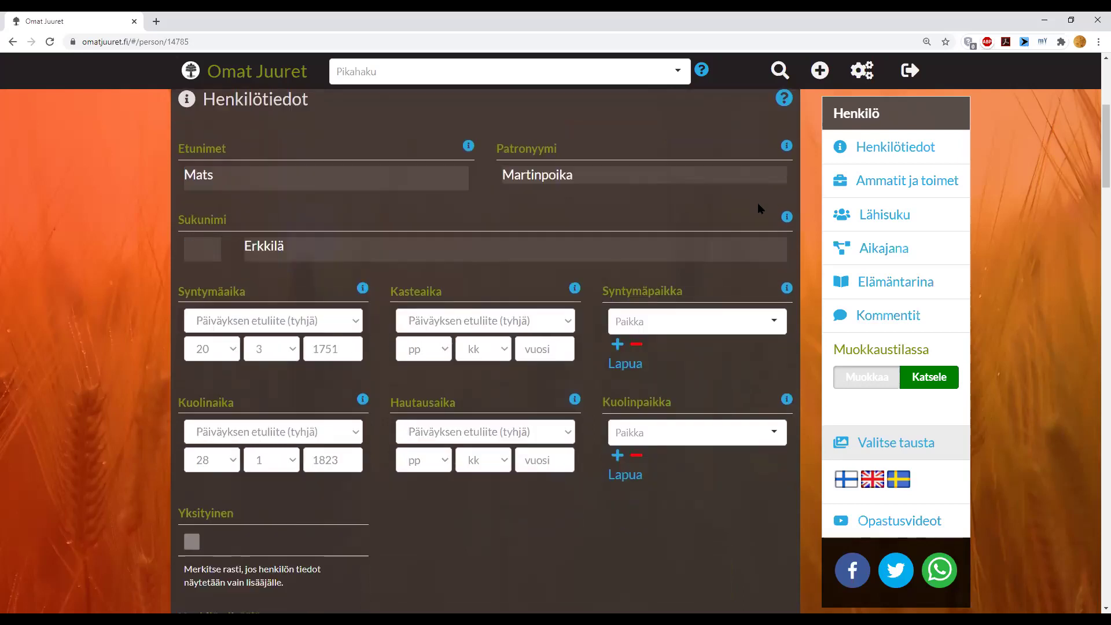
scroll(759, 203, down, 7)
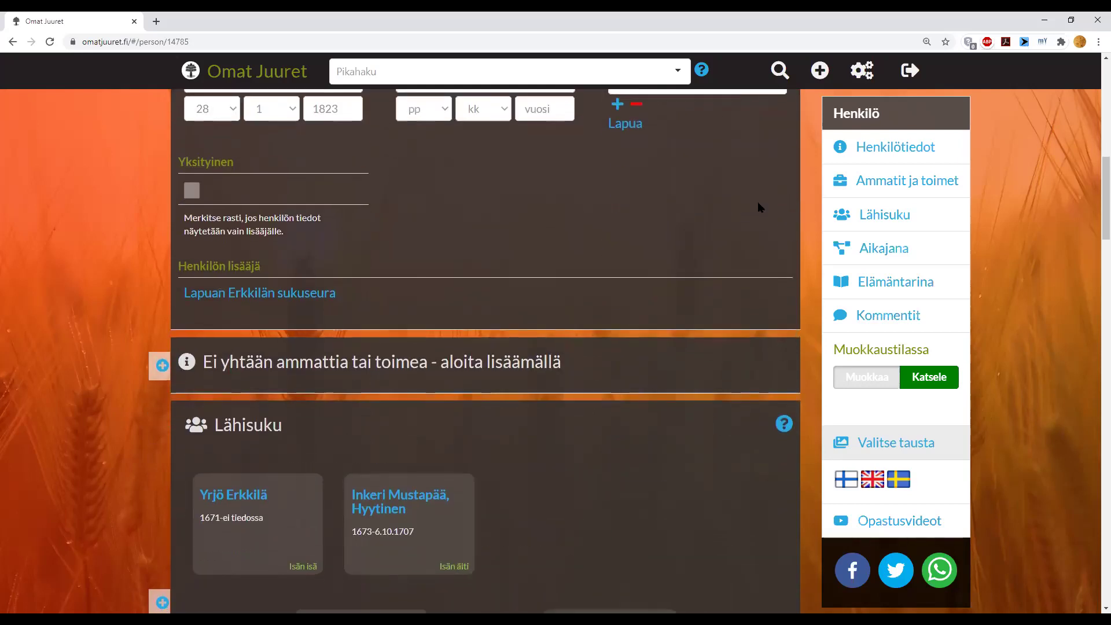
scroll(759, 207, down, 1)
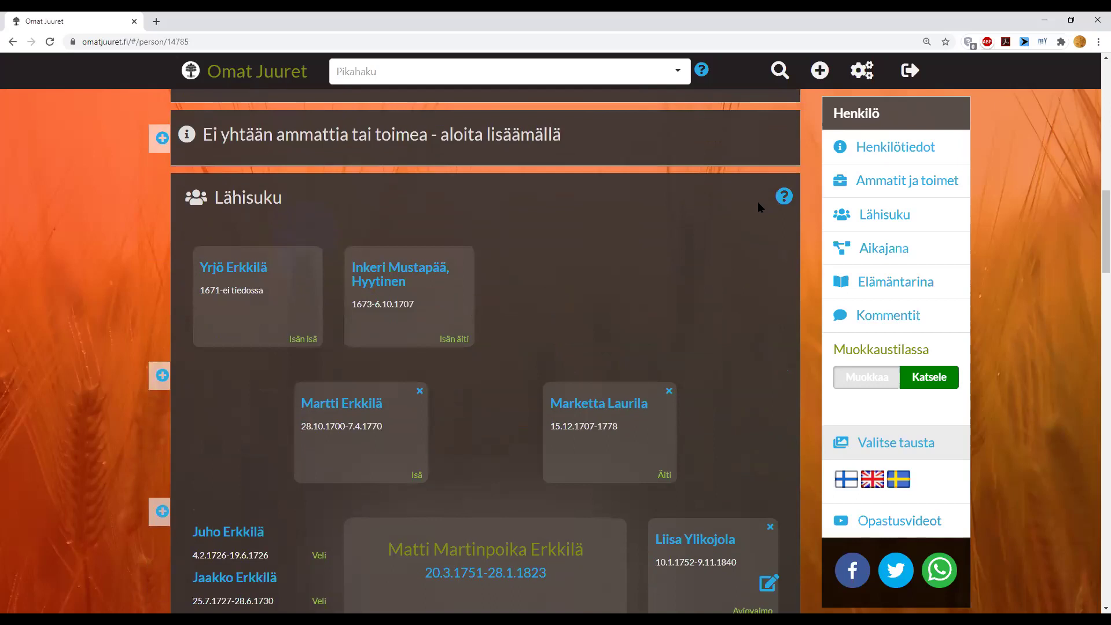
scroll(759, 207, up, 6)
scroll(757, 205, up, 7)
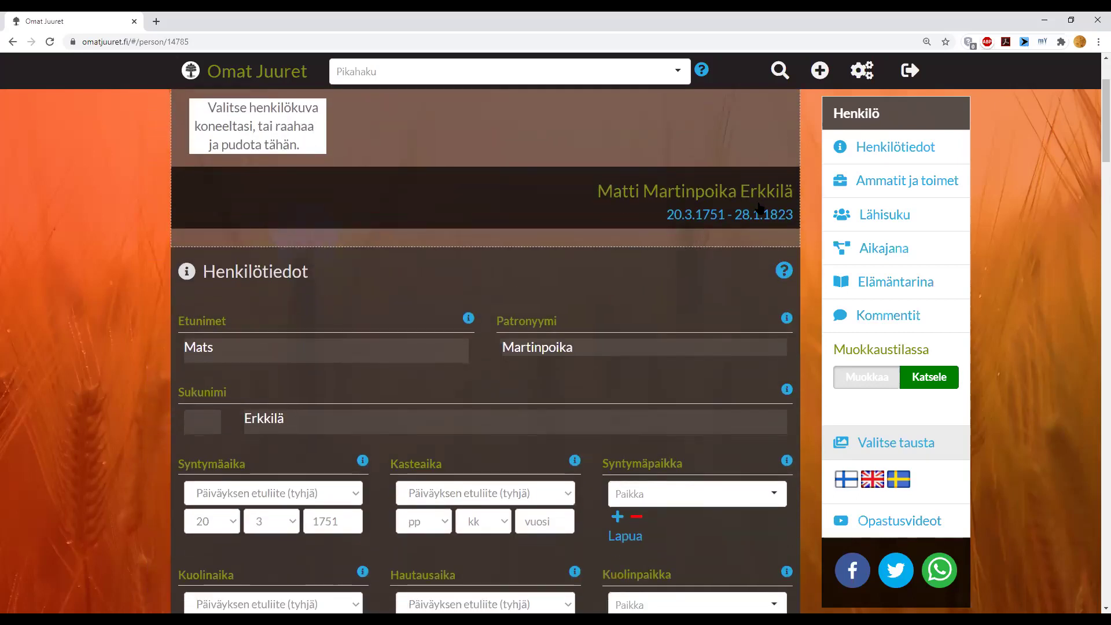
scroll(757, 206, down, 1)
scroll(758, 207, down, 1)
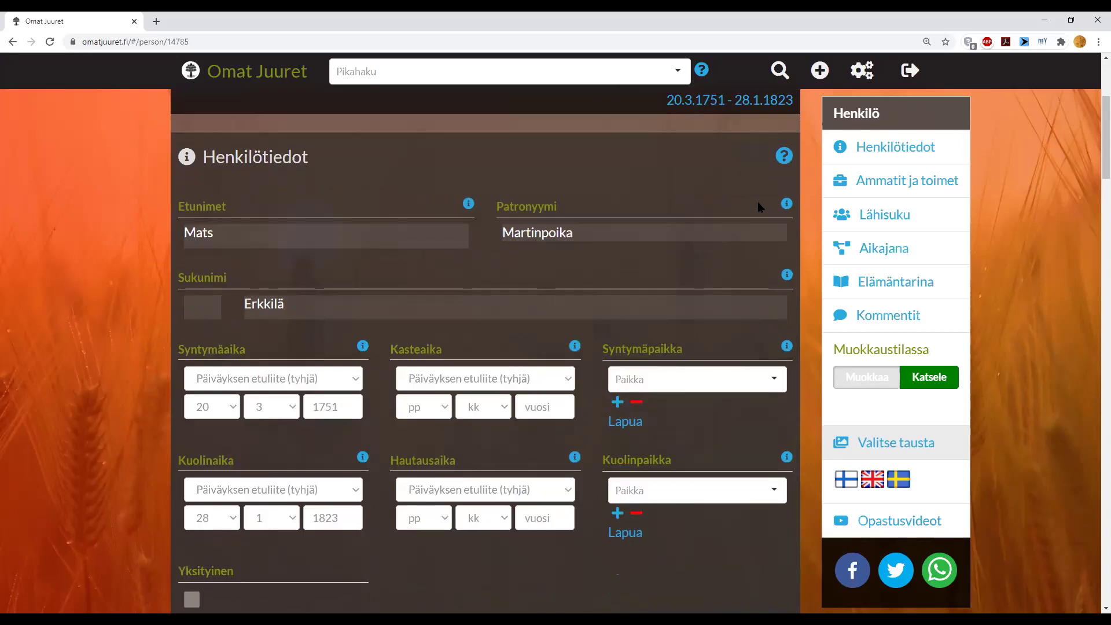
- Correct the Etunimet first name from Mats to Matti and save it
click(311, 233)
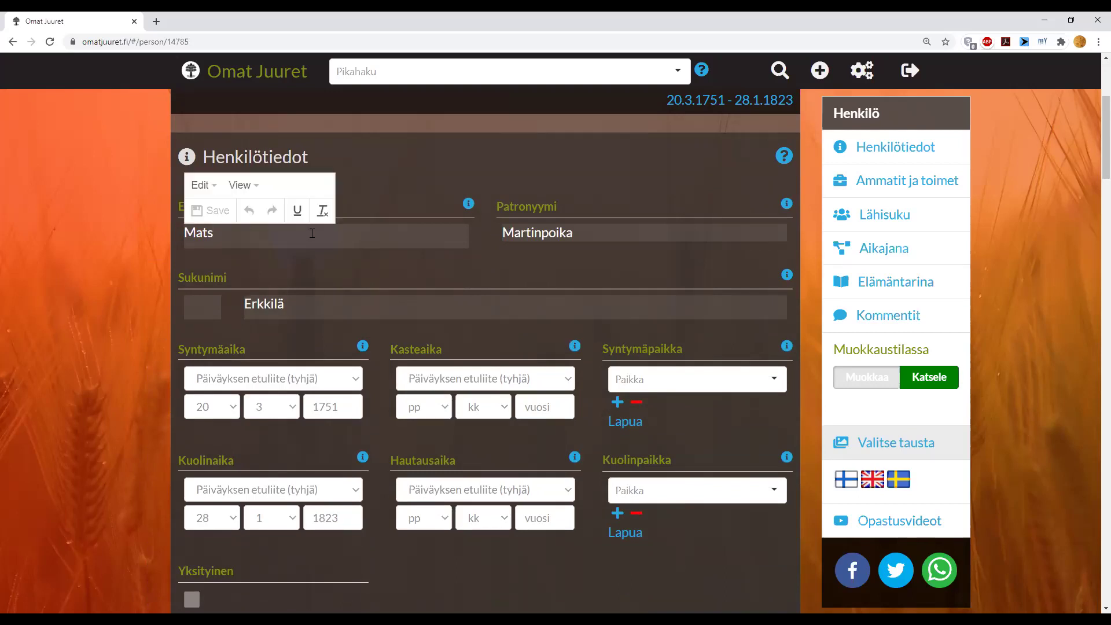
key(BackSpace)
text(ti)
click(209, 212)
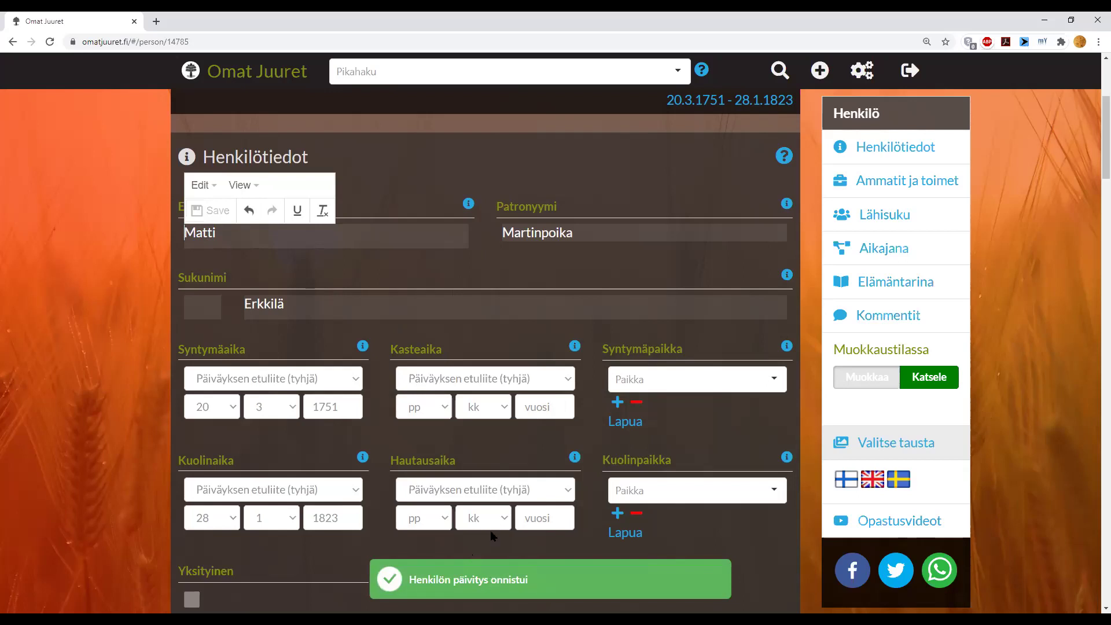
click(115, 344)
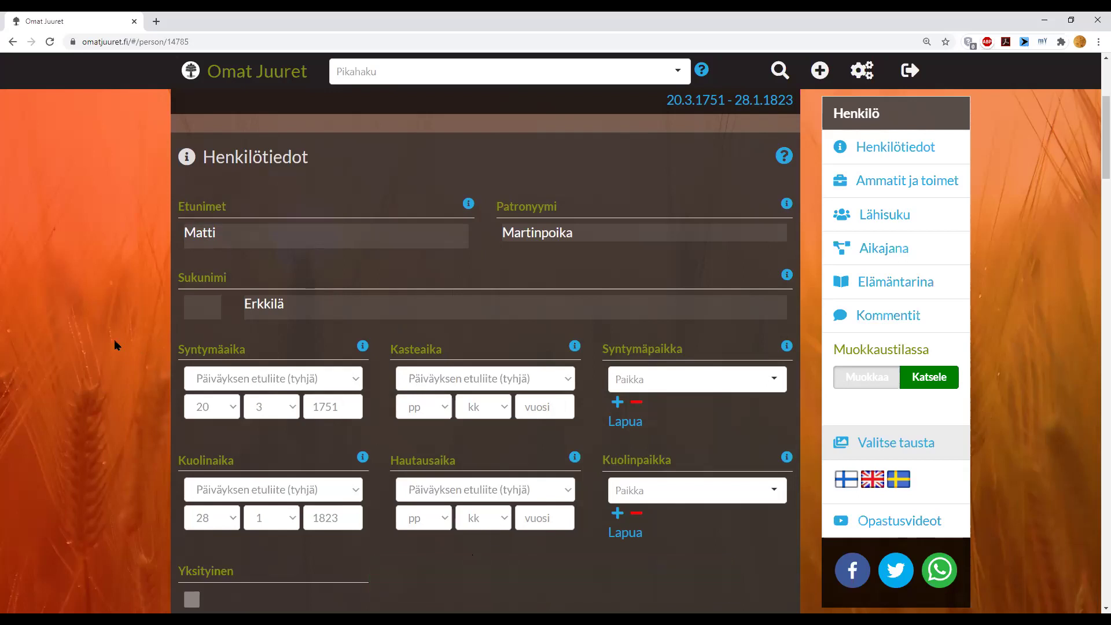
click(943, 390)
scroll(150, 353, up, 3)
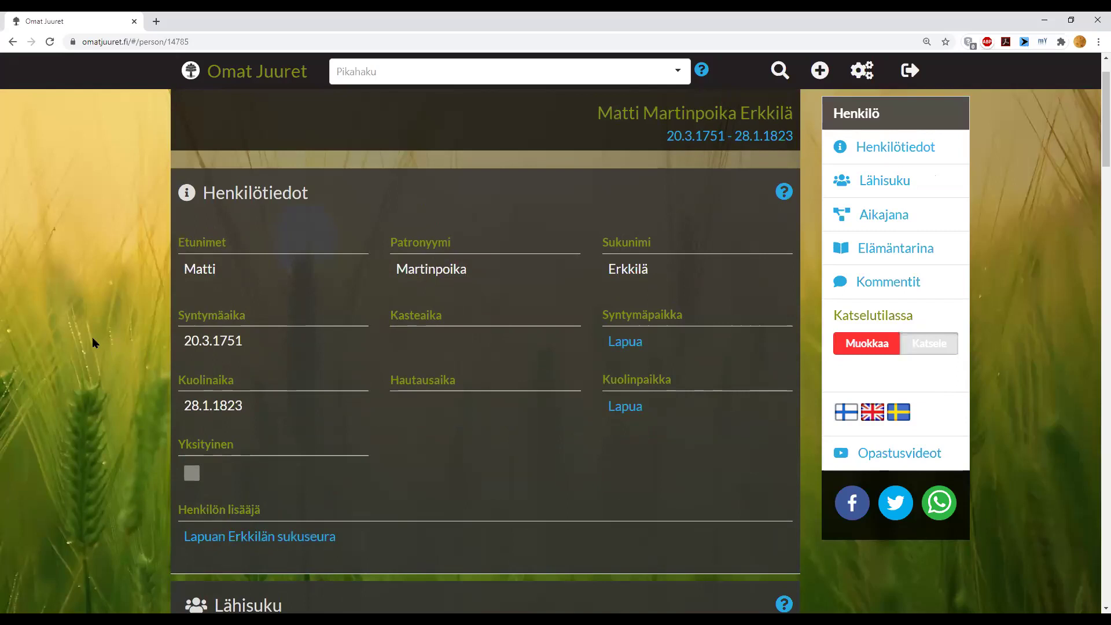
scroll(95, 338, down, 1)
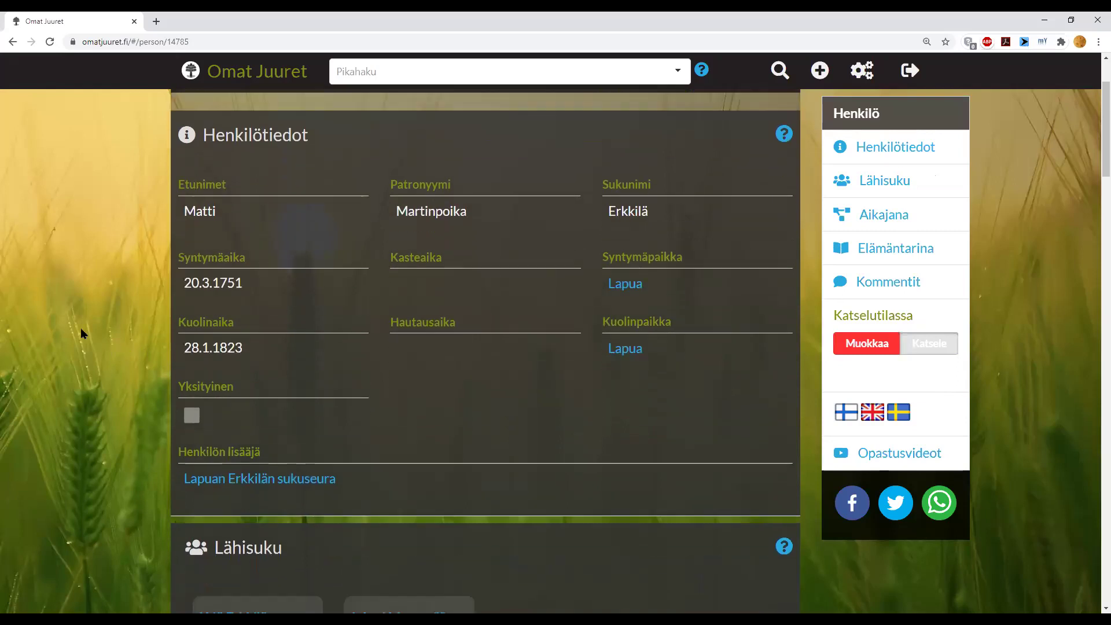
scroll(72, 321, down, 2)
scroll(72, 322, down, 1)
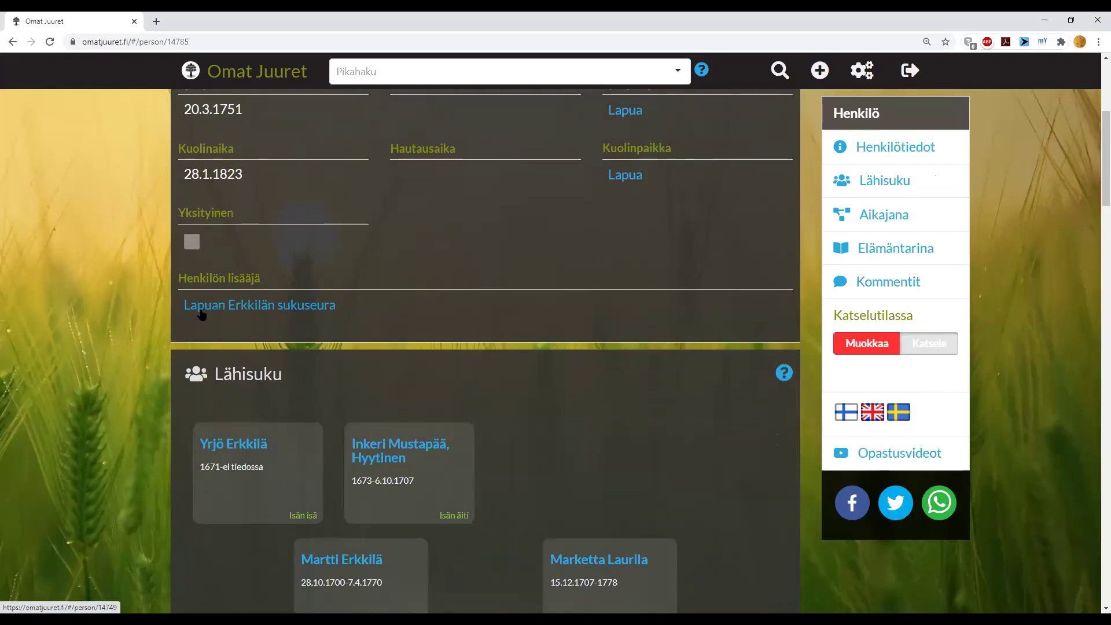
click(250, 304)
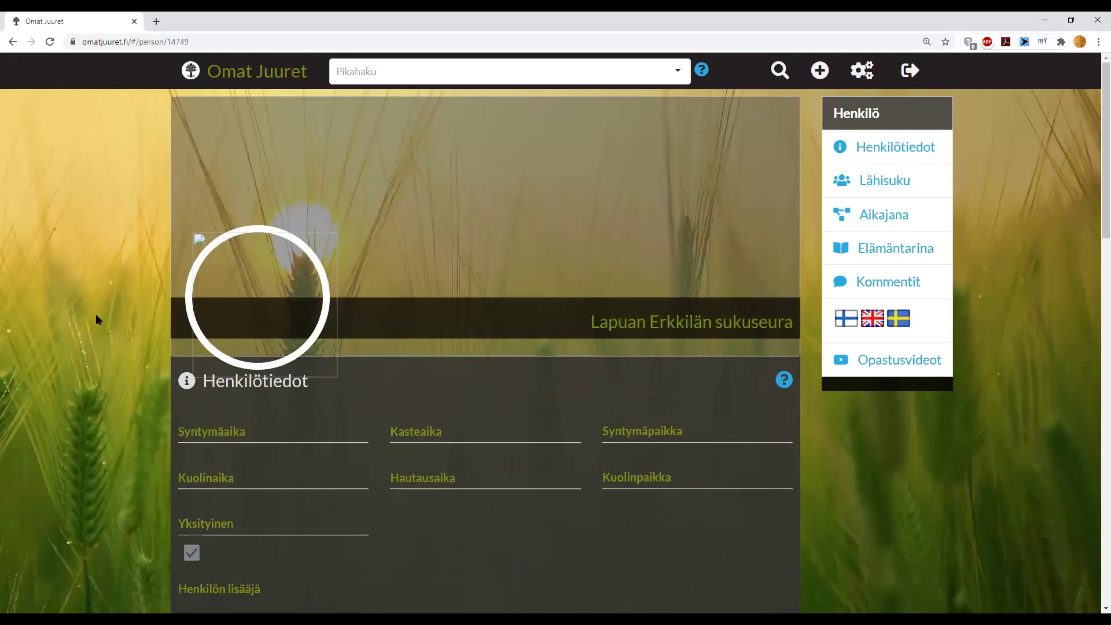
scroll(96, 315, down, 2)
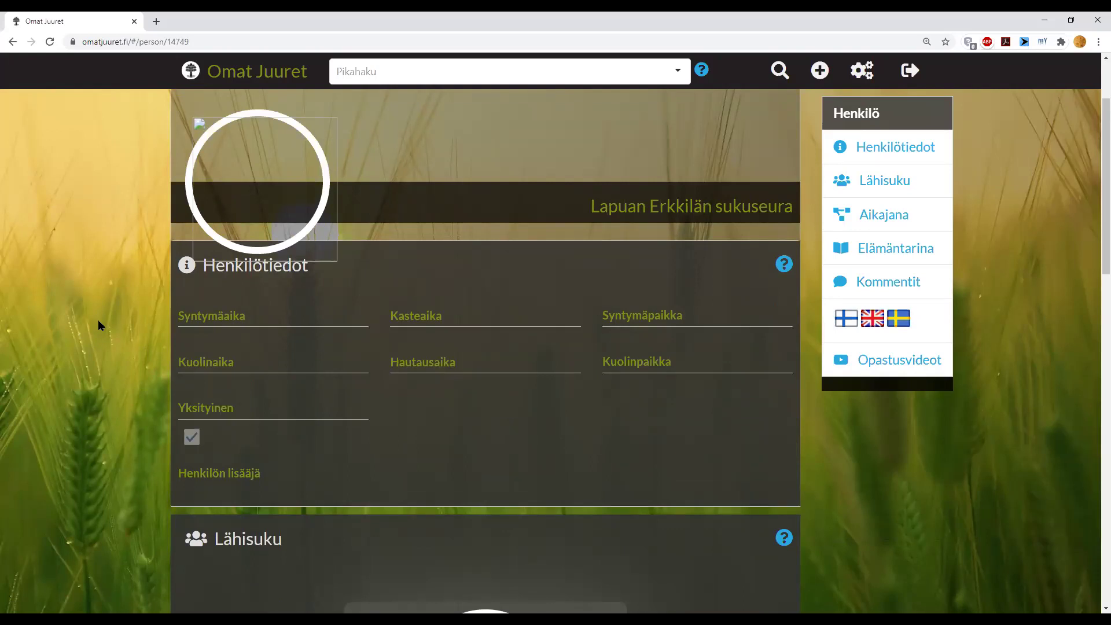
scroll(99, 319, down, 8)
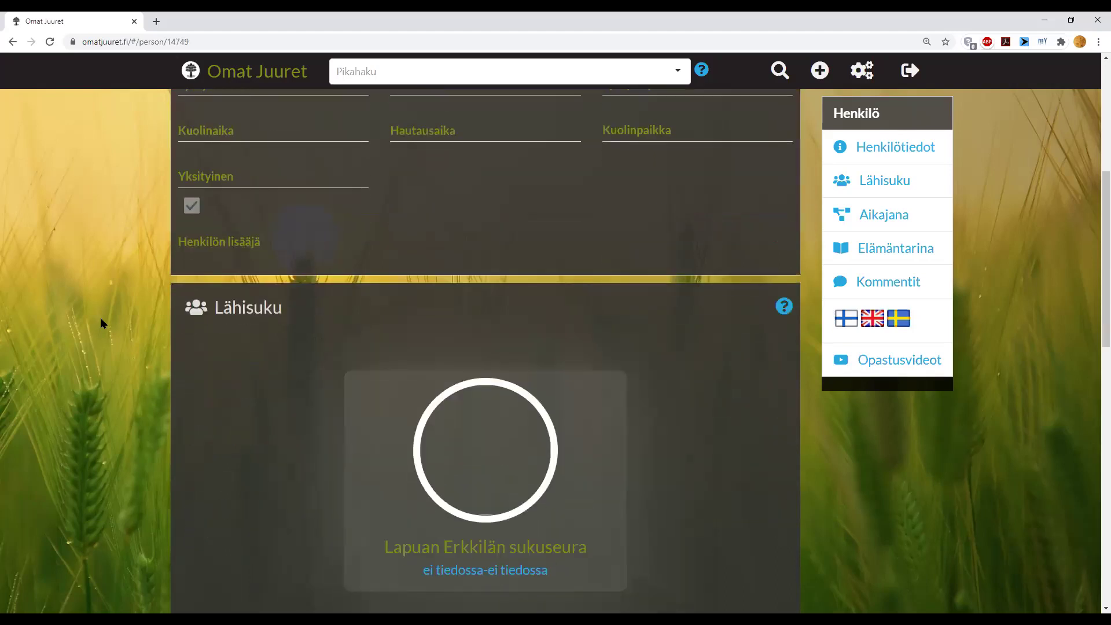
scroll(100, 317, down, 7)
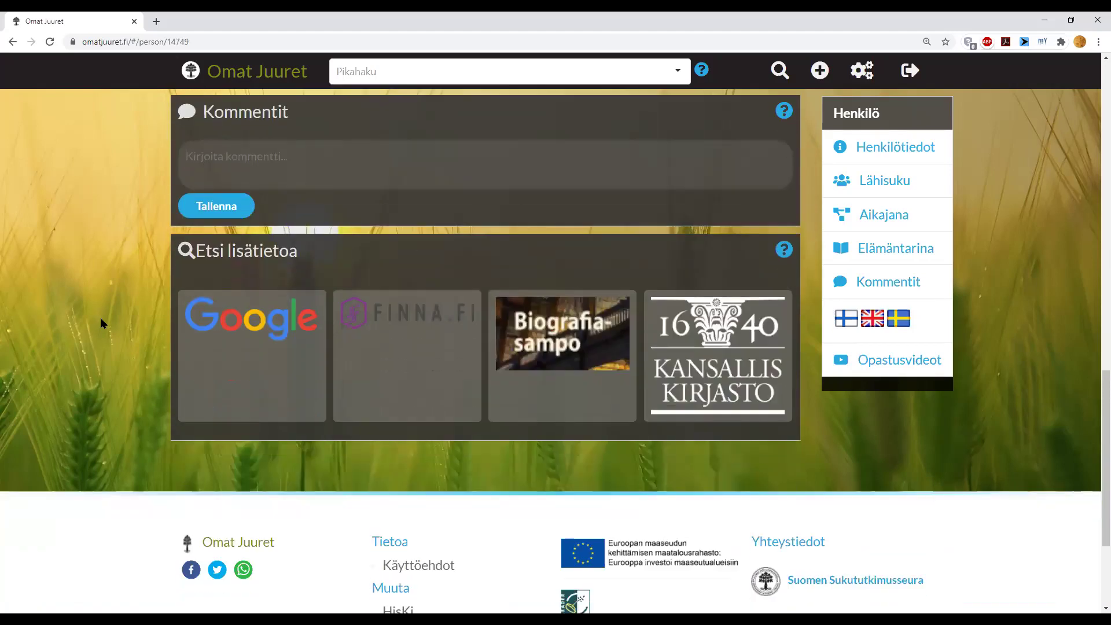
scroll(99, 316, up, 8)
scroll(100, 322, up, 3)
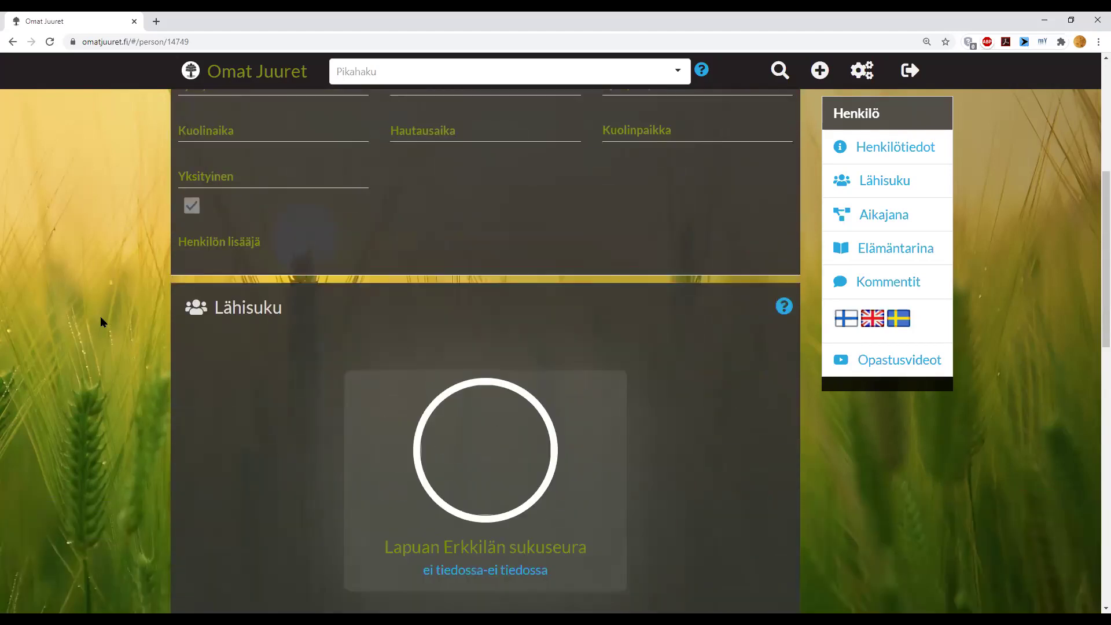
scroll(100, 322, up, 4)
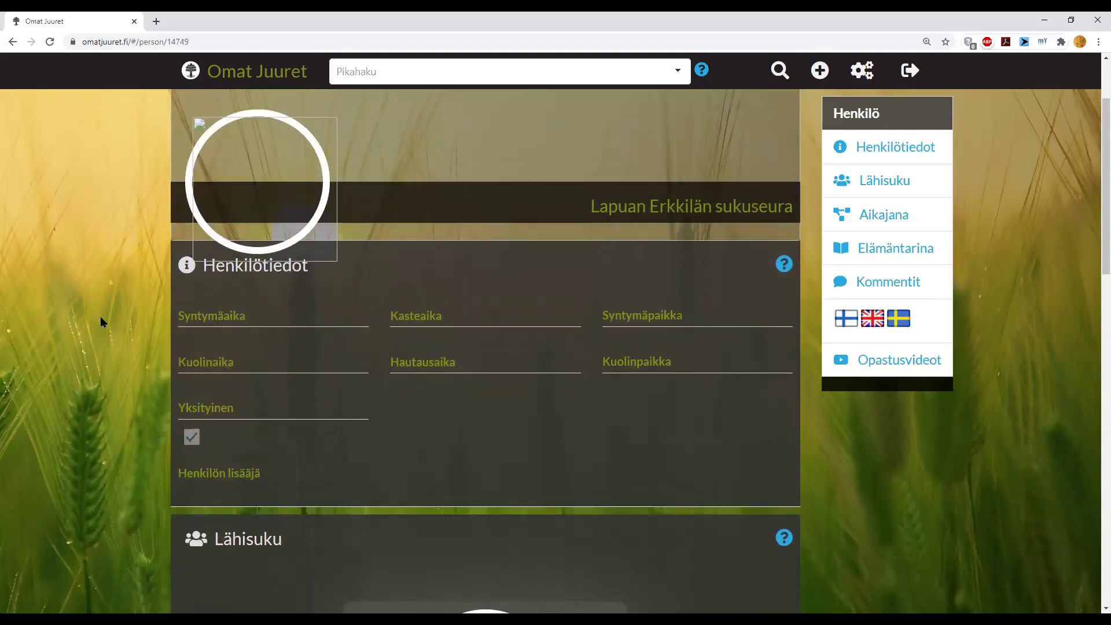
scroll(102, 322, up, 1)
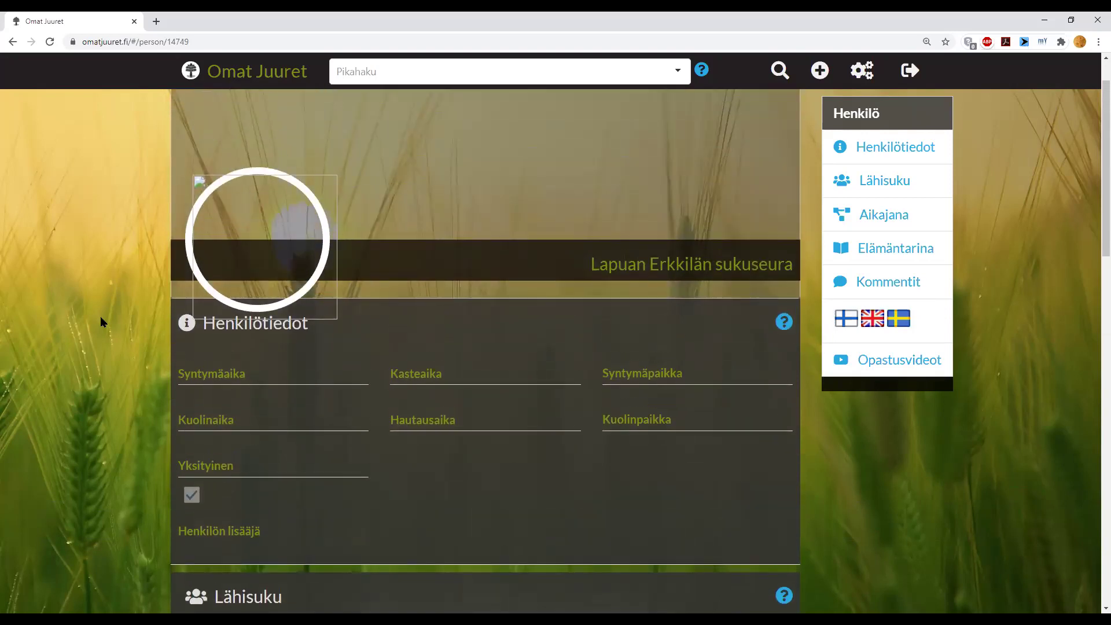
scroll(102, 322, down, 2)
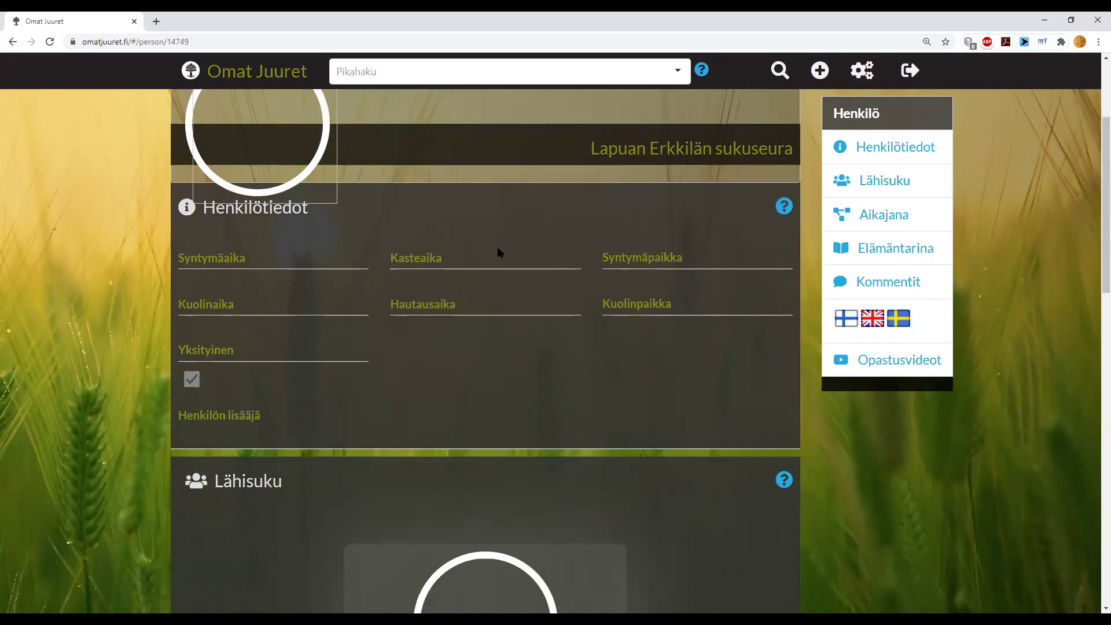
scroll(498, 252, up, 2)
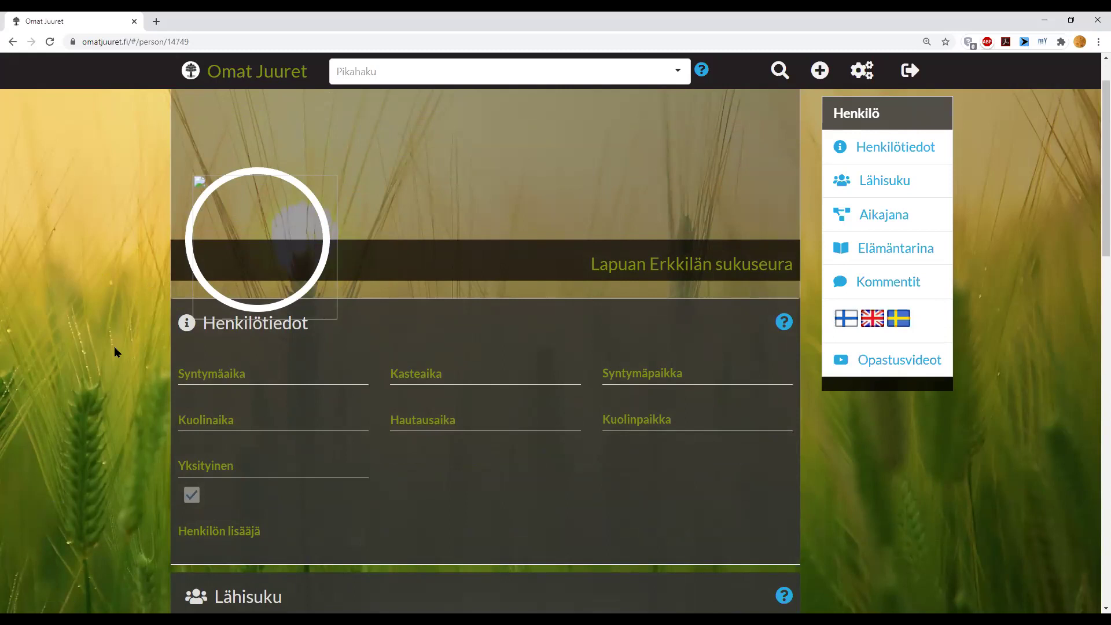
scroll(115, 351, down, 10)
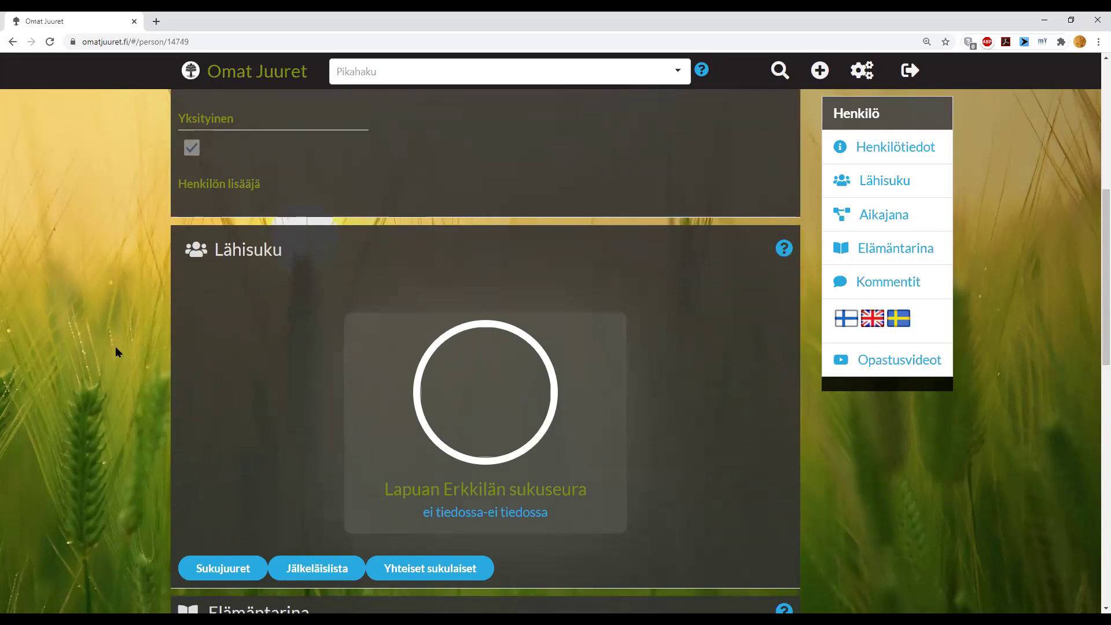
scroll(115, 345, down, 4)
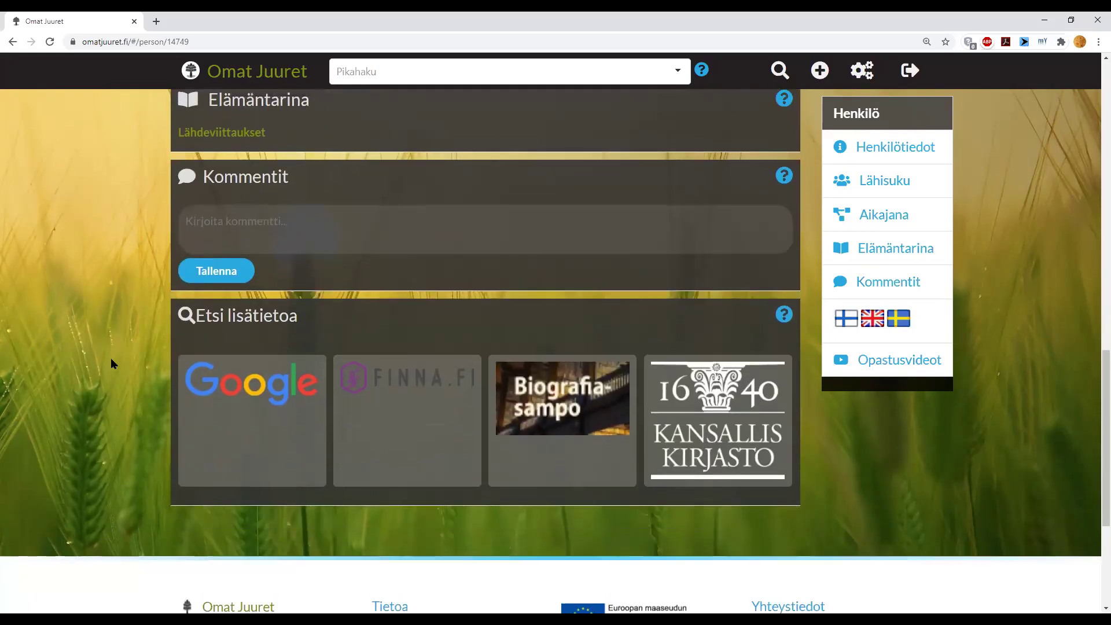
scroll(110, 357, up, 9)
scroll(110, 358, up, 6)
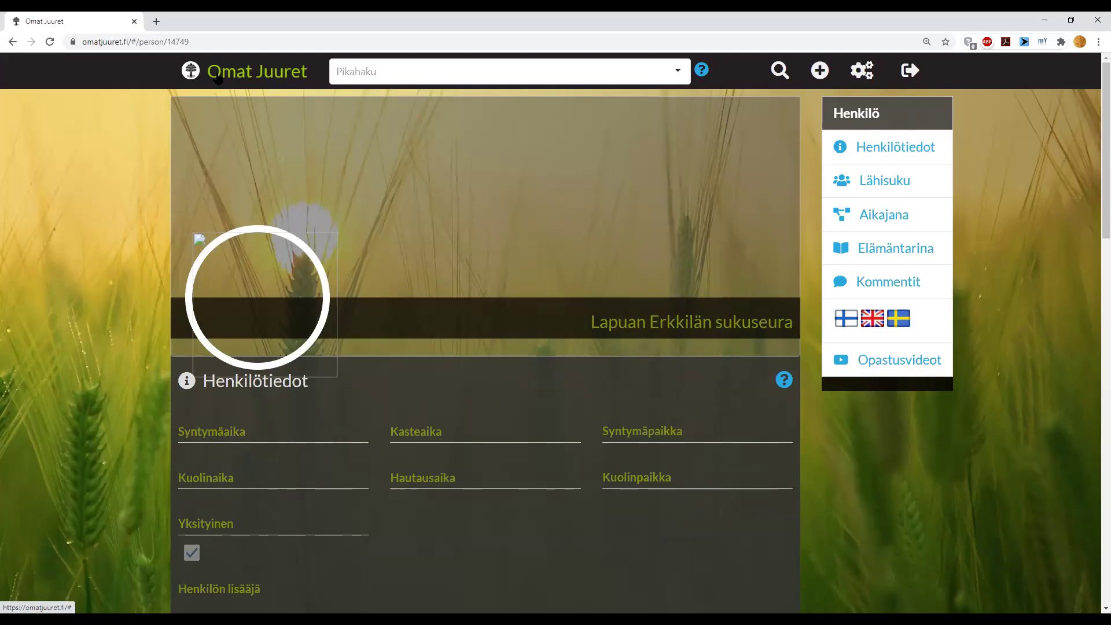
- From the home profile, open the paternal grandmother's record, then her maternal grandfather's
click(218, 78)
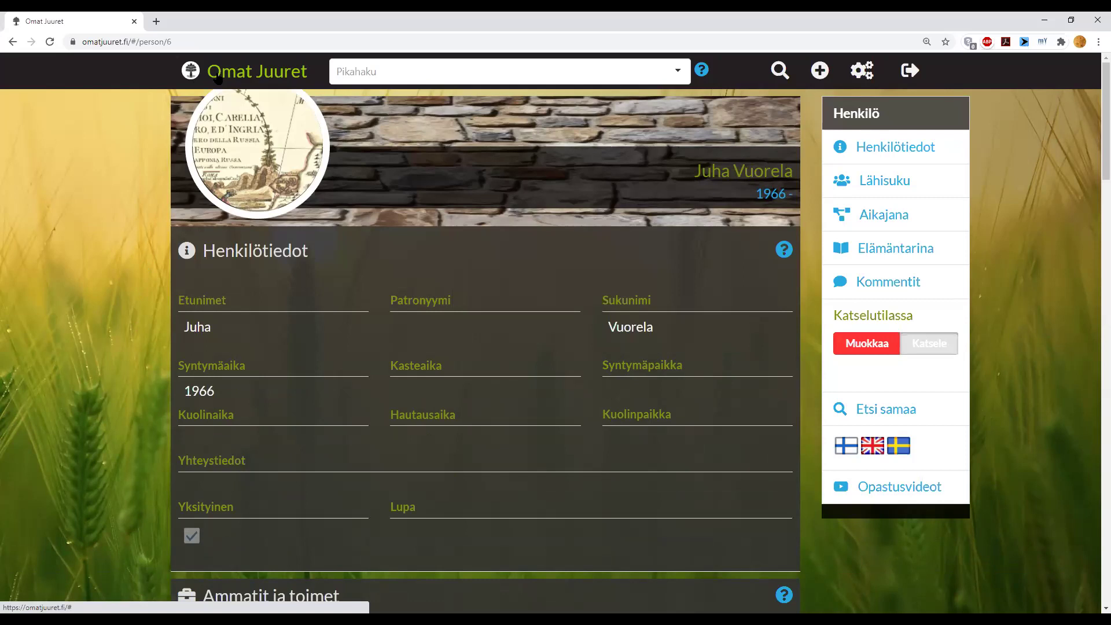
scroll(407, 349, down, 8)
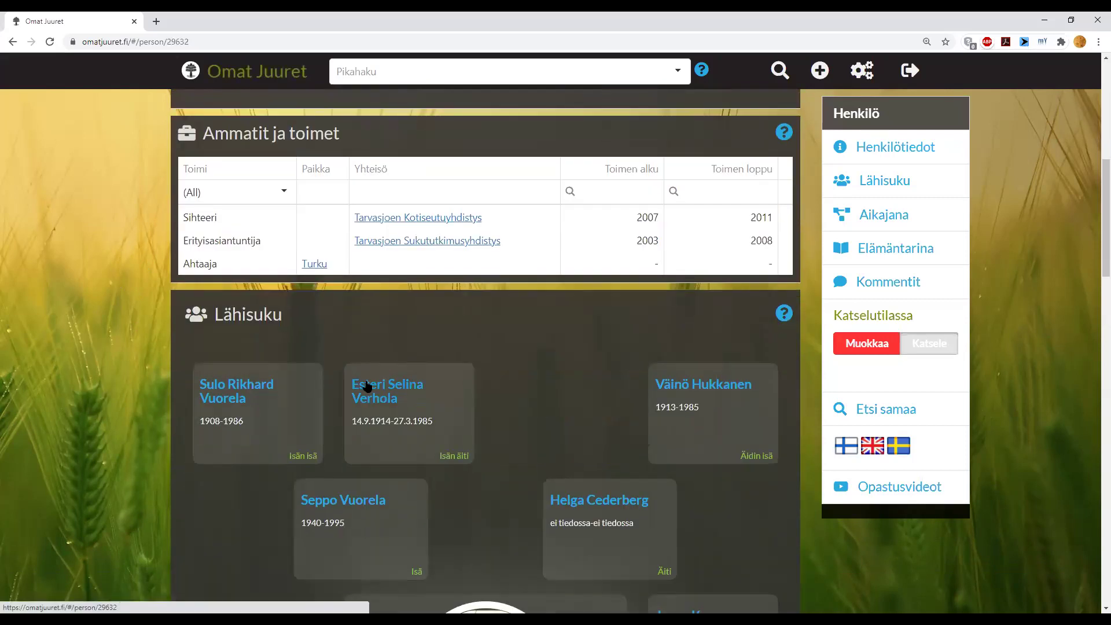
click(365, 382)
scroll(370, 376, down, 5)
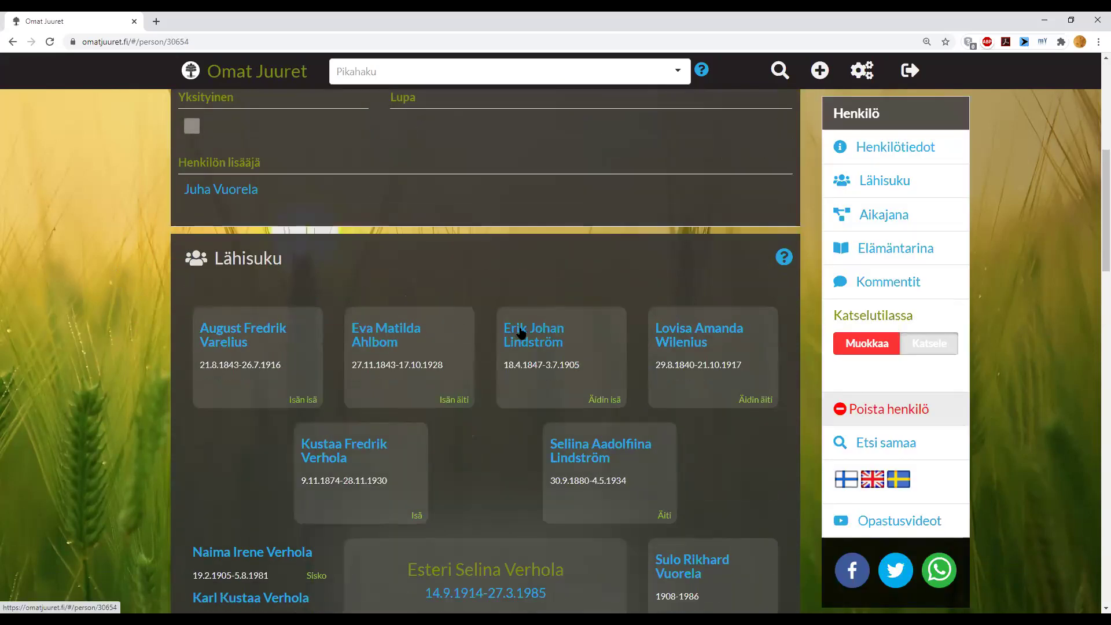
click(519, 328)
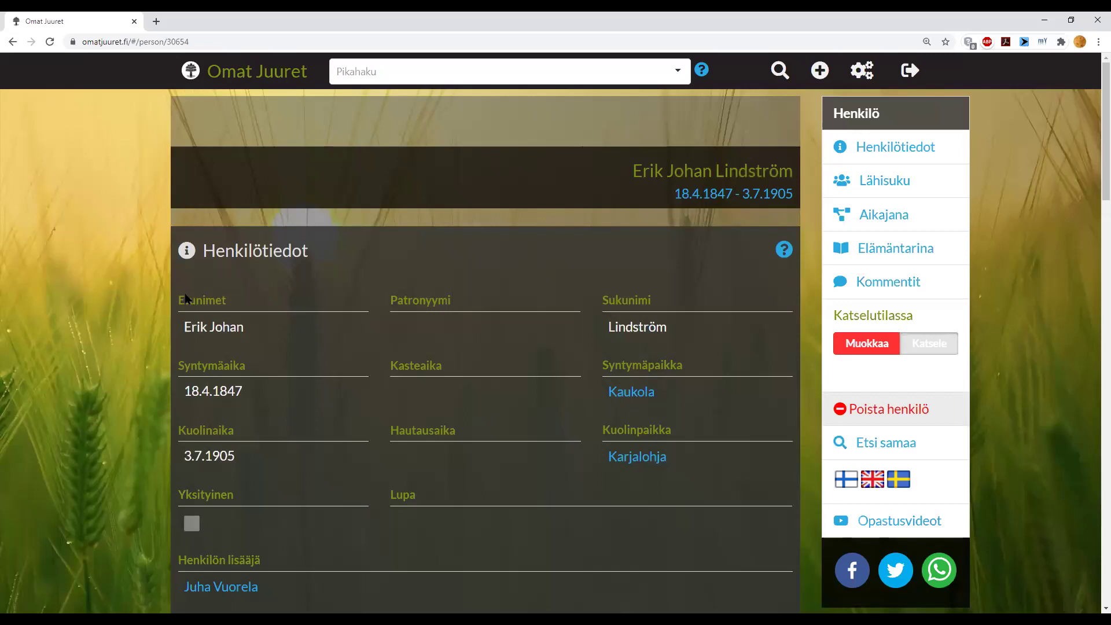
- Run Etsi samaa on the 1847–1905 person, revealing possible duplicate Erik Lindström
click(892, 450)
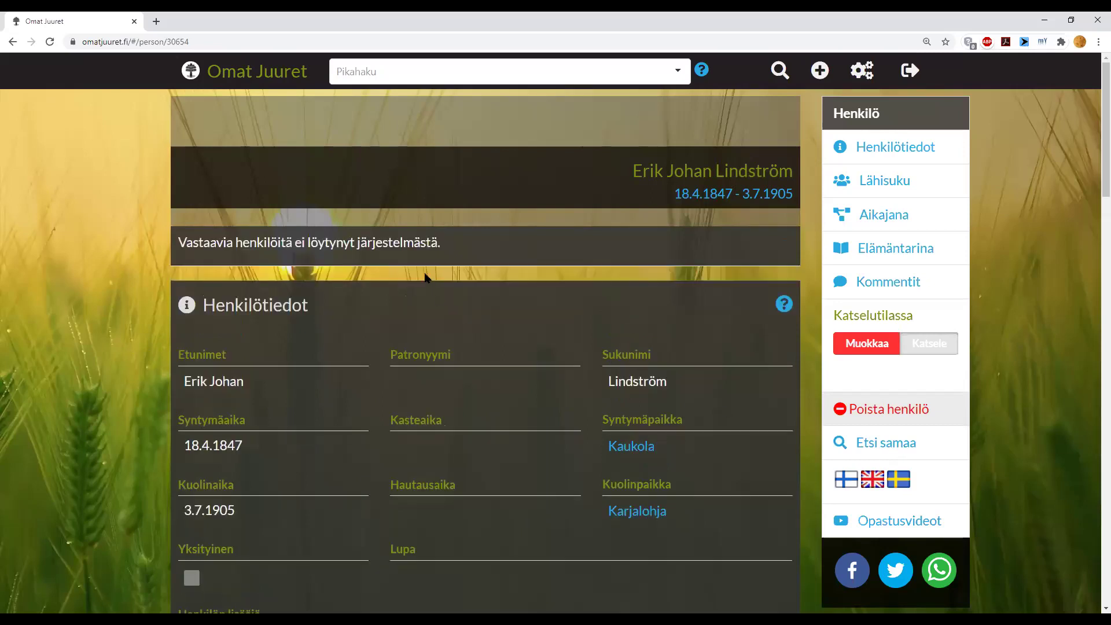
key(ctrl+plus)
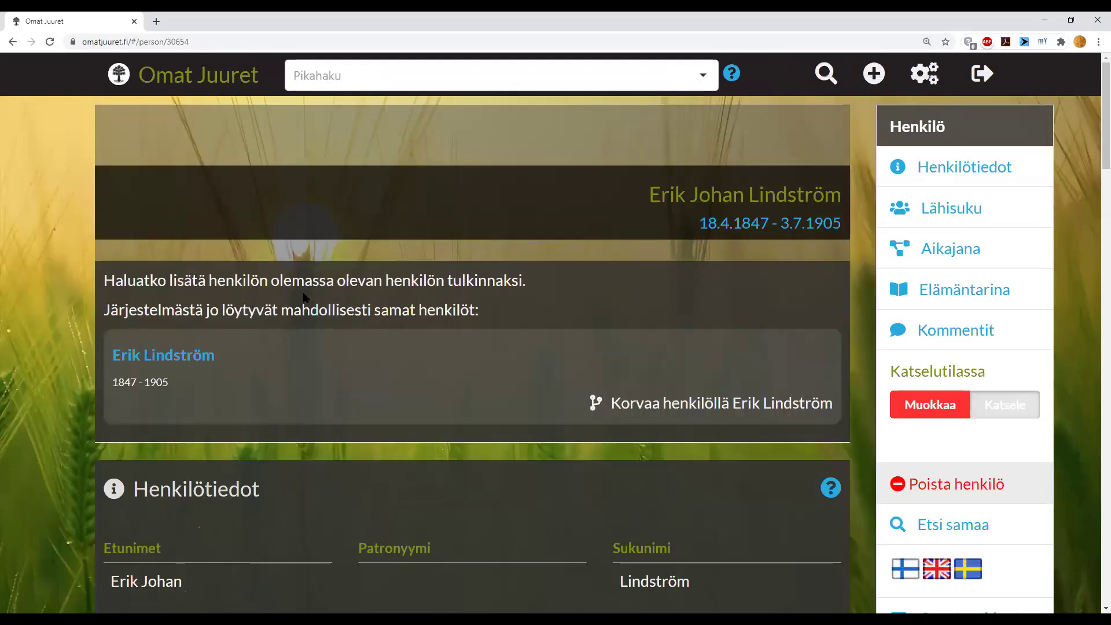
key(ctrl+minus)
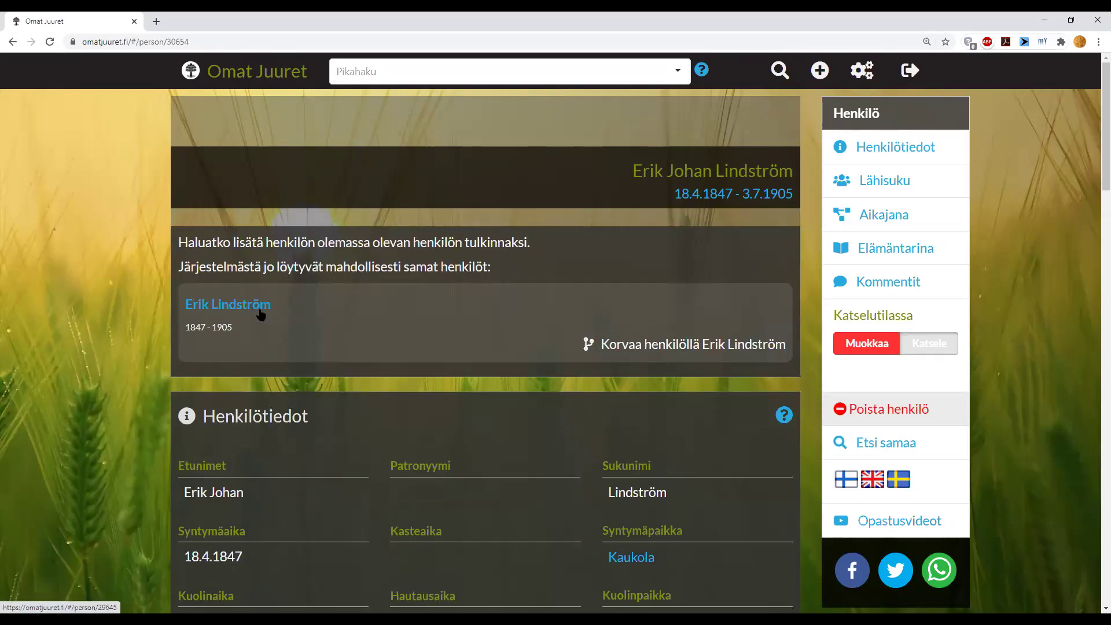
scroll(262, 314, down, 4)
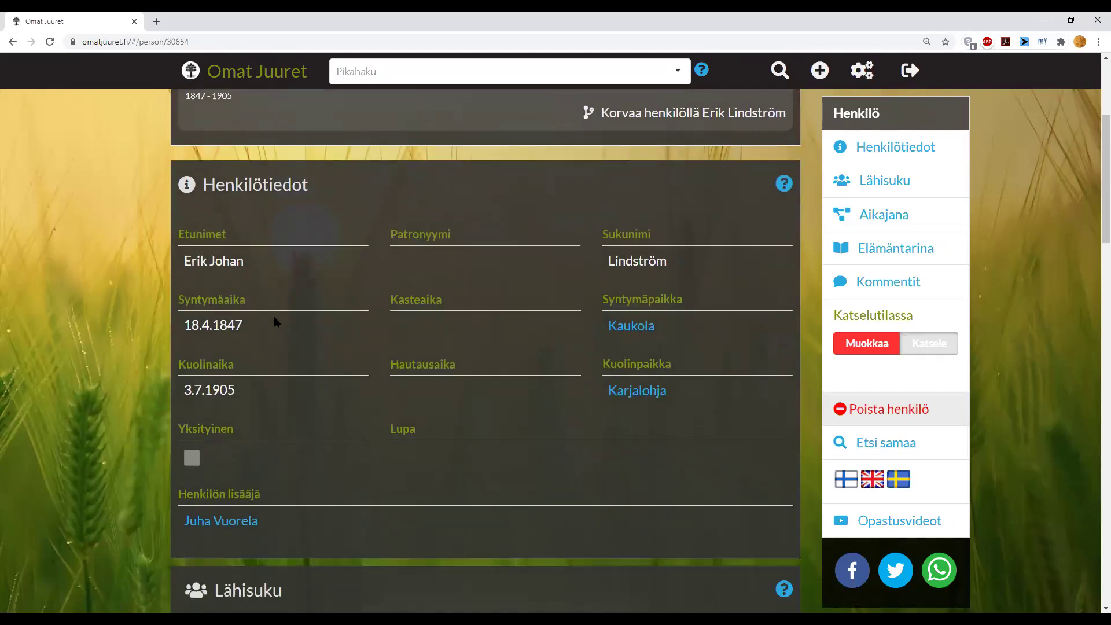
scroll(273, 314, up, 4)
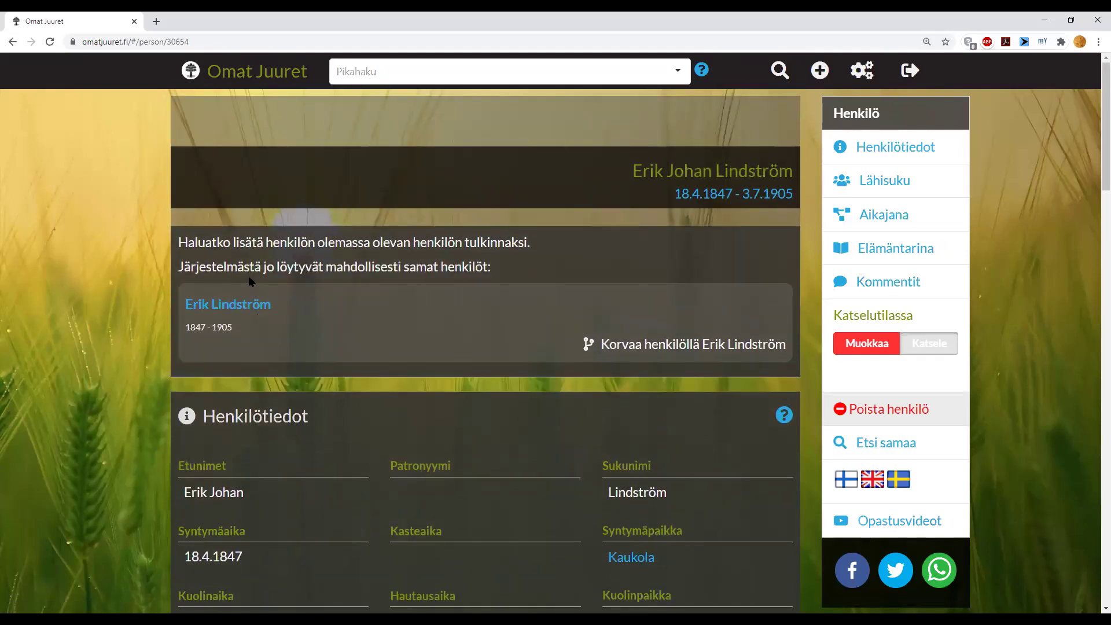
- Open the Erik Lindström 1847–1905 duplicate and delete it with Poista henkilö
click(246, 309)
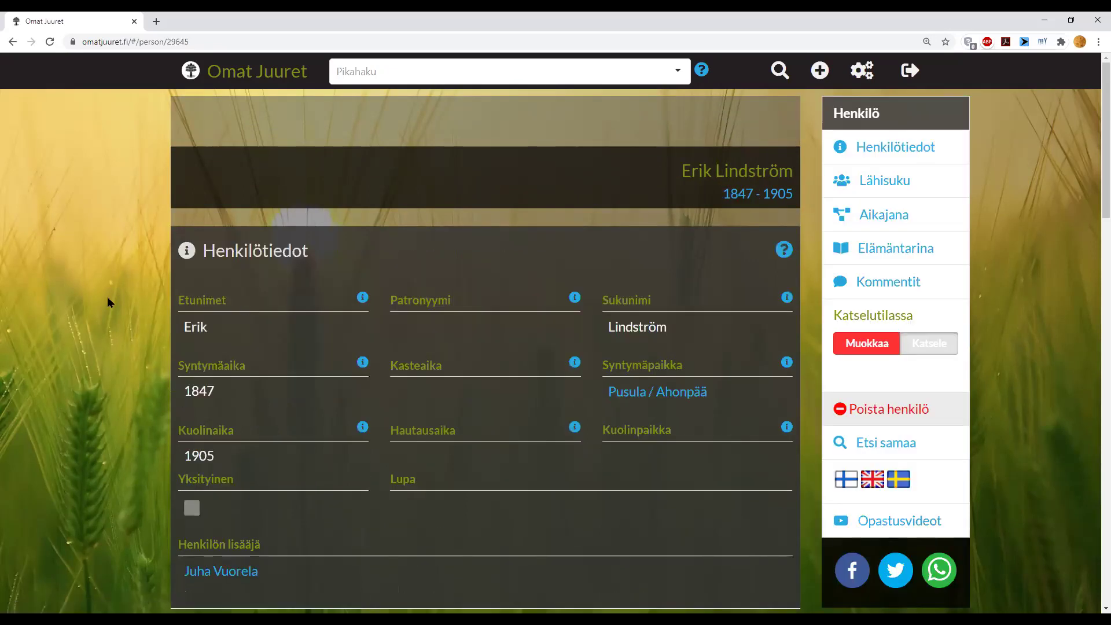
scroll(106, 296, down, 2)
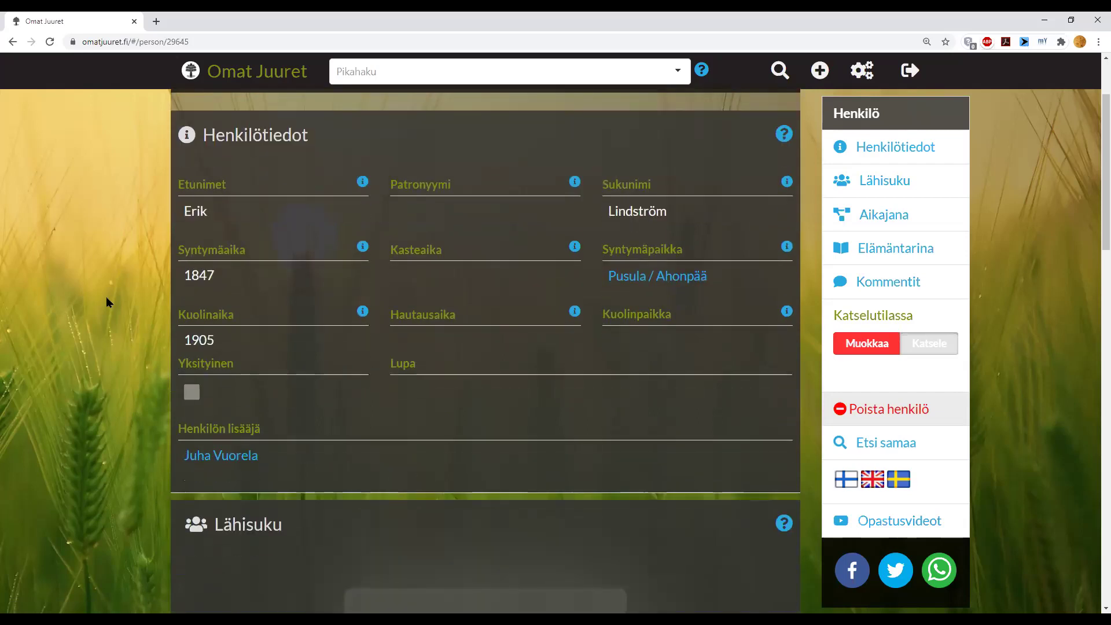
scroll(106, 296, up, 1)
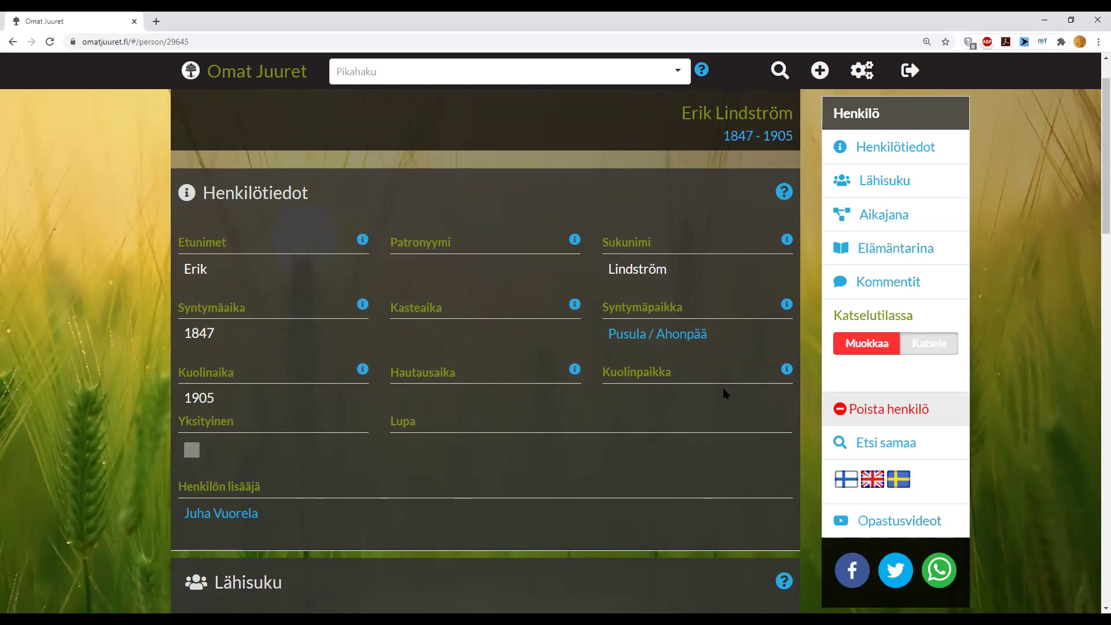
click(847, 409)
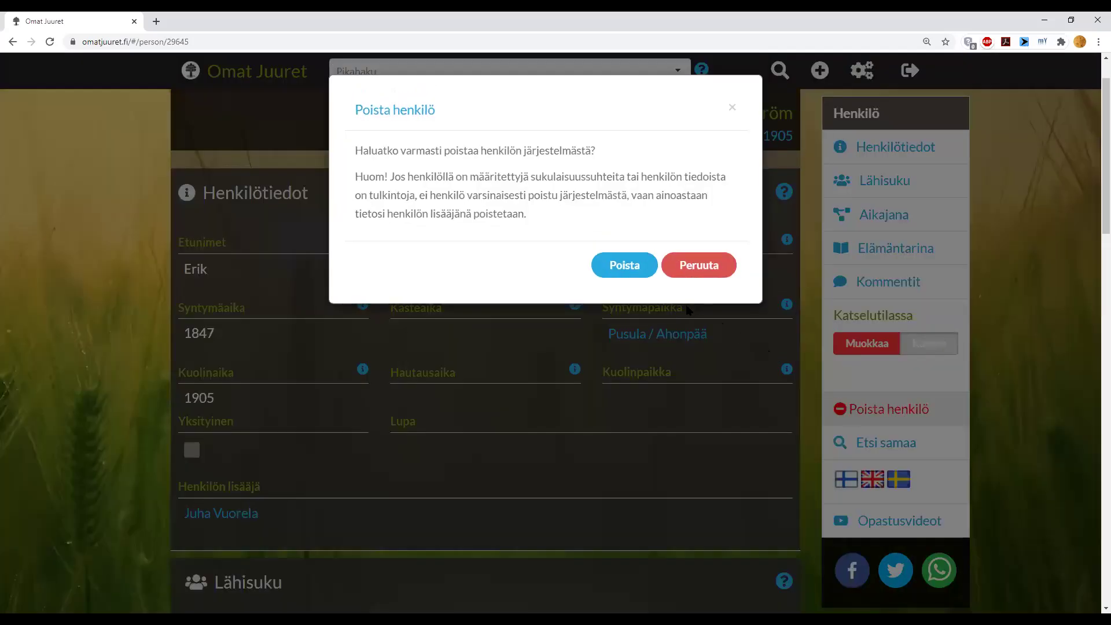
click(624, 268)
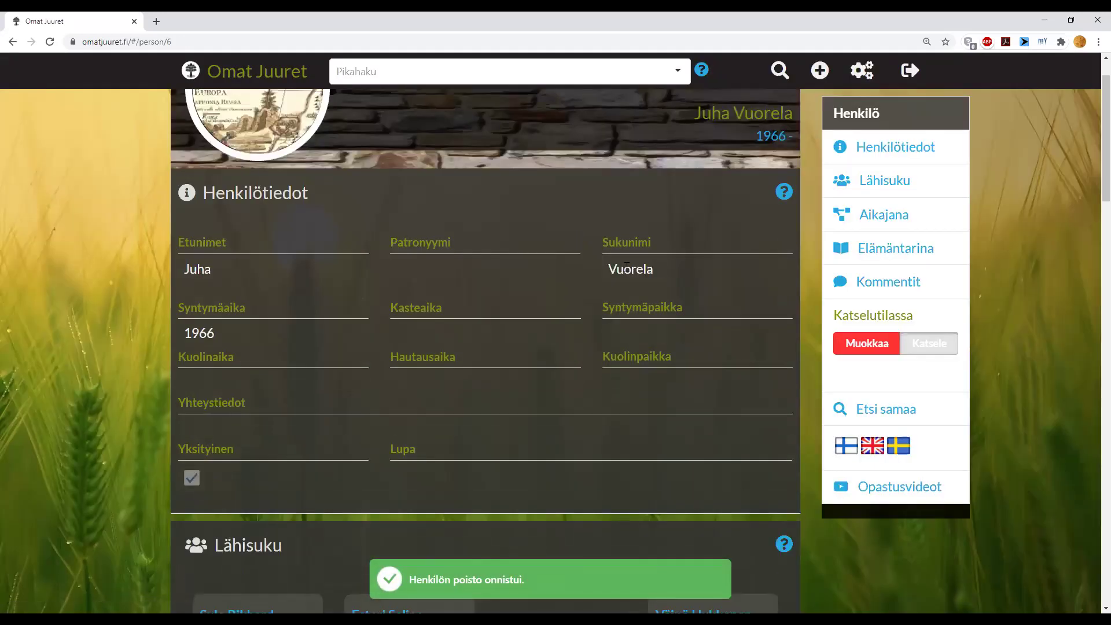
- Navigate via the paternal grandmother to her maternal grandfather's record, born 18.4.1847
scroll(568, 325, down, 5)
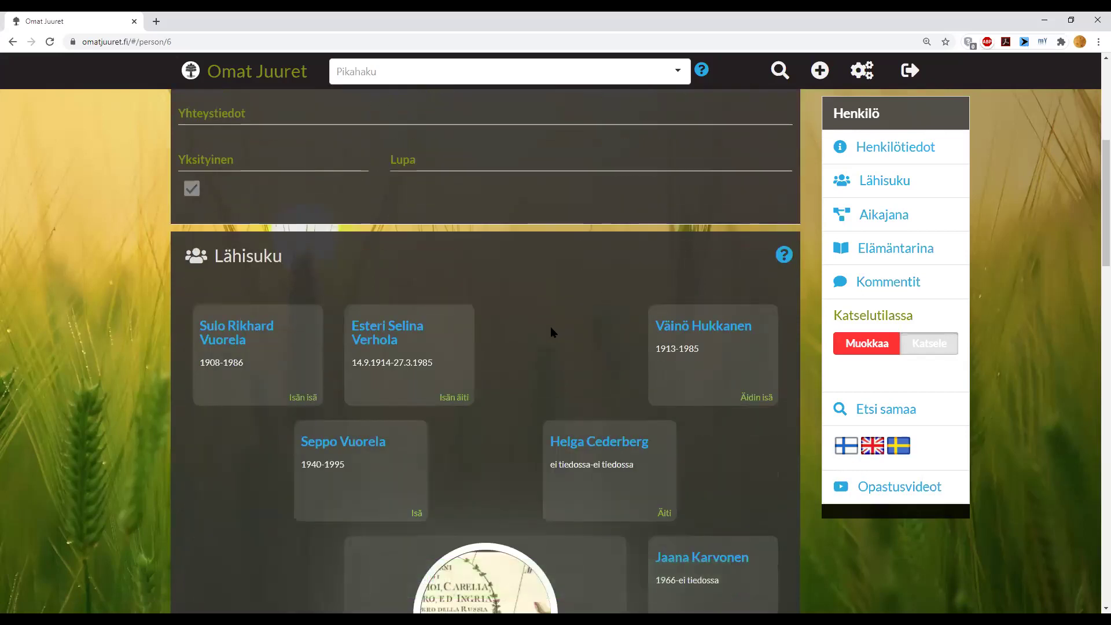
click(401, 326)
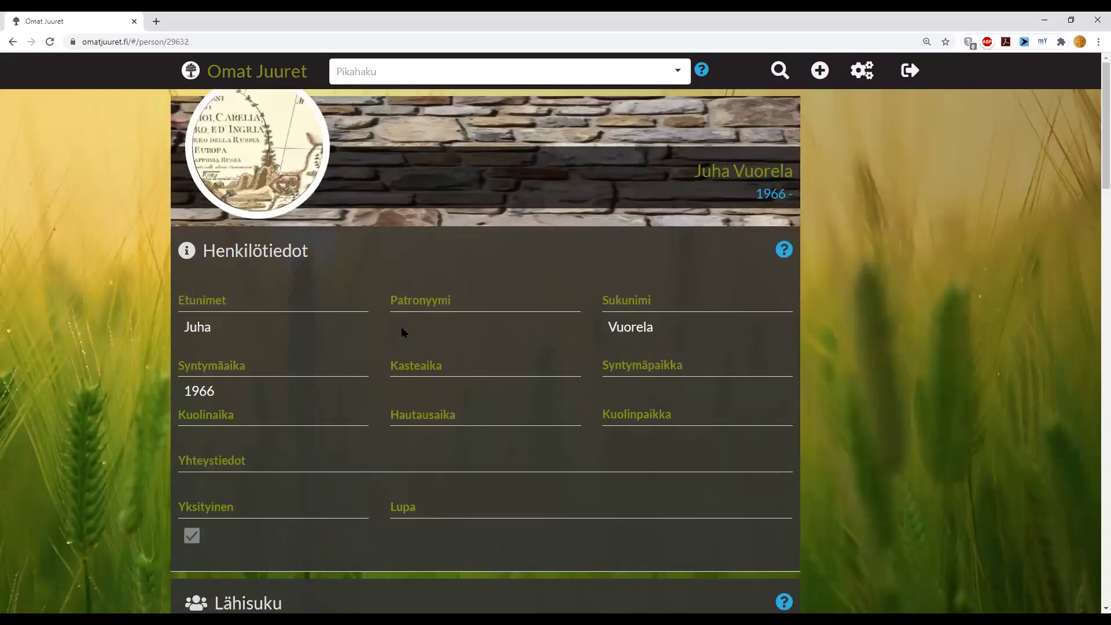
scroll(401, 341, down, 7)
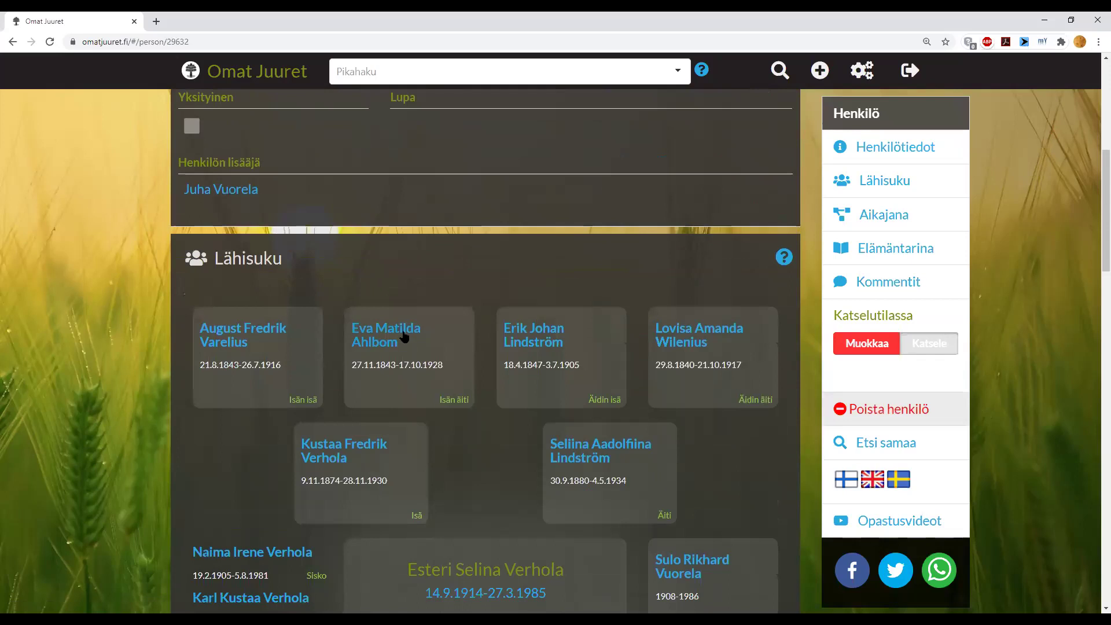
click(528, 333)
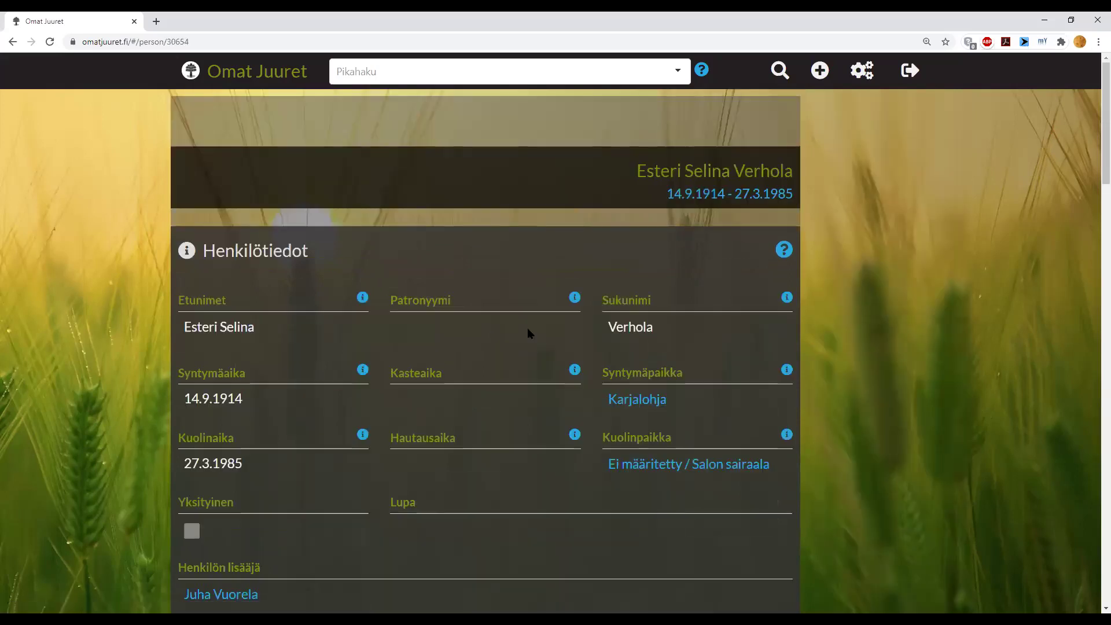
scroll(485, 306, down, 2)
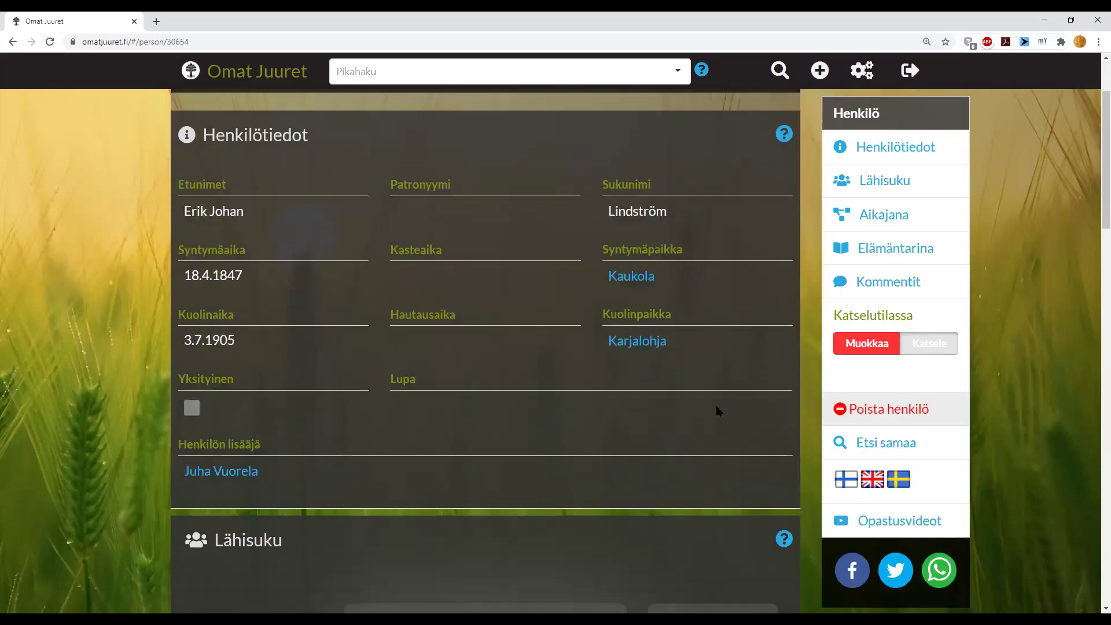
- Run Etsi samaa again and confirm no matching duplicates remain
click(877, 443)
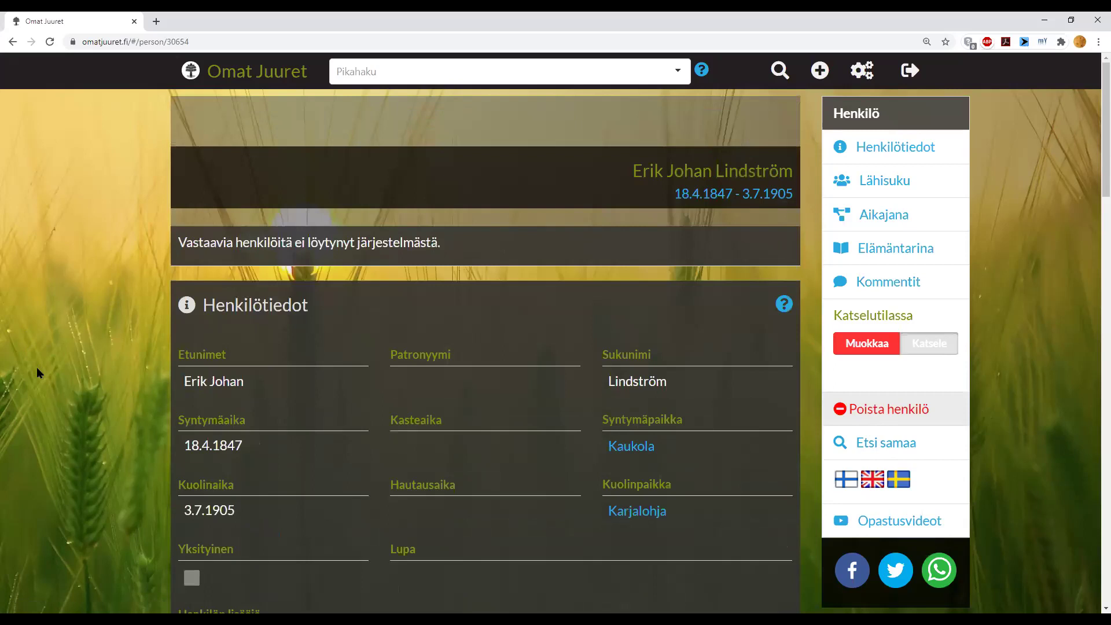
scroll(127, 310, down, 3)
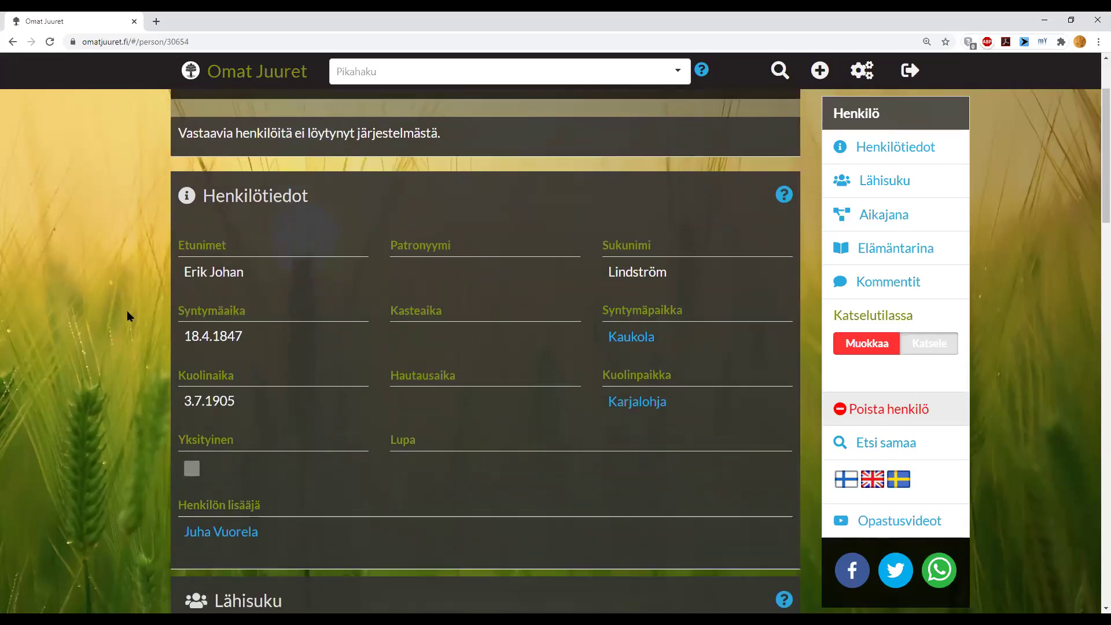
scroll(127, 310, down, 1)
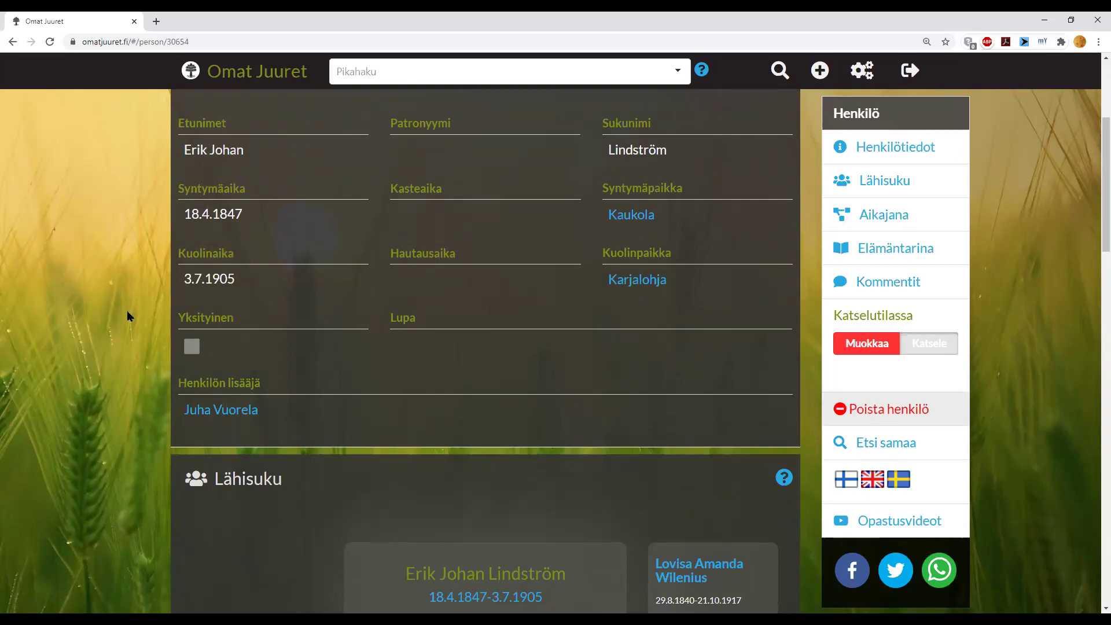
scroll(127, 310, down, 4)
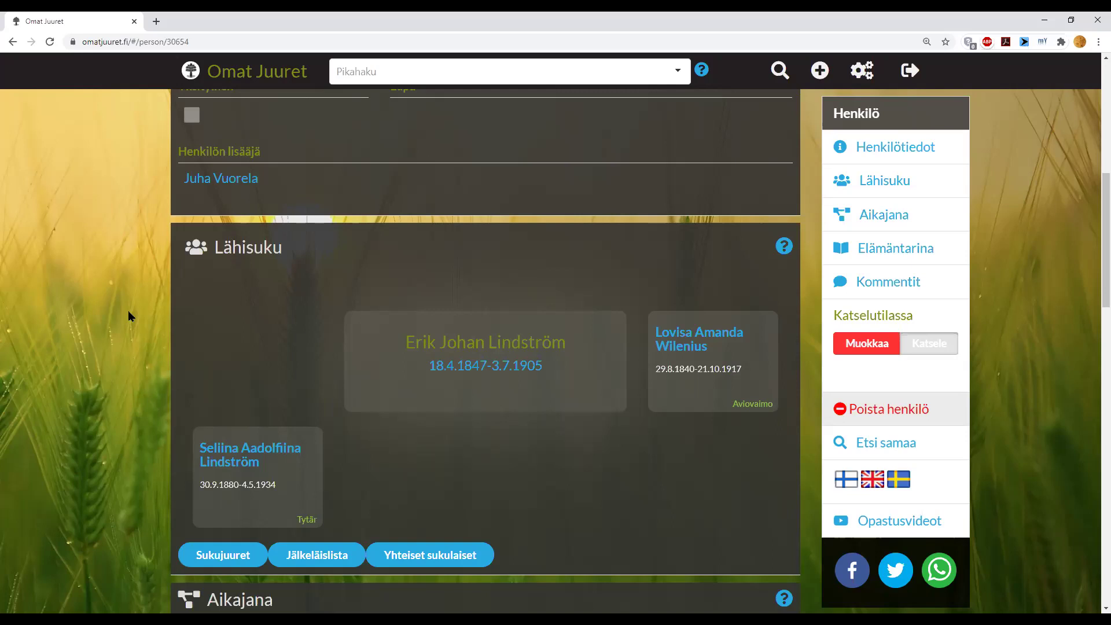
scroll(127, 310, up, 7)
scroll(128, 310, down, 1)
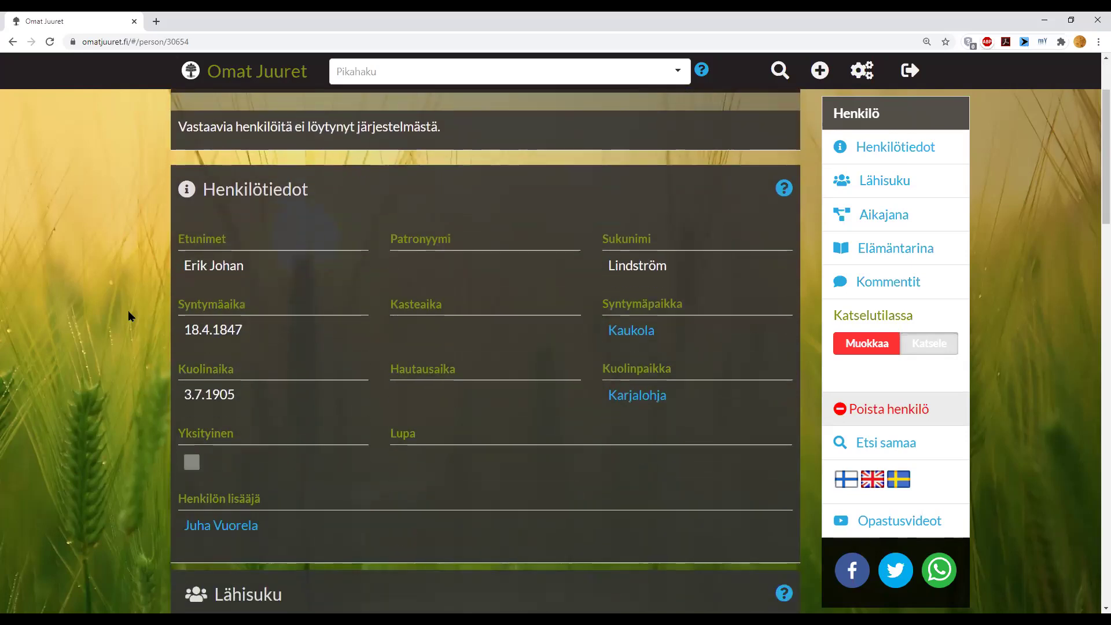
scroll(127, 310, down, 1)
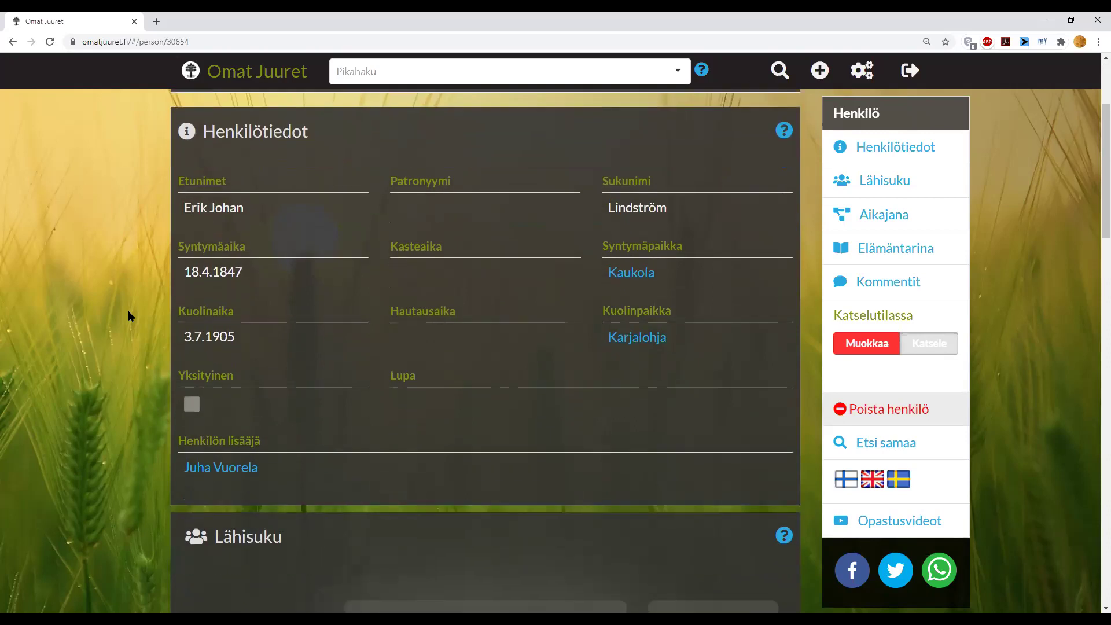
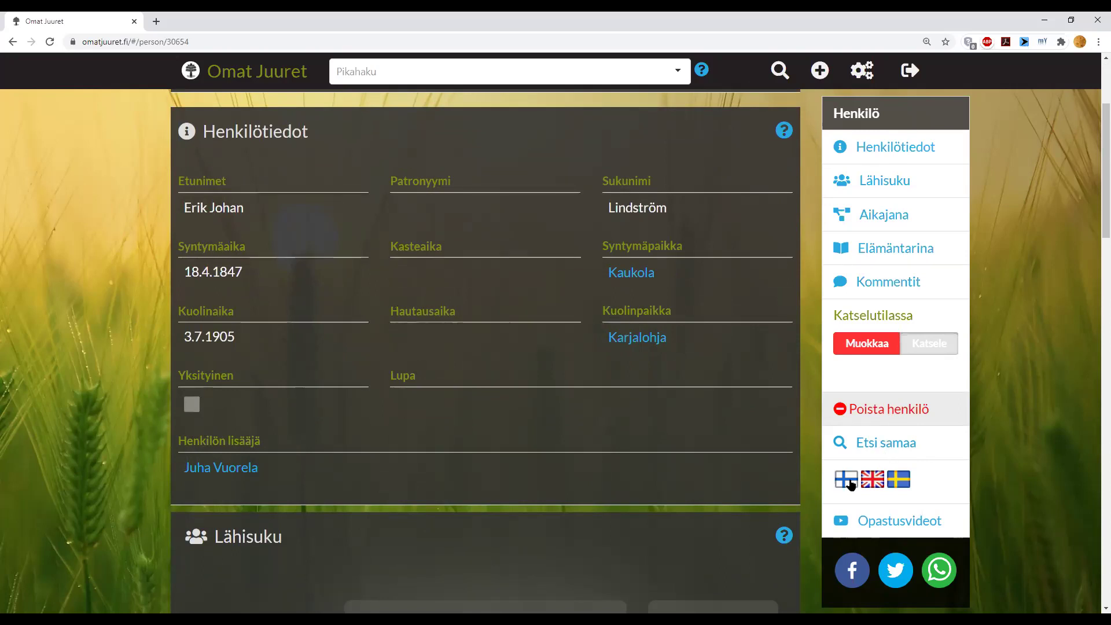
- Browse the 8-video Omat Juuret tutorial playlist on YouTube, then return to the genealogy site
click(874, 521)
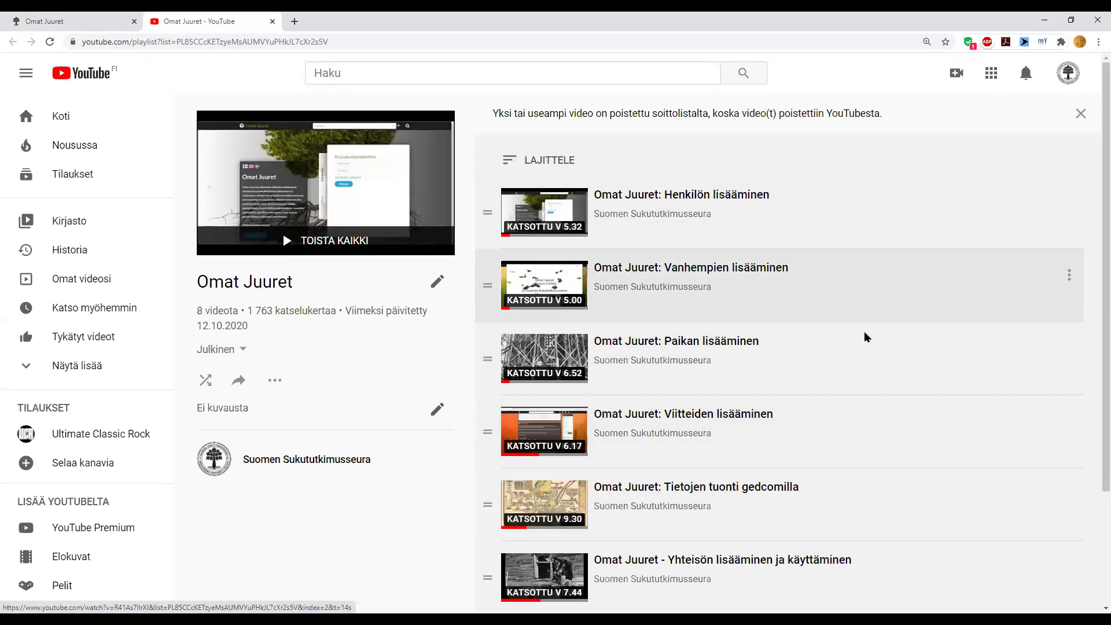
scroll(873, 353, down, 2)
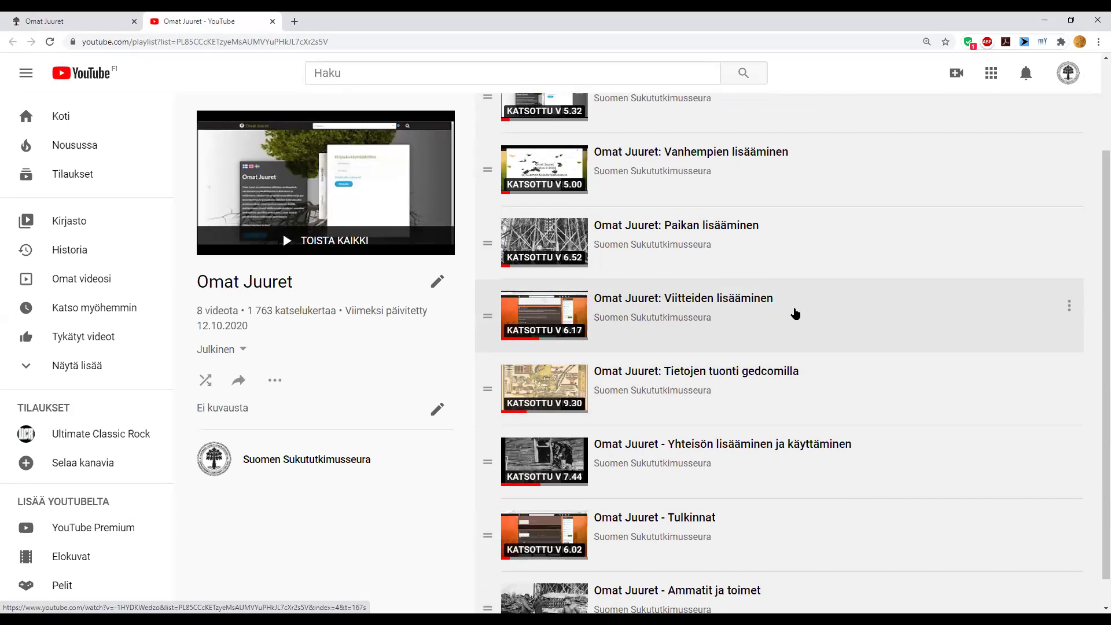
scroll(795, 313, down, 1)
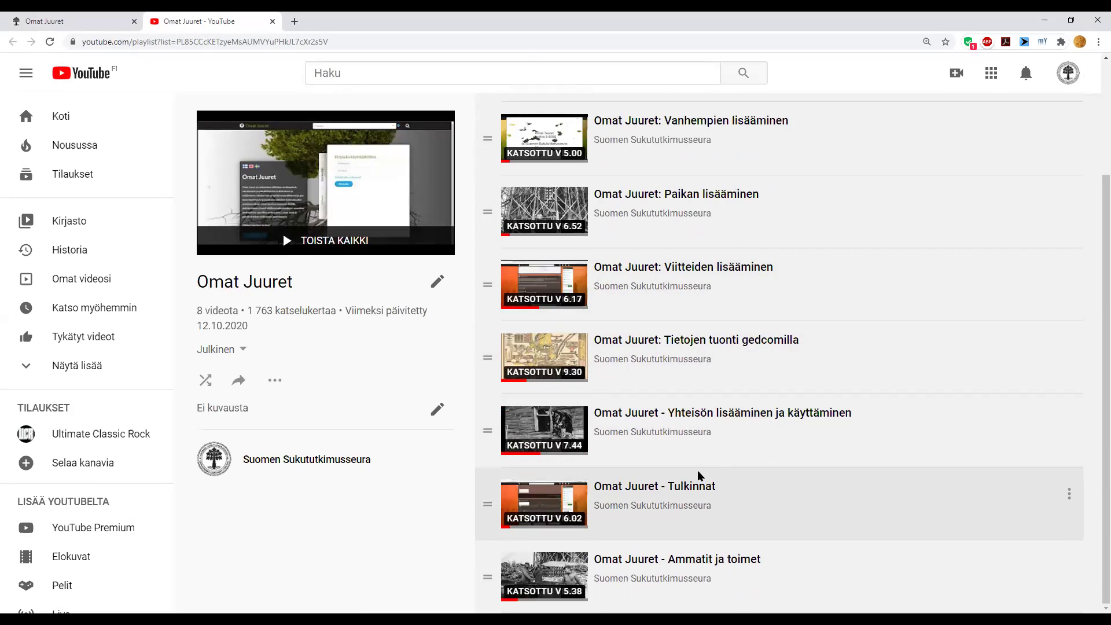
scroll(698, 475, up, 3)
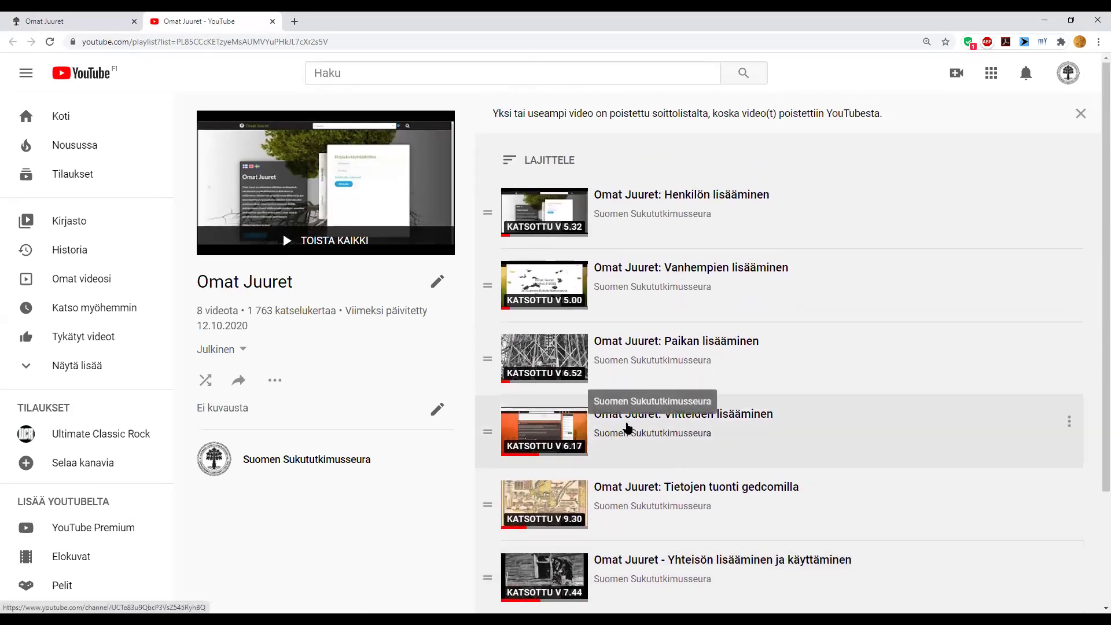
click(78, 22)
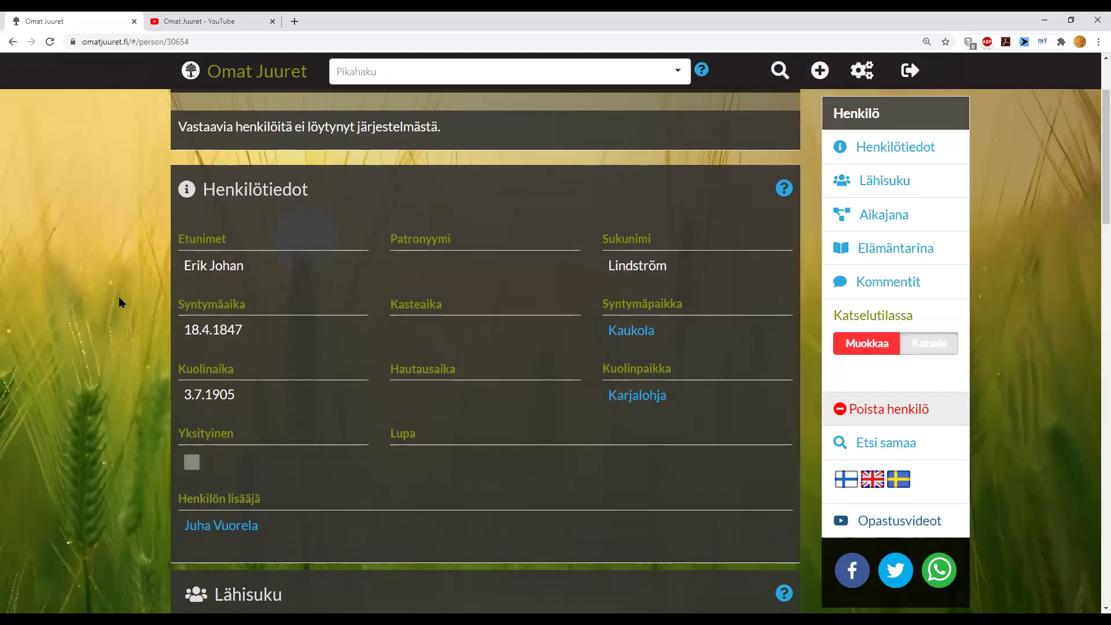
- Review the person's details and close family of spouse and daughter, then bring up the add menu
scroll(119, 302, up, 1)
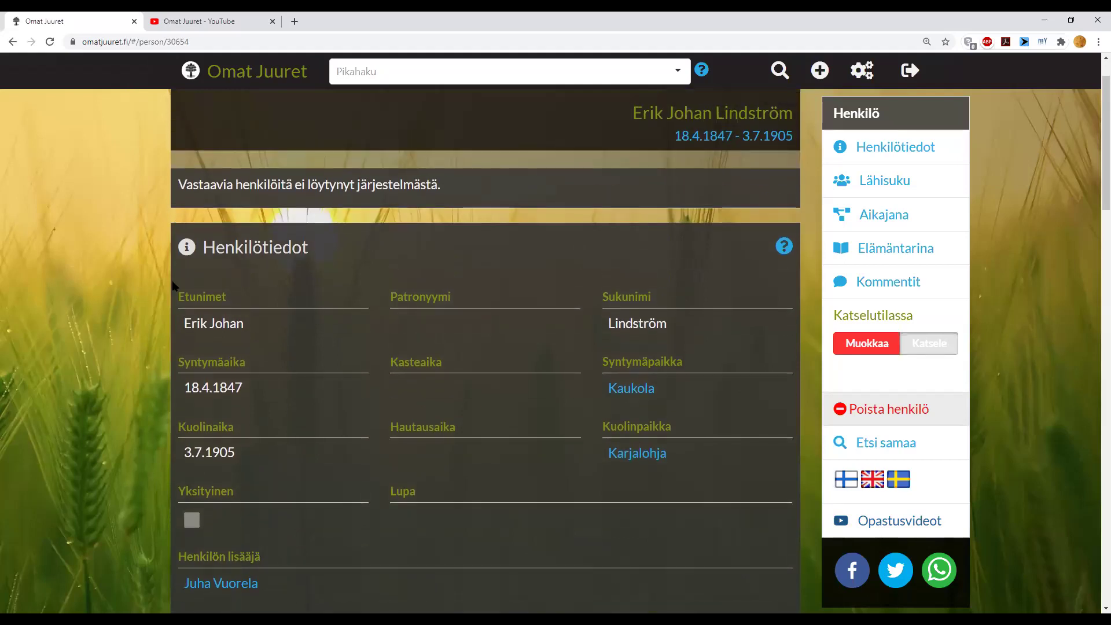
scroll(172, 280, down, 5)
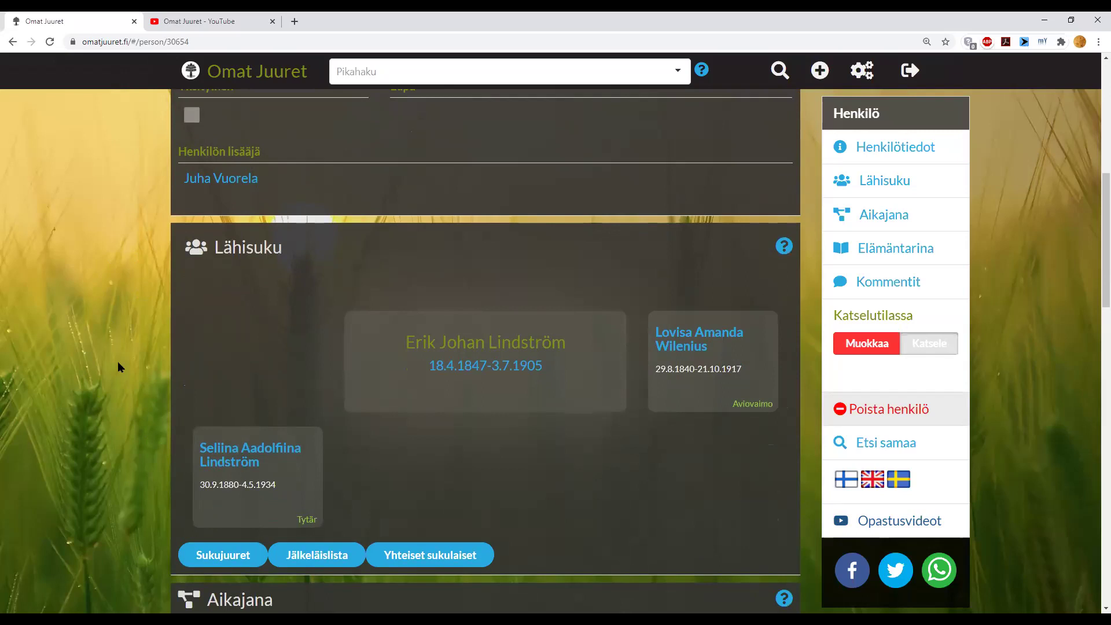
scroll(117, 361, up, 4)
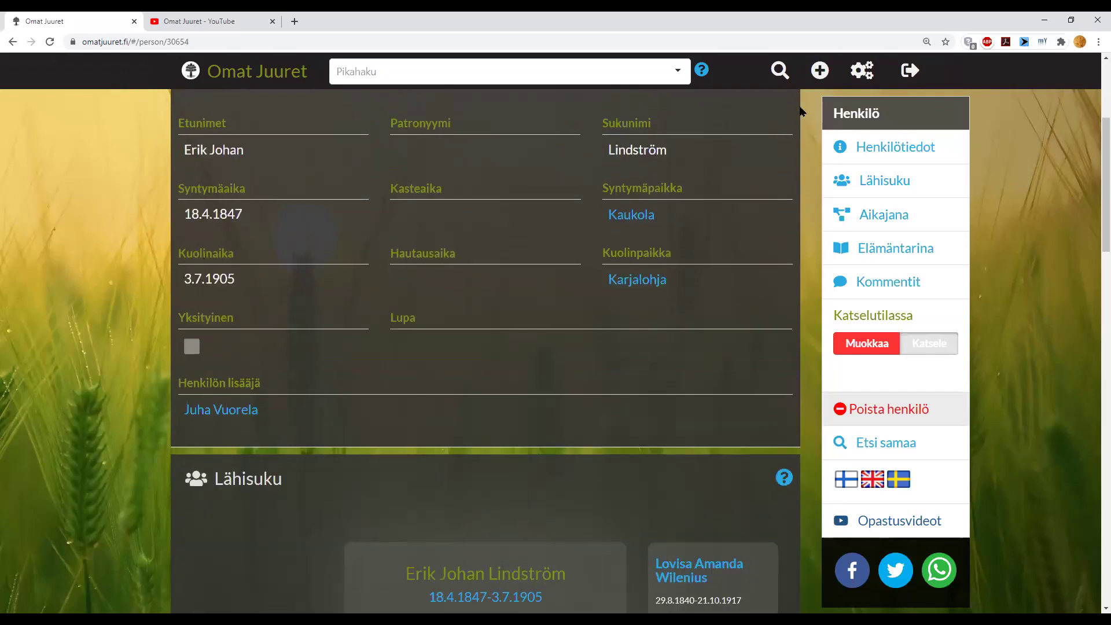
click(821, 74)
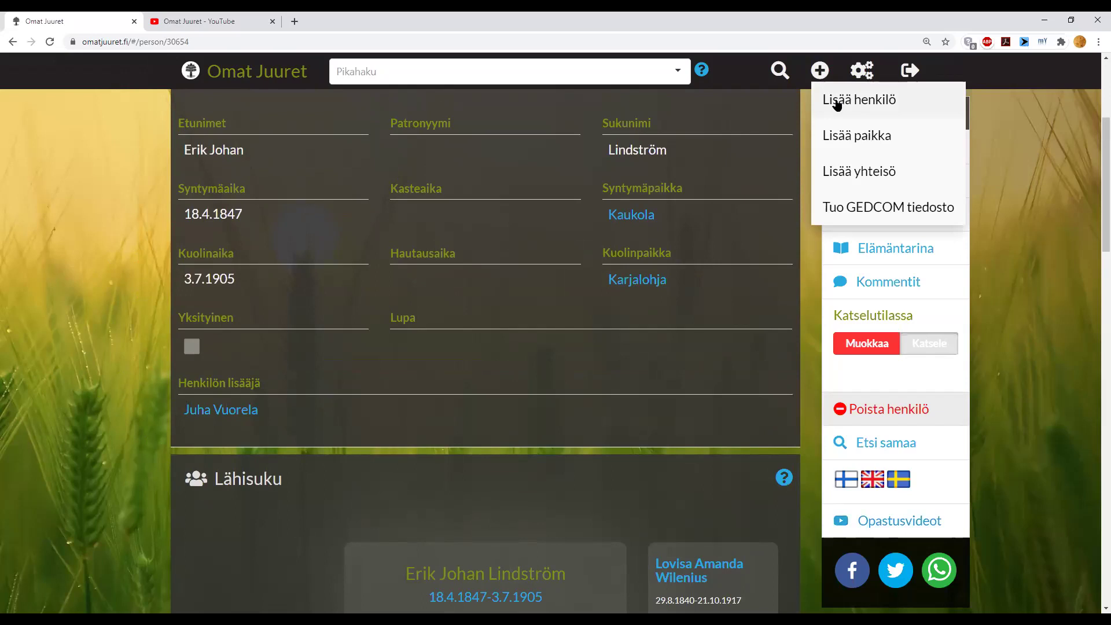
- Start a new person with first names 'Urho Kaleva' and surname 'Kekkonen'
click(836, 101)
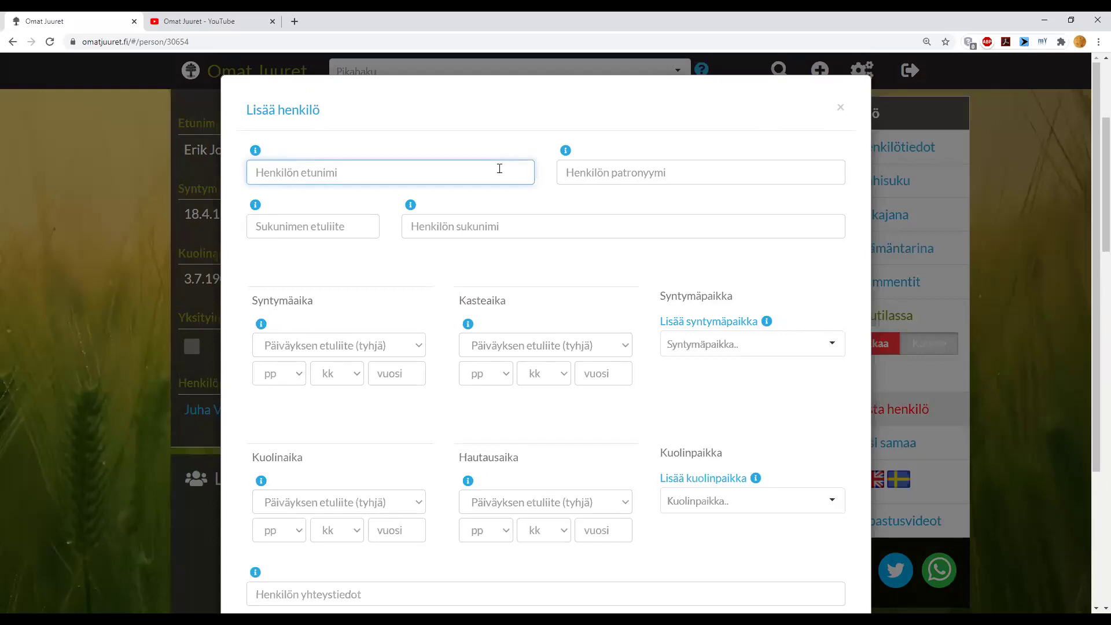
text(Urho Kaleba)
key(BackSpace)
key(BackSpace)
text(va)
click(593, 219)
text(Kekkonen)
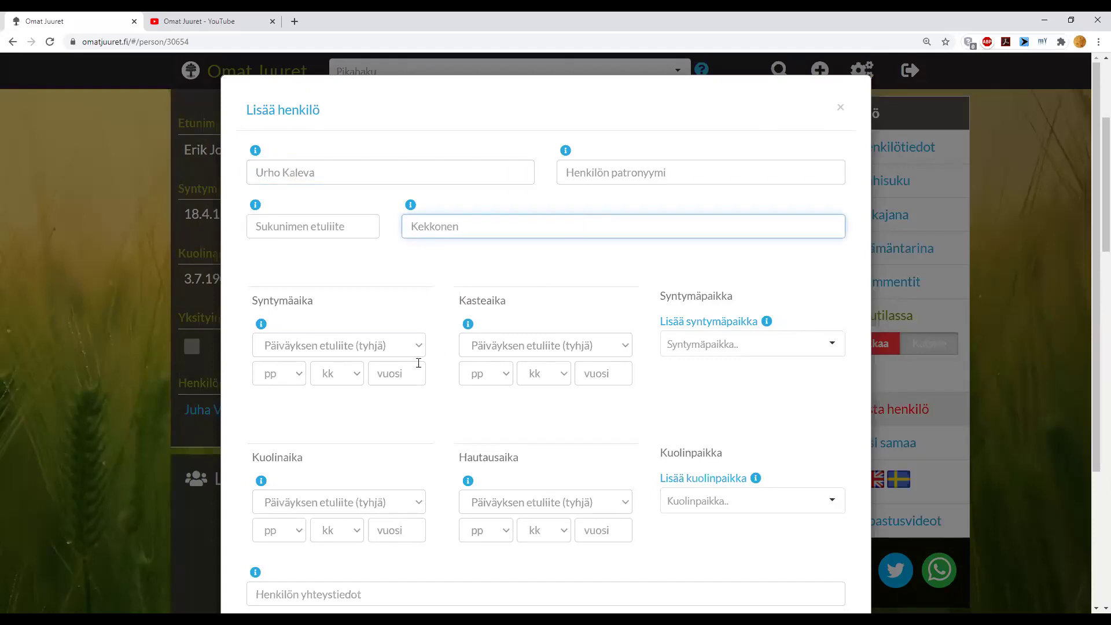
- Enter birth year 1900 and death year 1986, then save the new person
click(405, 371)
text(1900)
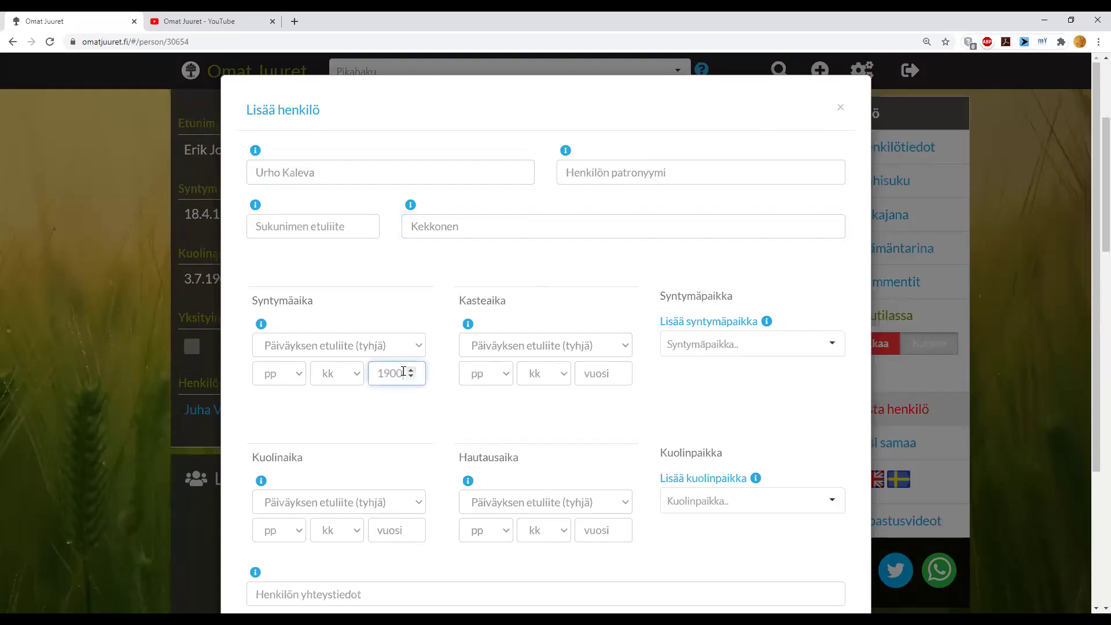
click(388, 527)
text(1986)
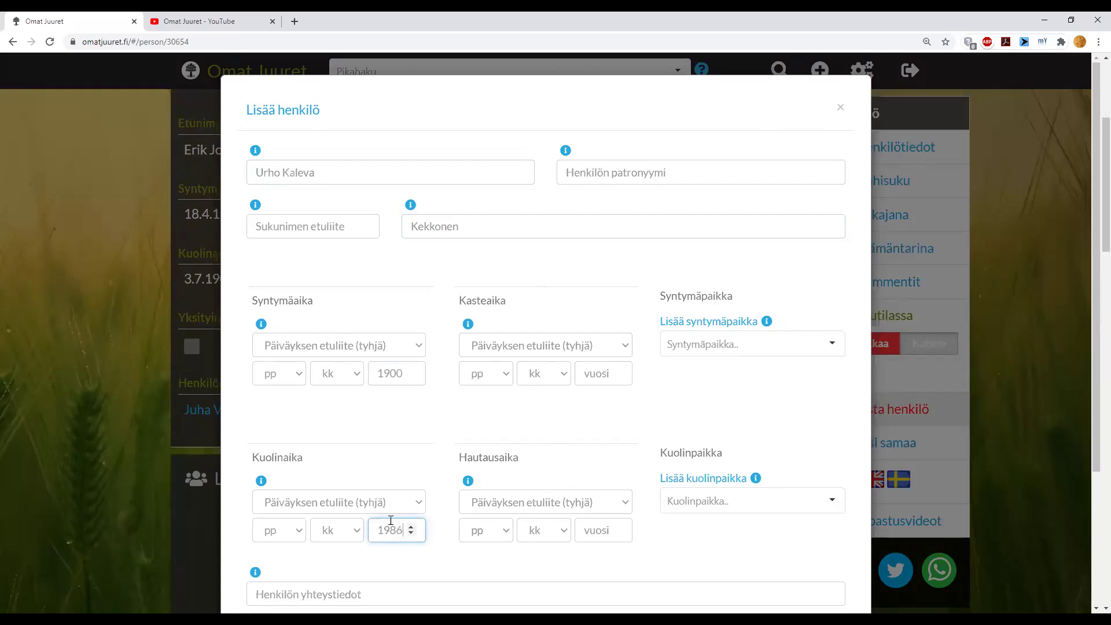
scroll(457, 417, down, 1)
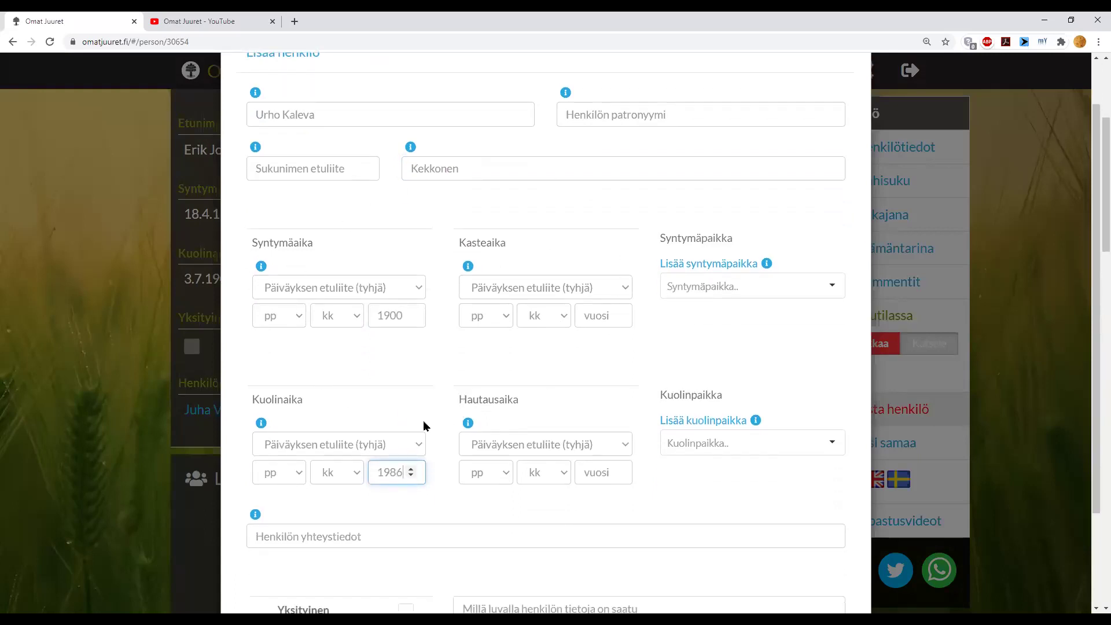
scroll(468, 379, down, 2)
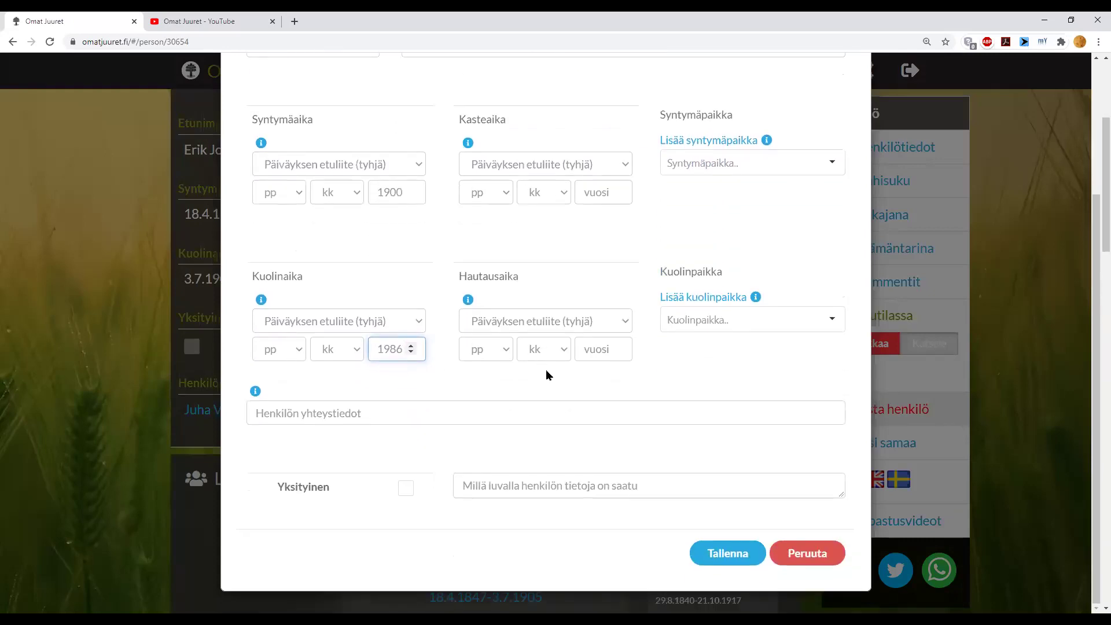
scroll(546, 375, up, 3)
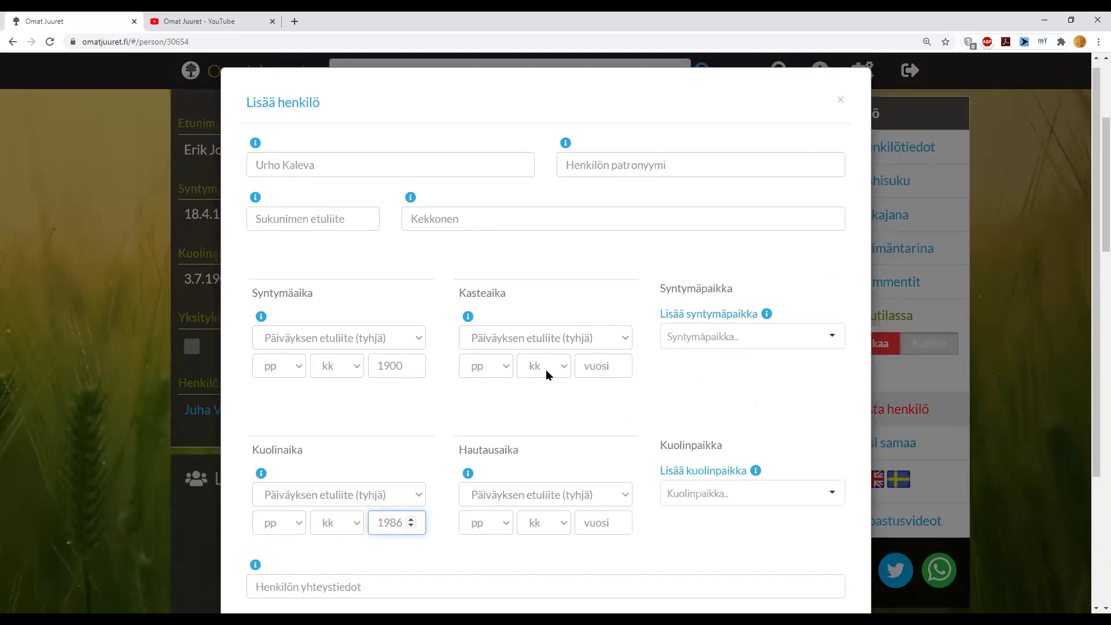
scroll(546, 369, down, 3)
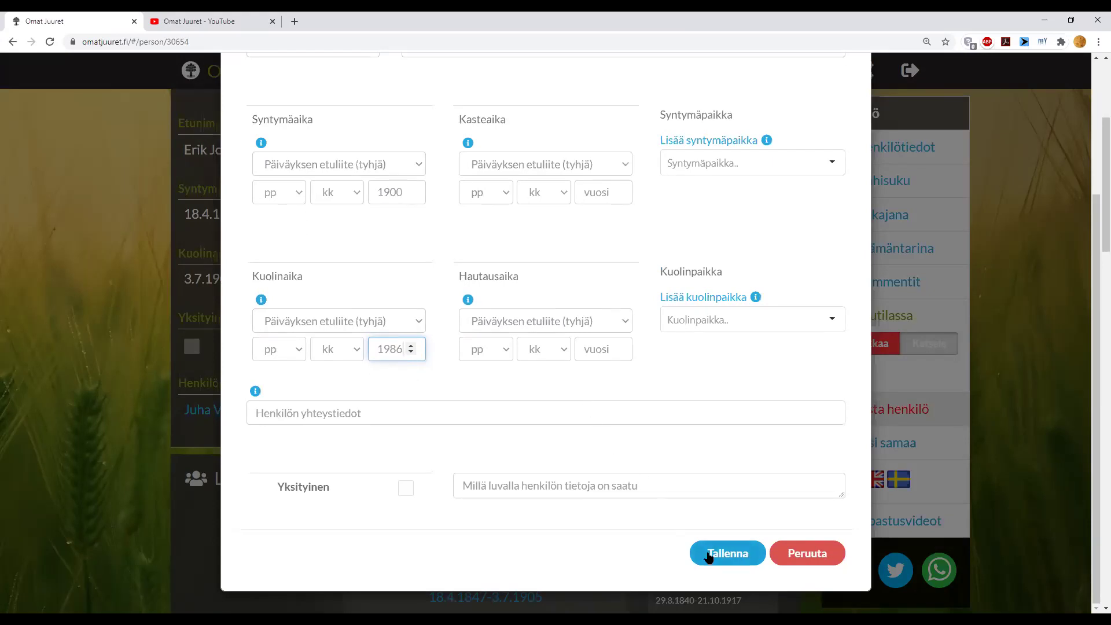
click(708, 553)
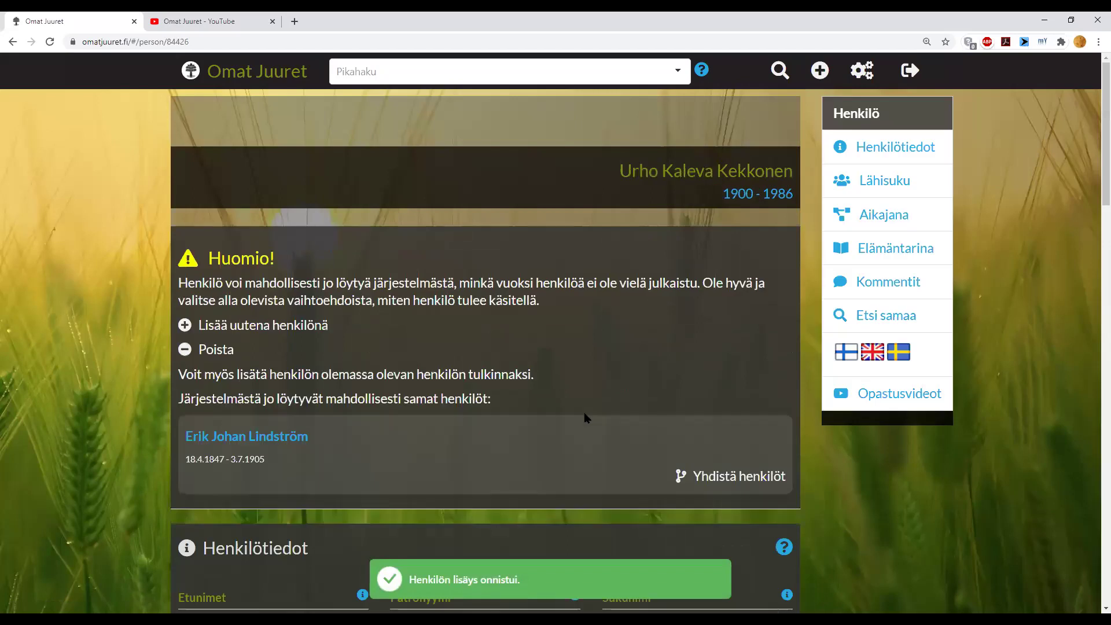
- Review the Huomio! duplicate warning and delete the newly added person
scroll(586, 416, down, 1)
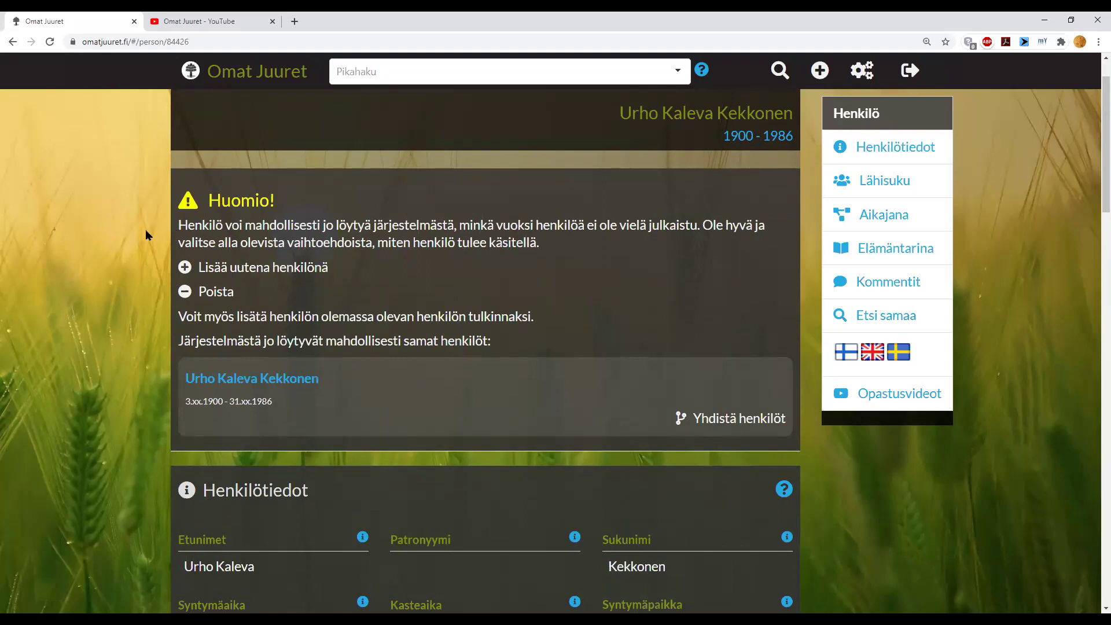
scroll(101, 296, down, 2)
scroll(102, 295, up, 1)
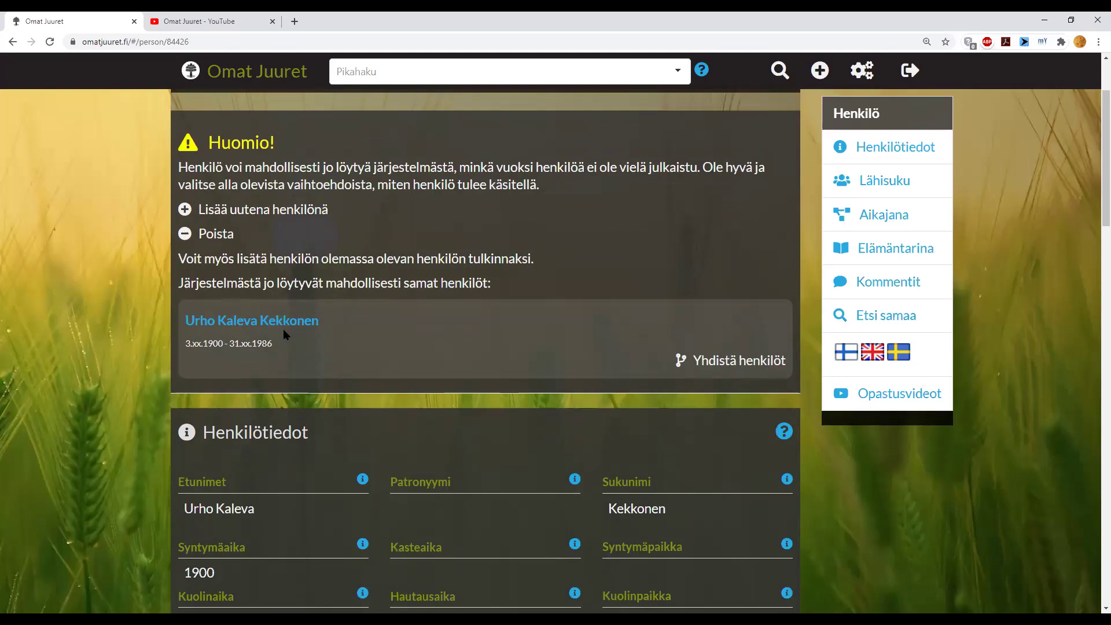
click(186, 234)
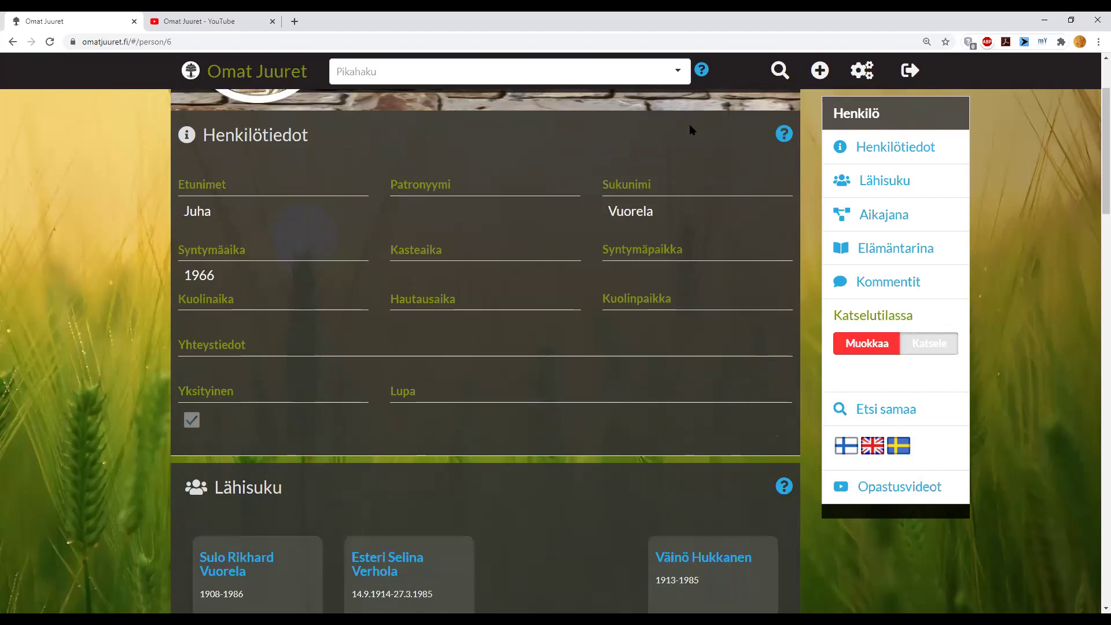
- Search for people with the surname 'Kekkonen' in the person search
click(773, 80)
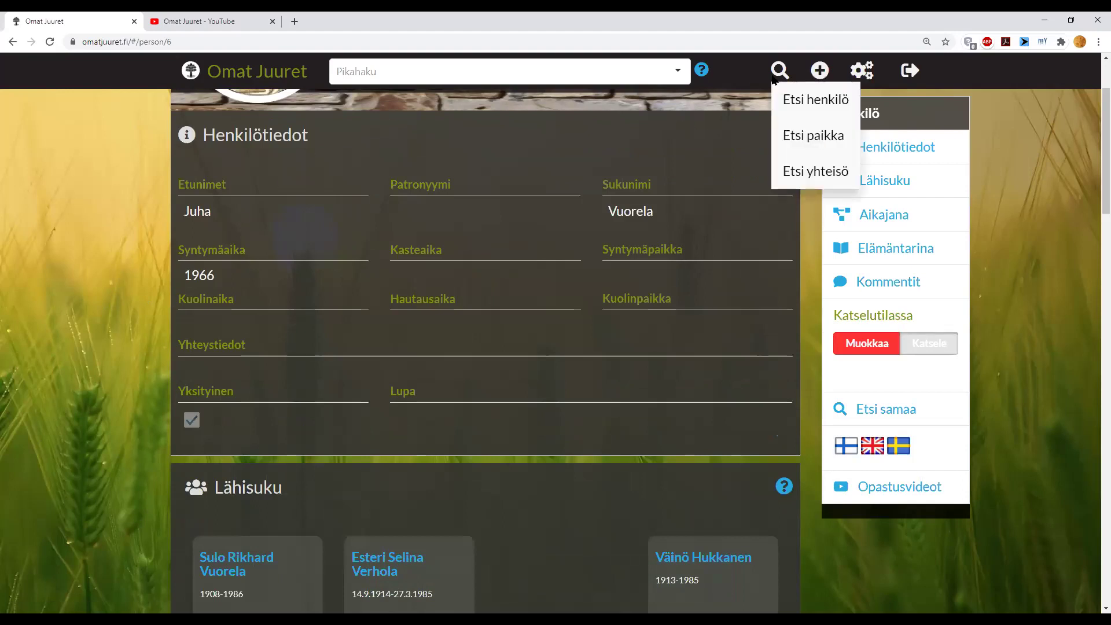
click(798, 101)
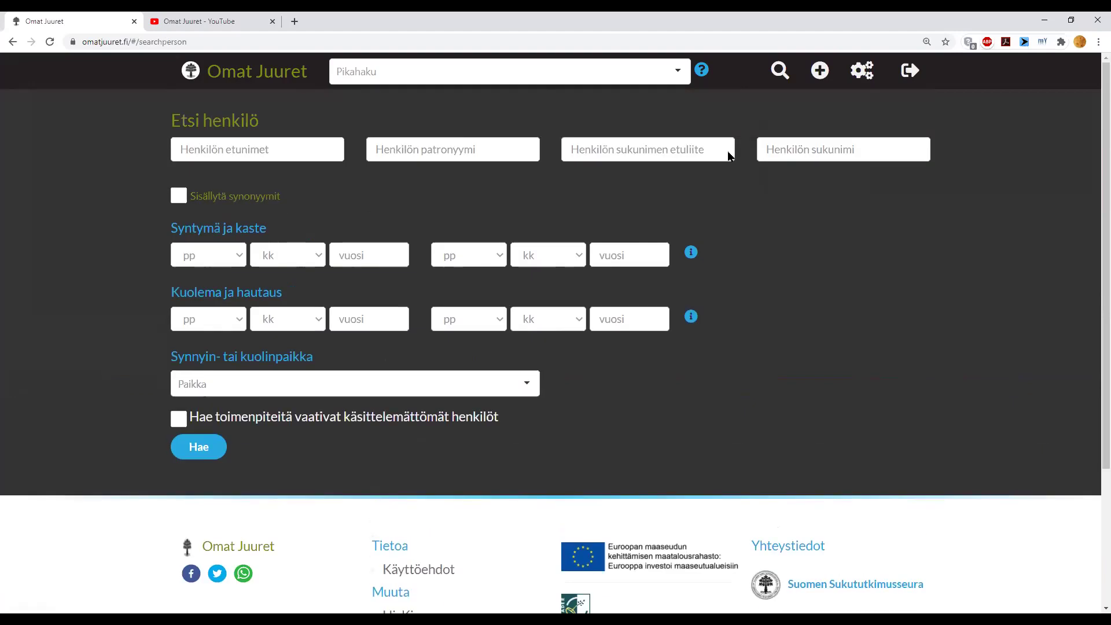
click(814, 147)
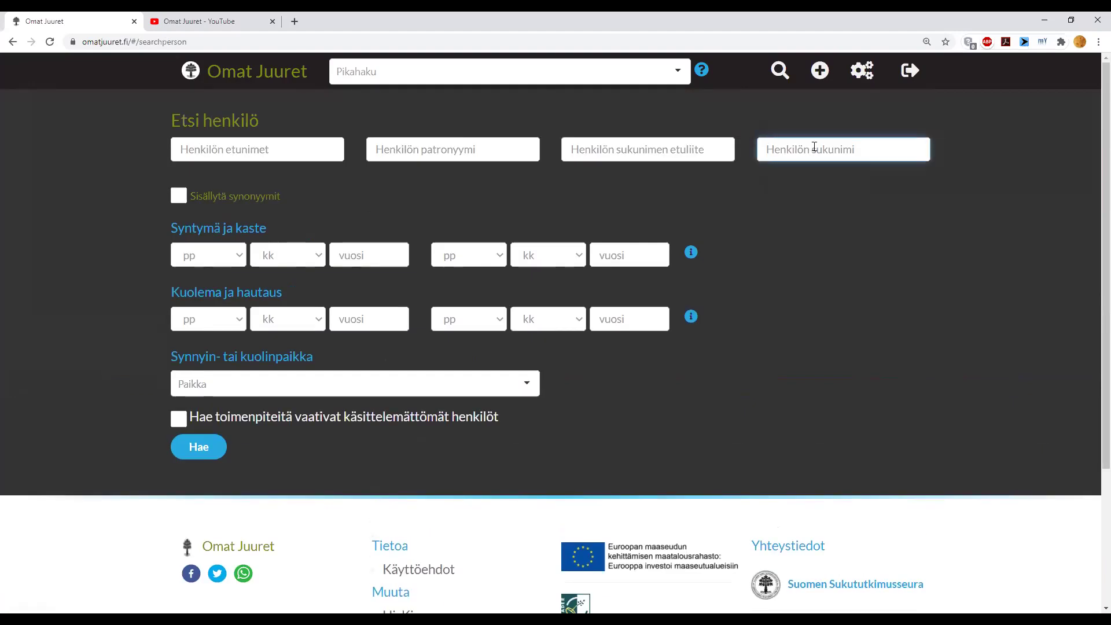
text(Kekkonen)
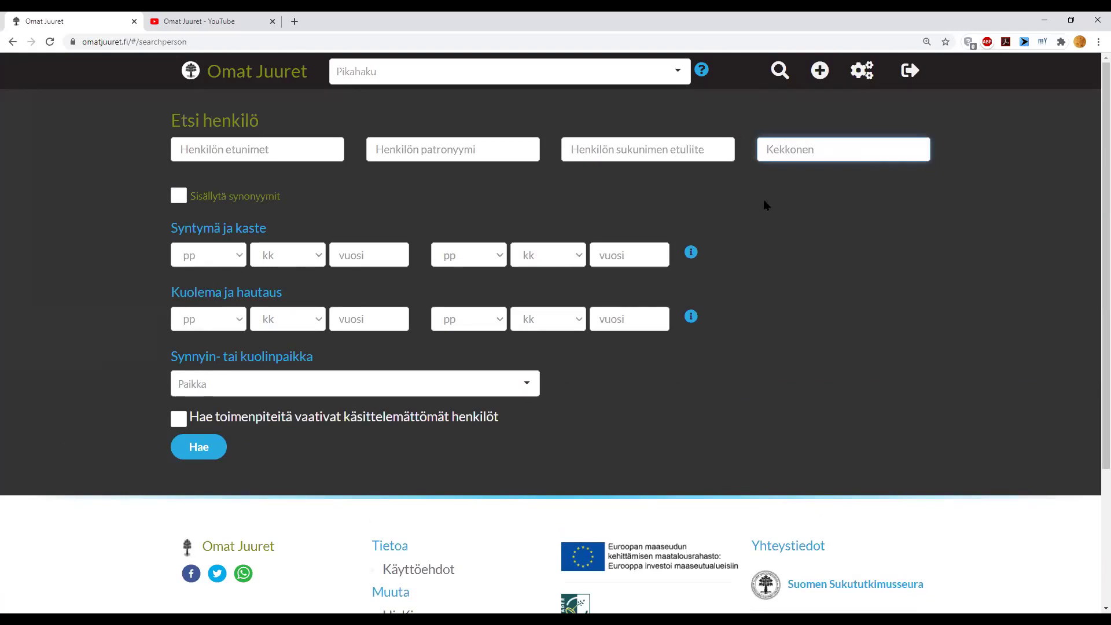
click(216, 456)
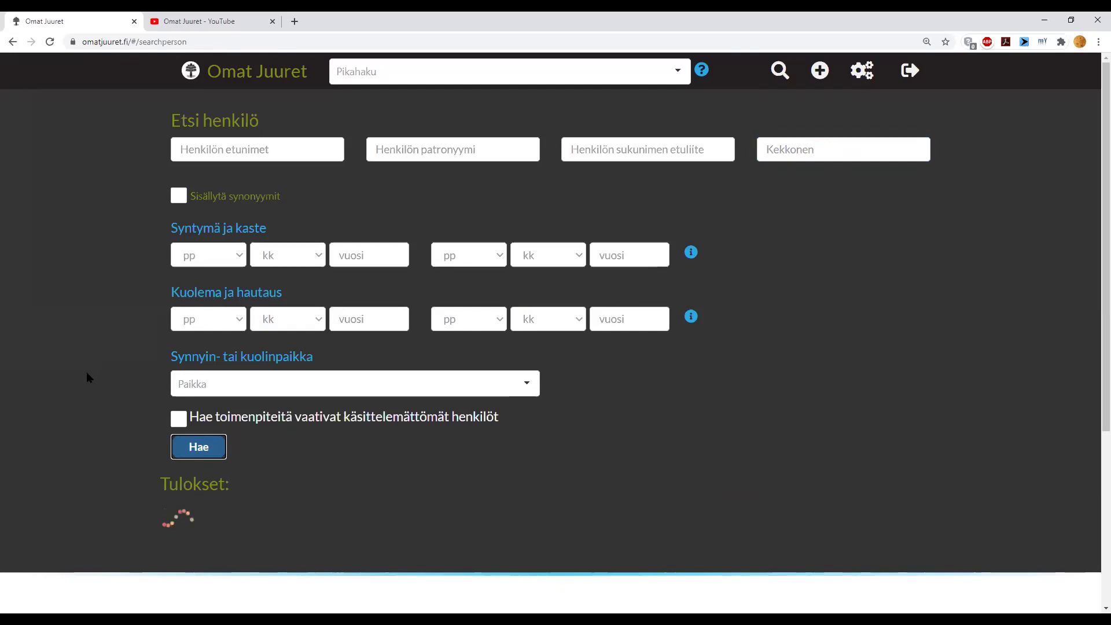
- Scroll through the 16 matching people and back up to the search form
scroll(86, 377, down, 4)
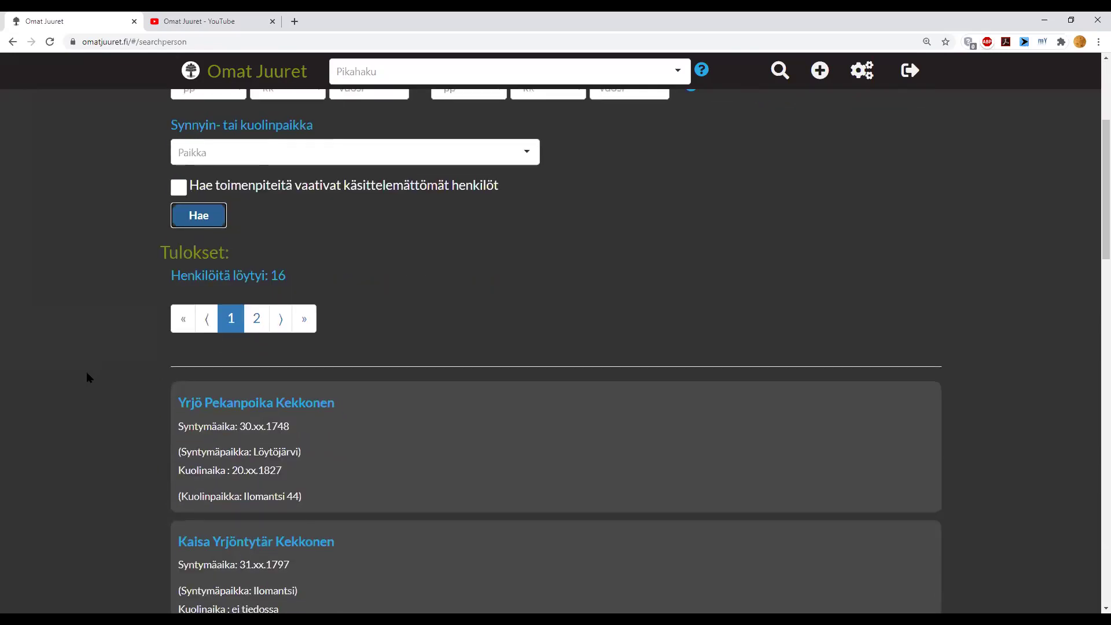
scroll(86, 377, down, 6)
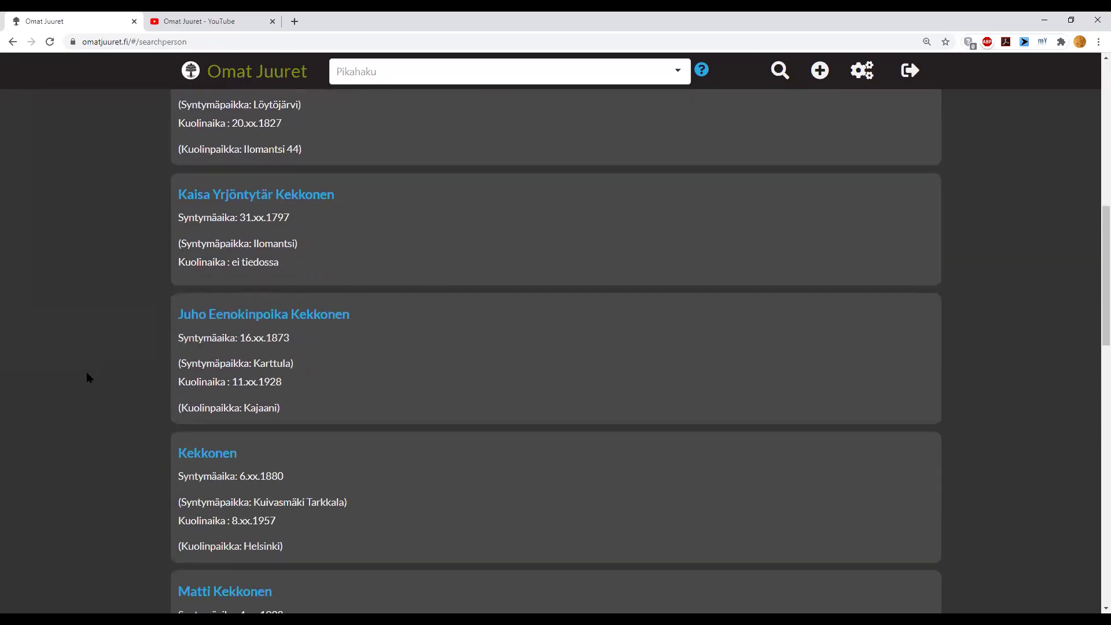
scroll(87, 377, down, 1)
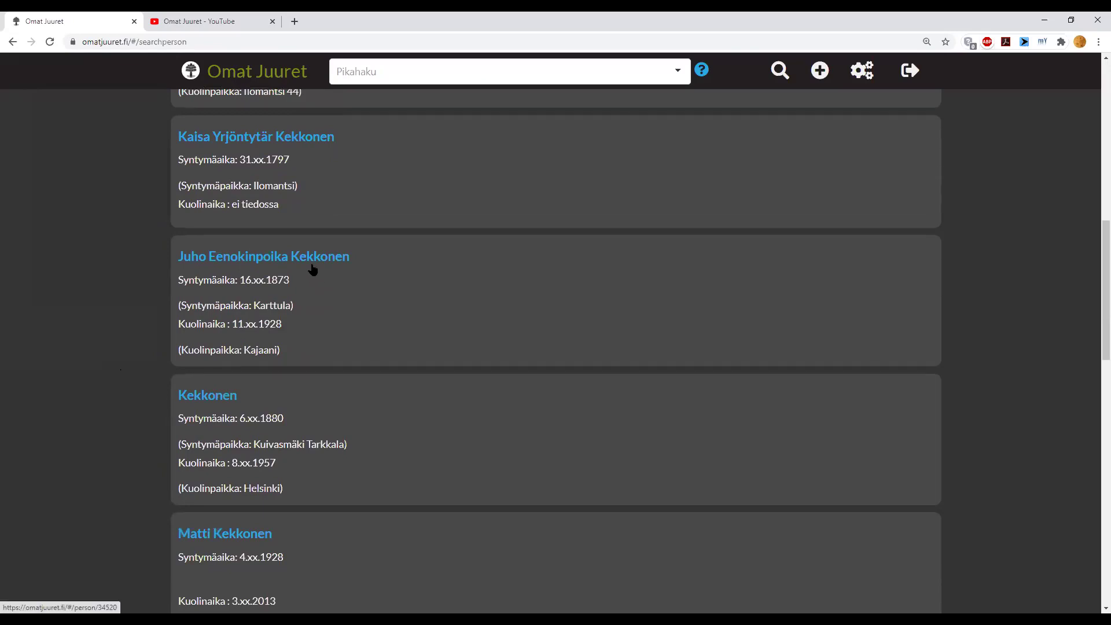
scroll(313, 269, down, 8)
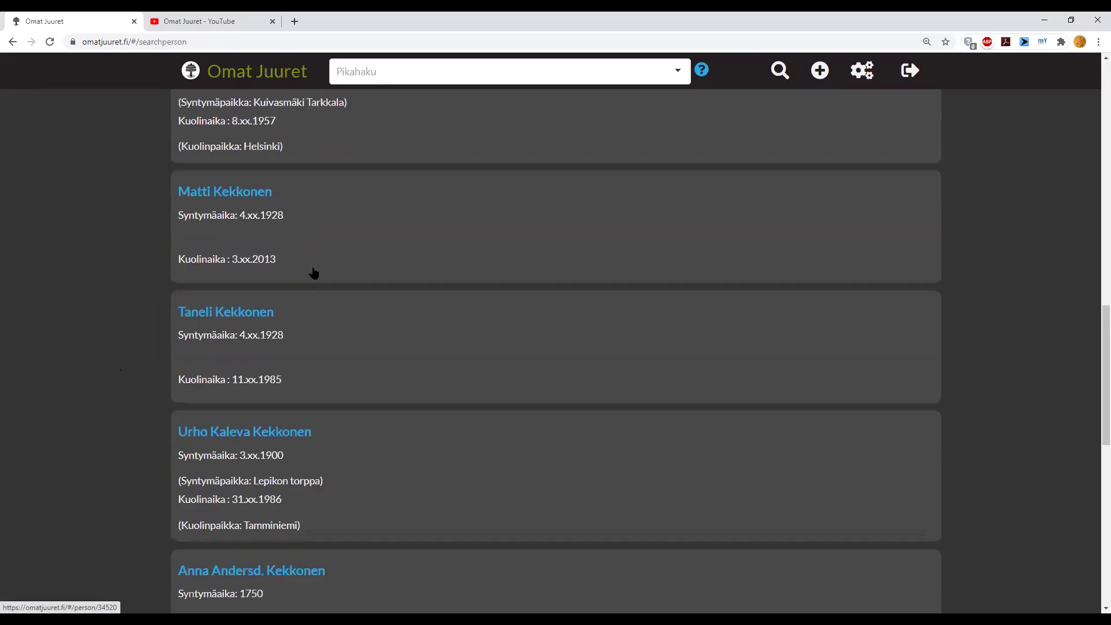
scroll(313, 271, down, 5)
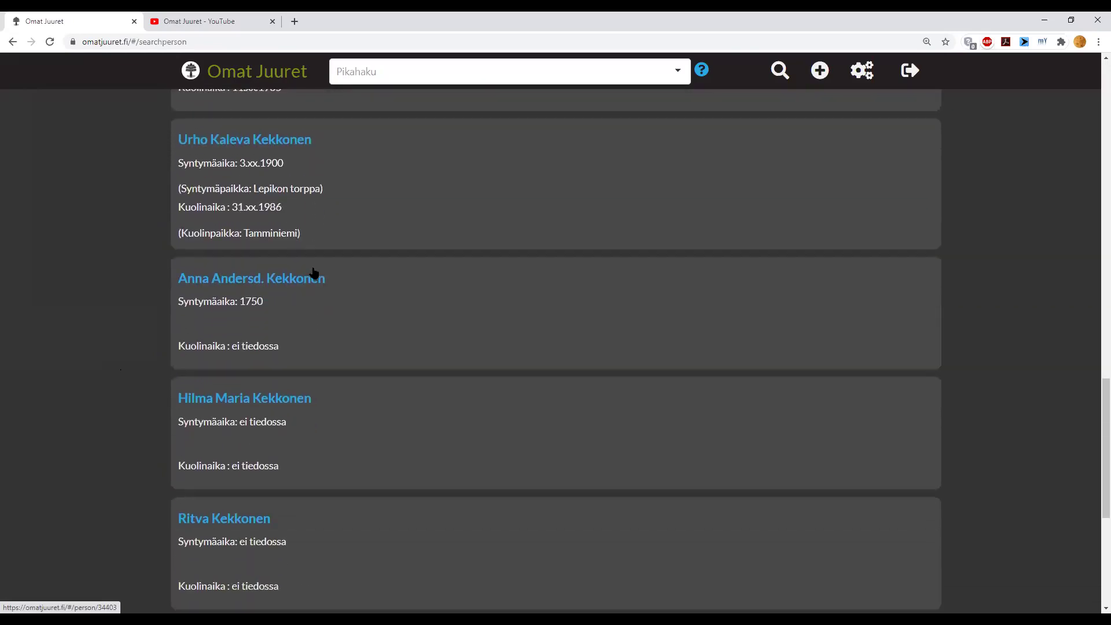
scroll(313, 272, up, 7)
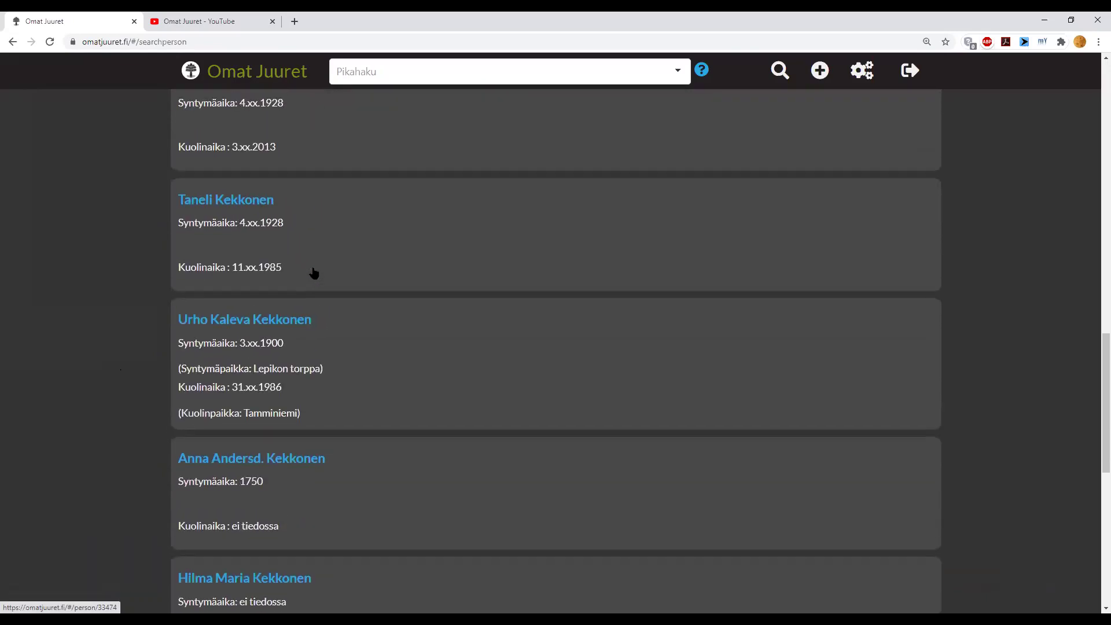
scroll(313, 272, up, 10)
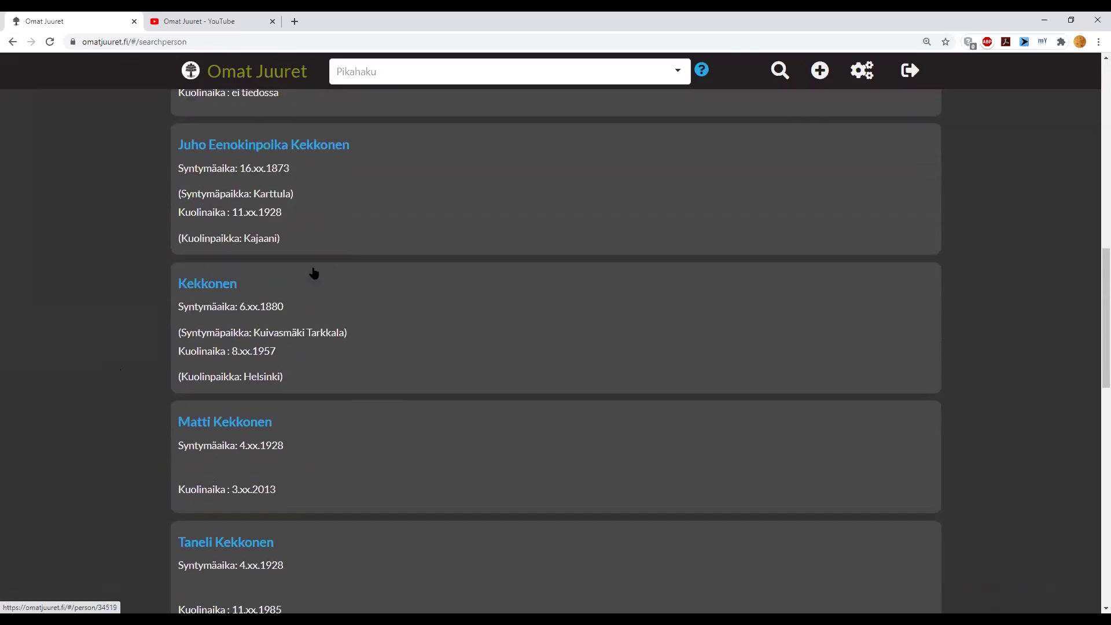
scroll(313, 271, up, 7)
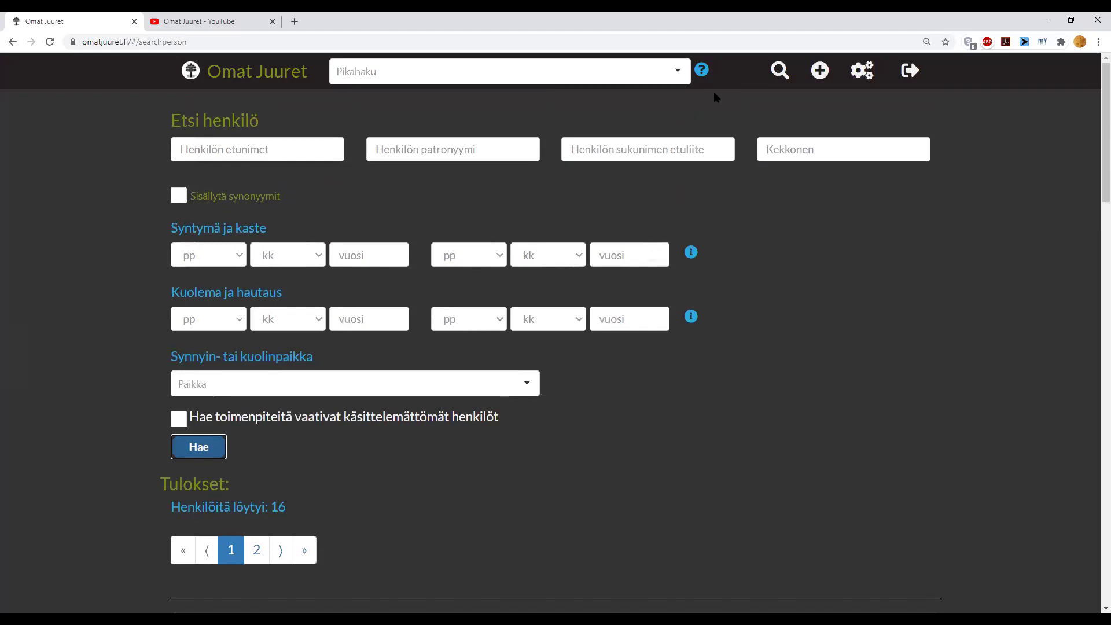
- Go to the account owner's own person page and view the close family
mouse_move(778, 72)
click(792, 100)
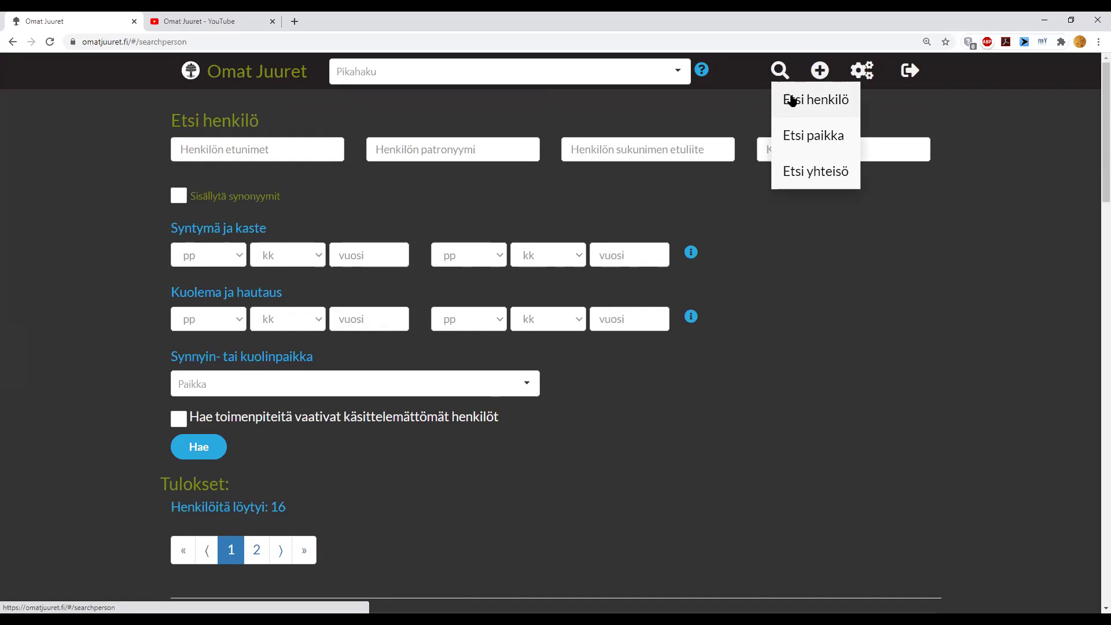
click(195, 75)
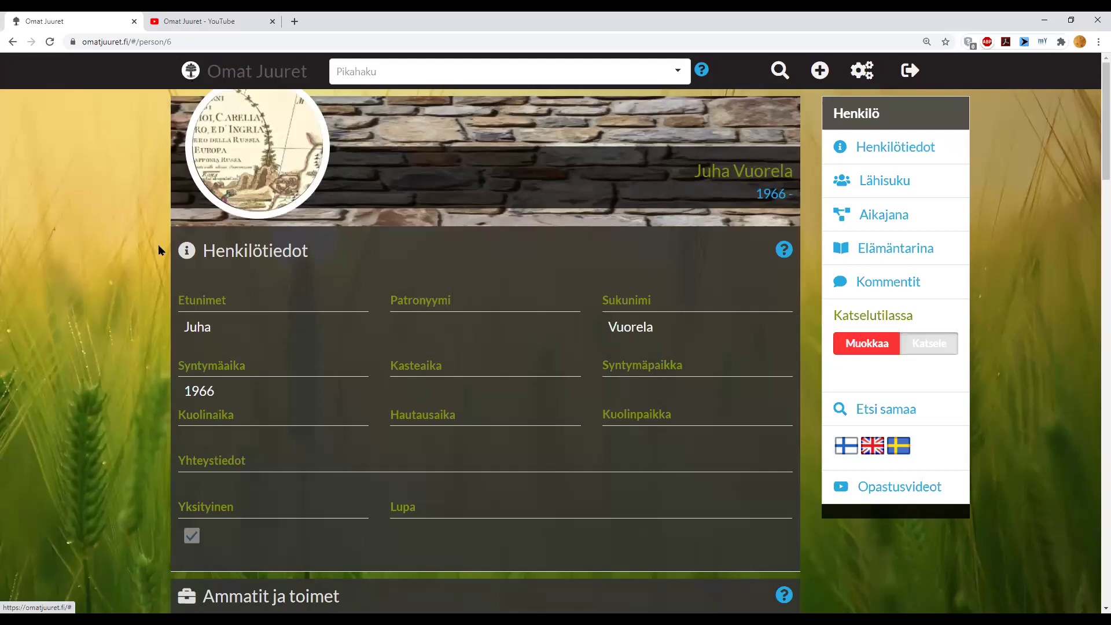
scroll(151, 266, down, 6)
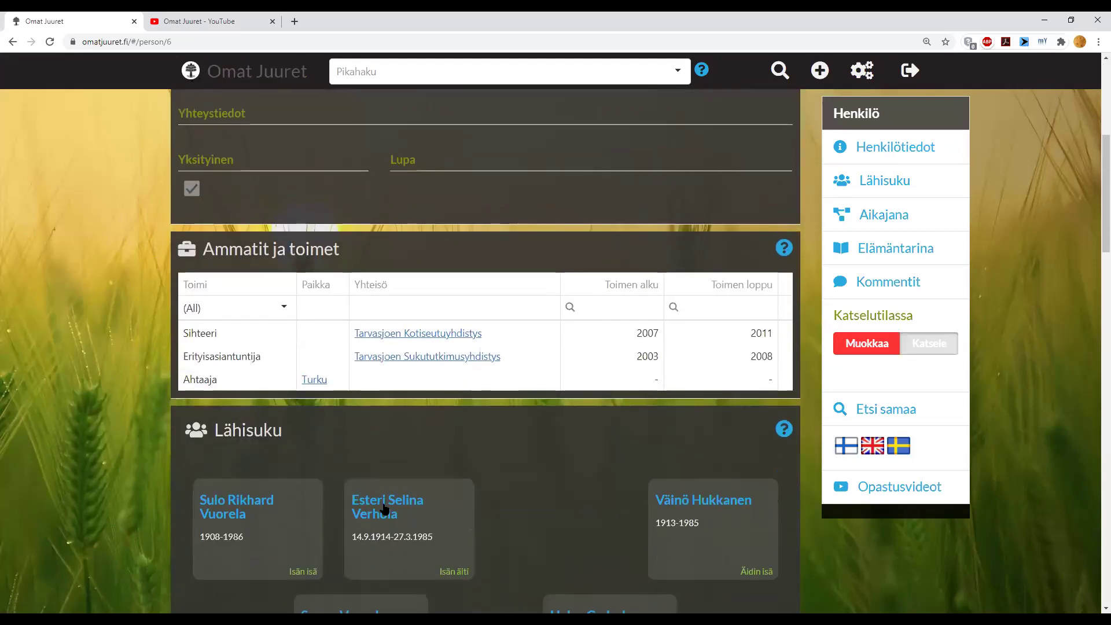
- Follow family links through two relatives to the ancestress born 1786 and view her eleven children
click(385, 507)
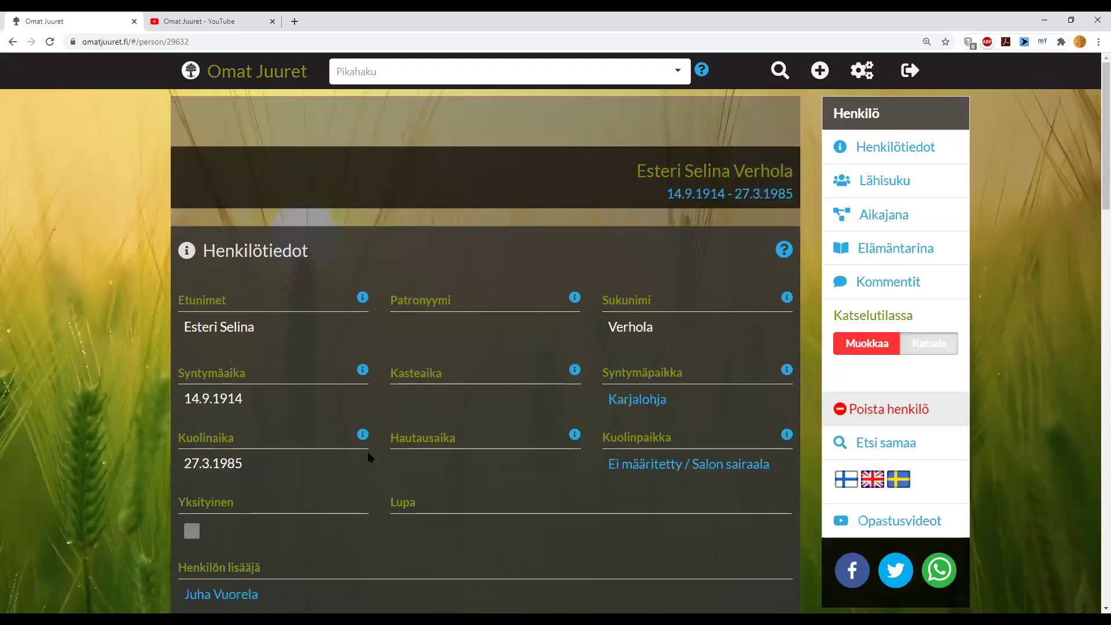
scroll(367, 450, down, 6)
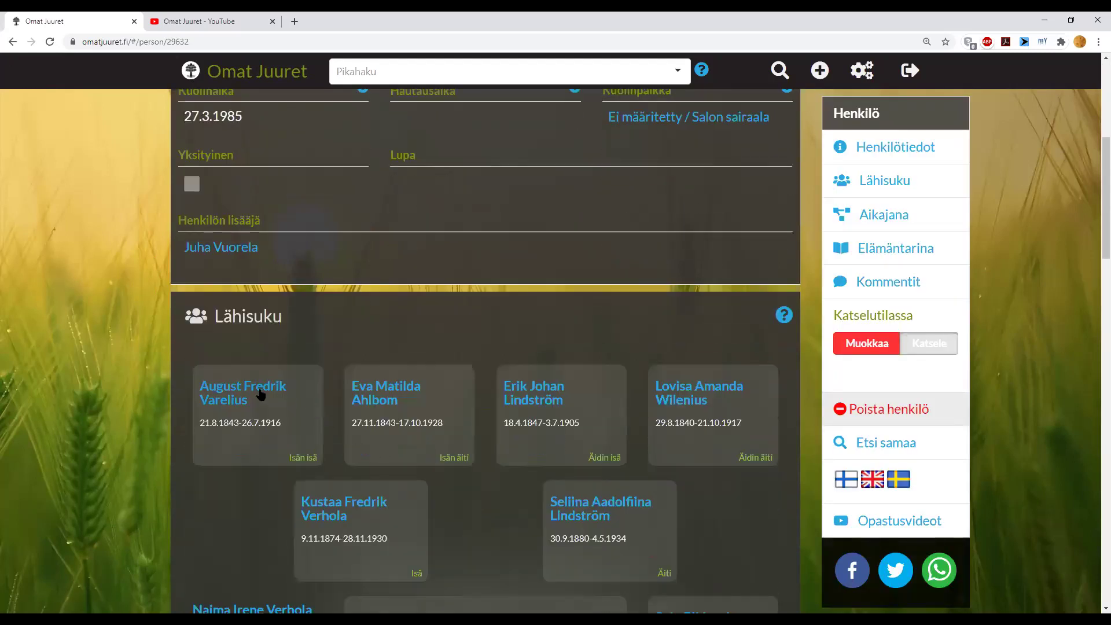
click(247, 391)
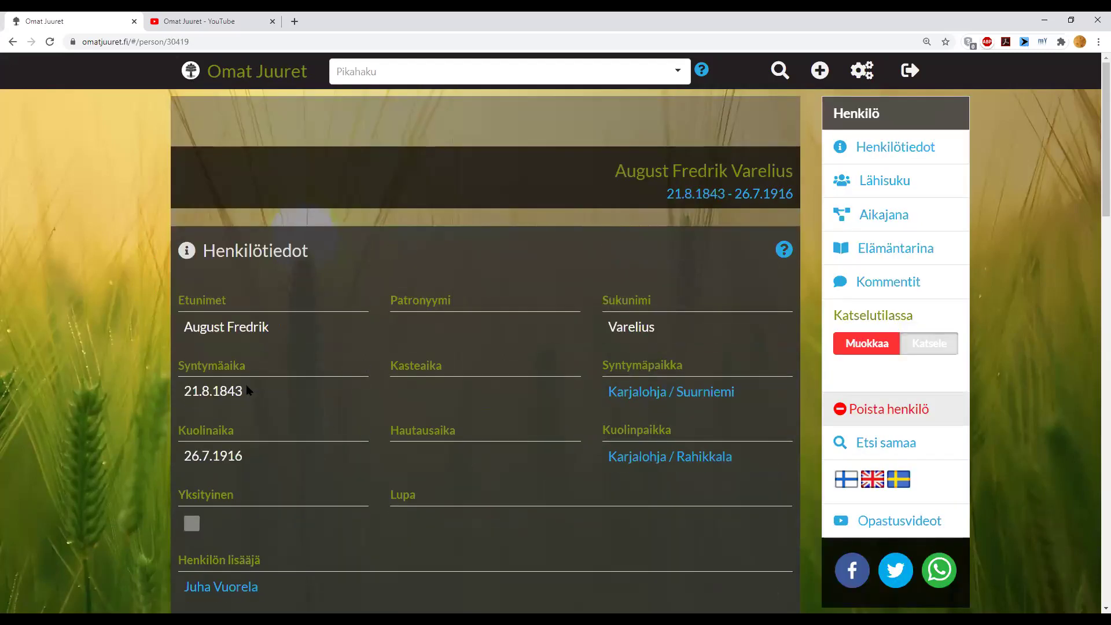
scroll(246, 384, down, 5)
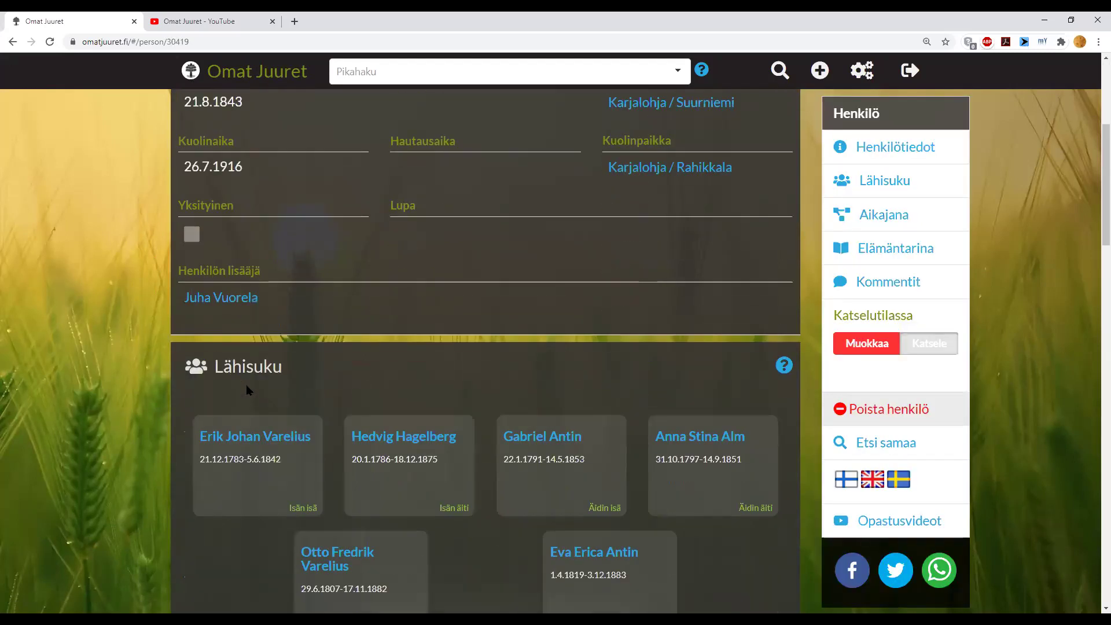
click(355, 438)
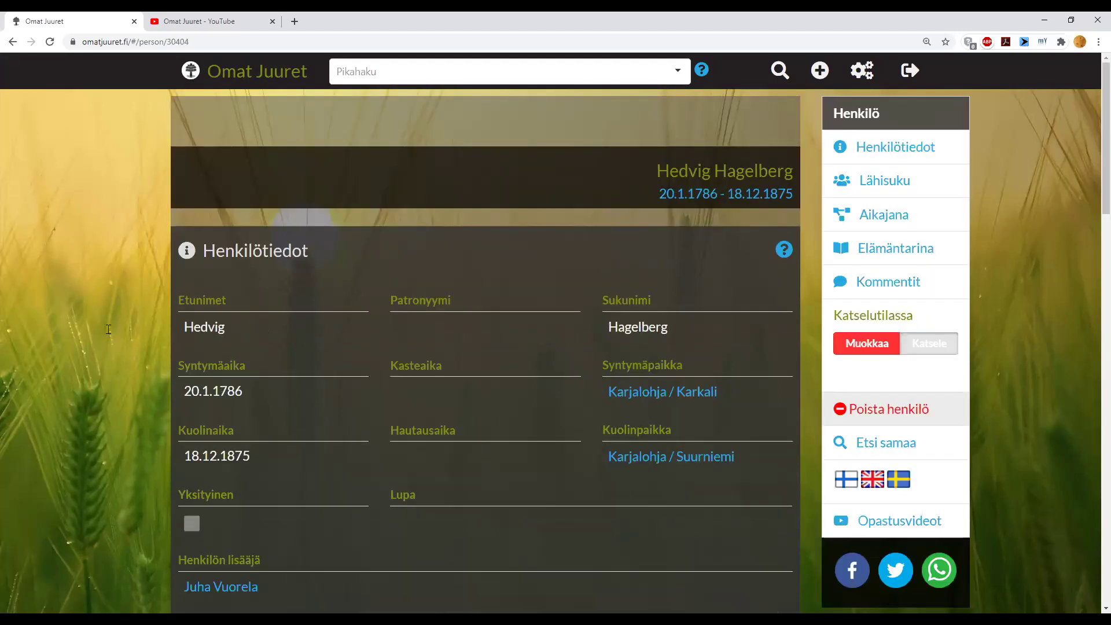
scroll(109, 323, down, 6)
scroll(109, 324, down, 10)
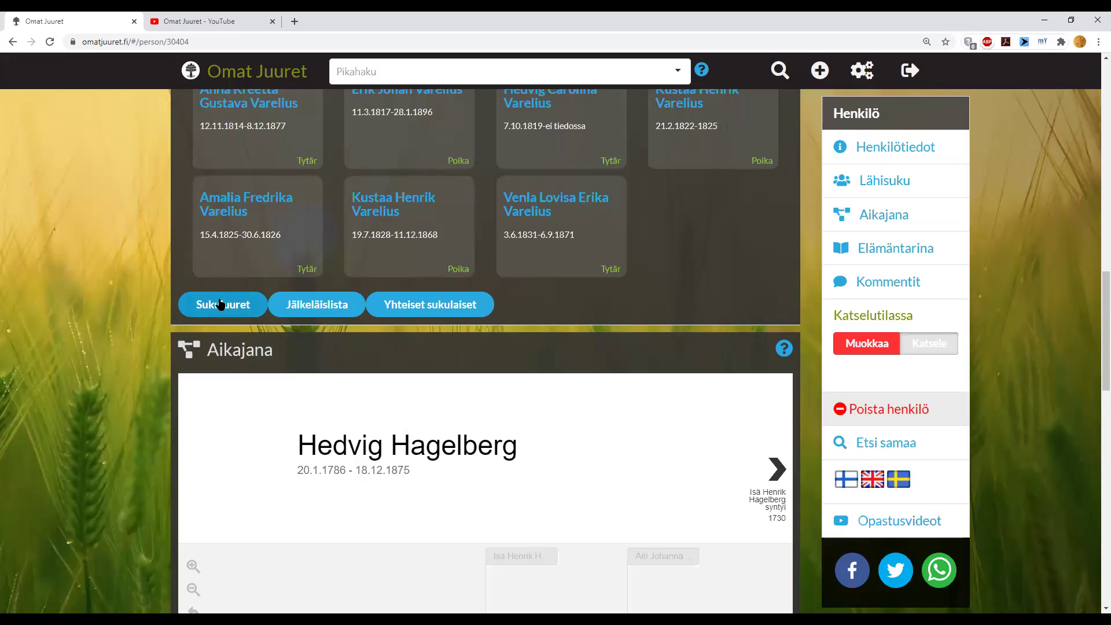
click(306, 311)
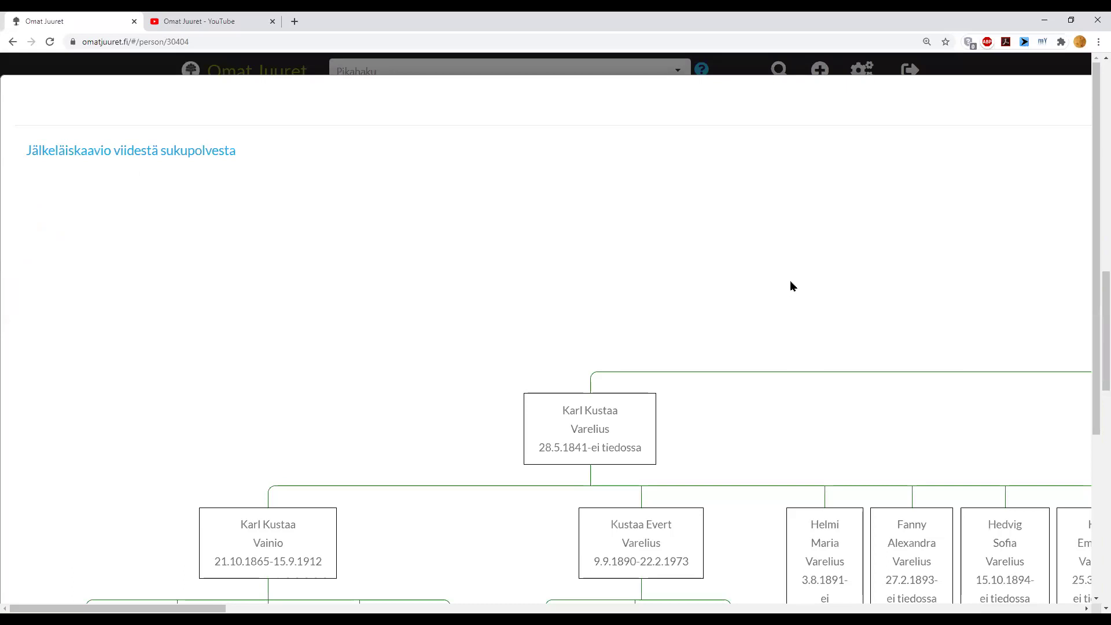
scroll(753, 315, down, 1)
scroll(750, 324, down, 3)
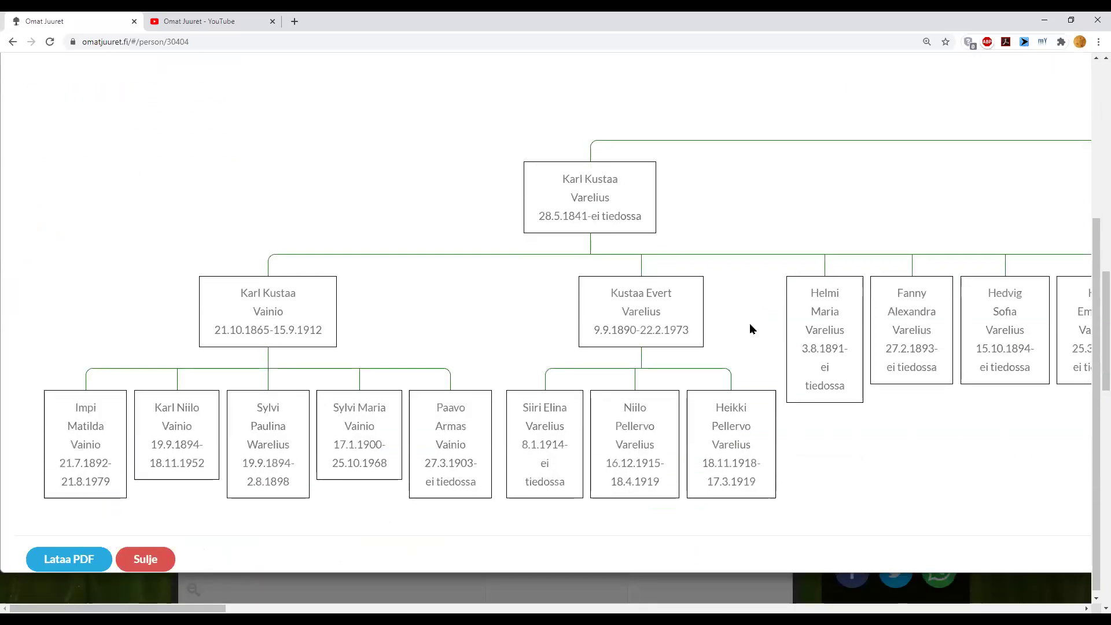
scroll(748, 325, up, 1)
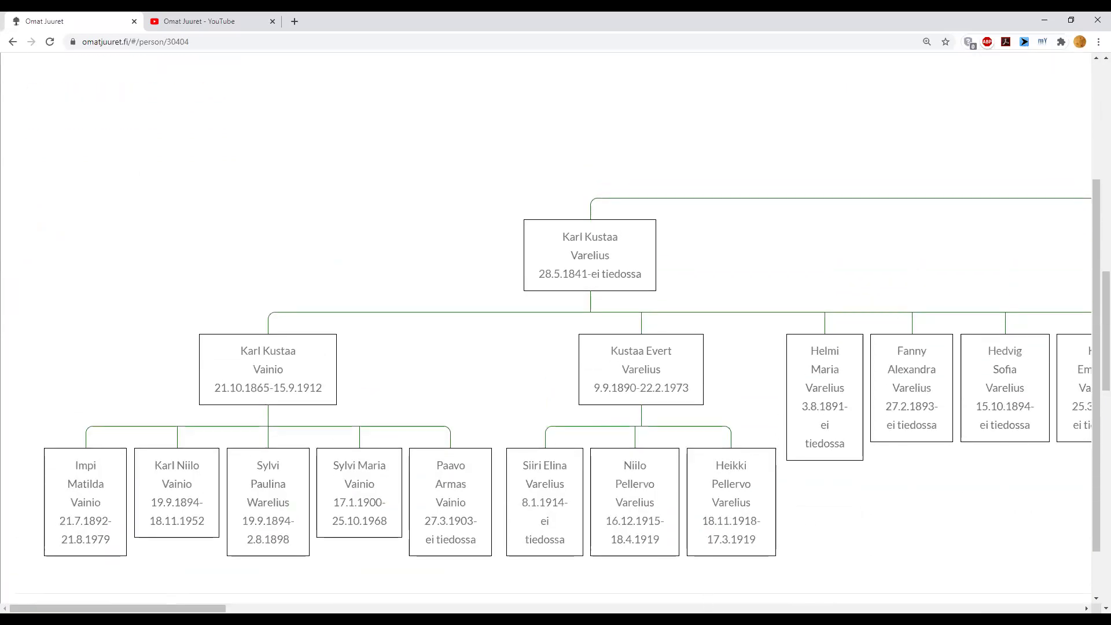
scroll(545, 333, right, 10)
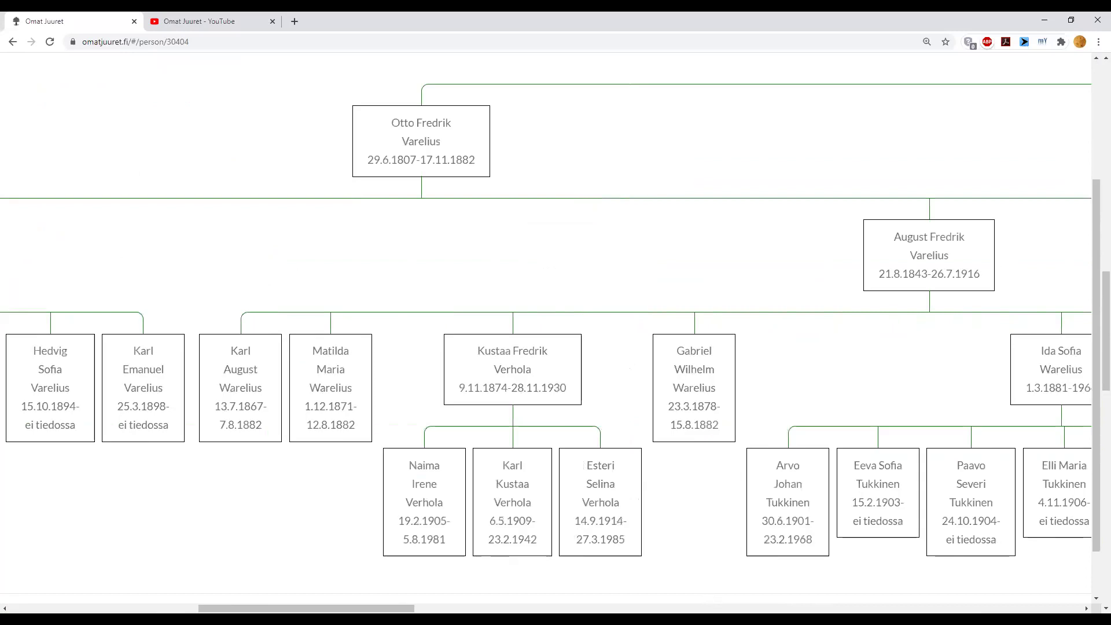
scroll(525, 467, right, 10)
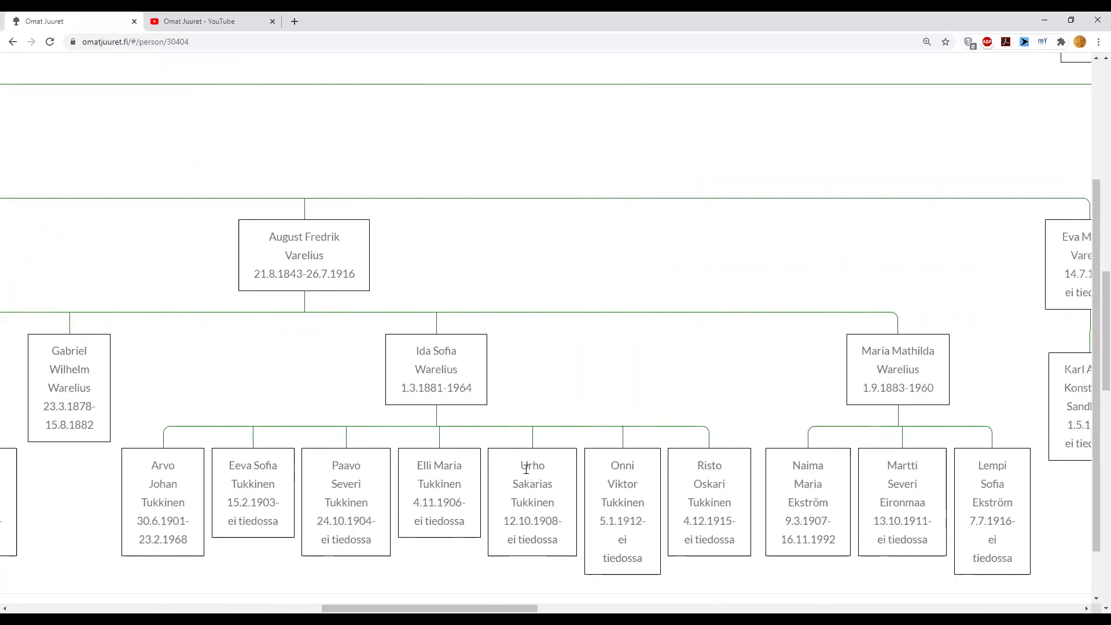
scroll(554, 321, up, 3)
drag(527, 607, 656, 565)
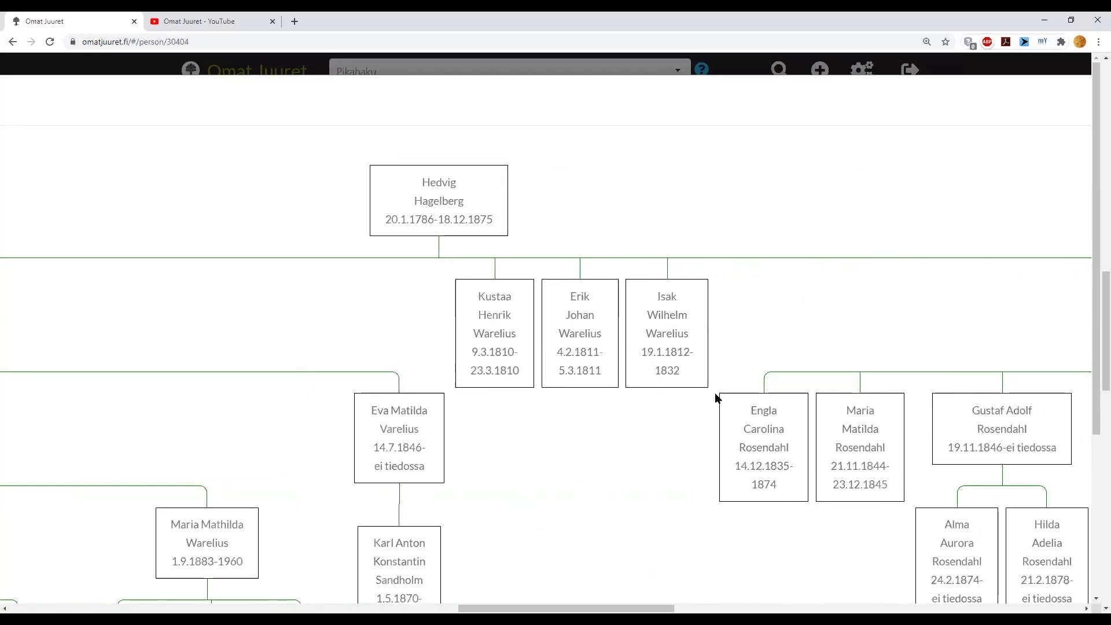
drag(633, 608, 99, 572)
scroll(243, 492, down, 4)
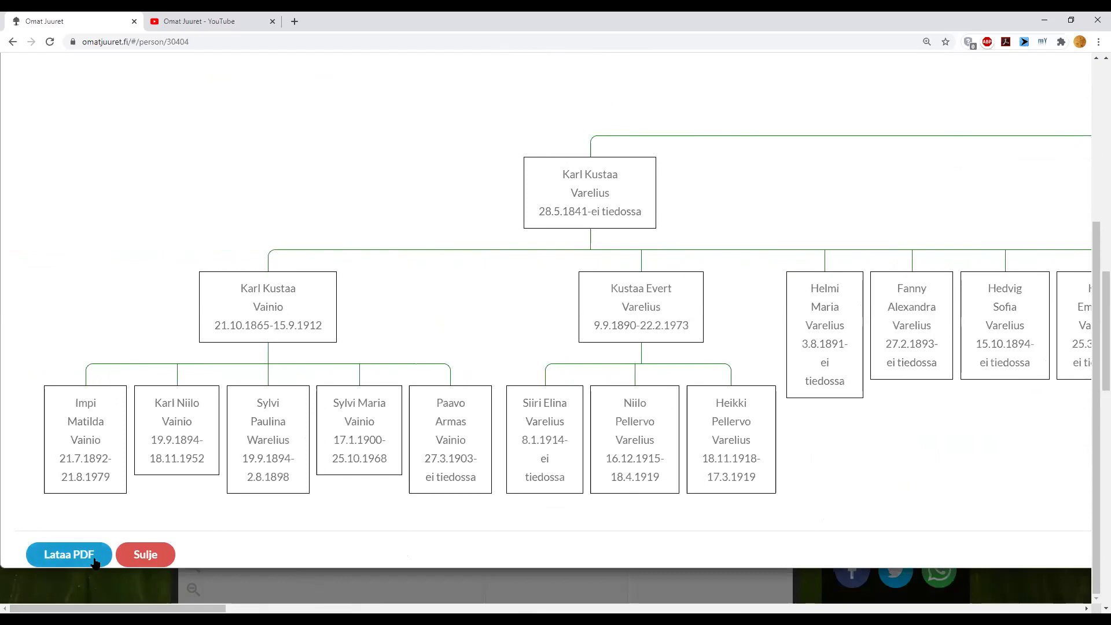
click(149, 557)
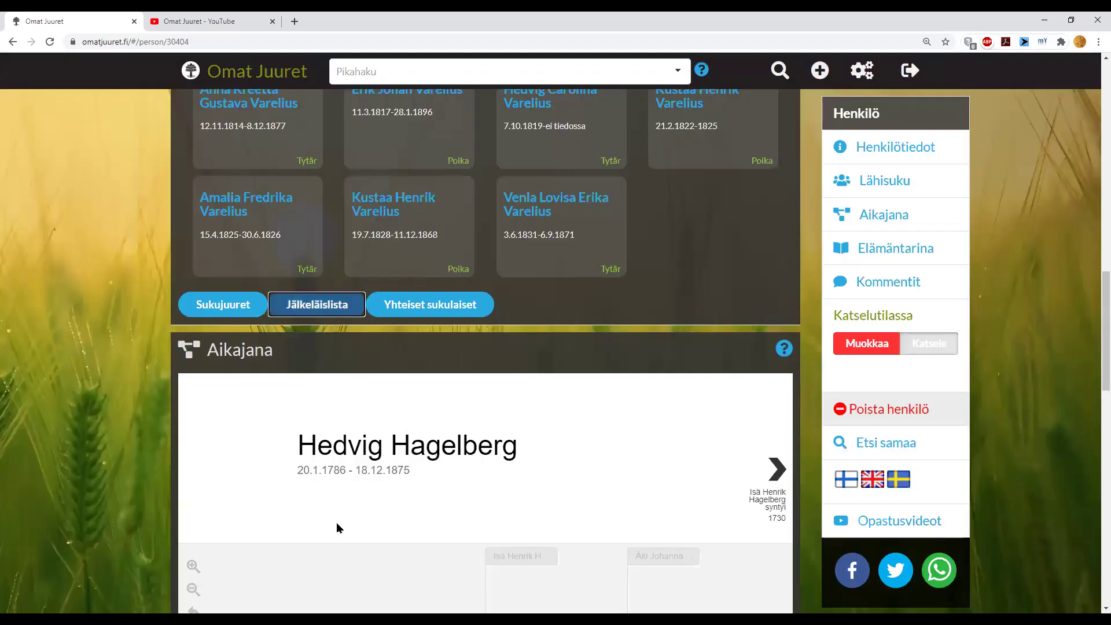
- Find common relatives with the person born 1940 (died 1995), searching by surname
click(417, 305)
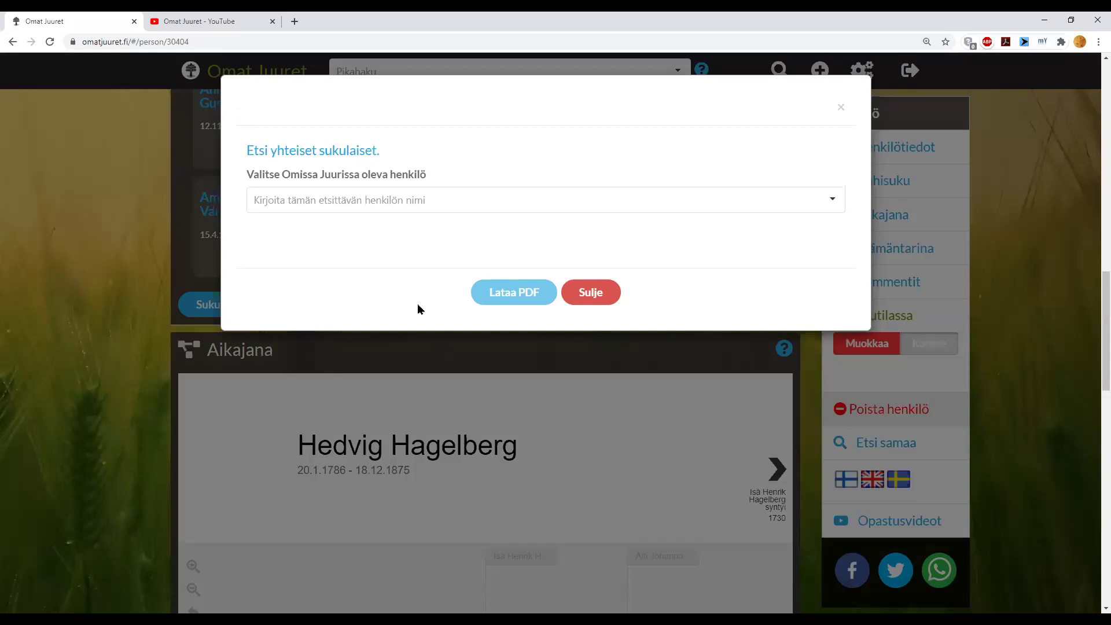
click(403, 199)
text(vuorela)
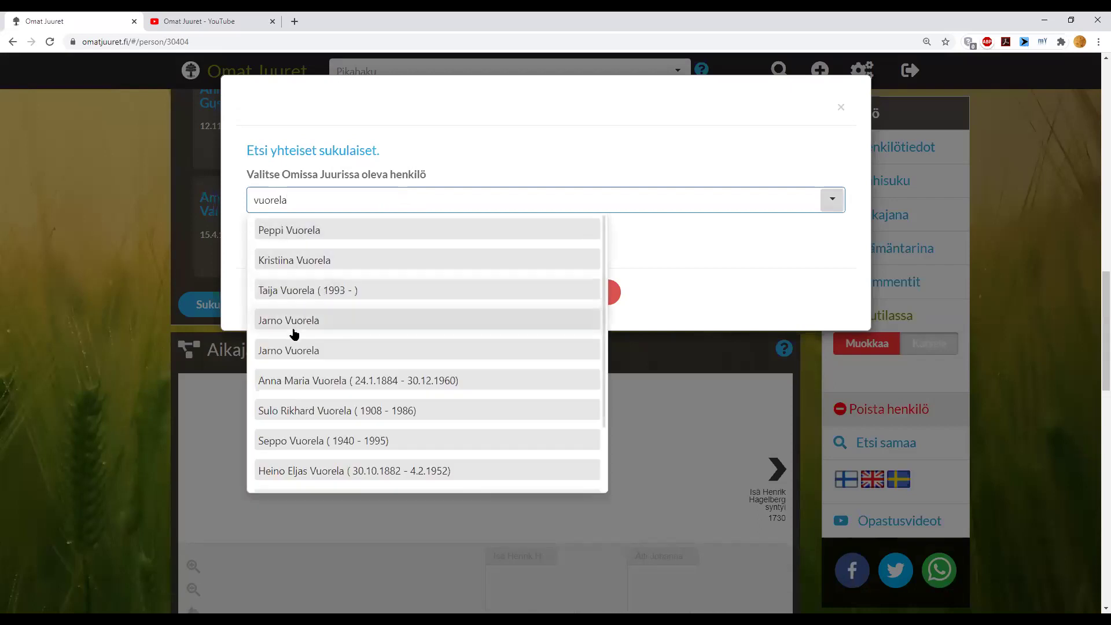
click(302, 444)
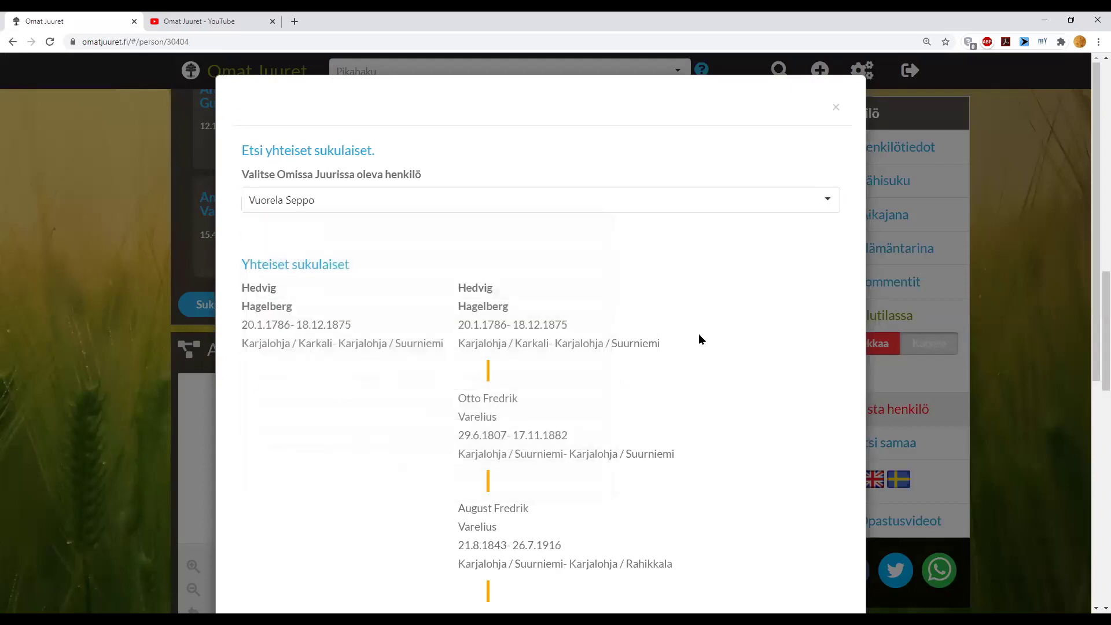
- Review the five-generation common-relatives chain, then close it
scroll(699, 333, down, 1)
scroll(699, 334, down, 5)
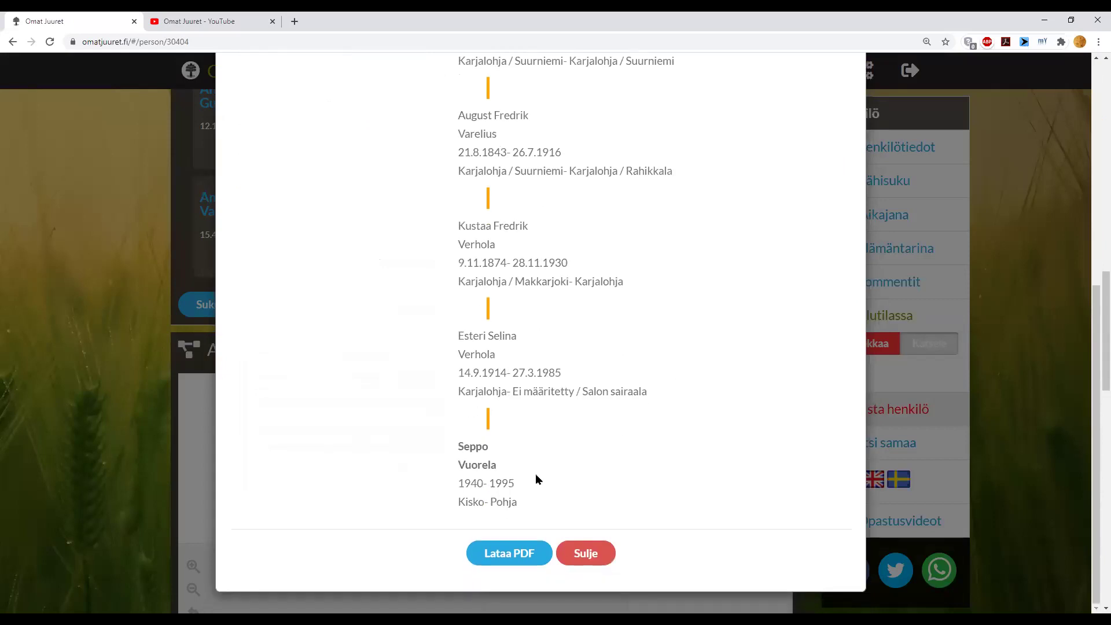
scroll(536, 473, up, 6)
scroll(511, 252, down, 3)
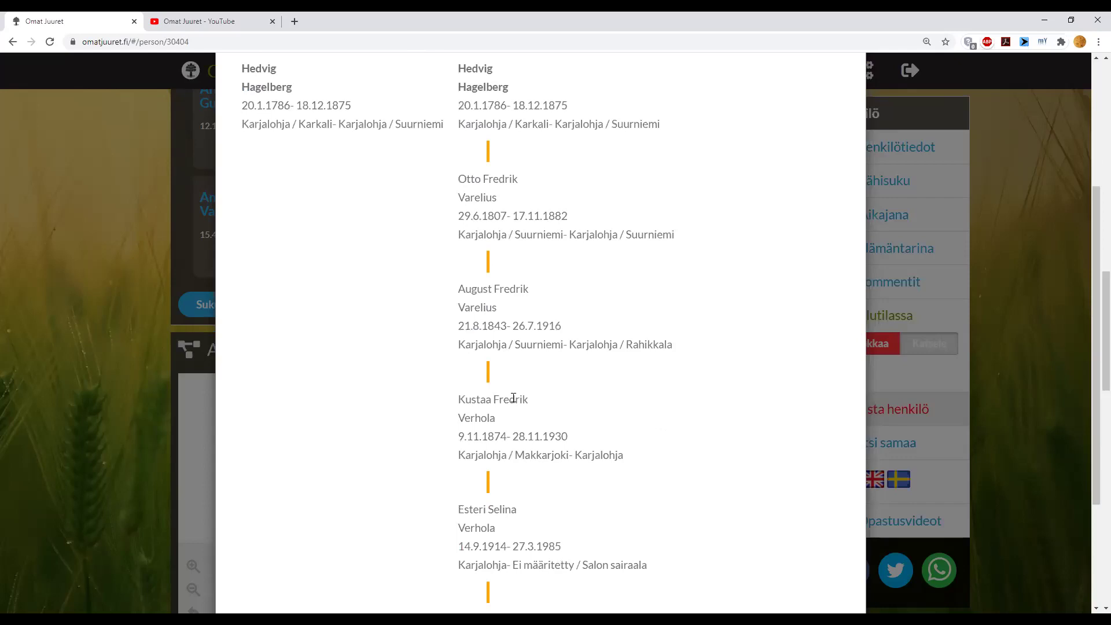
scroll(513, 397, up, 1)
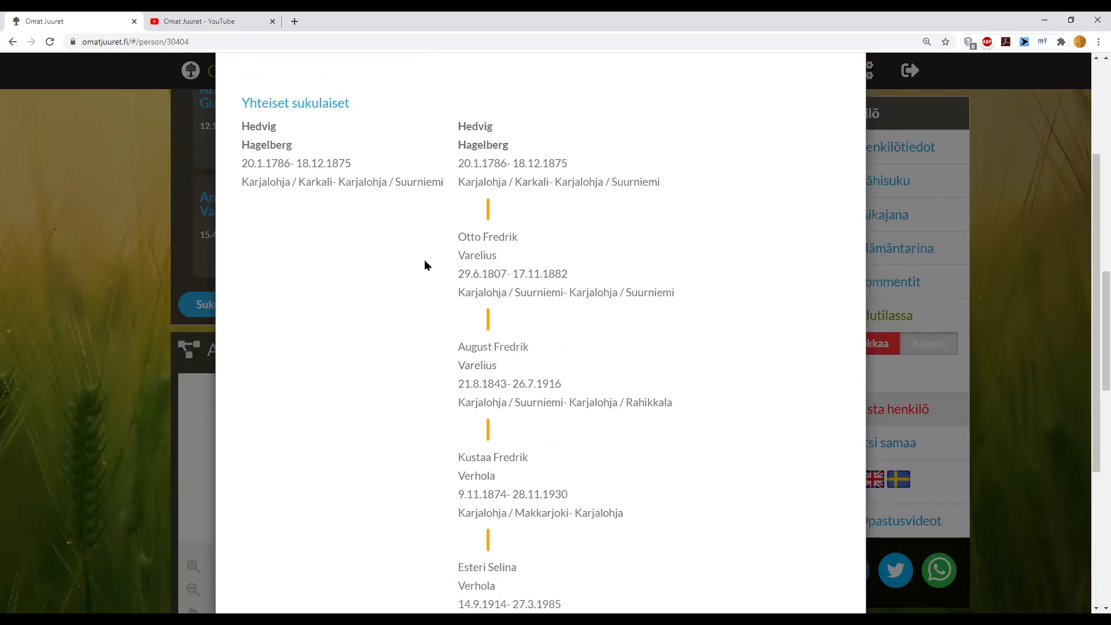
scroll(398, 338, down, 4)
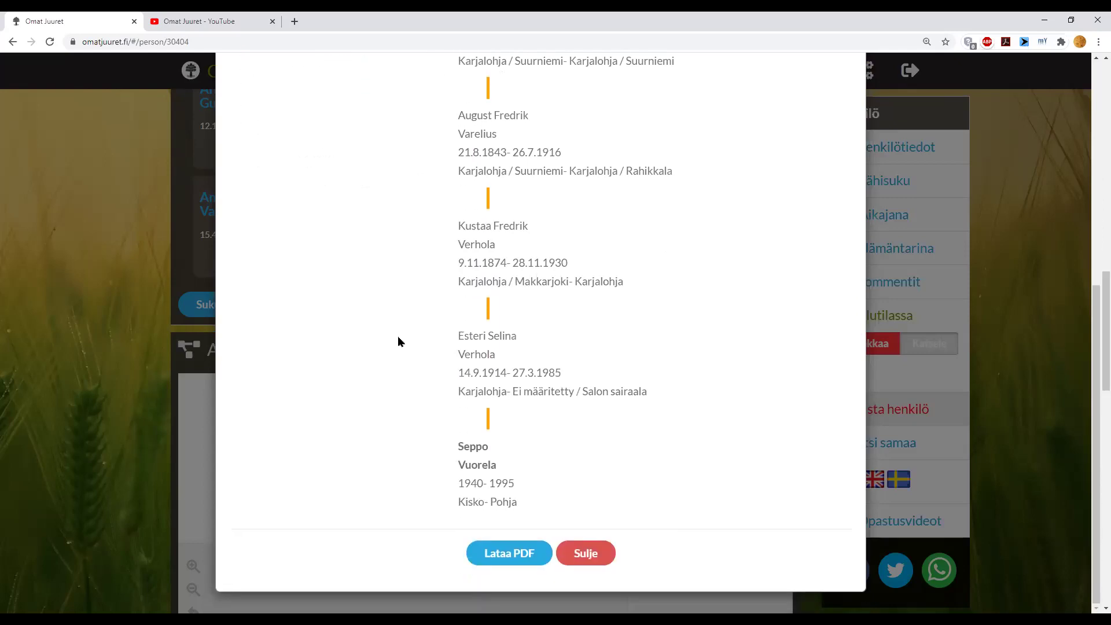
scroll(397, 336, up, 5)
scroll(397, 342, up, 1)
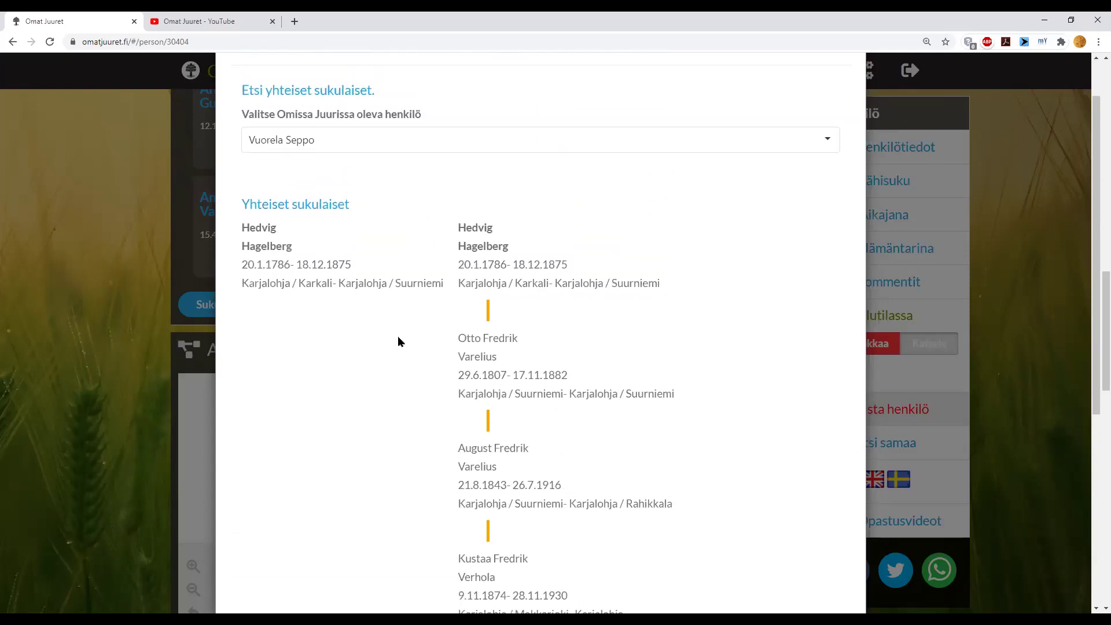
scroll(398, 337, down, 3)
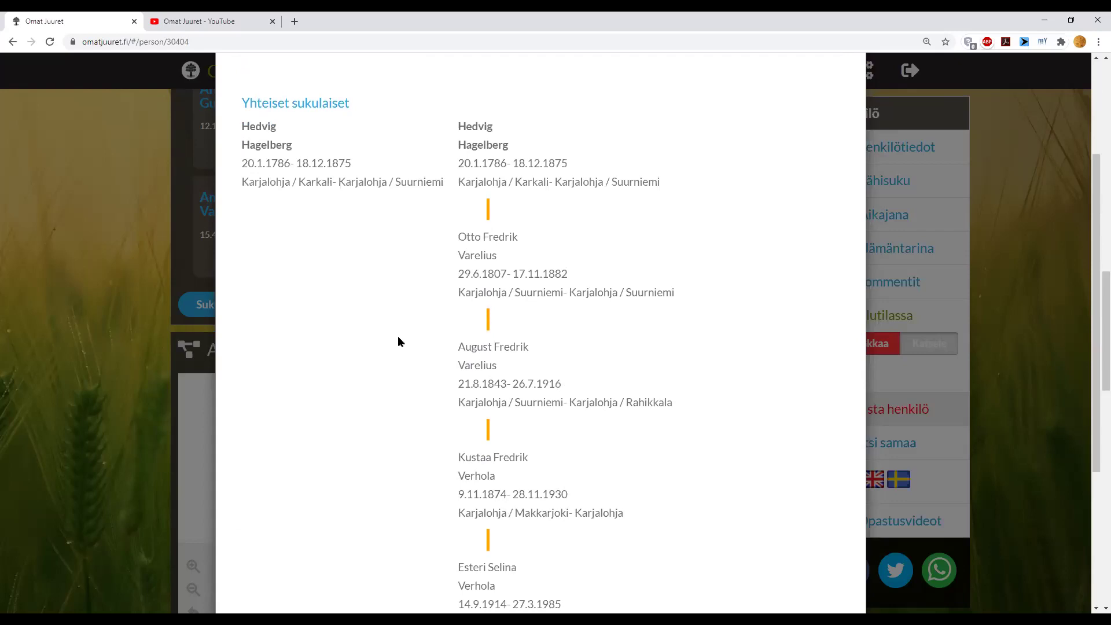
scroll(428, 381, down, 3)
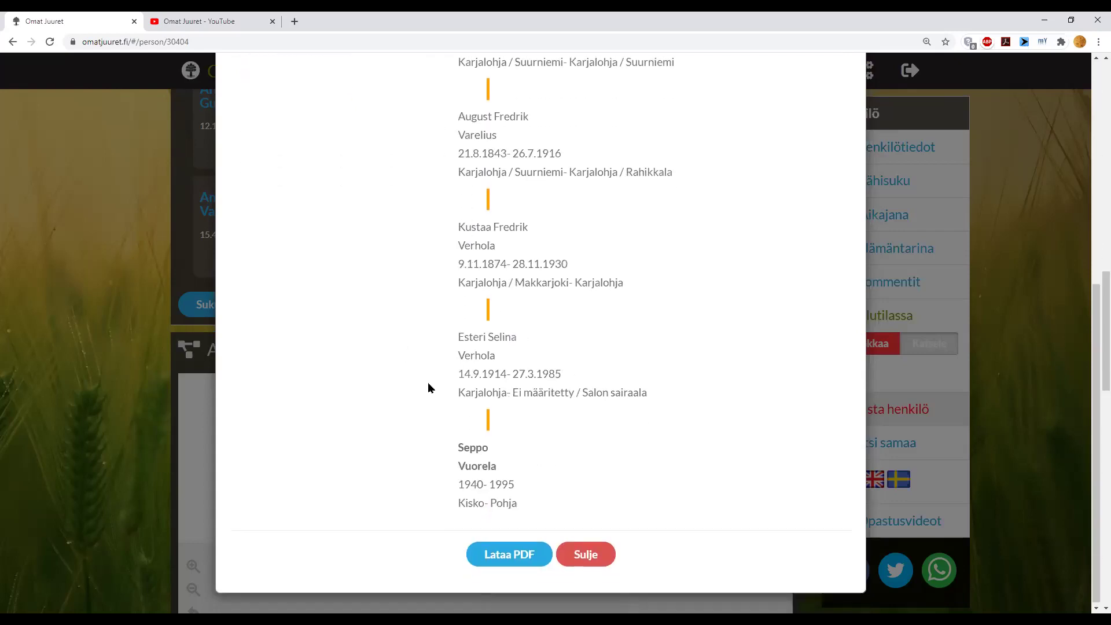
click(584, 554)
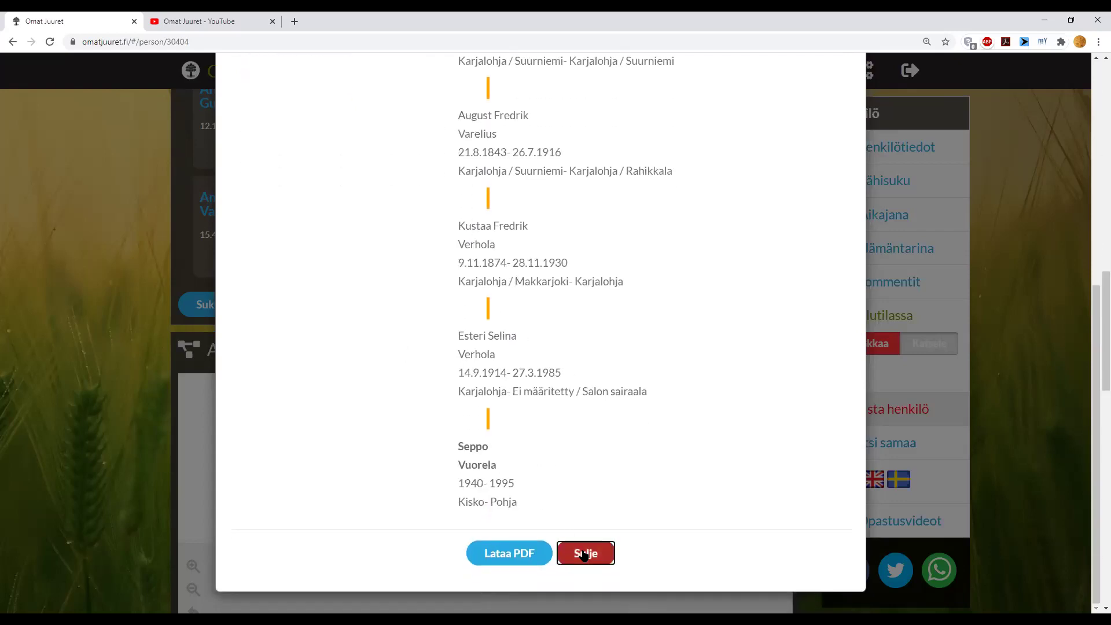
scroll(408, 385, up, 3)
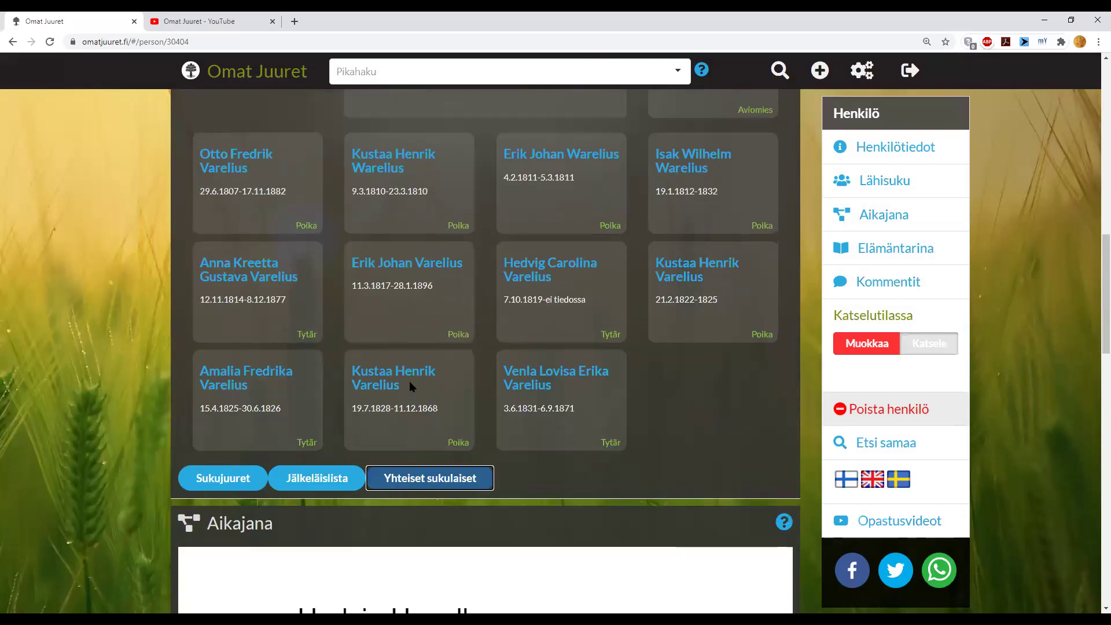
- Open the page of the daughter born 12.11.1814
click(263, 265)
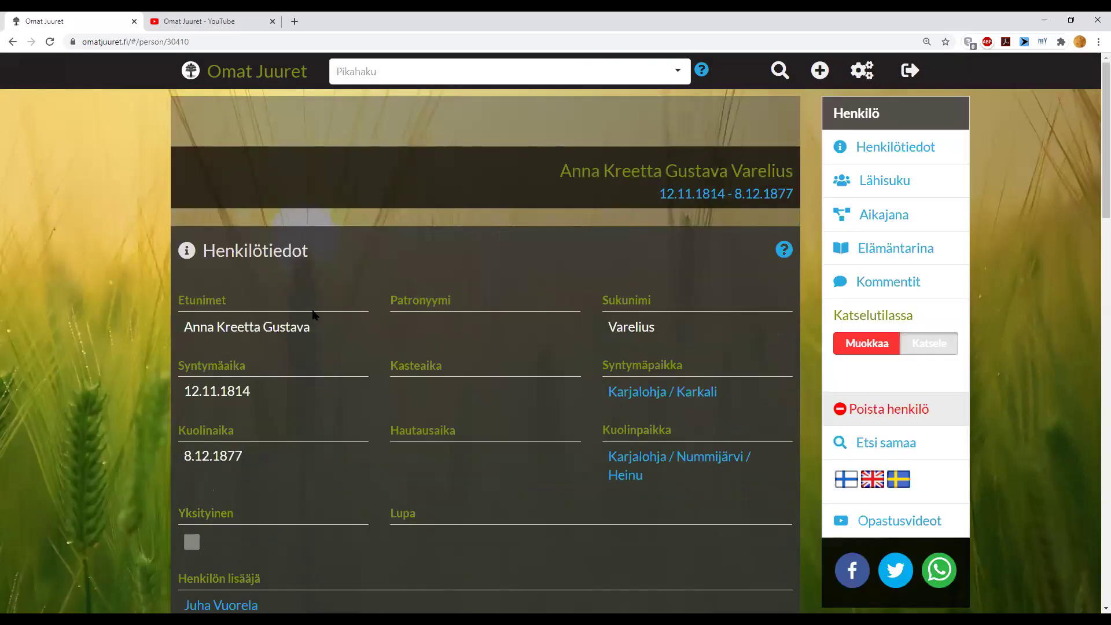
scroll(325, 338, down, 3)
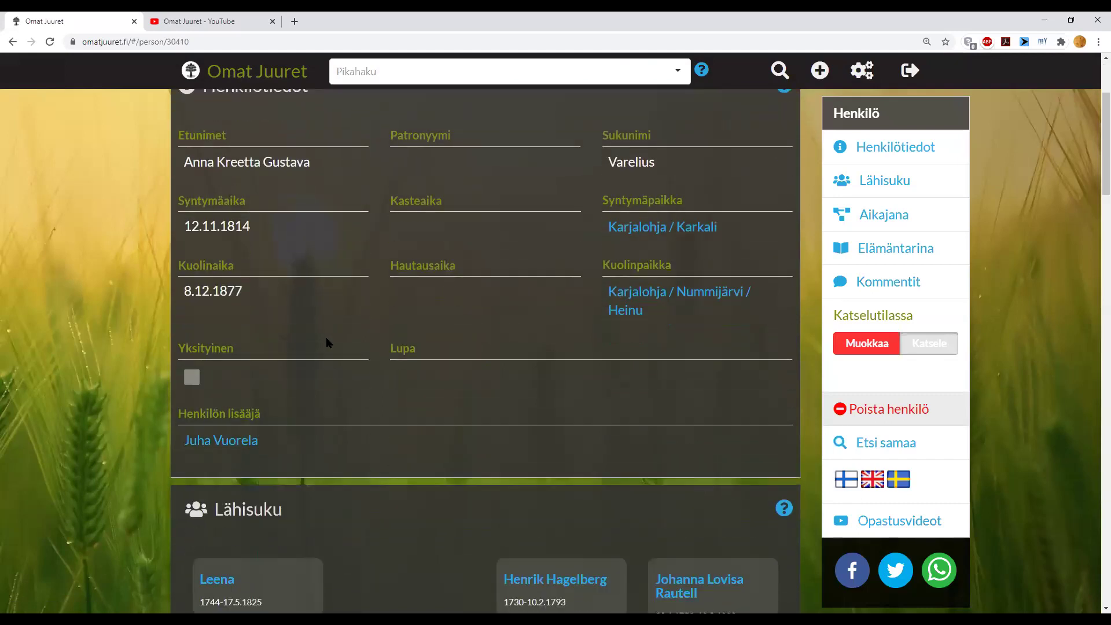
scroll(326, 342, down, 10)
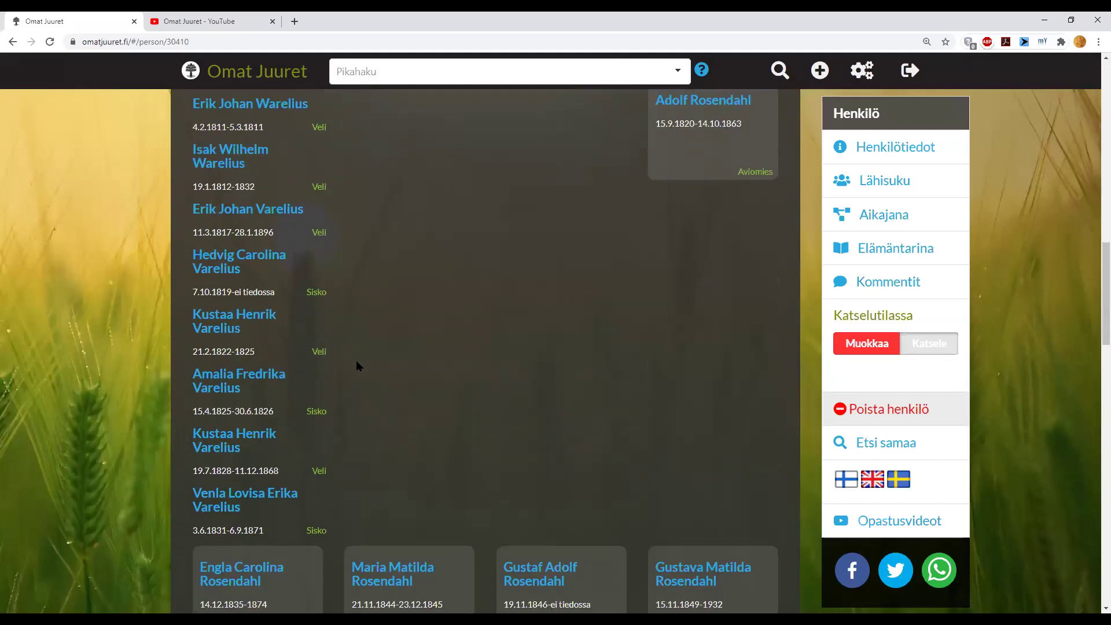
scroll(356, 365, down, 8)
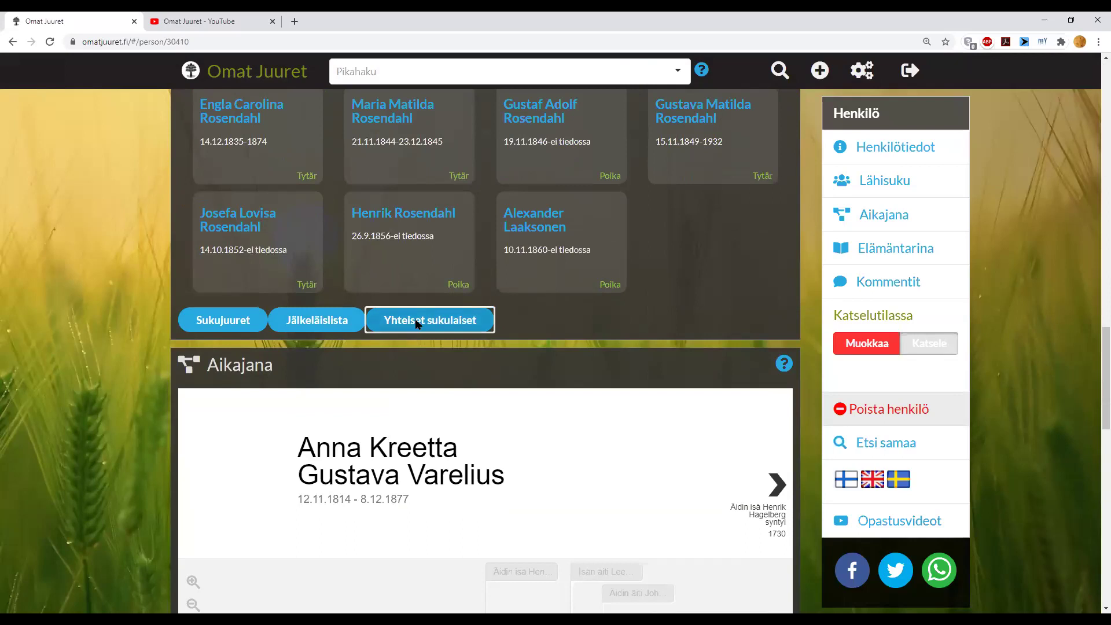
- Find her common relatives with the person born 1940 (died 1995)
click(415, 320)
click(352, 209)
text(Vuorela Ju)
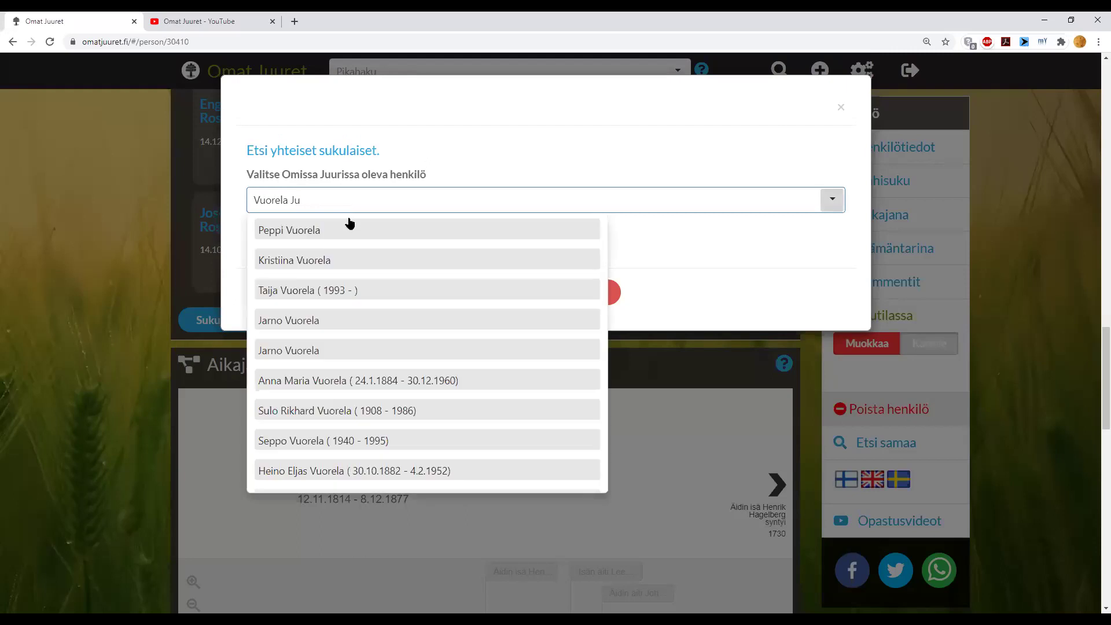
click(310, 445)
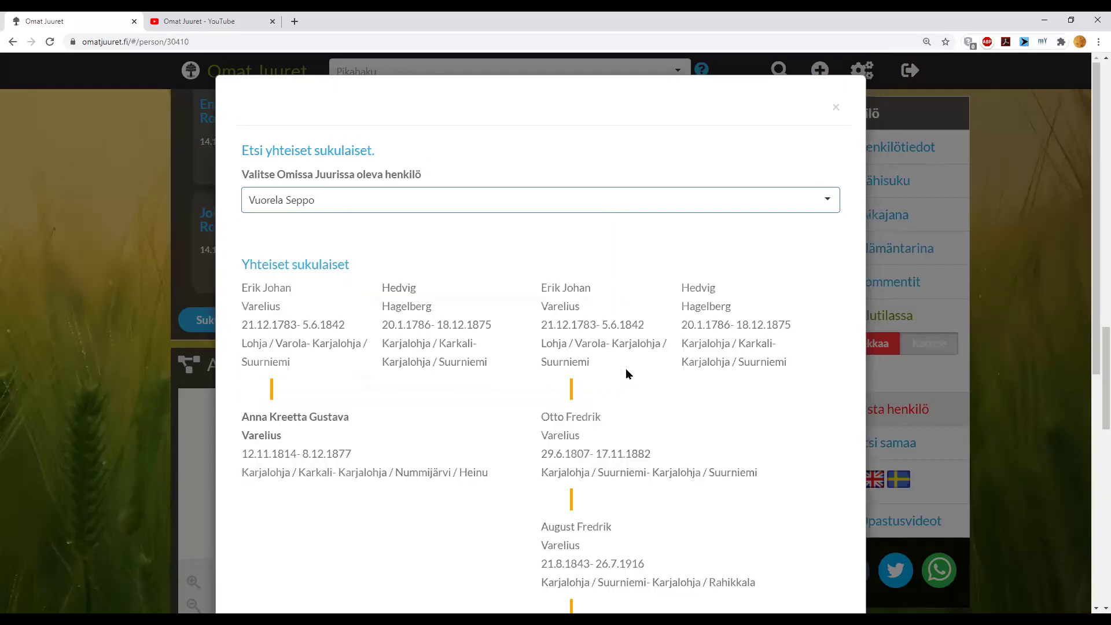
- Review the shared-ancestor path to the account owner, then close it
scroll(630, 363, down, 2)
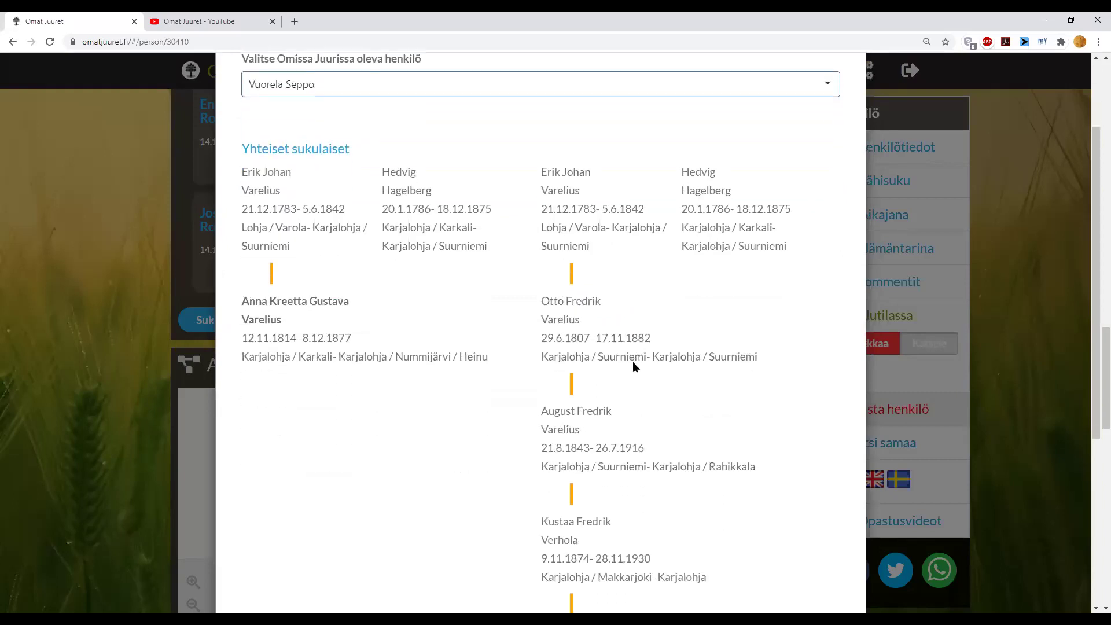
scroll(632, 361, down, 5)
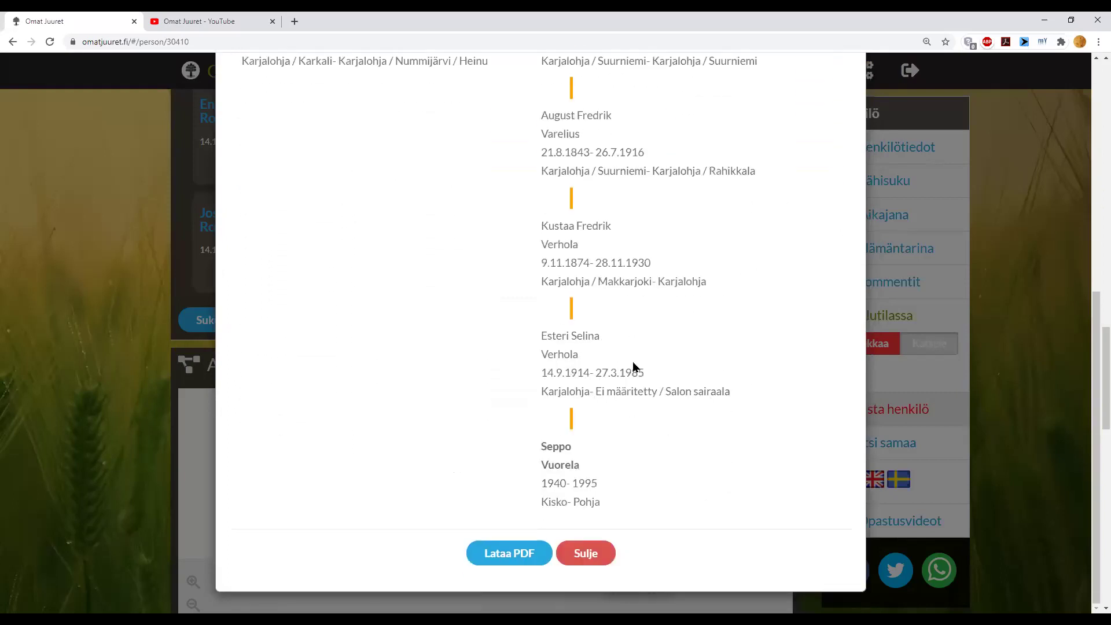
scroll(633, 365, up, 6)
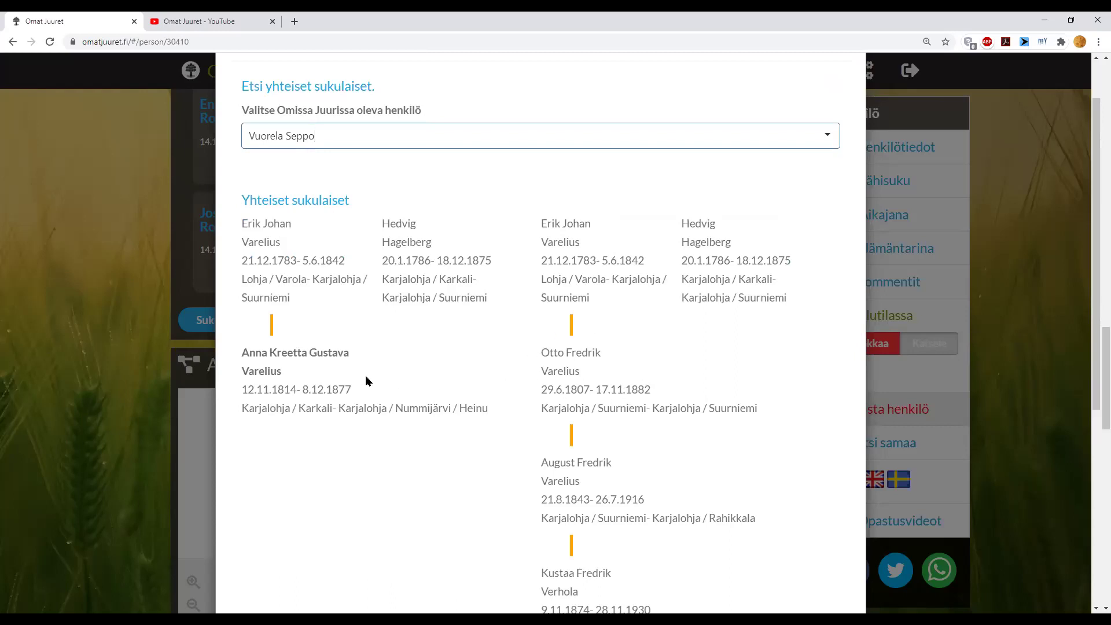
scroll(613, 384, down, 6)
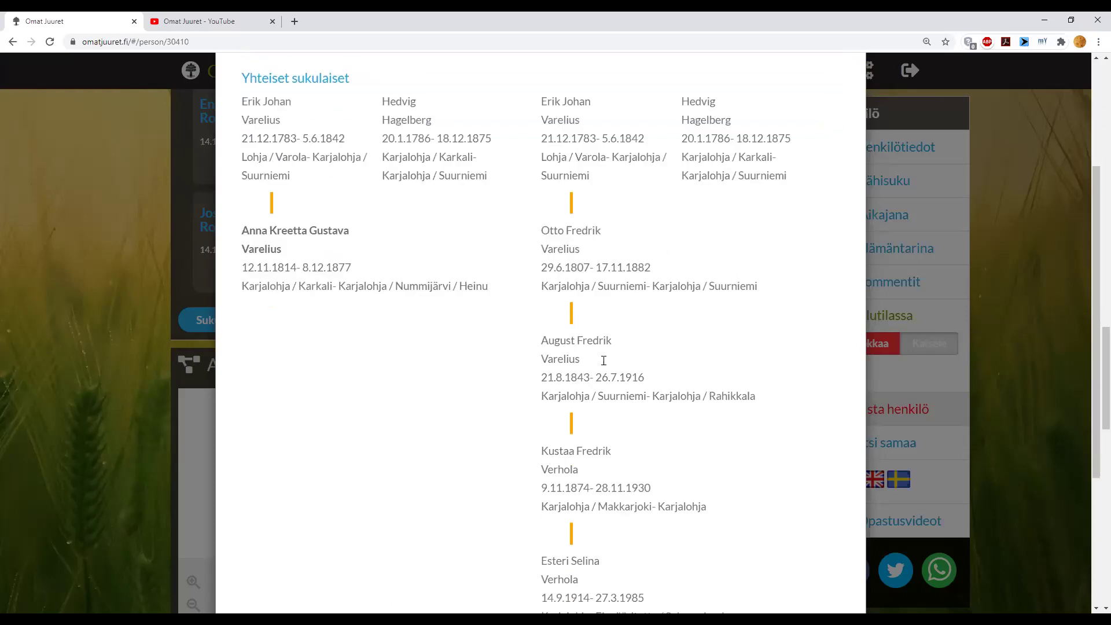
scroll(620, 400, up, 1)
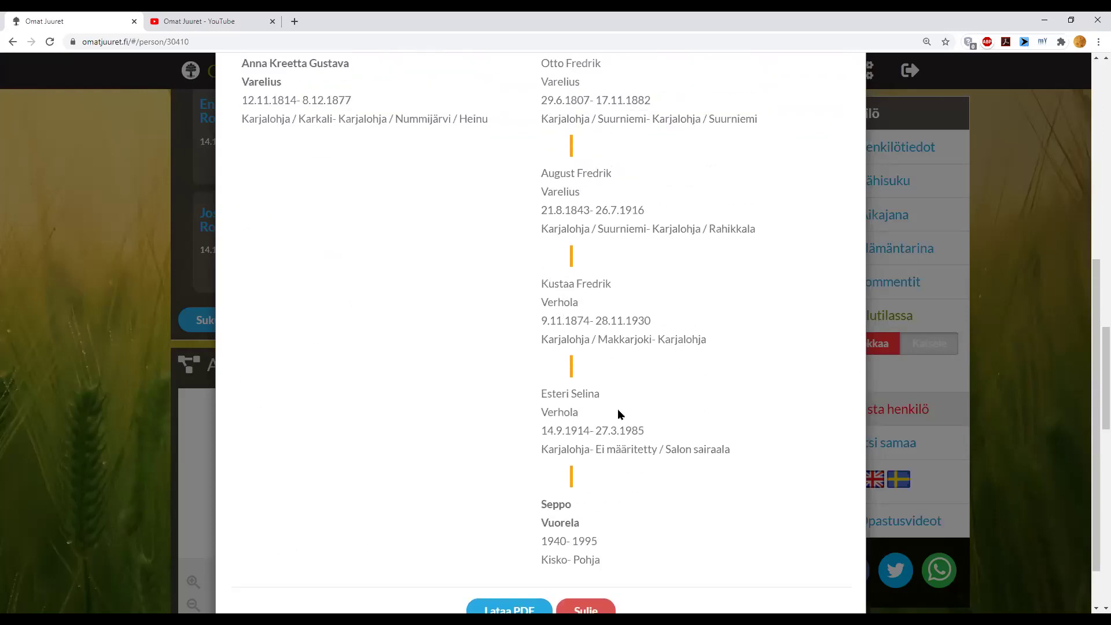
scroll(617, 408, up, 2)
scroll(617, 454, down, 2)
scroll(615, 450, up, 3)
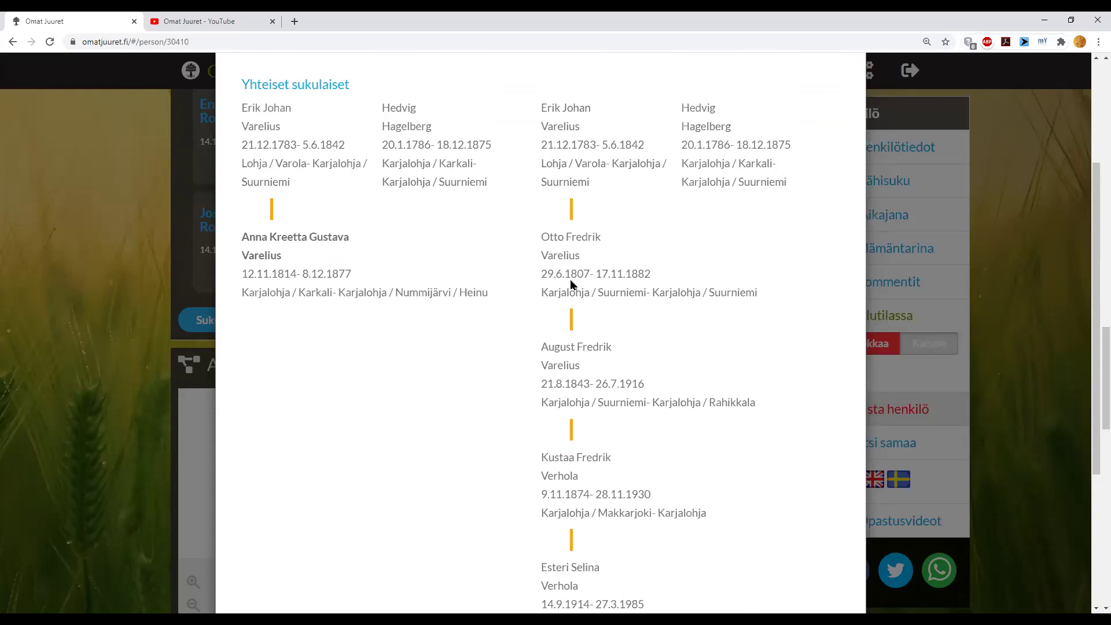
scroll(521, 324, down, 4)
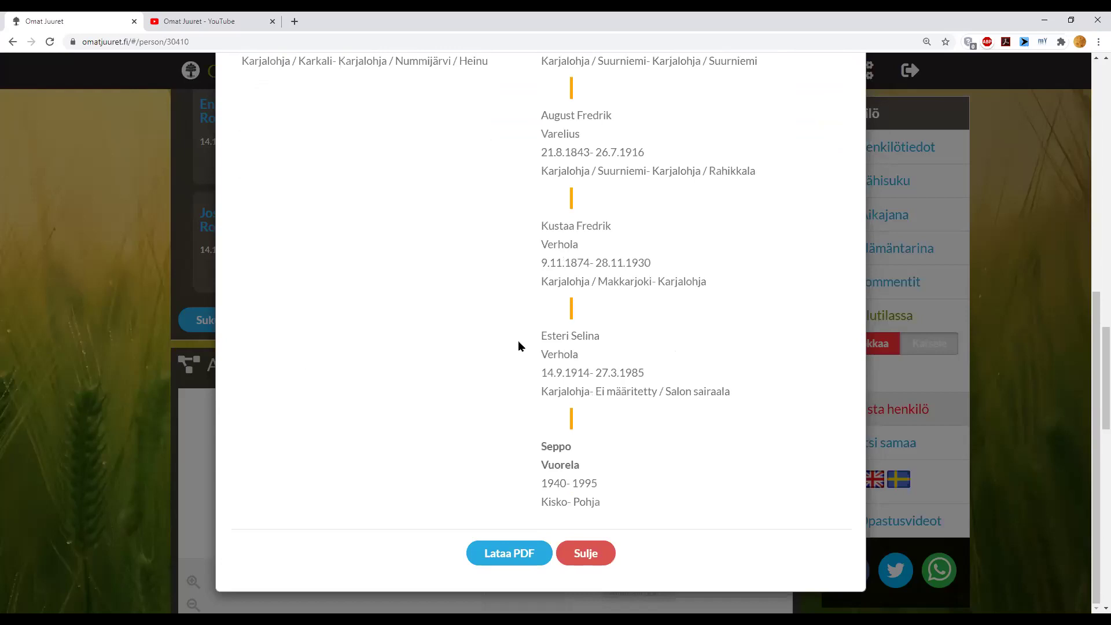
click(605, 559)
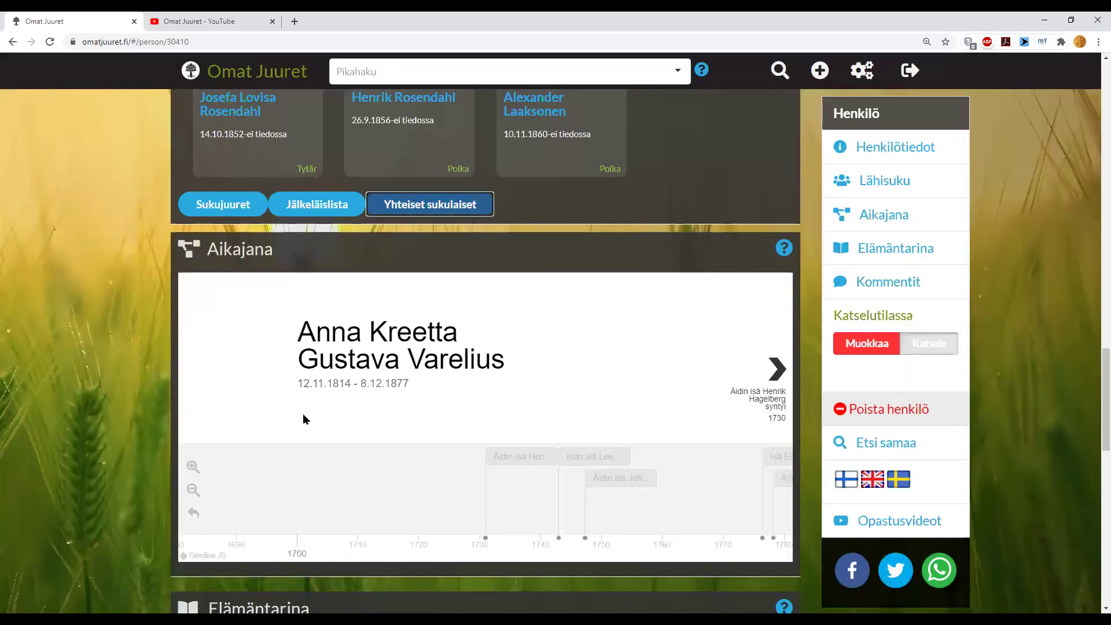
- Return to the account owner's page (born 1966) and view the occupations section
scroll(134, 379, up, 2)
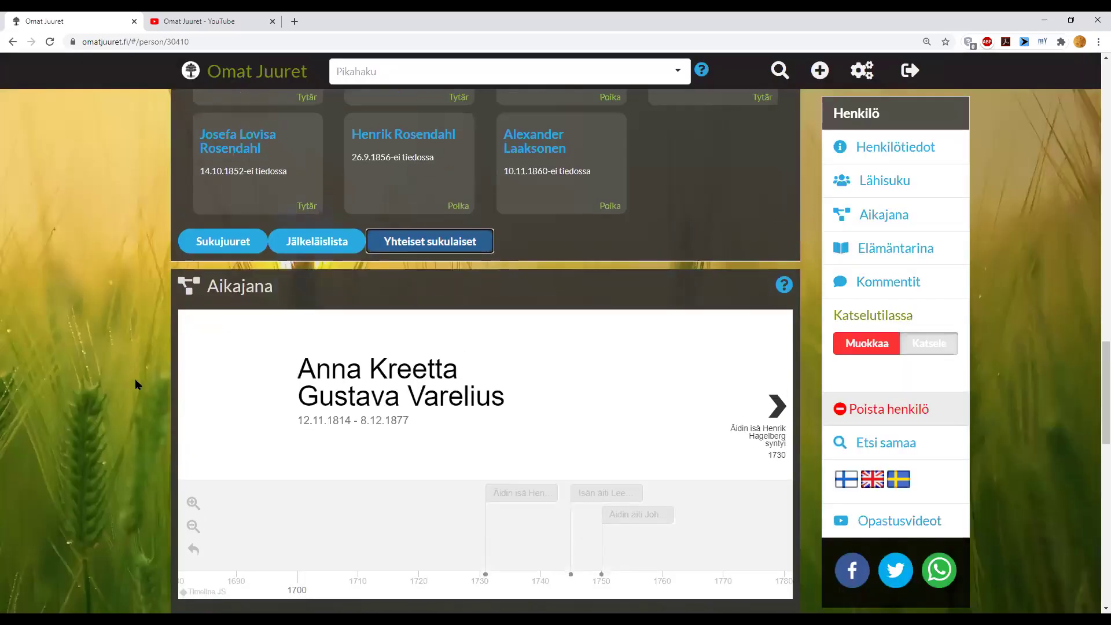
scroll(134, 376, up, 3)
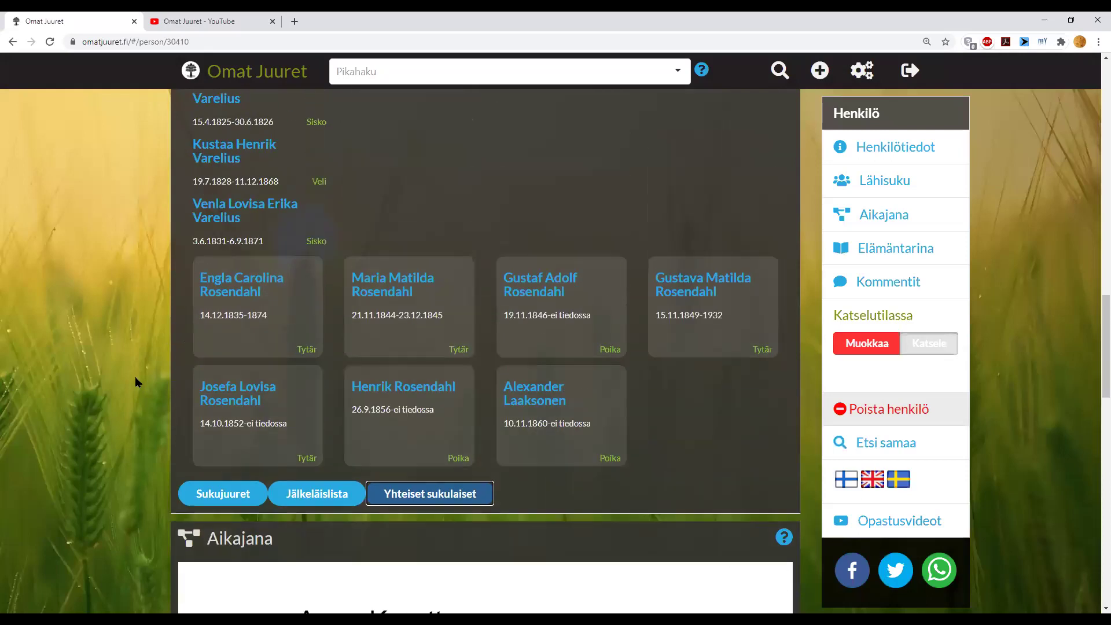
scroll(134, 376, up, 7)
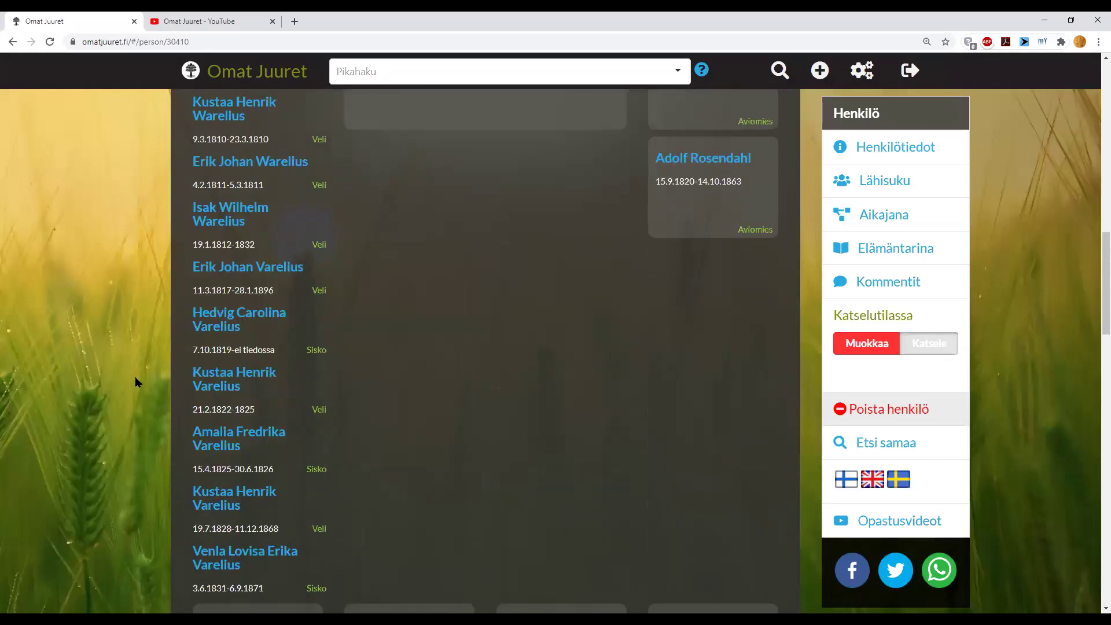
scroll(134, 376, up, 10)
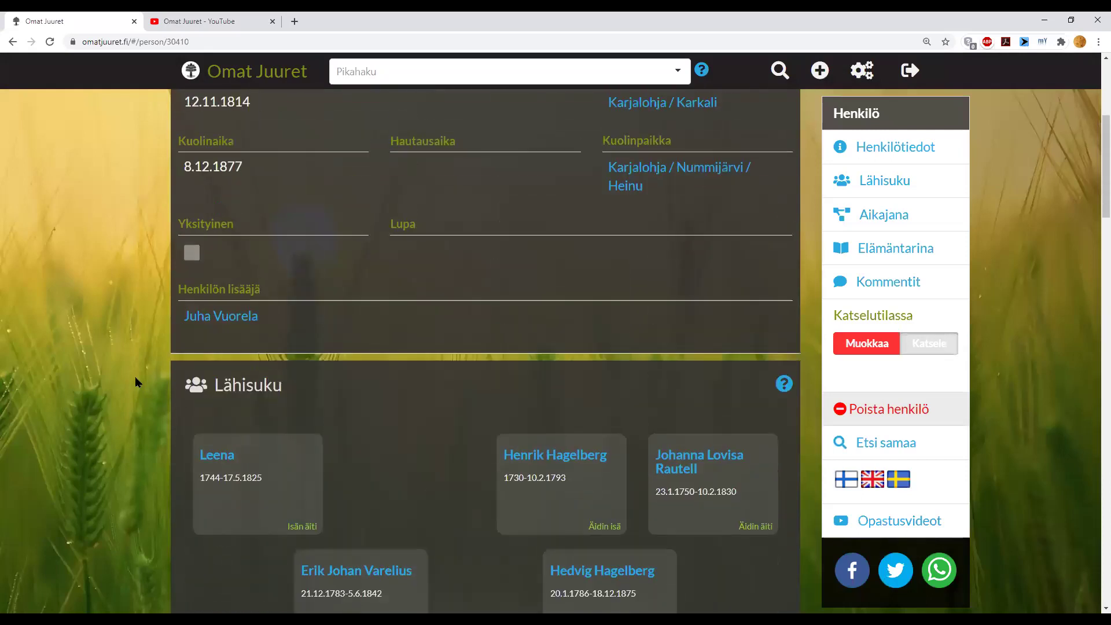
scroll(135, 376, up, 5)
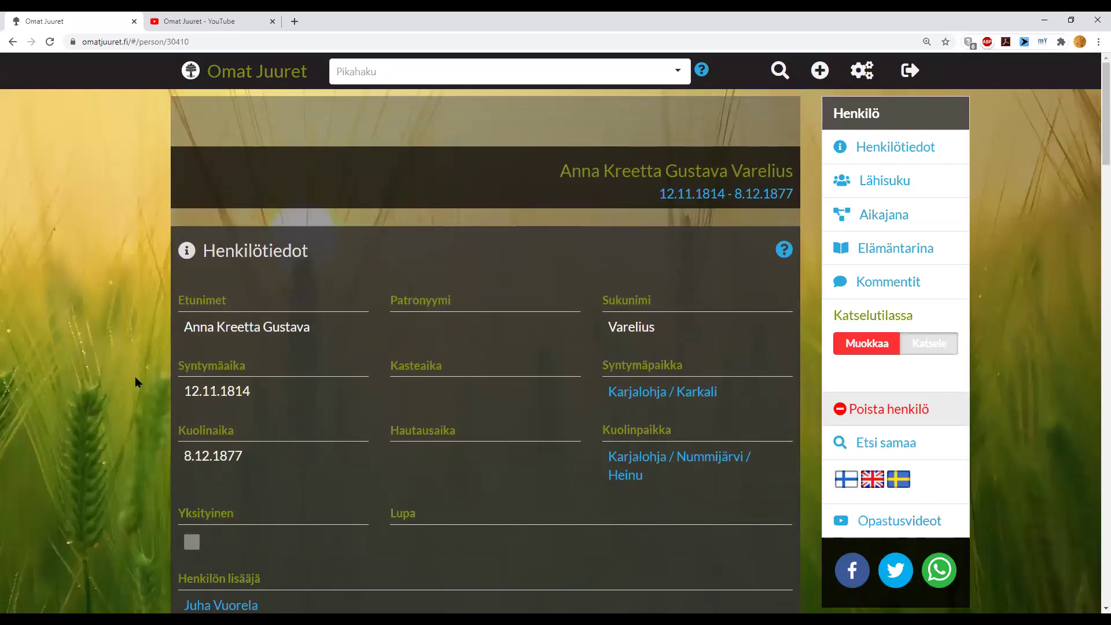
click(193, 75)
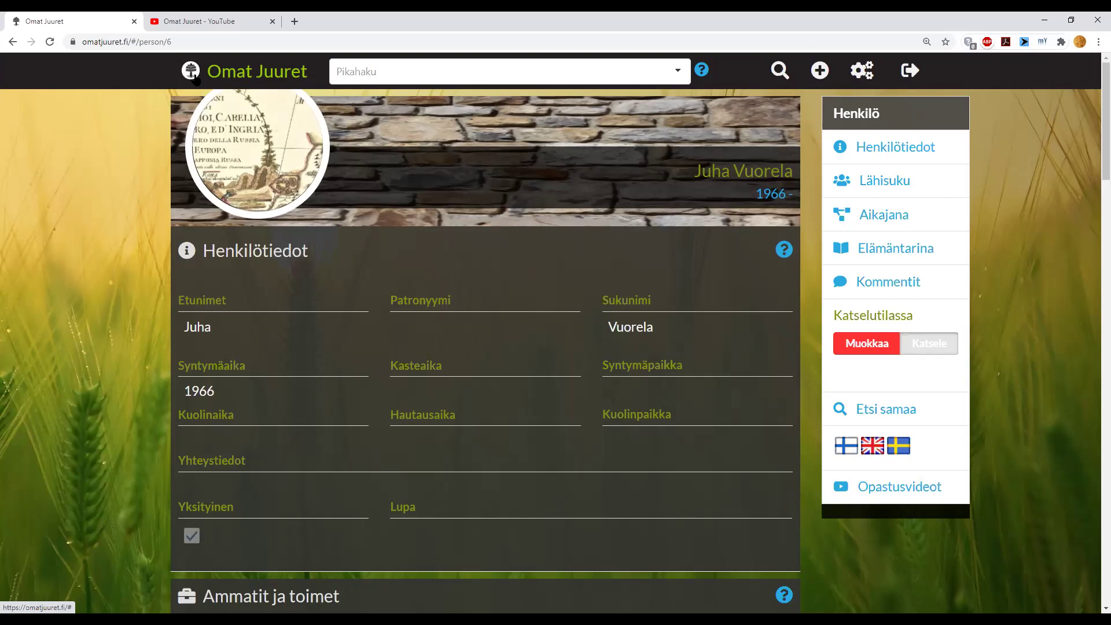
scroll(129, 181, down, 3)
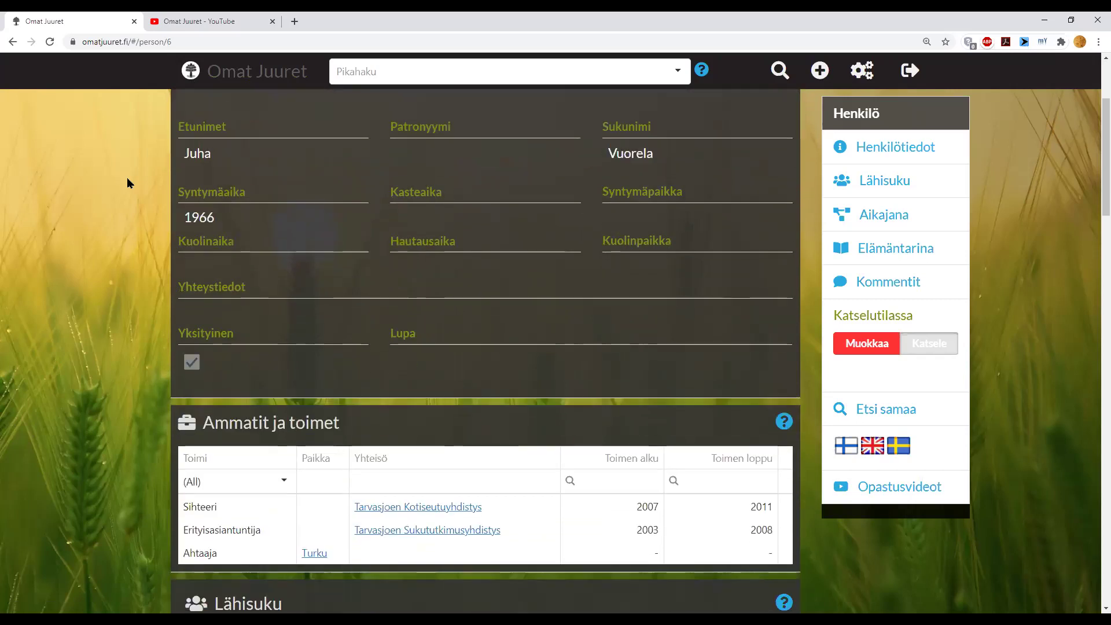
scroll(127, 183, down, 2)
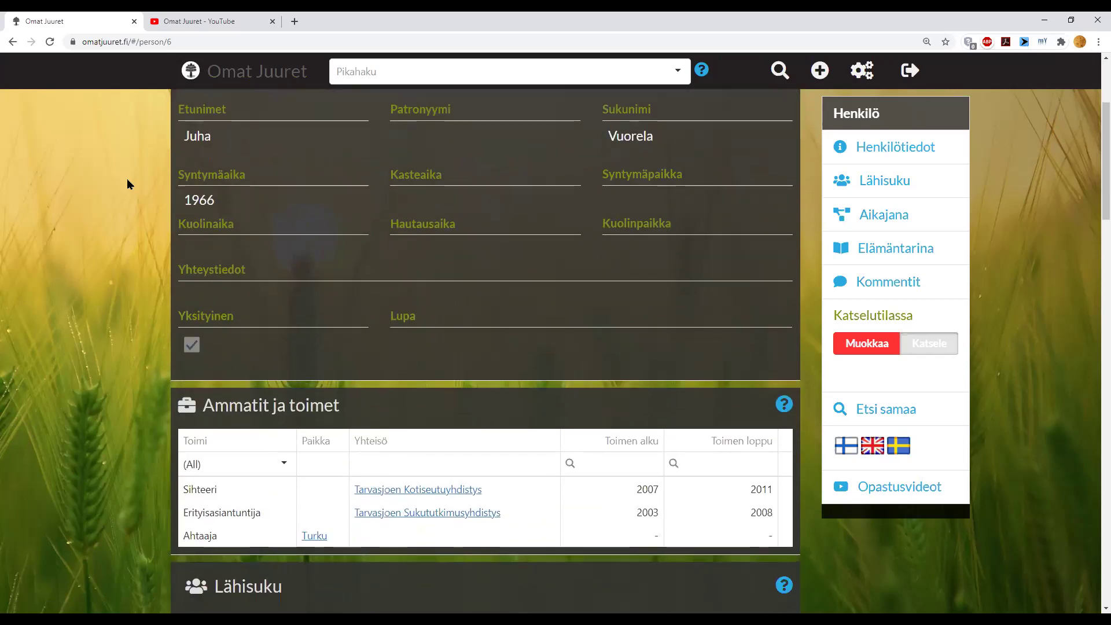